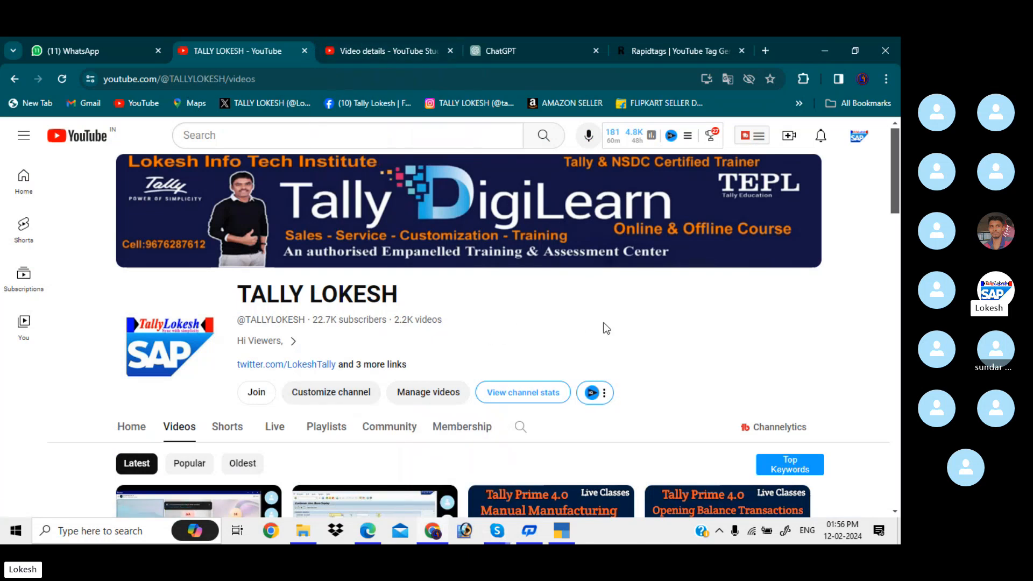
Switch to the Skype group call "Tally Prime 43" and check which participants have joined.
scroll(584, 324, "down", 2)
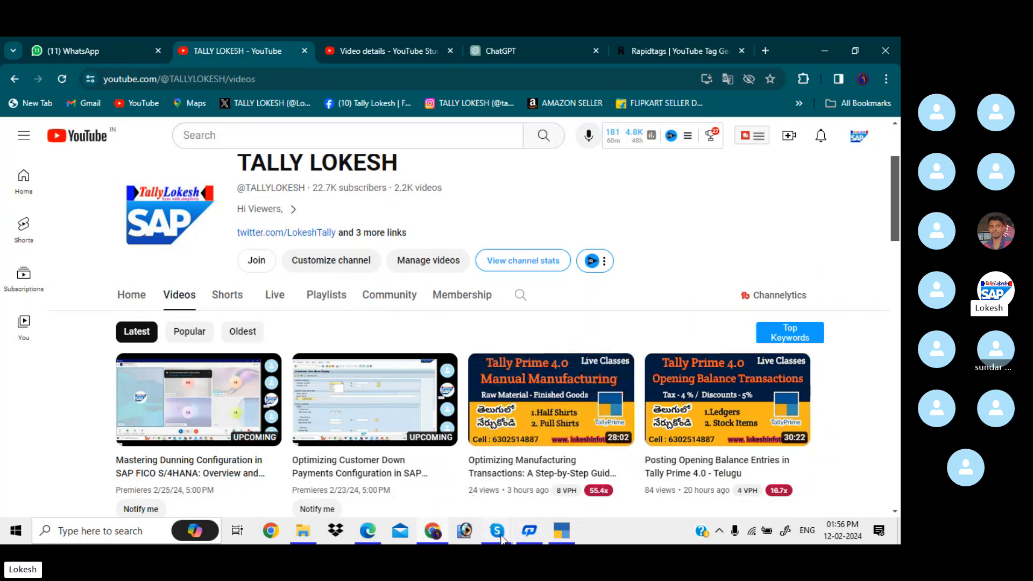
mouse_move(501, 533)
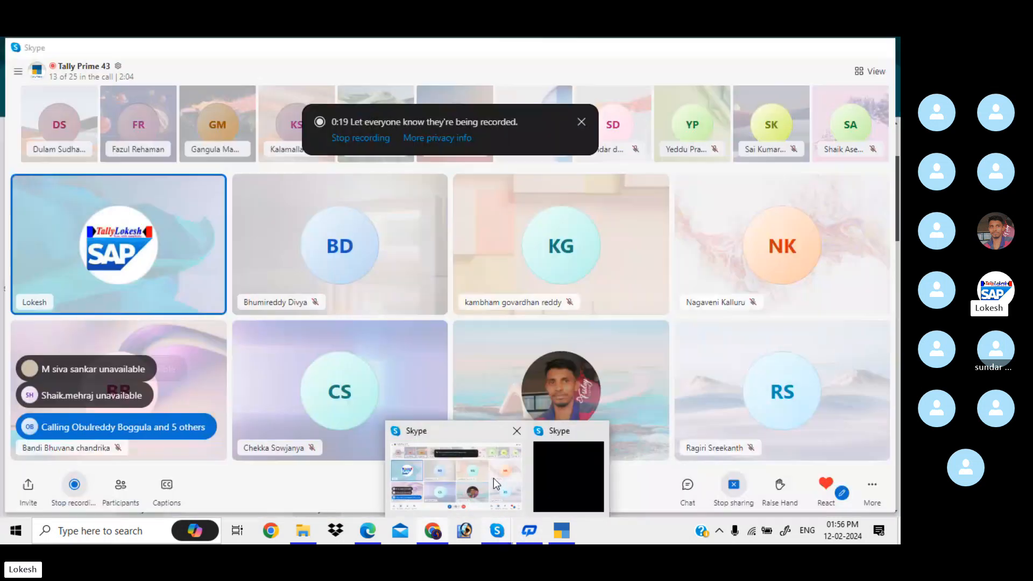
left_click(496, 483)
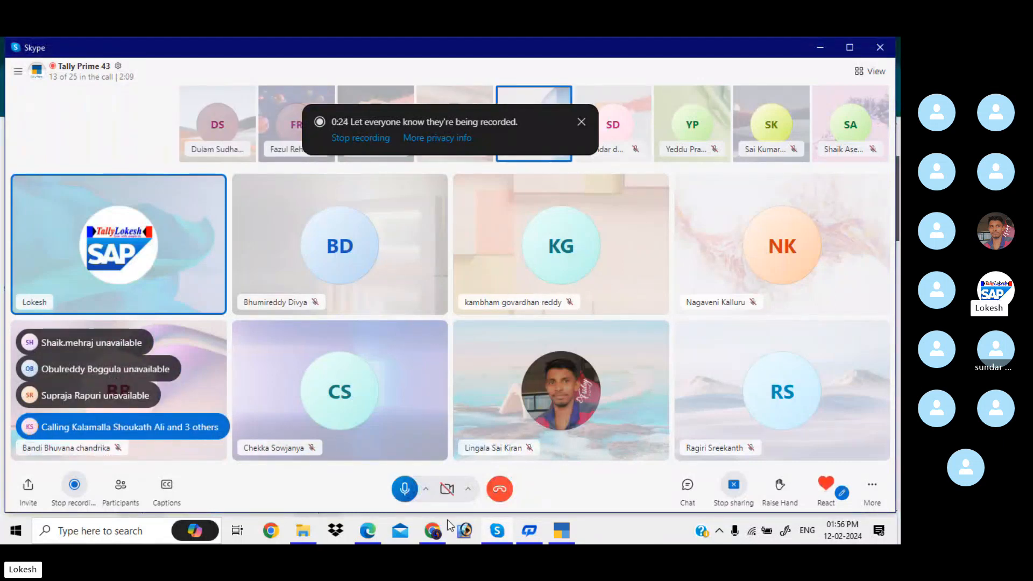
mouse_move(433, 531)
left_click(450, 475)
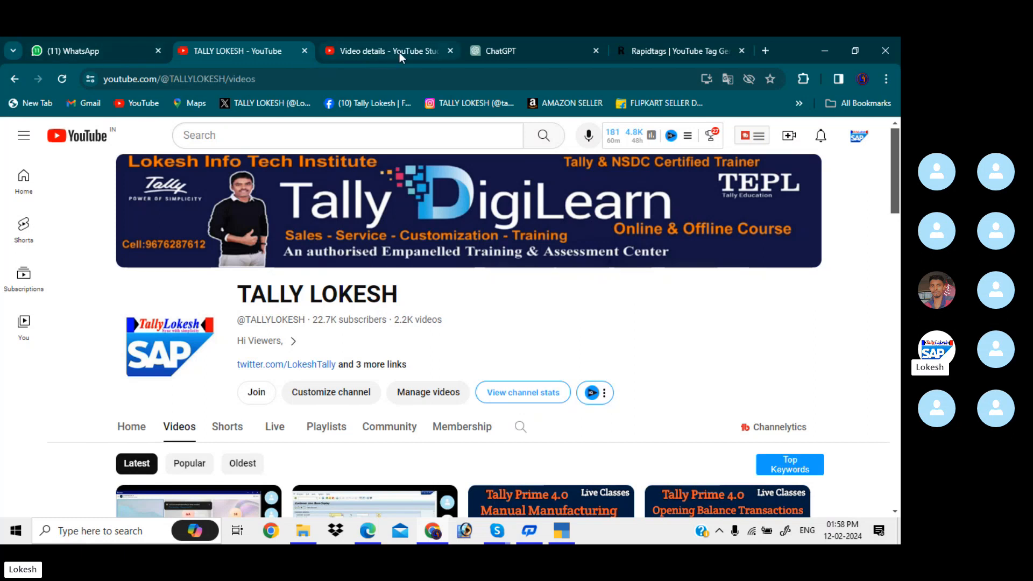
left_click(496, 535)
left_click(499, 489)
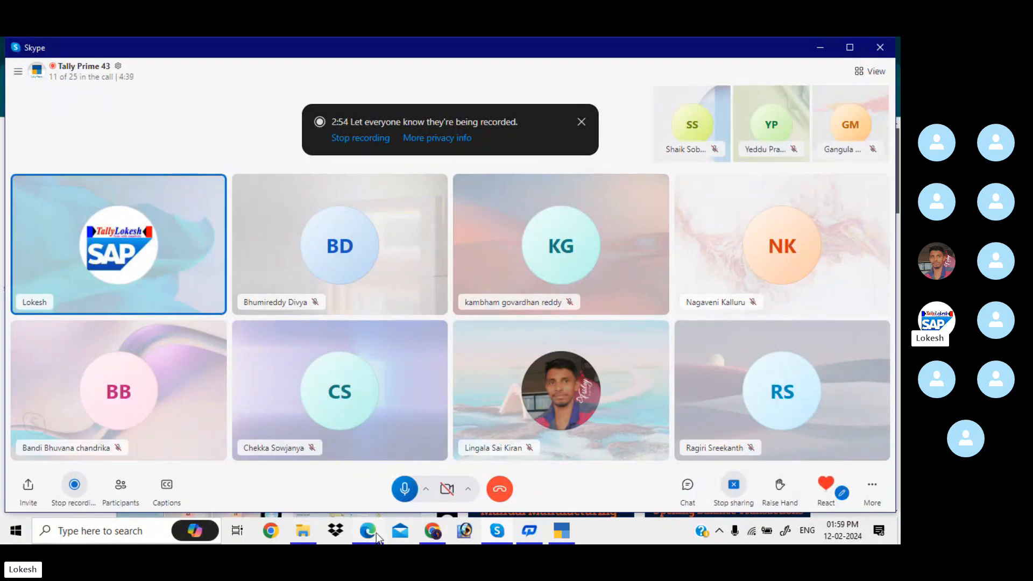
Switch to the GENERAL LOKESH Amazon 1 PDF in Edge and examine the interest rates on both partners' capital in Problem 7.
mouse_move(376, 538)
left_click(385, 496)
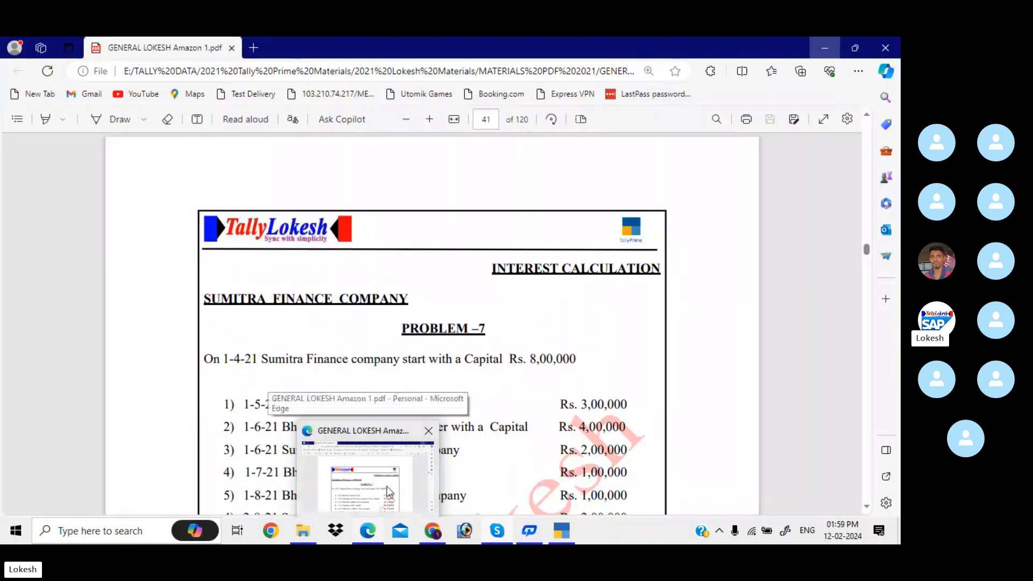
scroll(488, 324, "down", 1)
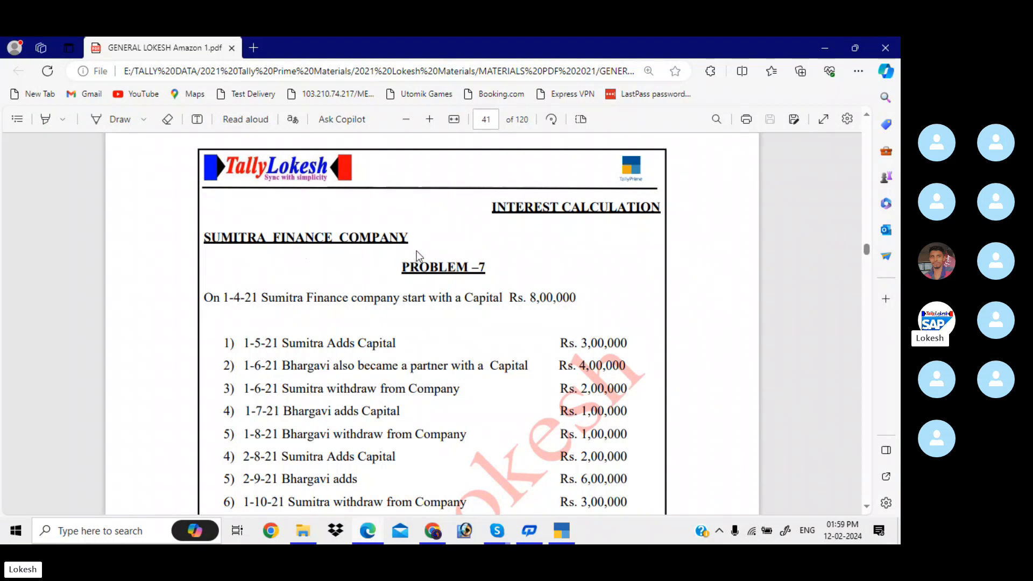
scroll(428, 272, "down", 5)
scroll(428, 274, "down", 2)
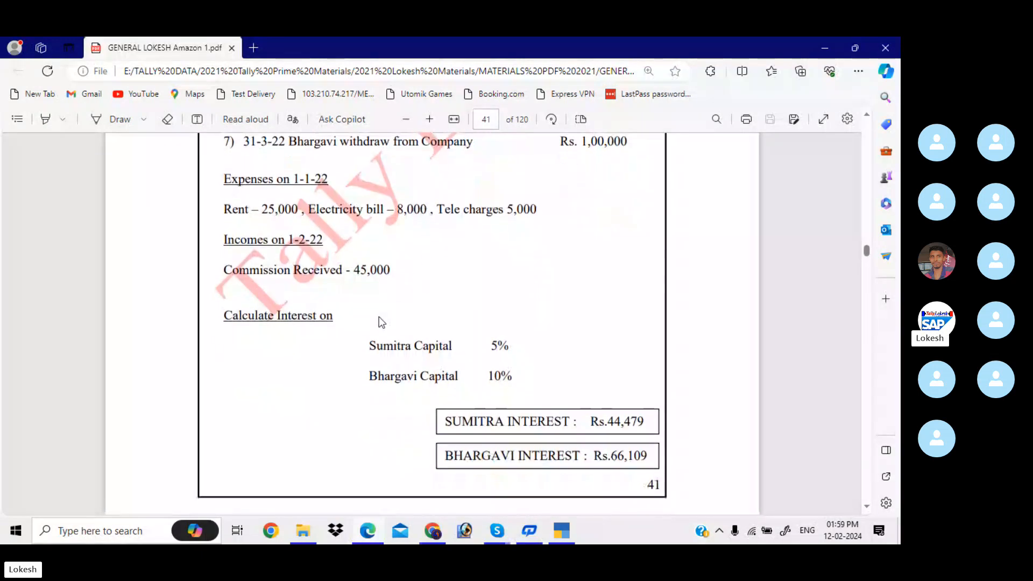
left_click_drag(370, 346, 511, 351)
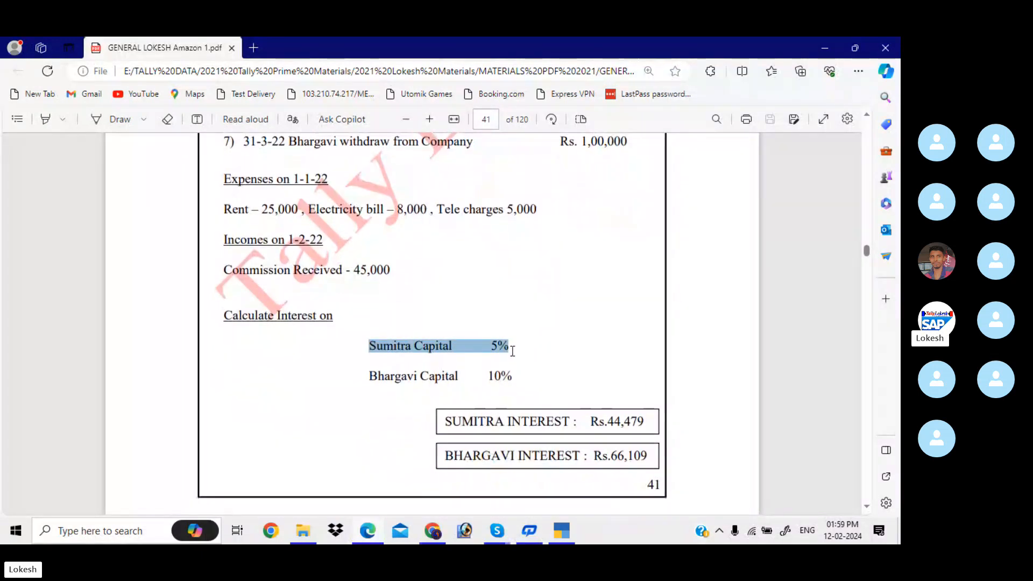
left_click_drag(368, 376, 518, 382)
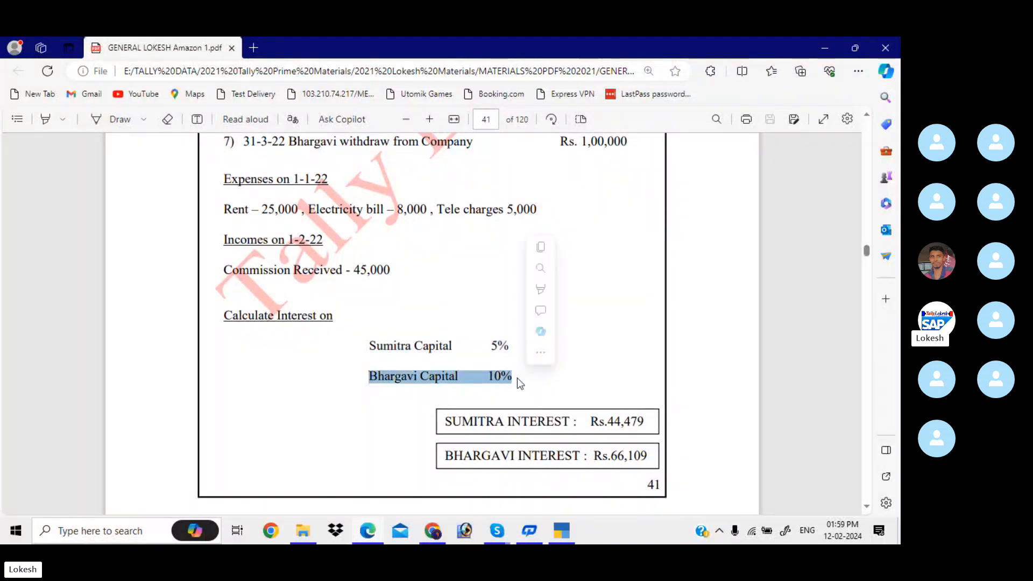
left_click(459, 356)
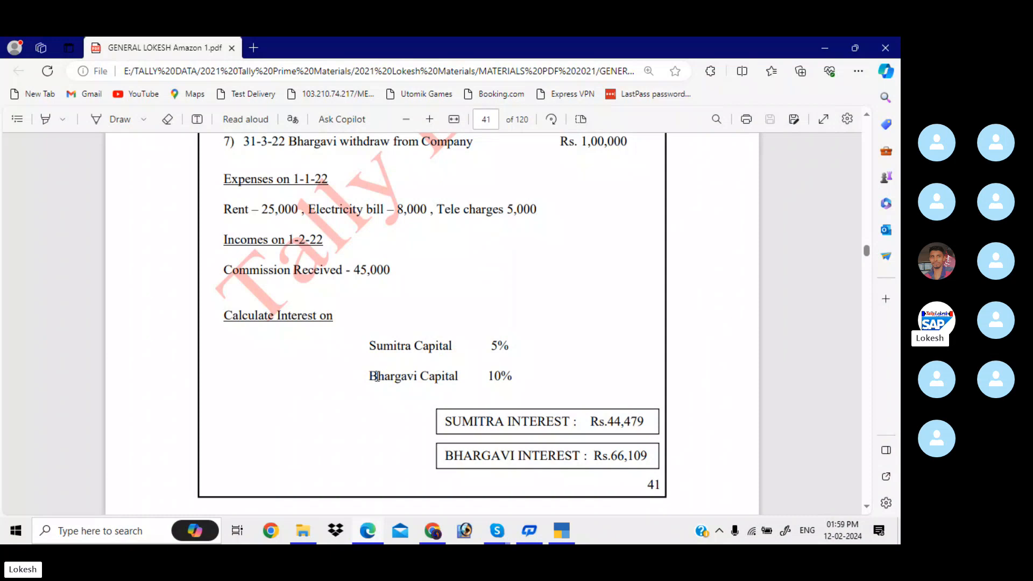
left_click_drag(368, 377, 515, 378)
scroll(382, 368, "up", 1)
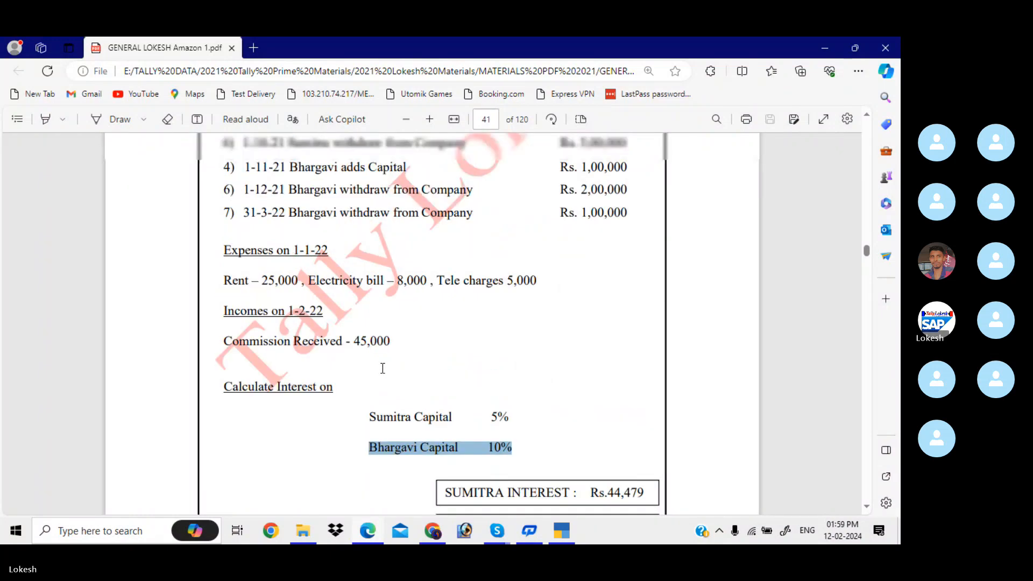
Examine the first and last transaction dates of Problem 7 and the interest answers given for both partners.
scroll(382, 368, "up", 4)
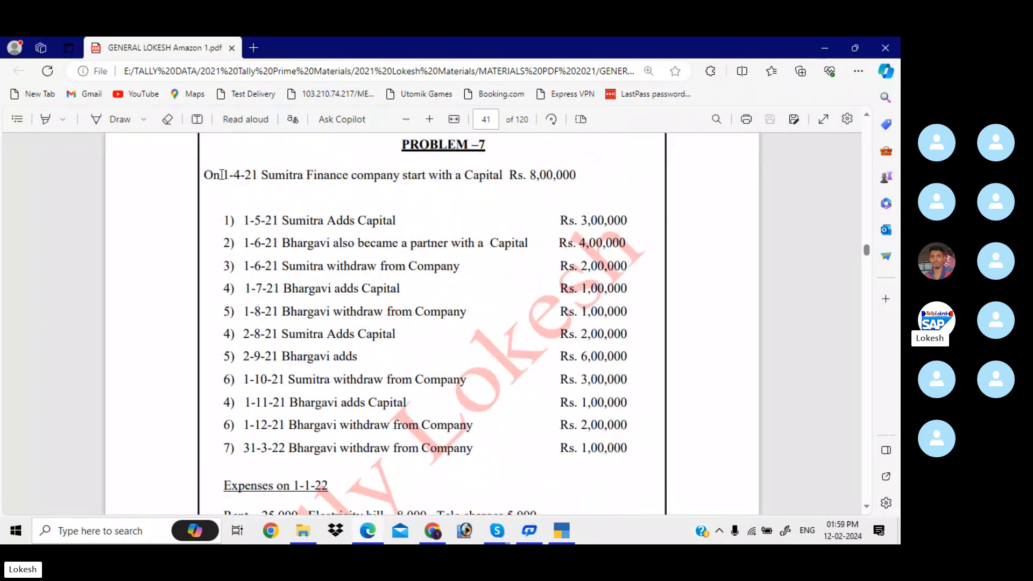
left_click_drag(222, 174, 269, 175)
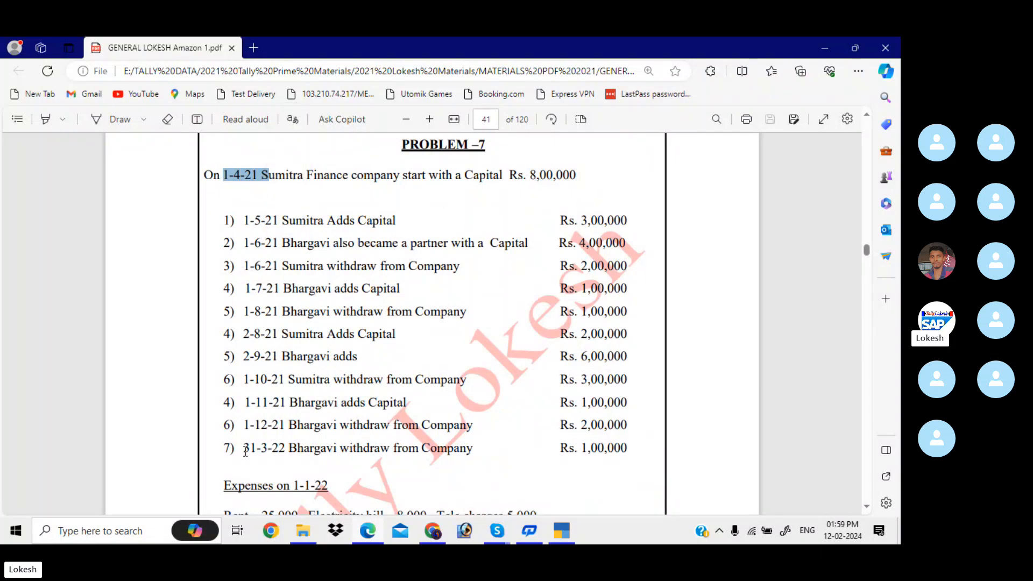
left_click_drag(245, 451, 496, 457)
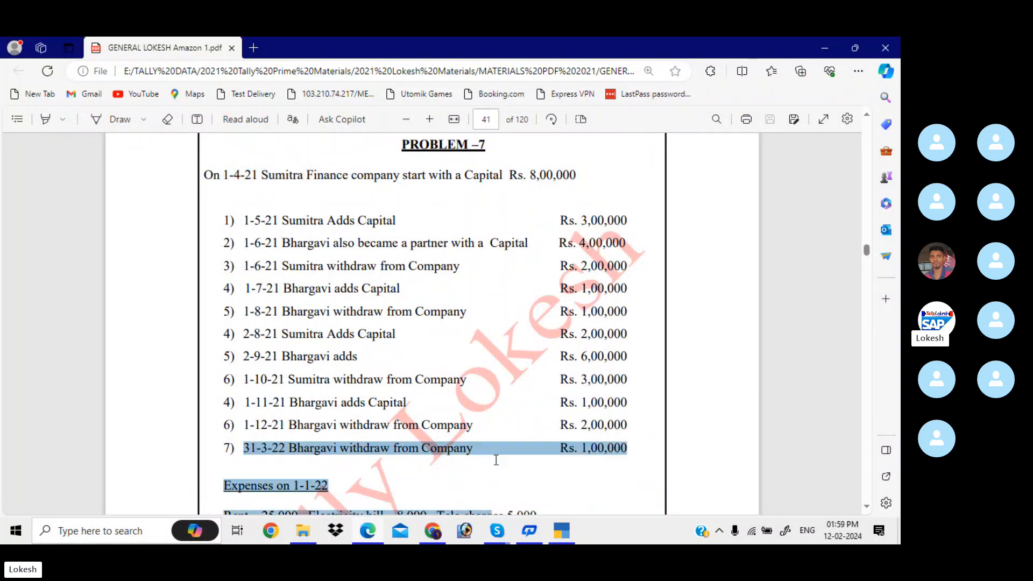
left_click(360, 358)
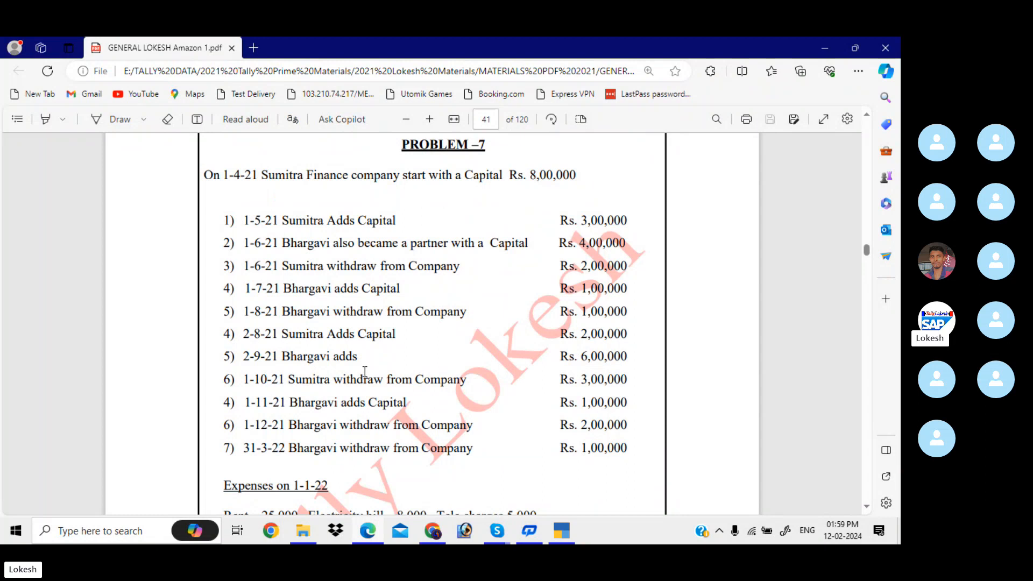
scroll(392, 341, "down", 5)
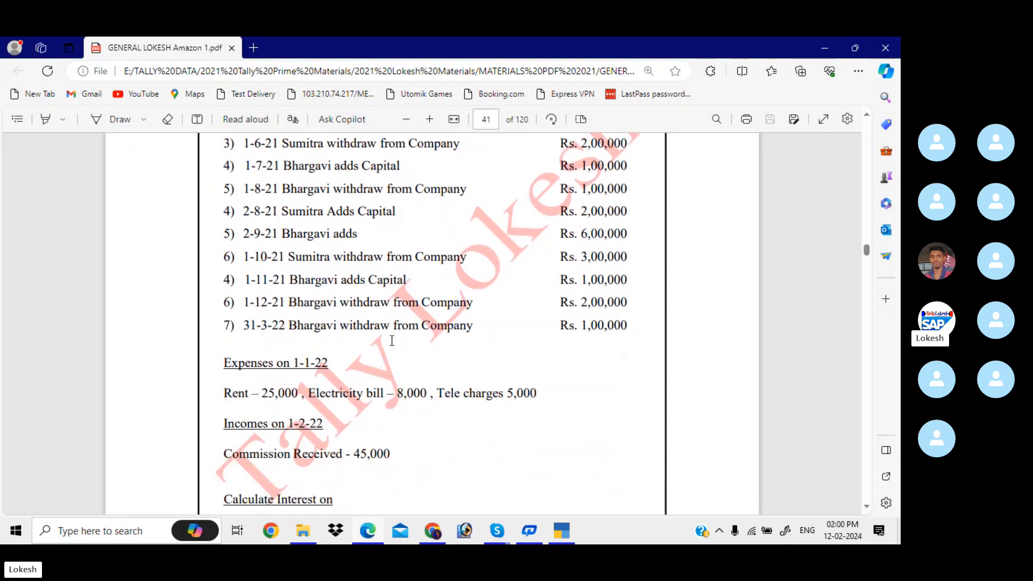
scroll(394, 343, "down", 1)
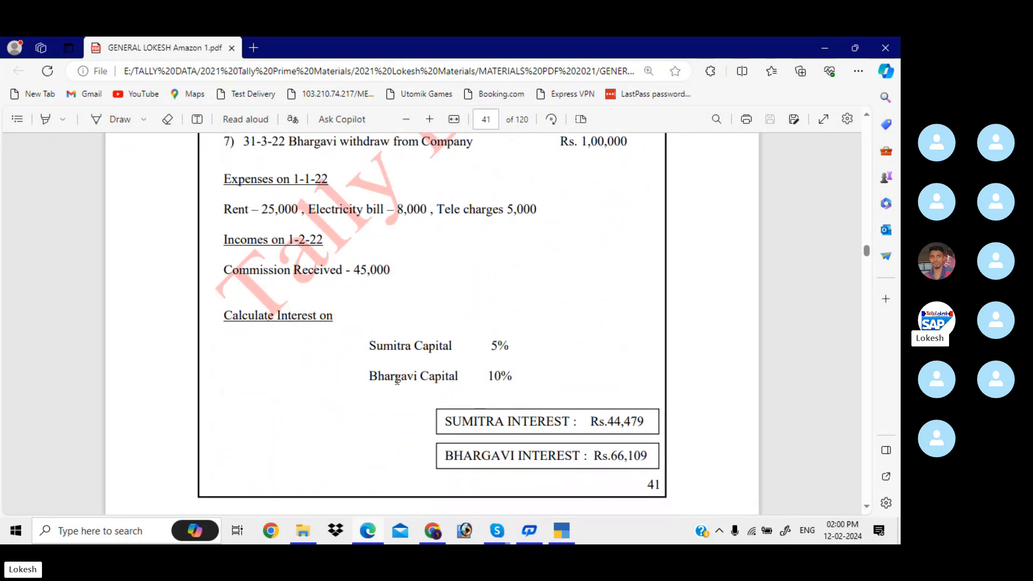
left_click_drag(445, 426, 577, 422)
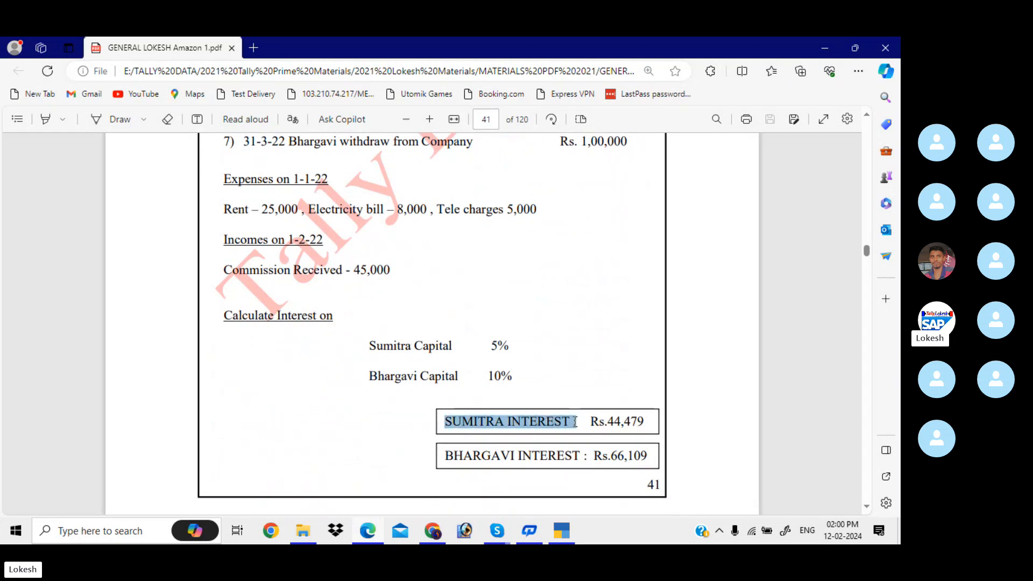
left_click_drag(446, 454, 586, 455)
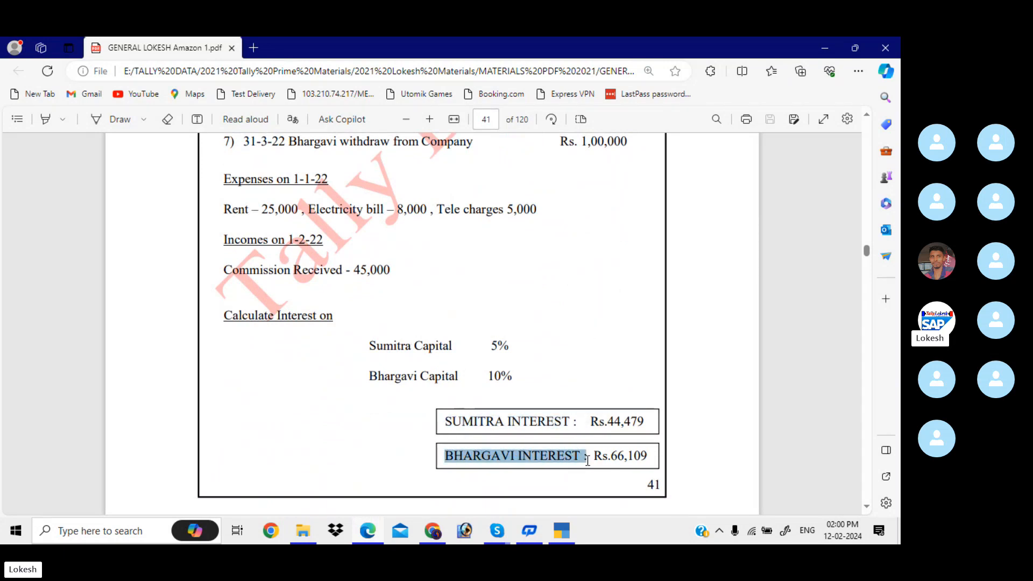
Review the dated capital additions and withdrawals of Problem 7, down to the two capital accounts that bear interest.
scroll(301, 362, "up", 7)
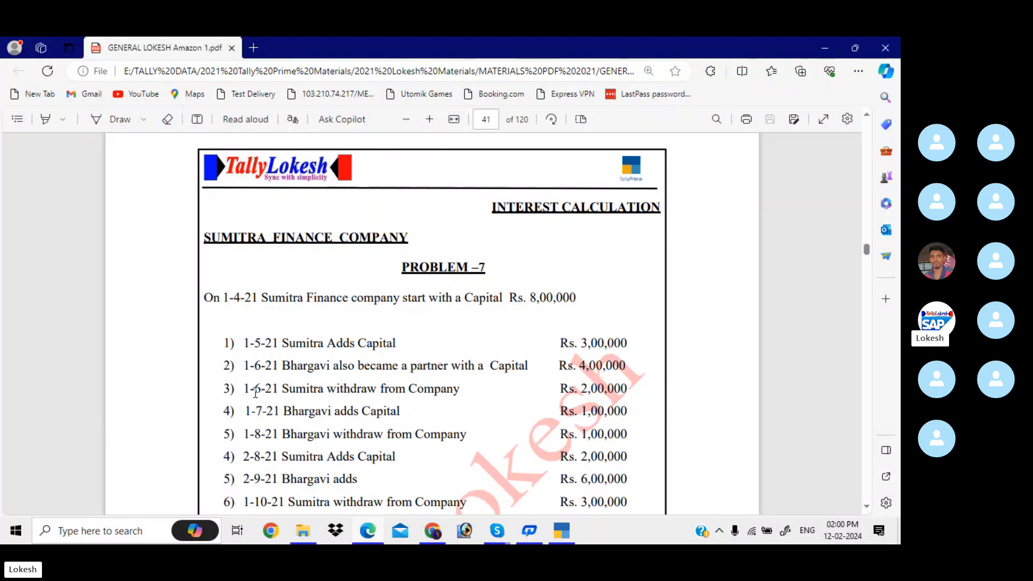
scroll(254, 407, "down", 2)
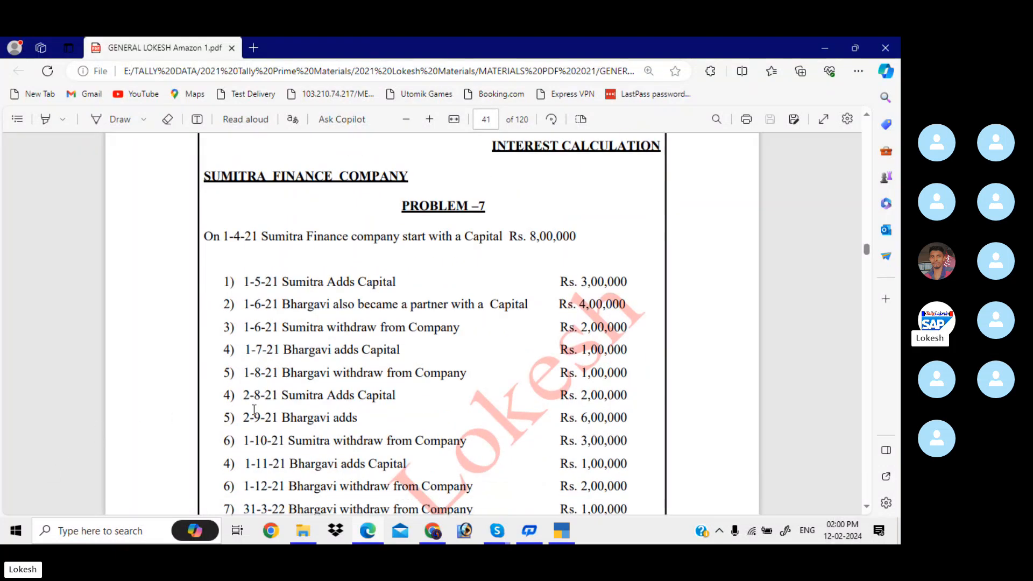
scroll(260, 443, "down", 2)
scroll(262, 441, "down", 3)
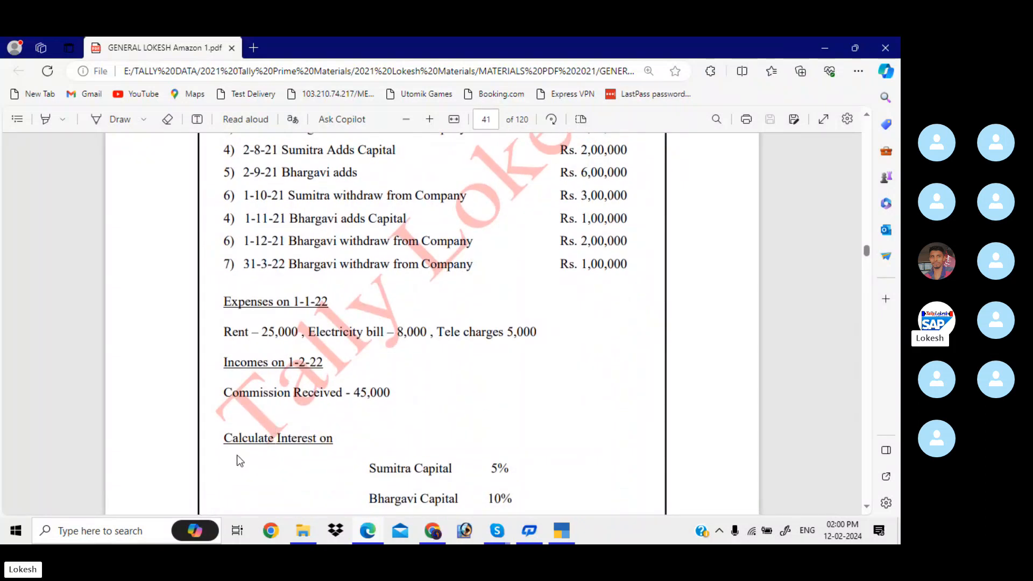
scroll(216, 415, "down", 3)
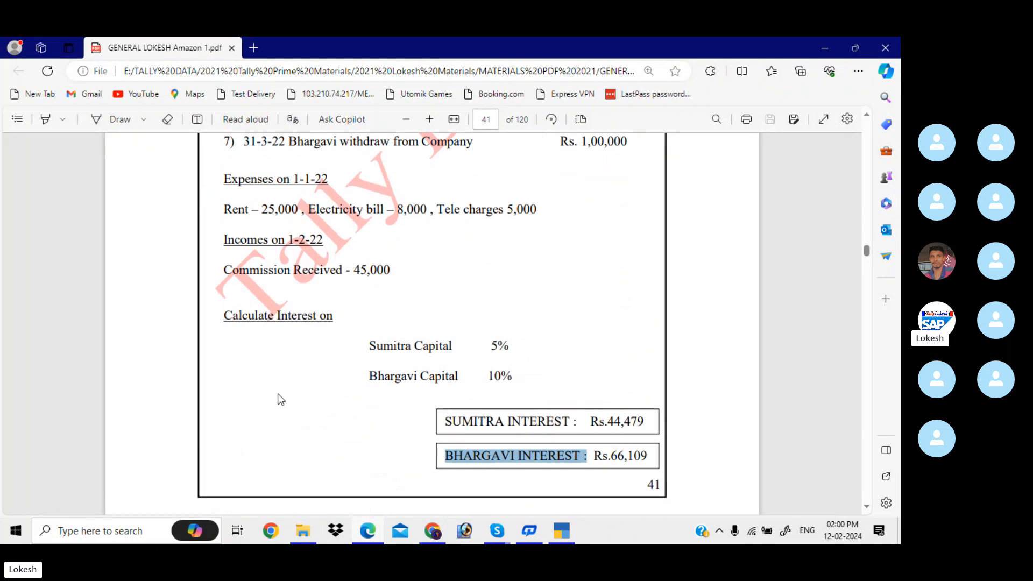
left_click_drag(368, 346, 452, 348)
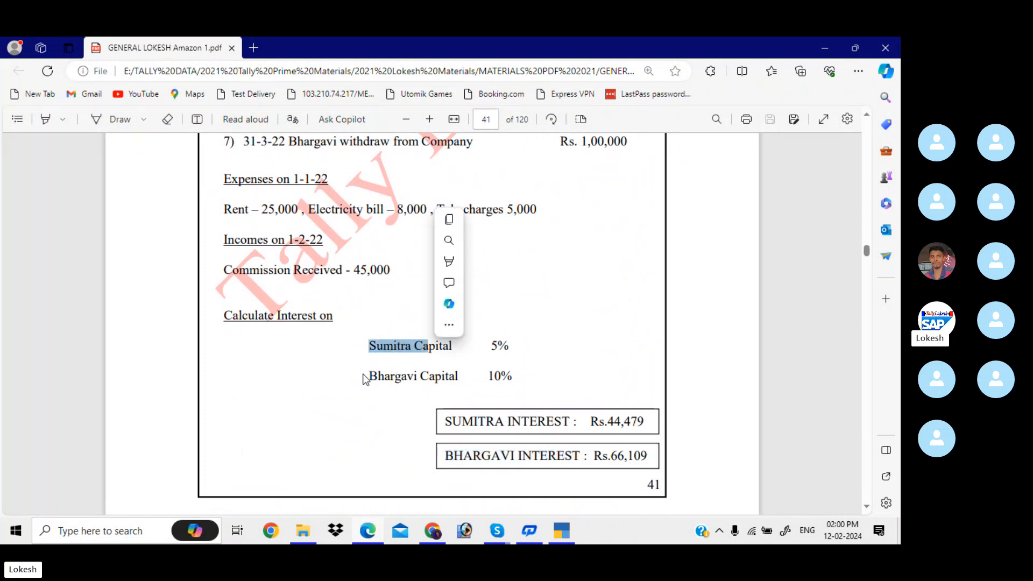
left_click_drag(368, 377, 458, 377)
scroll(290, 318, "down", 1)
Examine the expenses on 1-1-22, the incomes on 1-2-22 and the two capital accounts as the ledgers needed for the problem.
scroll(291, 317, "up", 2)
left_click_drag(221, 332, 247, 332)
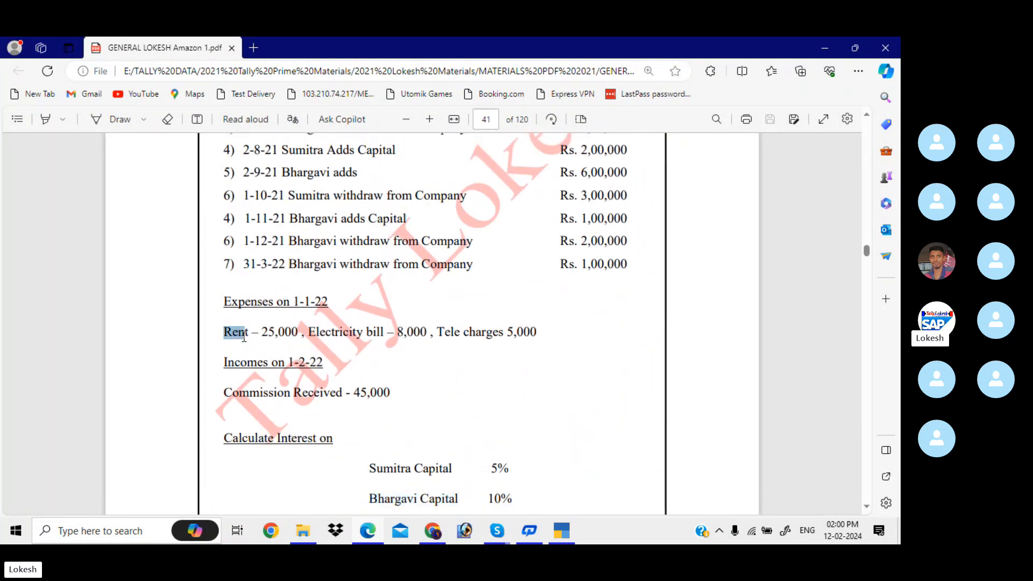
left_click_drag(319, 332, 352, 340)
left_click_drag(445, 333, 487, 336)
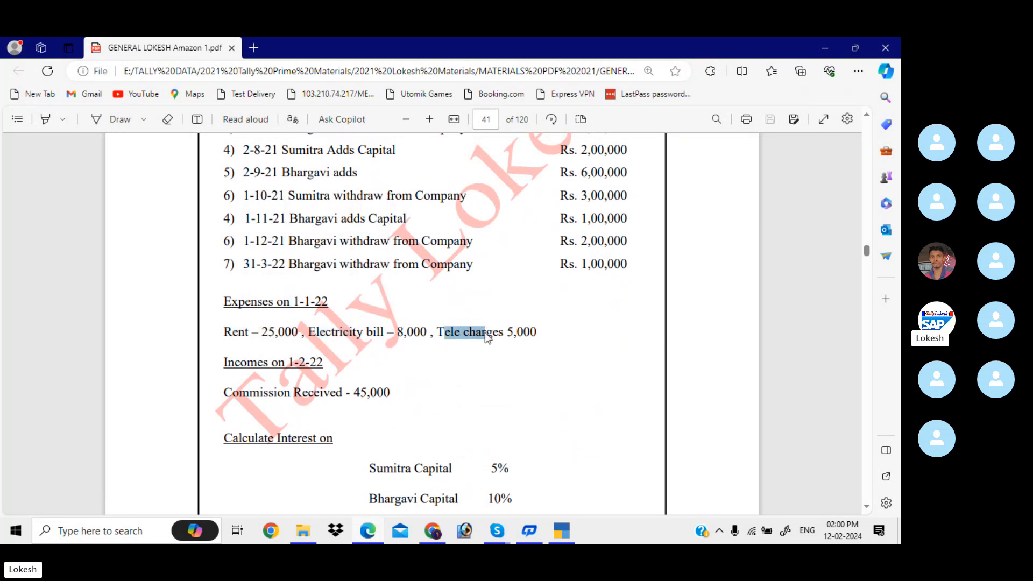
left_click_drag(239, 393, 329, 396)
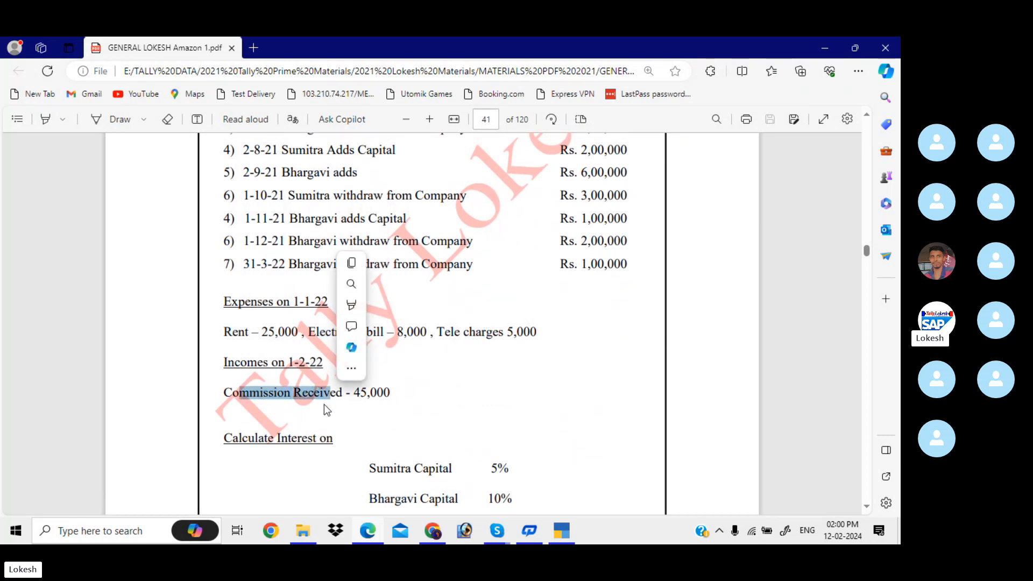
scroll(380, 427, "down", 1)
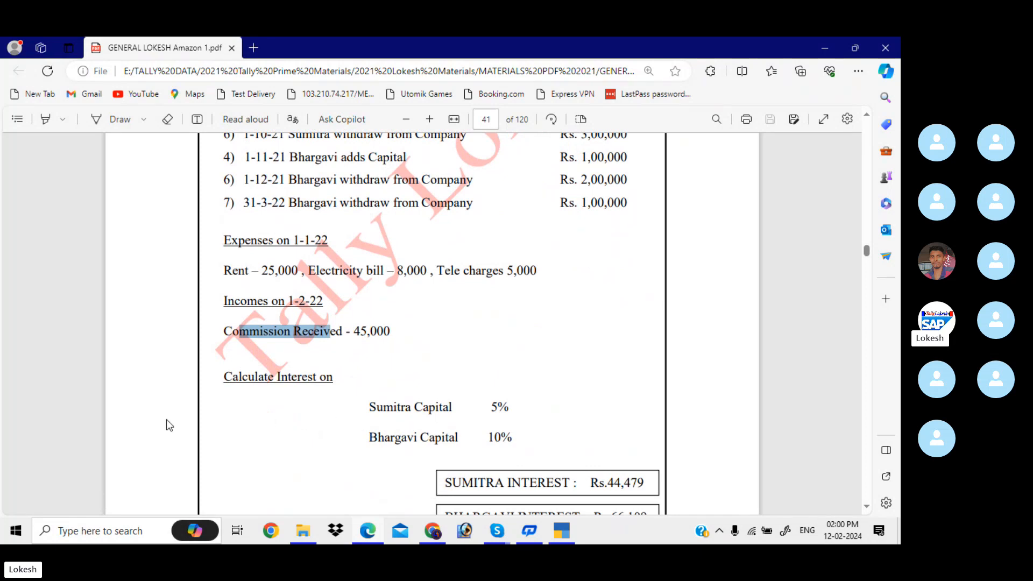
left_click_drag(369, 409, 452, 412)
left_click_drag(369, 440, 455, 441)
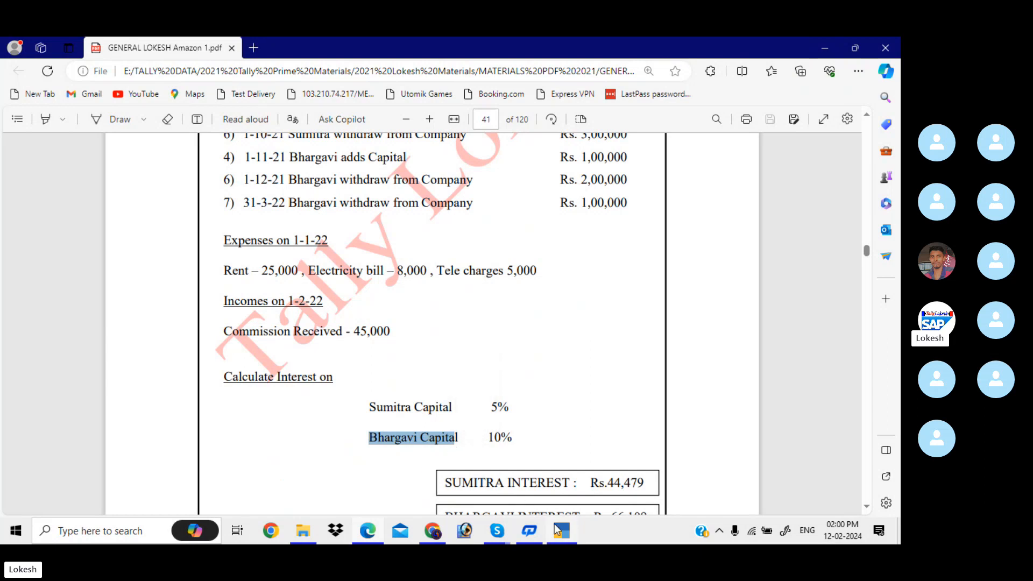
Switch to TallyPrime and start creating a new company in D:\Tally Prime 4\Data.
mouse_move(565, 538)
left_click(561, 490)
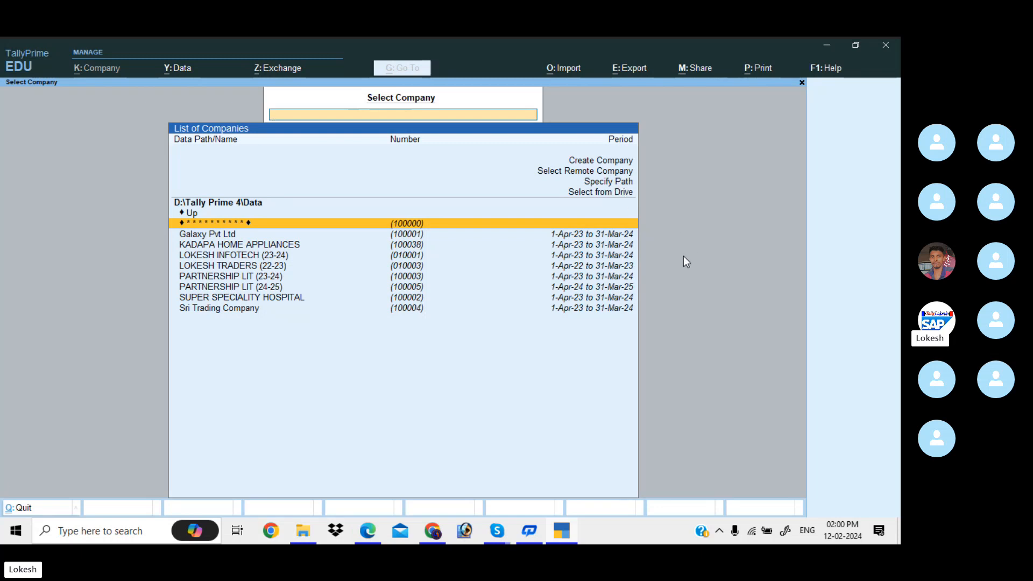
key("Up")
key("Up")
key("Up")
key("Up")
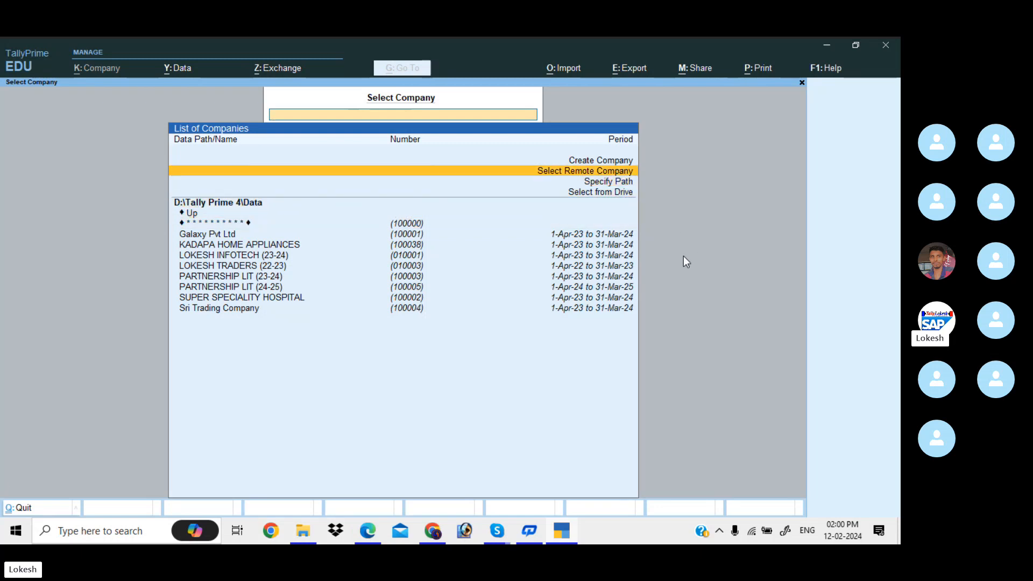
key("Up")
key("Return")
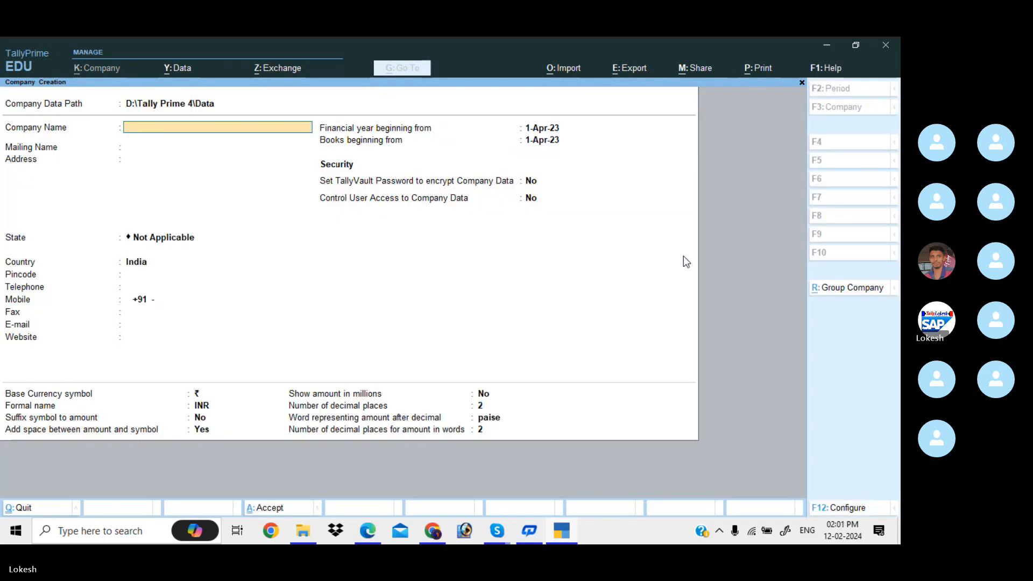
Check the company name in the Problem 7 PDF and enter Sumithra Finance Company as the new company's name and mailing name.
key("alt+Tab")
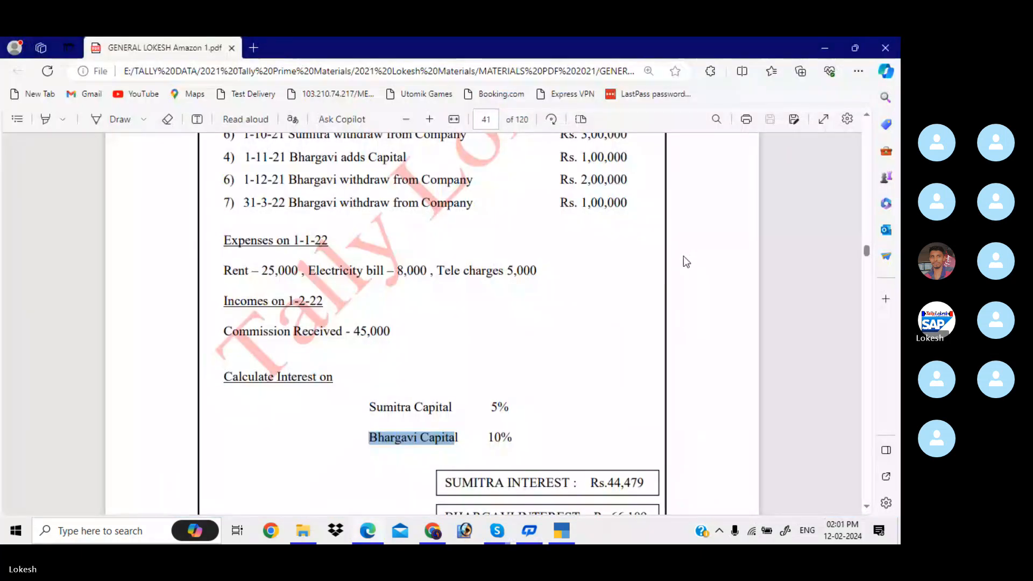
scroll(671, 380, "up", 7)
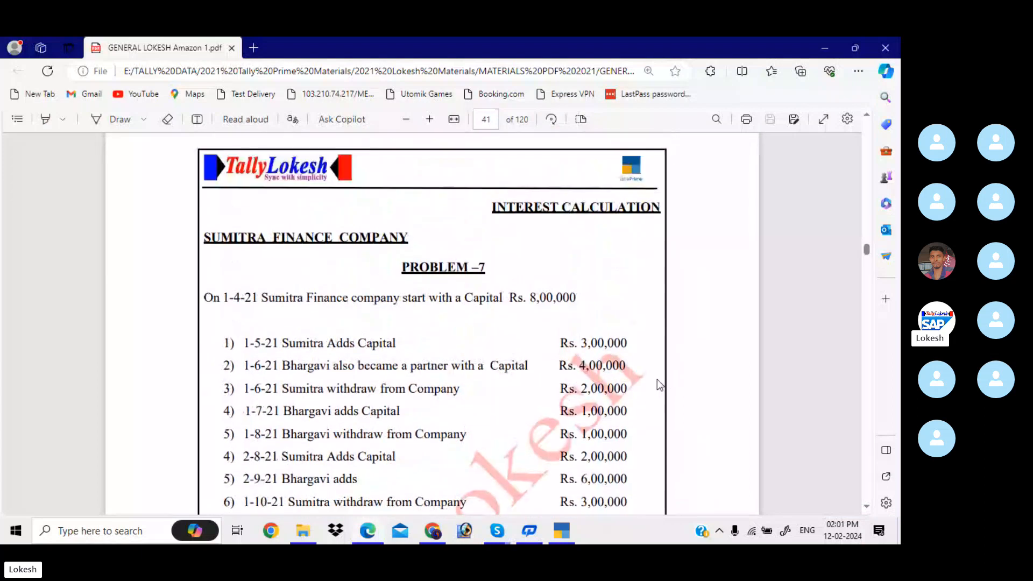
scroll(657, 379, "down", 7)
key("alt+Tab")
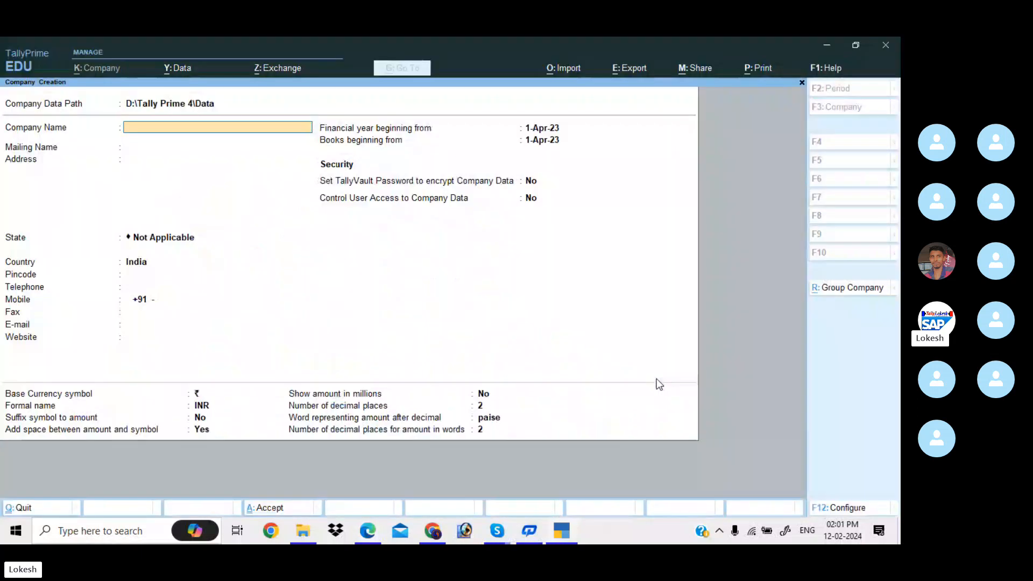
type("Sumi")
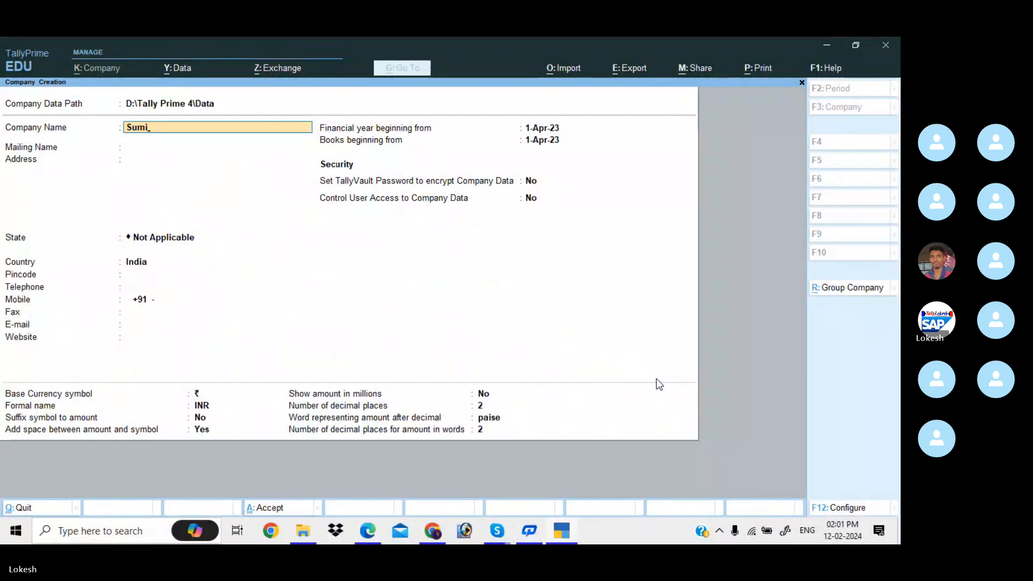
type("thra Finance Compan")
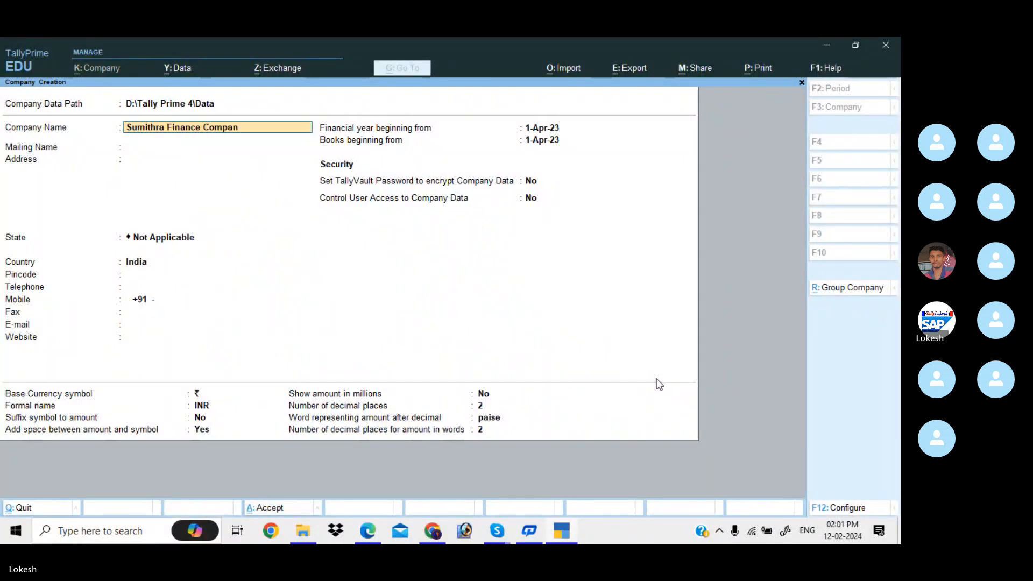
type("y")
key("Return")
key("Return")
key("Return")
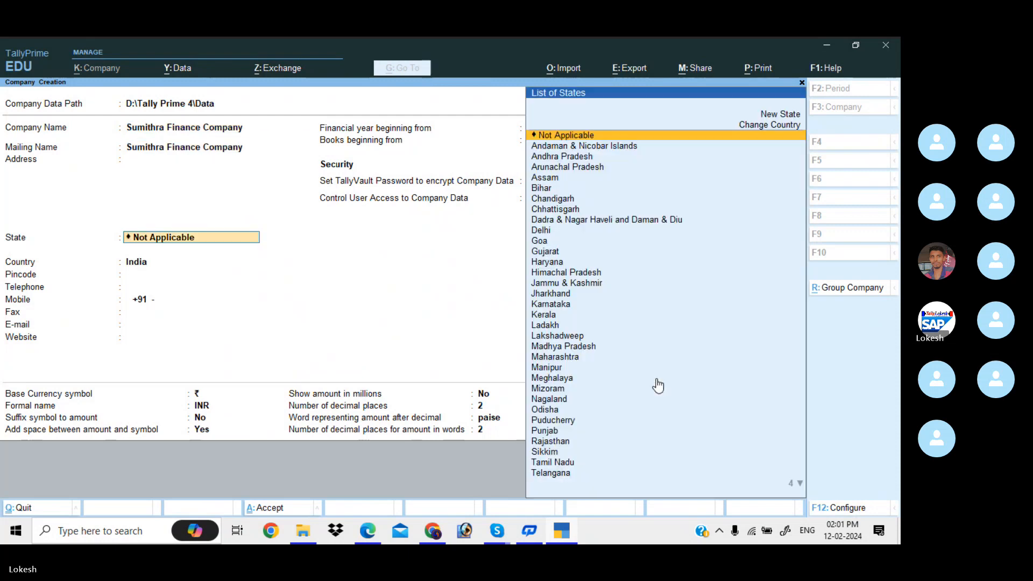
Set the company's state to Andhra Pradesh and leave the pincode, telephone, mobile, fax, e-mail and website blank.
key("Down")
key("Down")
key("Return")
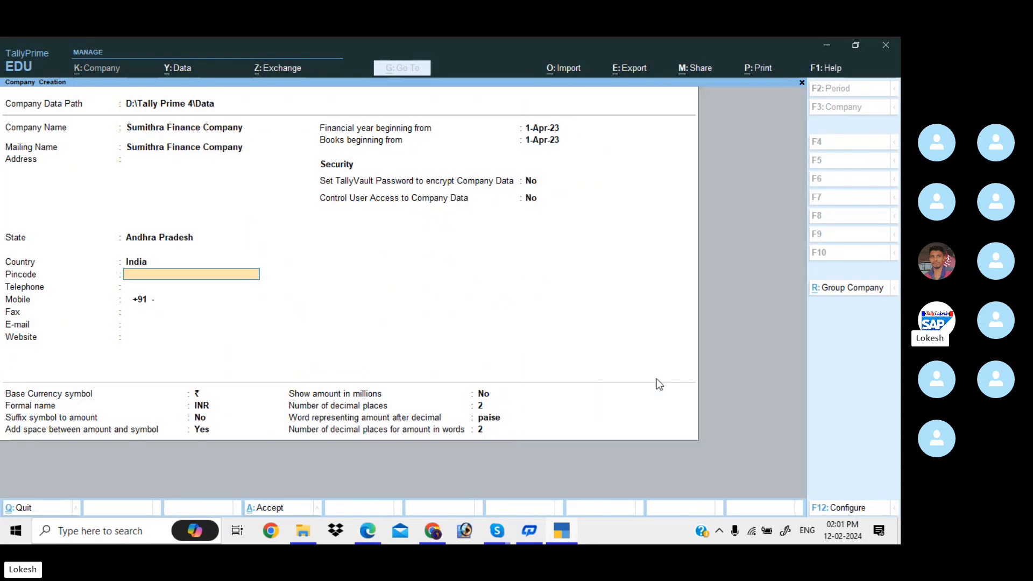
key("Return")
key("Return")
key("Return")
key("Return")
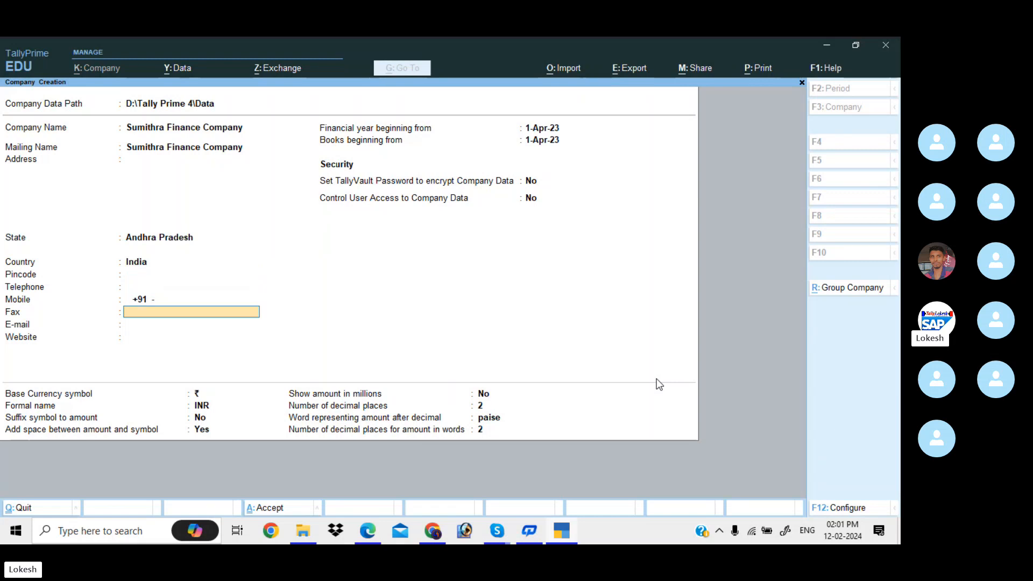
key("Return")
key("Return")
key("Return")
Keep the 1-Apr-23 start dates and the default security and currency settings, and save the new company.
key("Return")
key("Return")
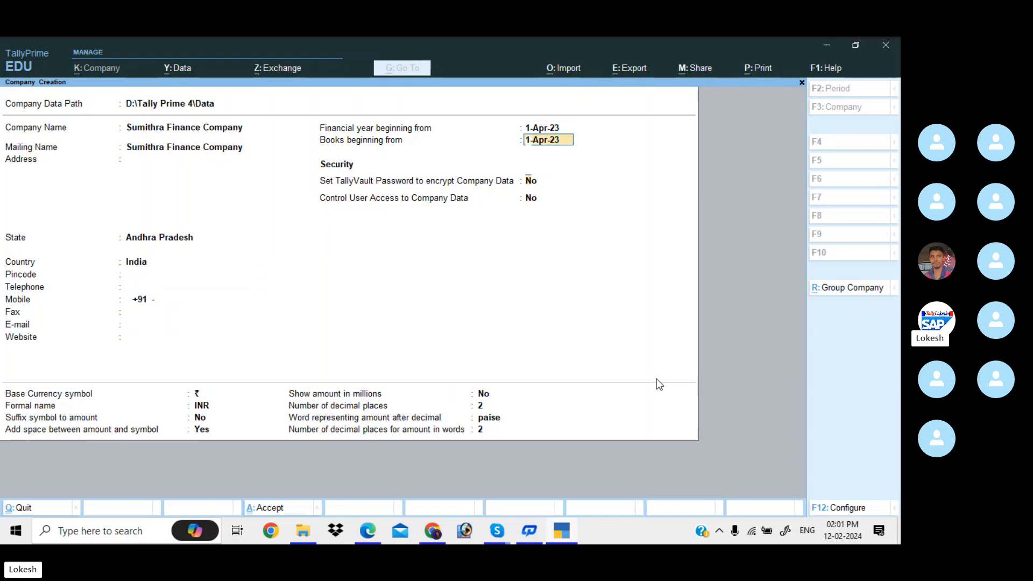
key("Return")
key("Return")
key("Return")
key("Return")
key("Return")
key("Return")
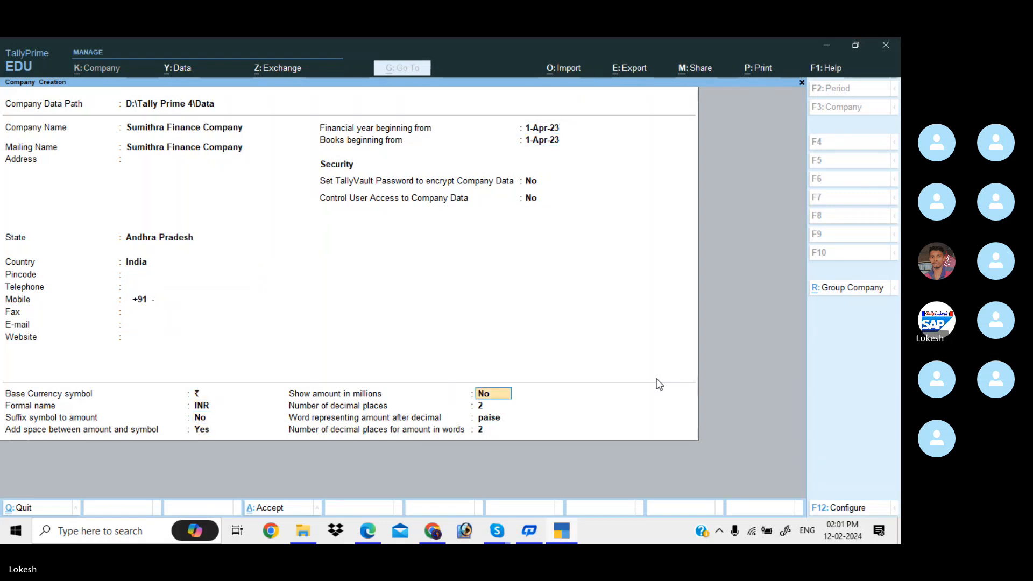
key("Return")
key("Return")
key("Return")
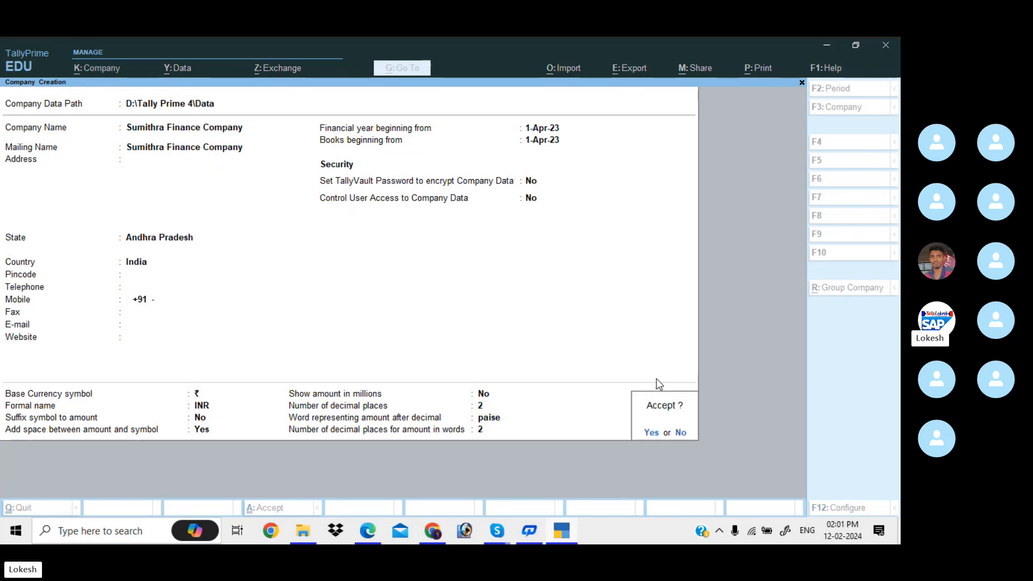
key("Return")
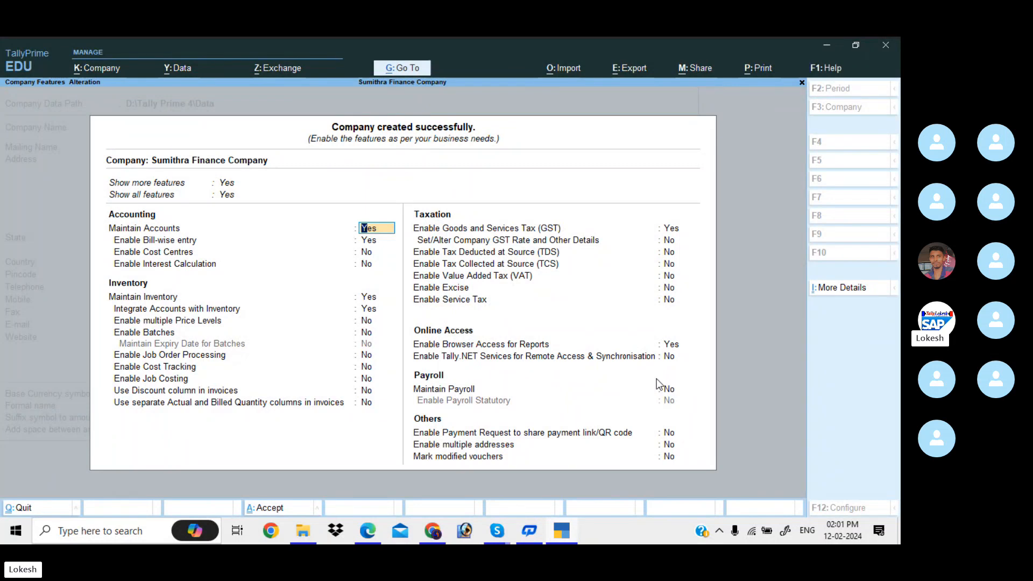
In the company features, disable bill-wise entry, enable interest calculation and disable inventory.
key("Return")
key("n")
key("Return")
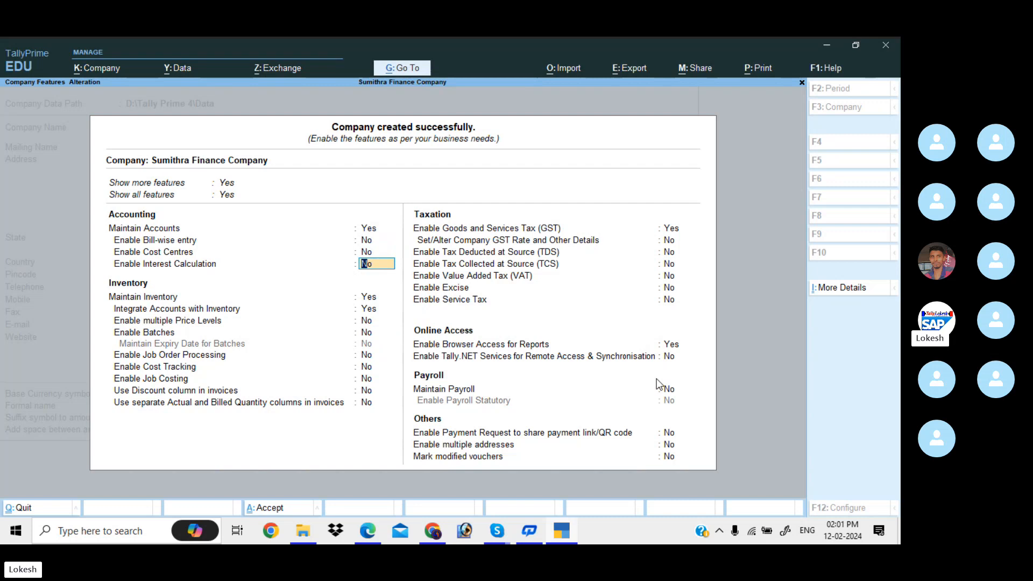
key("y")
key("Return")
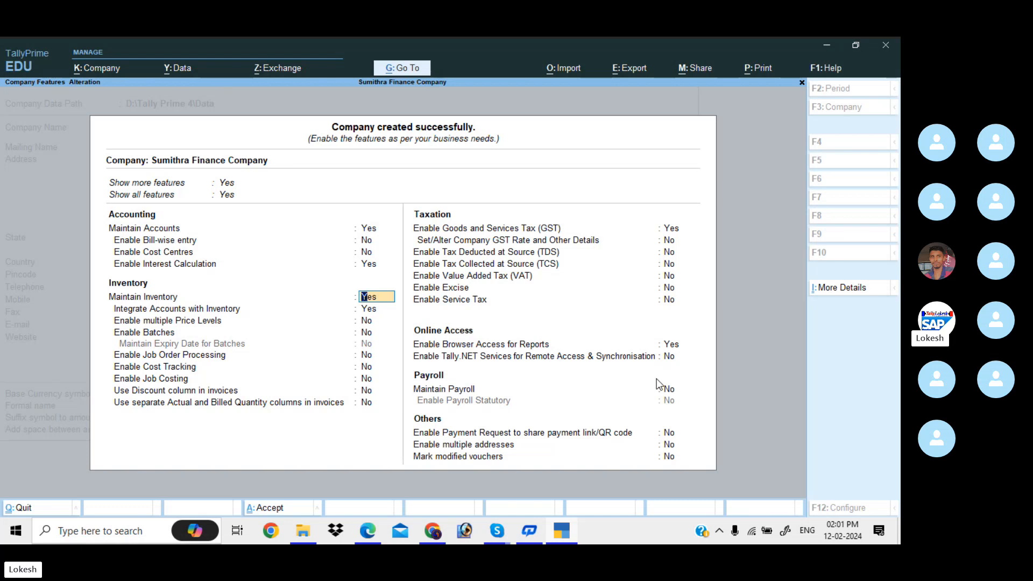
key("n")
key("Return")
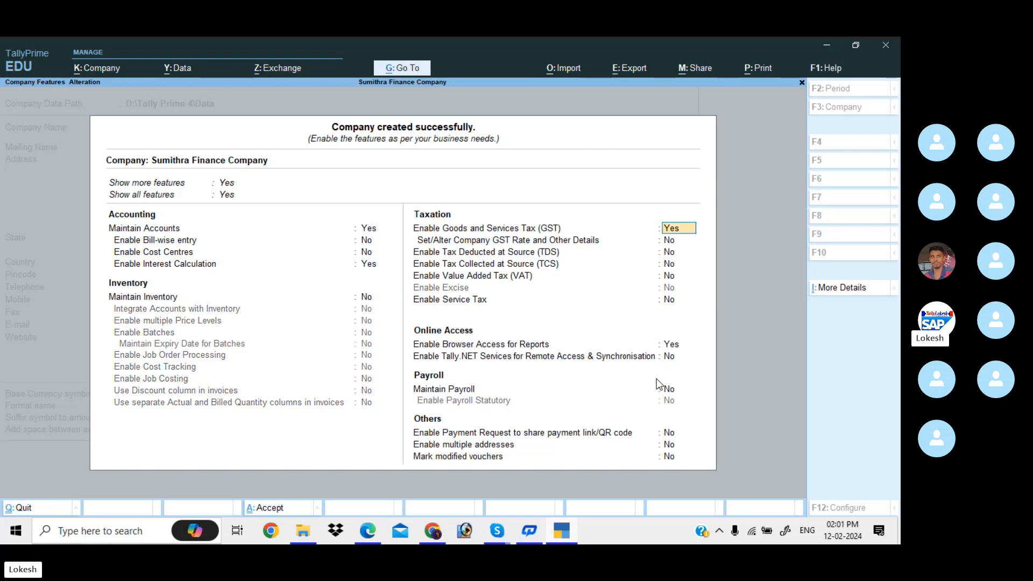
Disable GST and browser access for reports, keep the other company features off, and save the features.
type("n")
key("Return")
key("Return")
key("Return")
key("Return")
key("Return")
type("n")
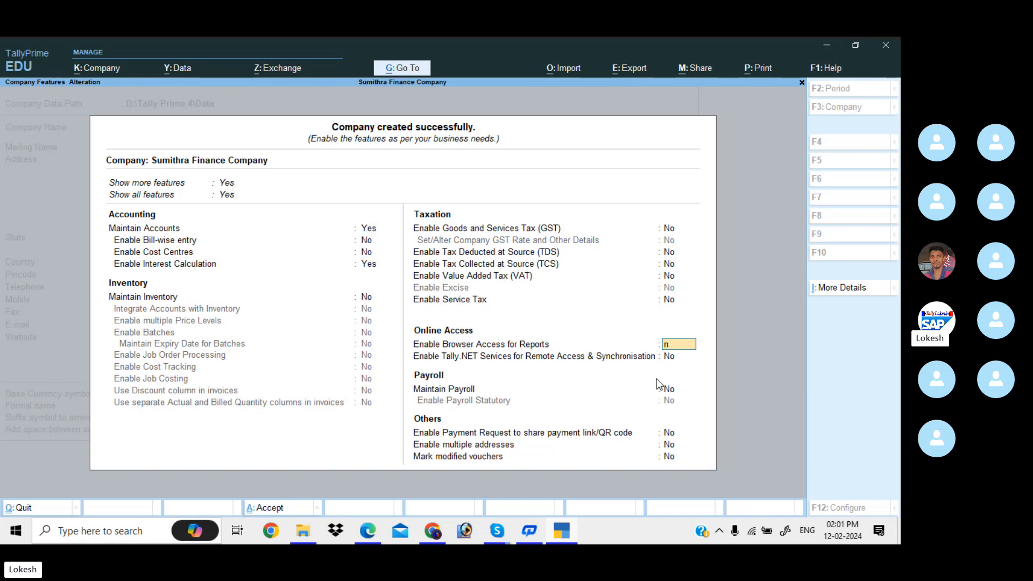
key("Return")
key("Return")
key("Return")
key("Return")
key("Return")
key("Return")
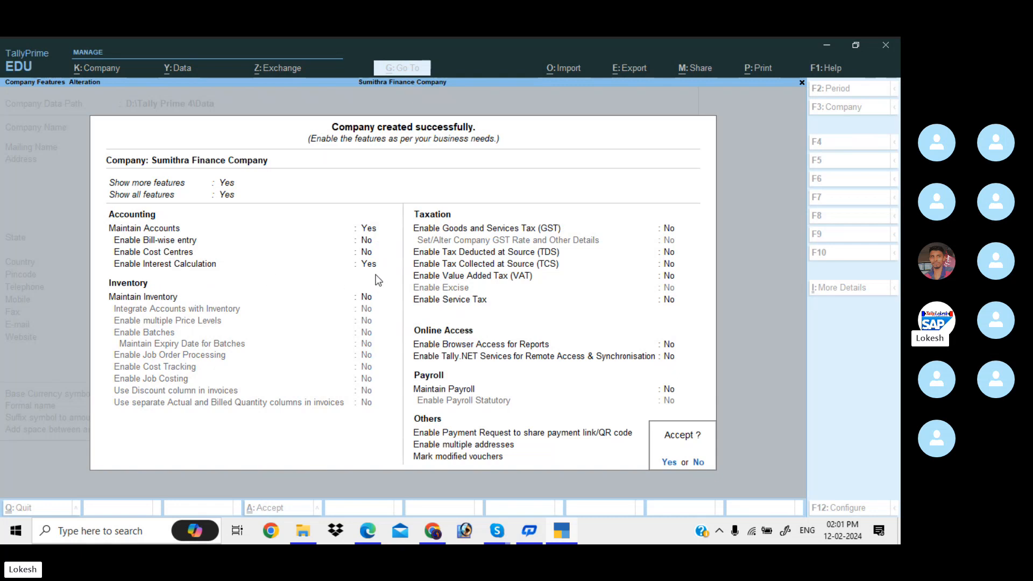
key("y")
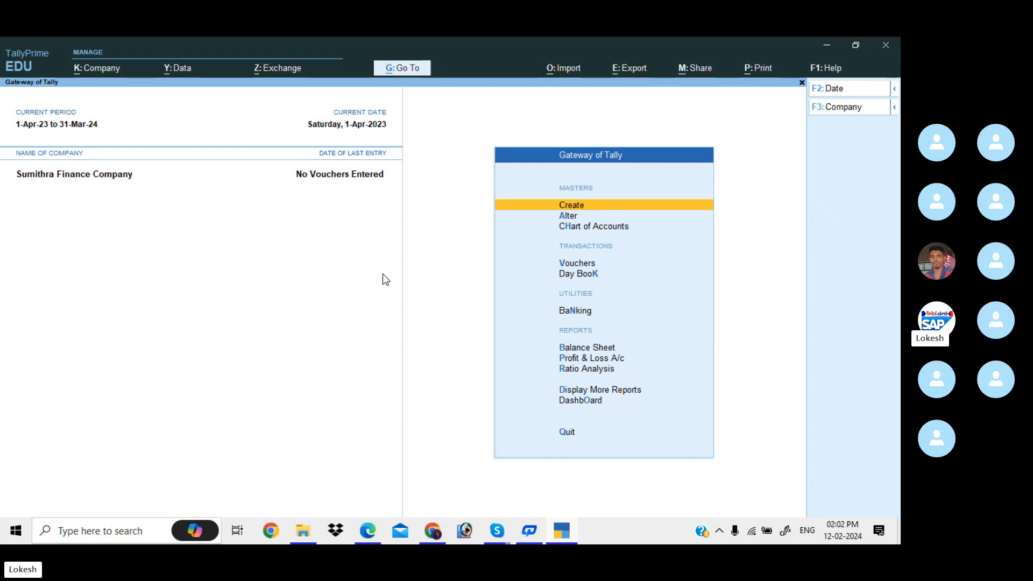
Examine the predefined groups and ledgers that can be altered in Sumithra Finance Company.
key("Down")
key("Return")
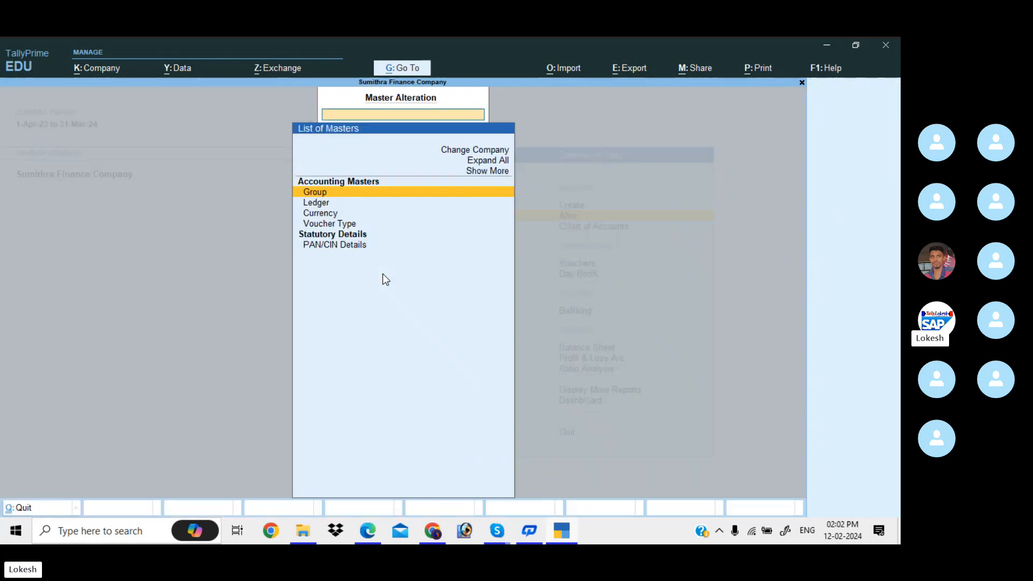
key("Return")
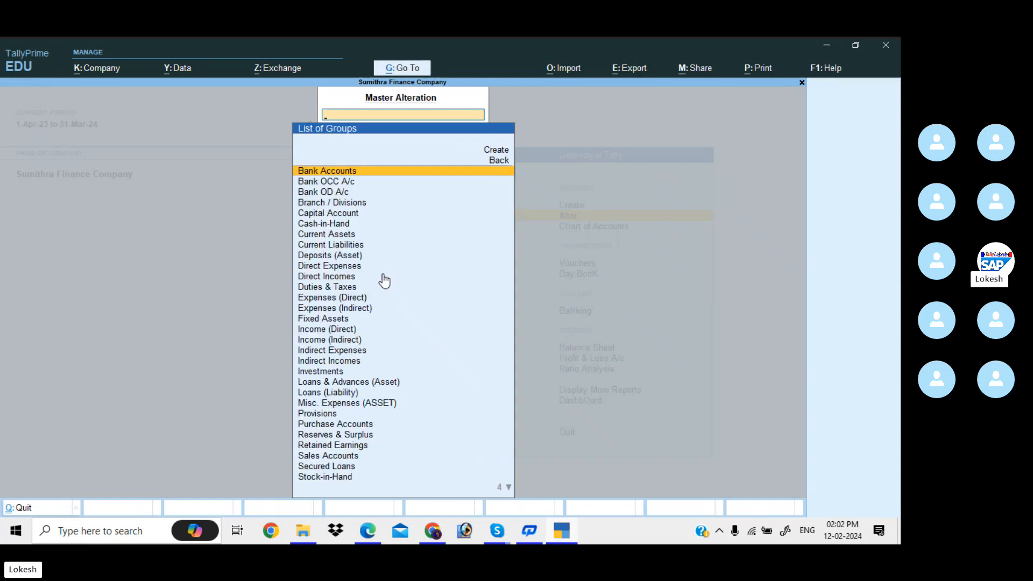
key("Escape")
key("Down")
key("Return")
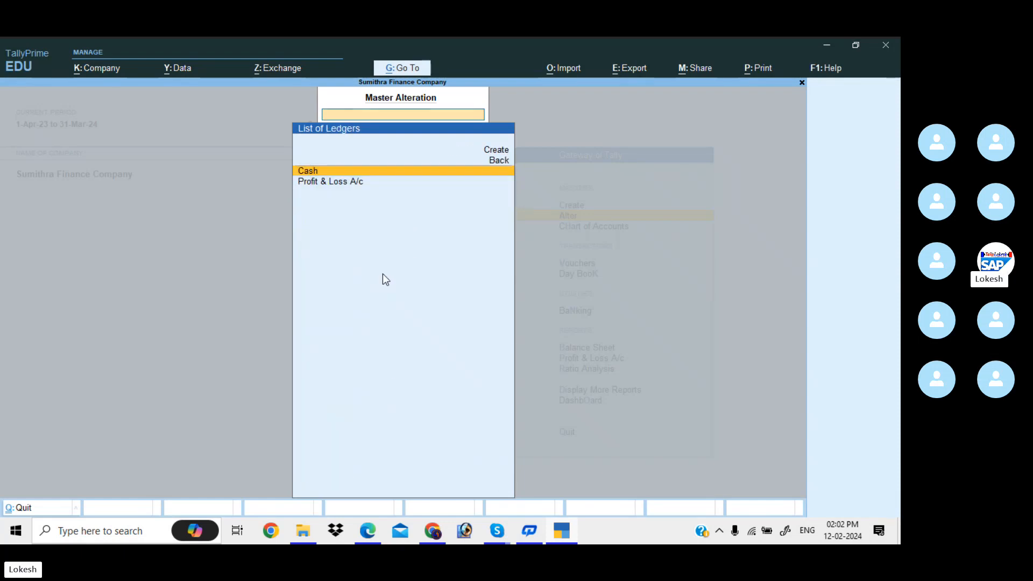
Examine the voucher types available for alteration, including the inactive ones, and return to the Gateway of Tally.
key("Escape")
key("Down")
key("Down")
key("Return")
key("Up")
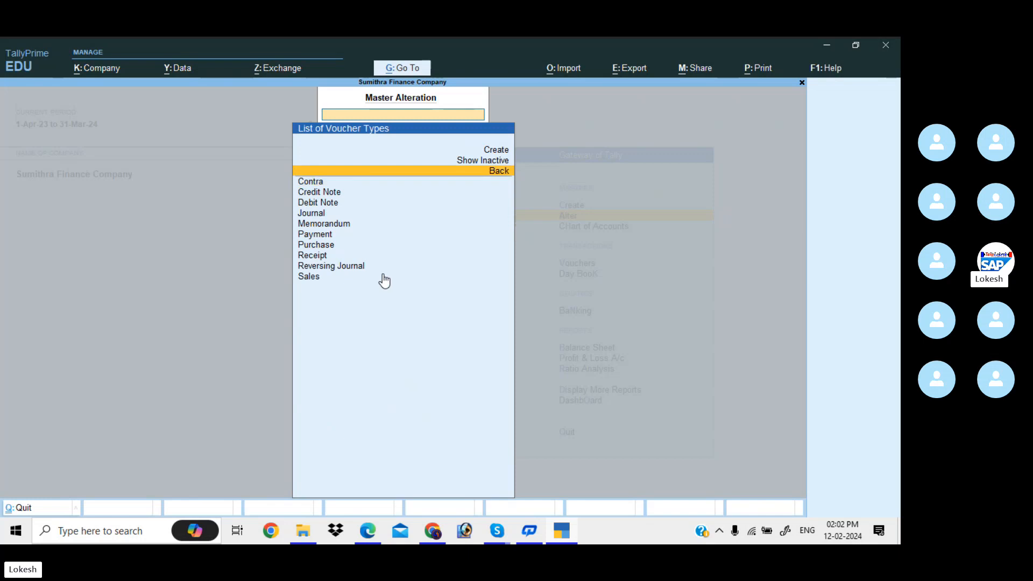
key("Up")
key("Return")
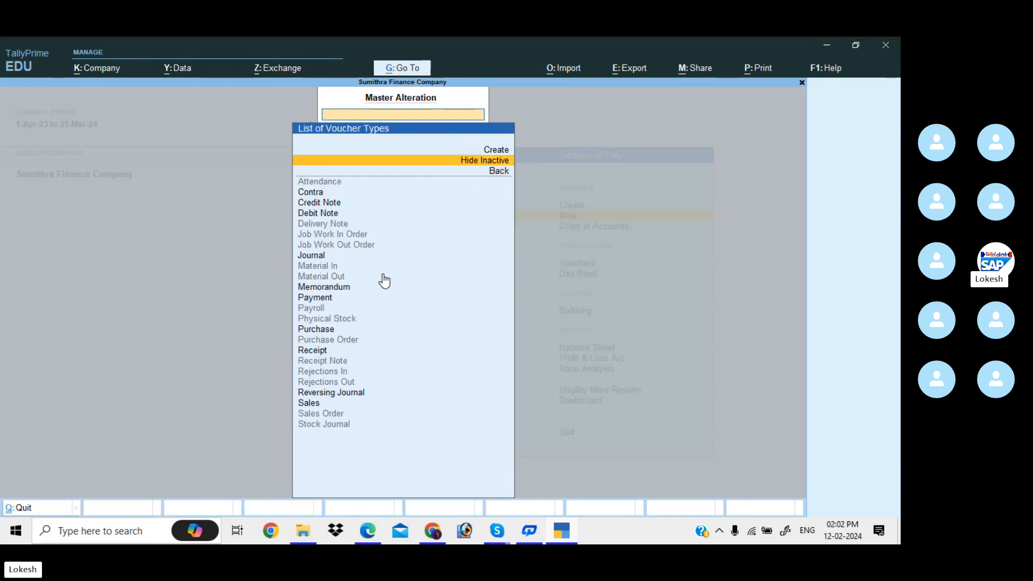
key("Escape")
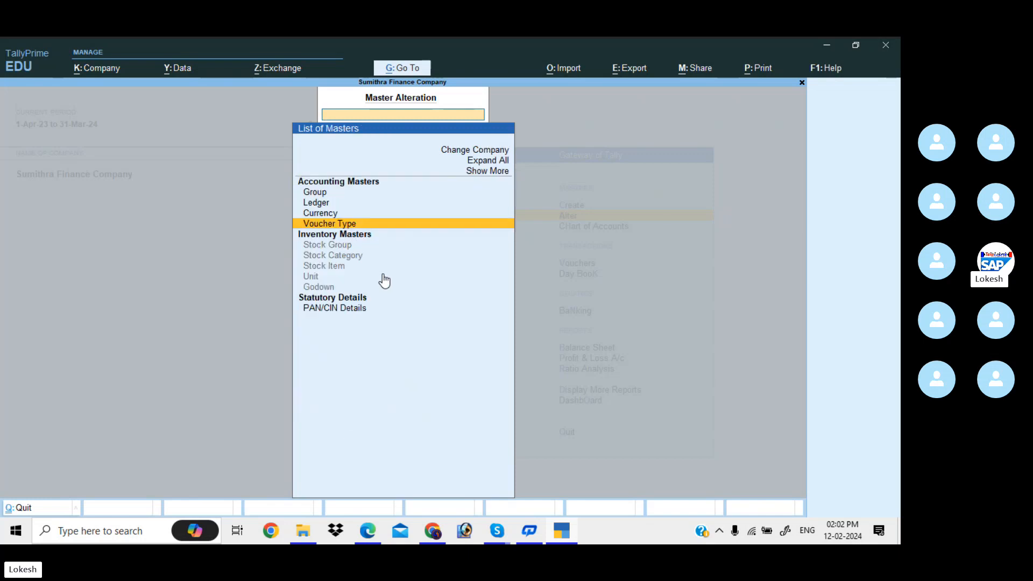
key("Escape")
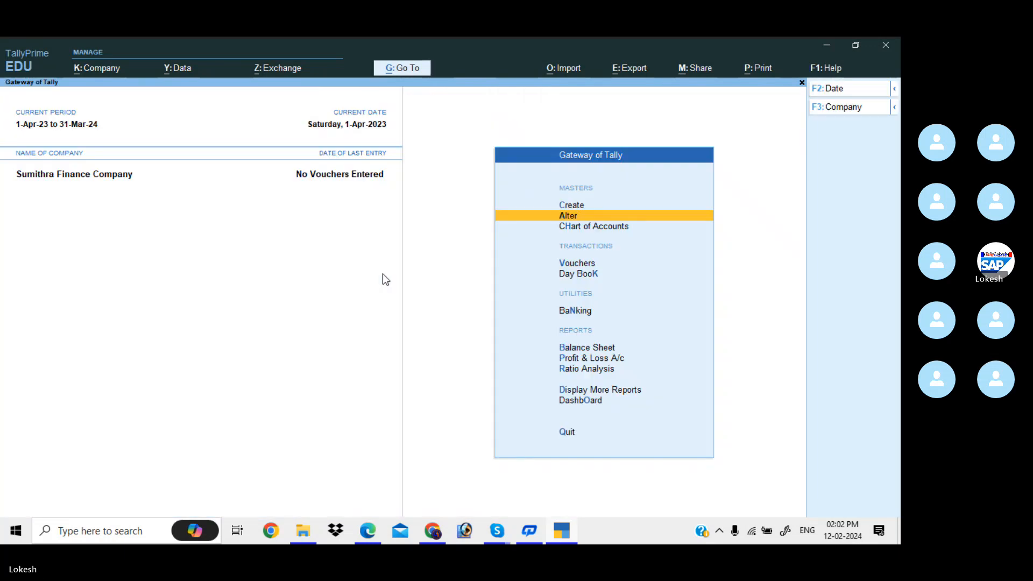
Start creating a ledger and check in the Problem 7 PDF the two capital accounts that bear interest.
key("Up")
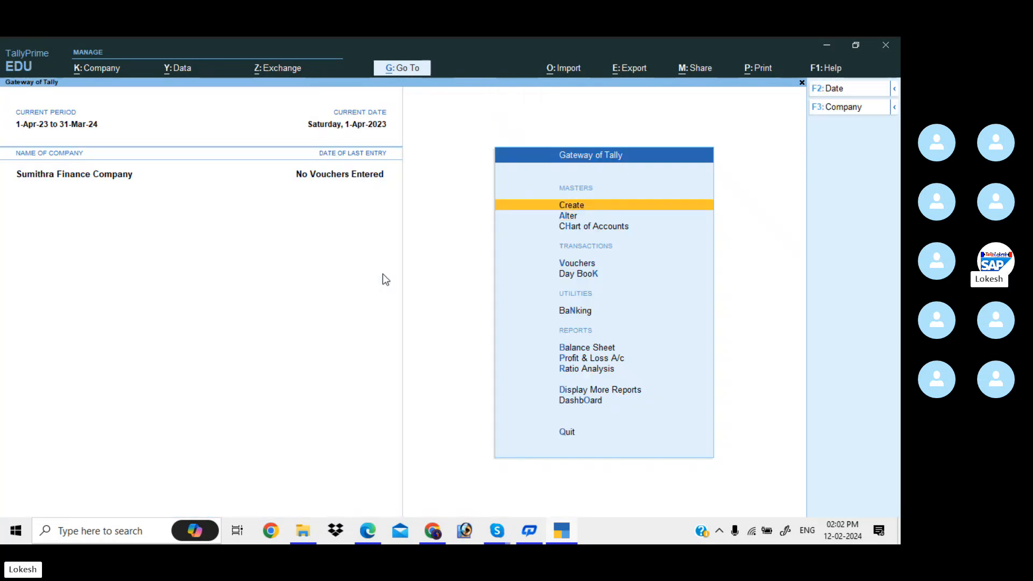
key("Return")
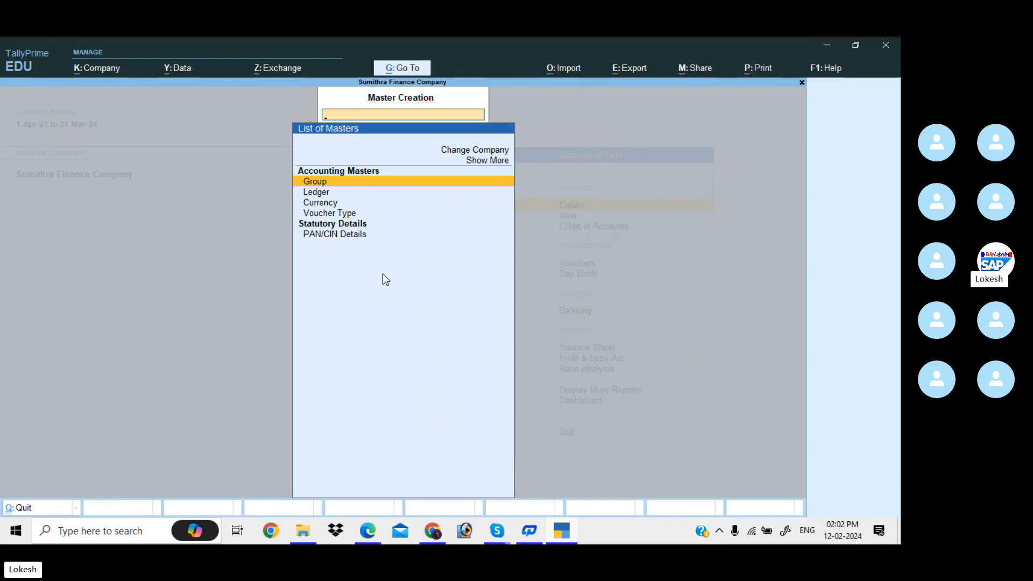
key("Down")
key("Return")
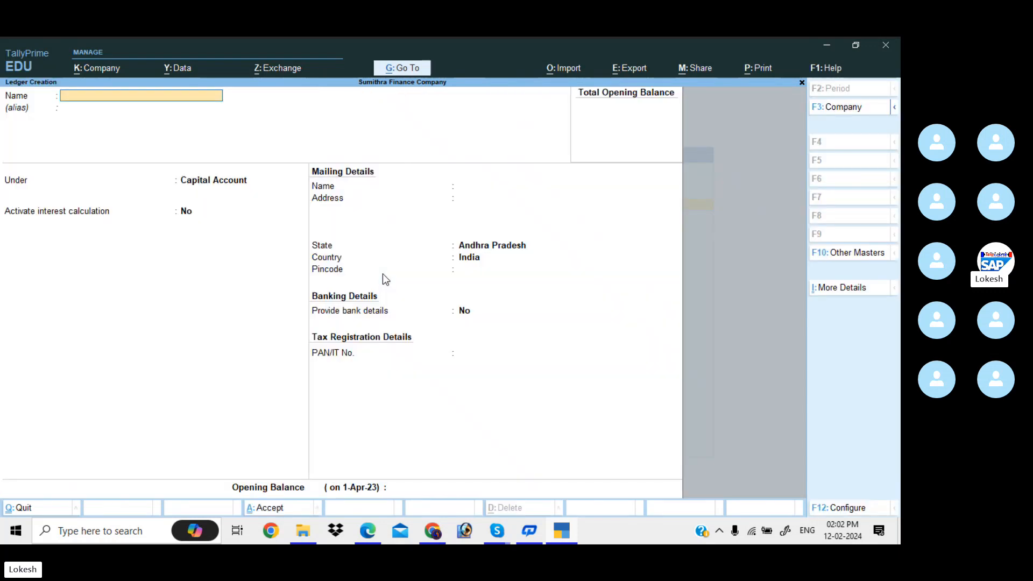
key("alt+Tab")
scroll(383, 273, "down", 2)
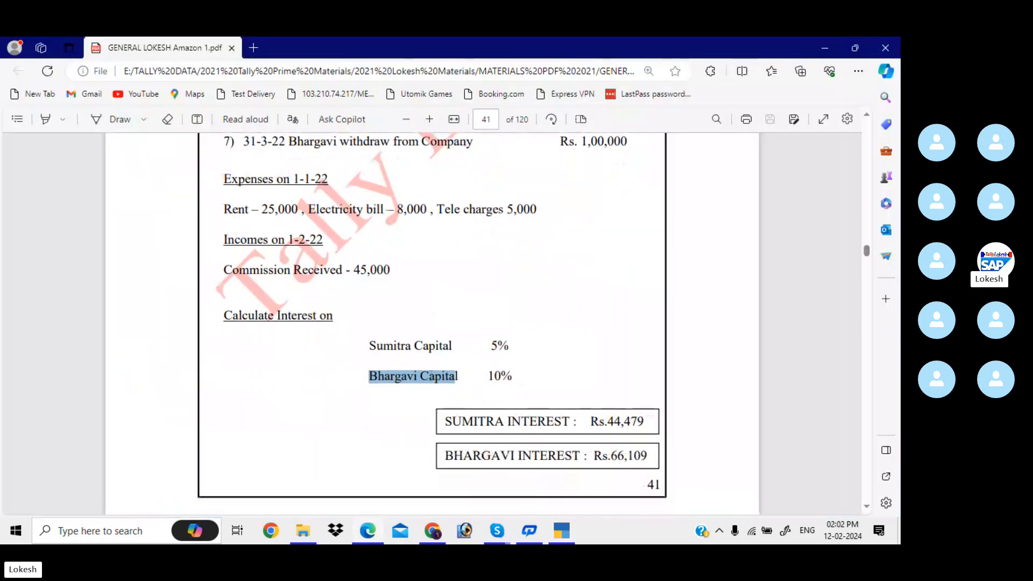
left_click_drag(369, 346, 453, 347)
left_click_drag(369, 376, 504, 352)
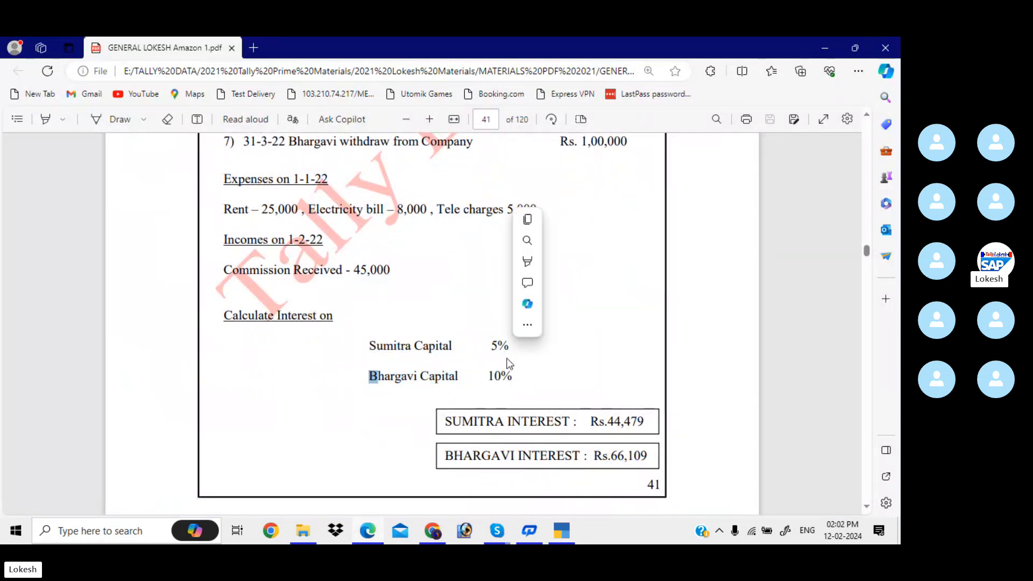
left_click(509, 368)
key("alt+Tab")
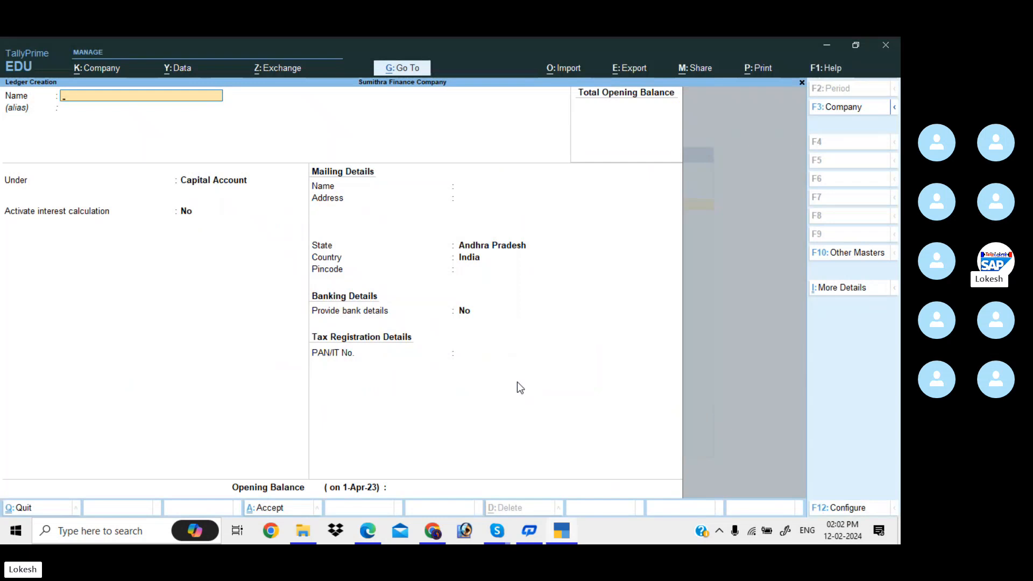
Name the ledger as the first partner's capital, without an alias, and place it under the Capital Account group.
type("Sumithra Cap")
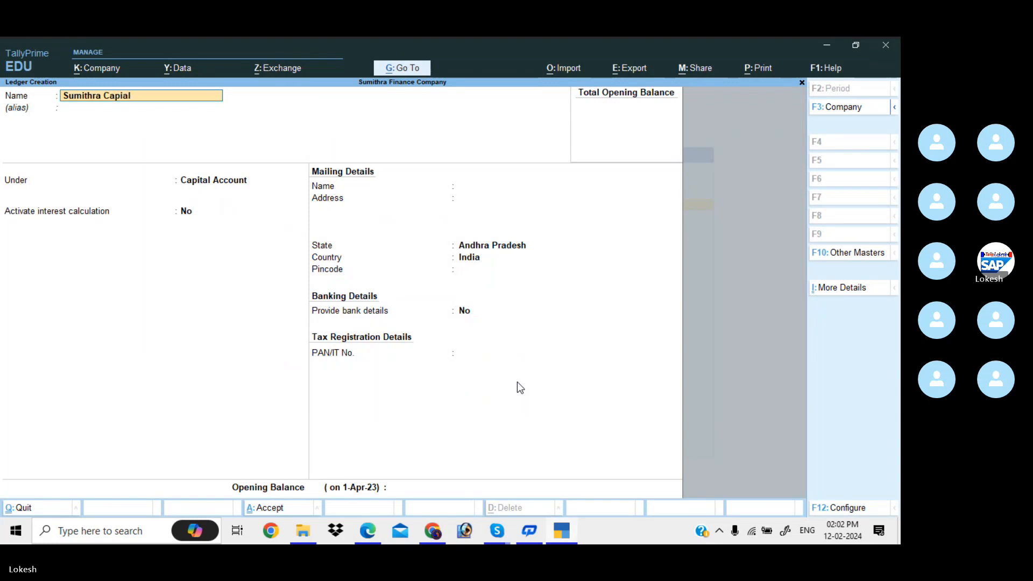
type("ital")
key("Return")
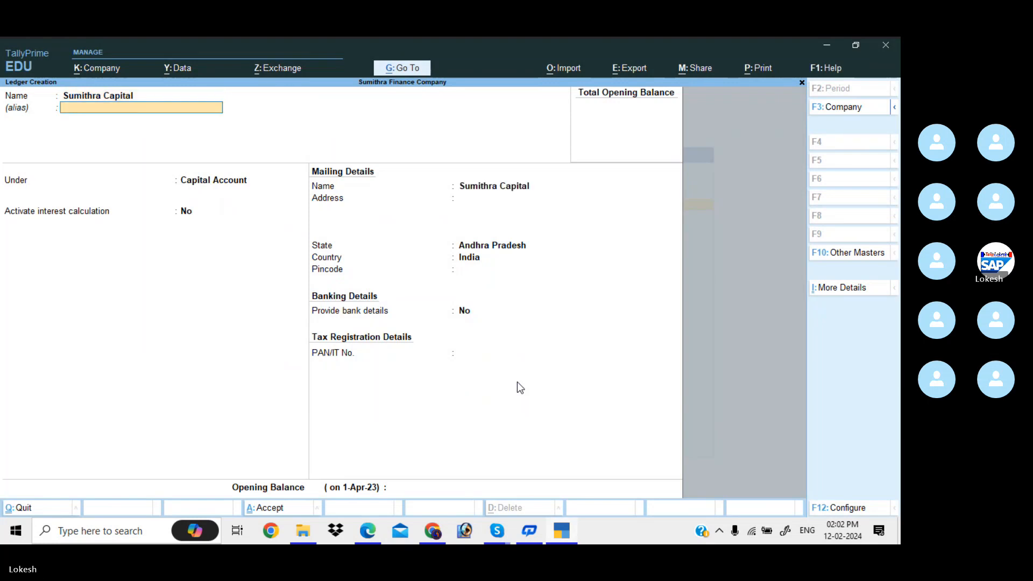
key("Return")
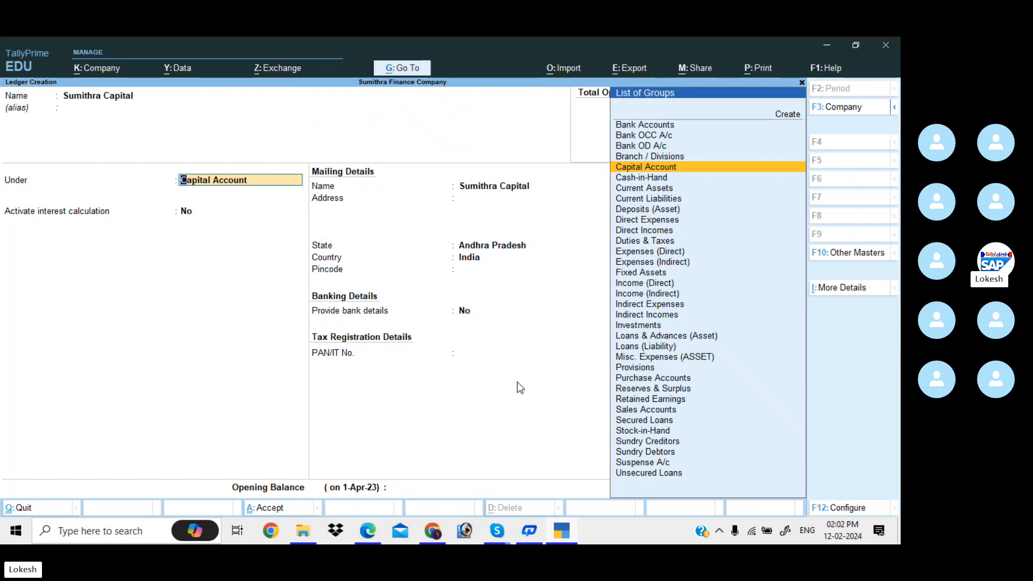
key("Return")
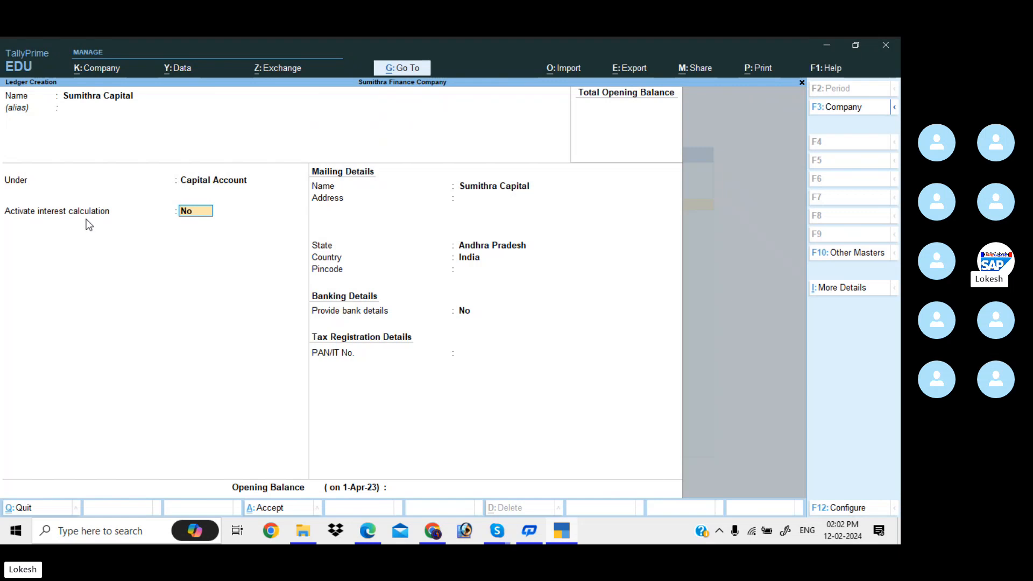
Activate interest calculation for the first partner's capital ledger at 5% per 365-Day Year on All Balances, excluding transaction dates.
type("y")
key("Return")
key("Return")
key("Return")
type("5")
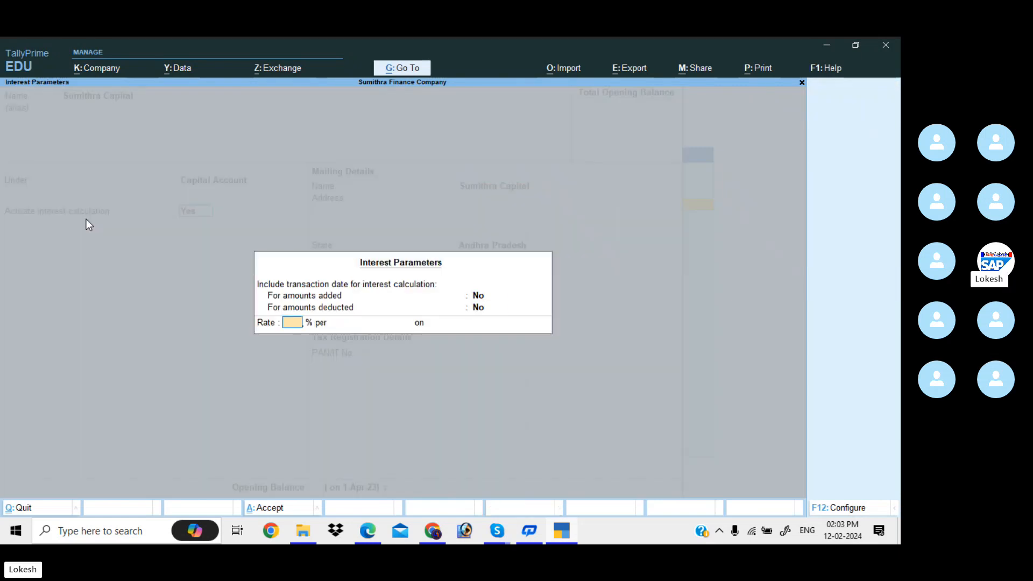
key("Return")
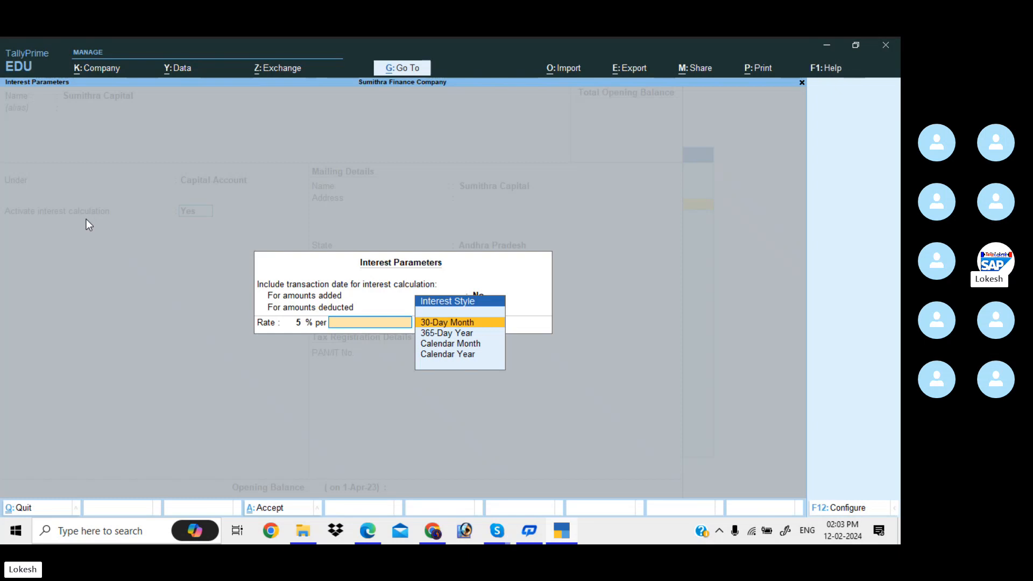
key("Return")
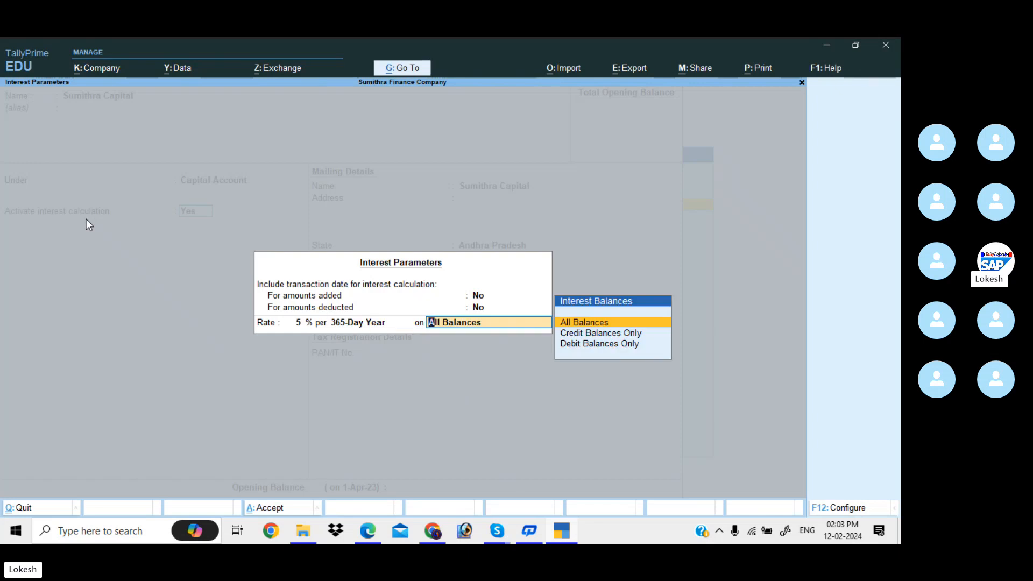
key("Return")
Keep the default mailing, banking and tax details for the first partner's capital ledger and save it.
key("Return")
key("Return")
key("Return")
key("Return")
key("Return")
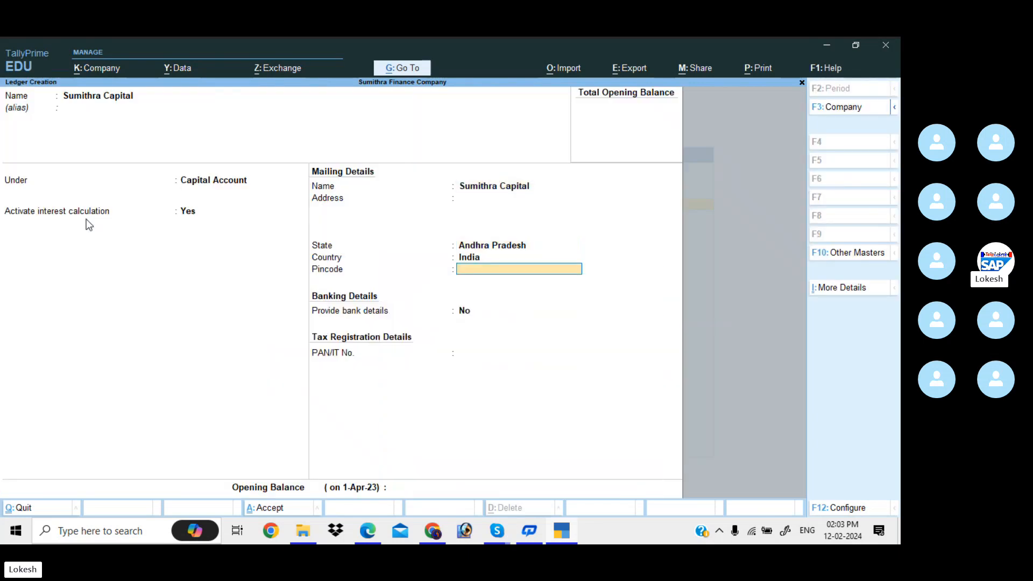
key("Return")
key("Return")
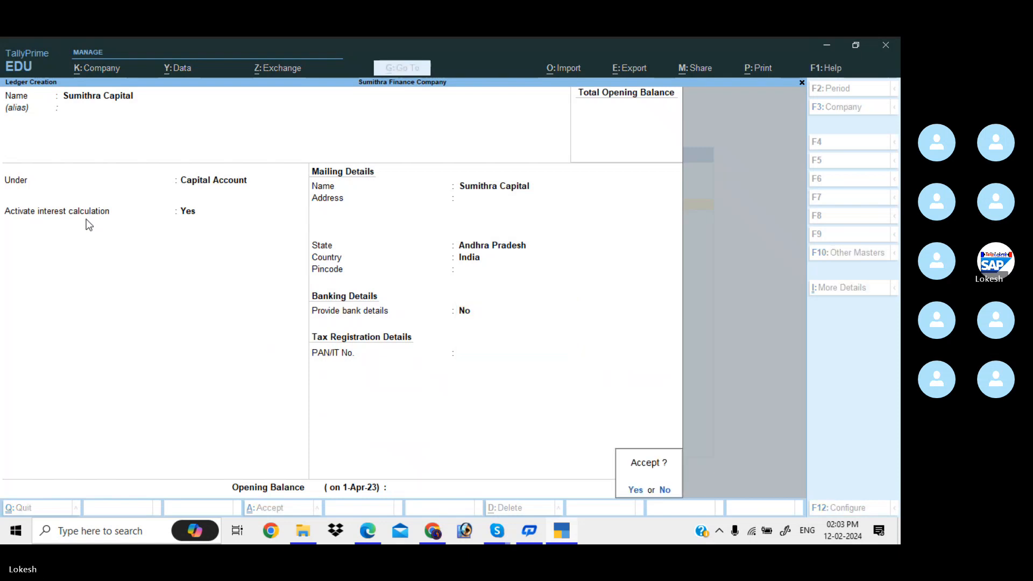
key("Return")
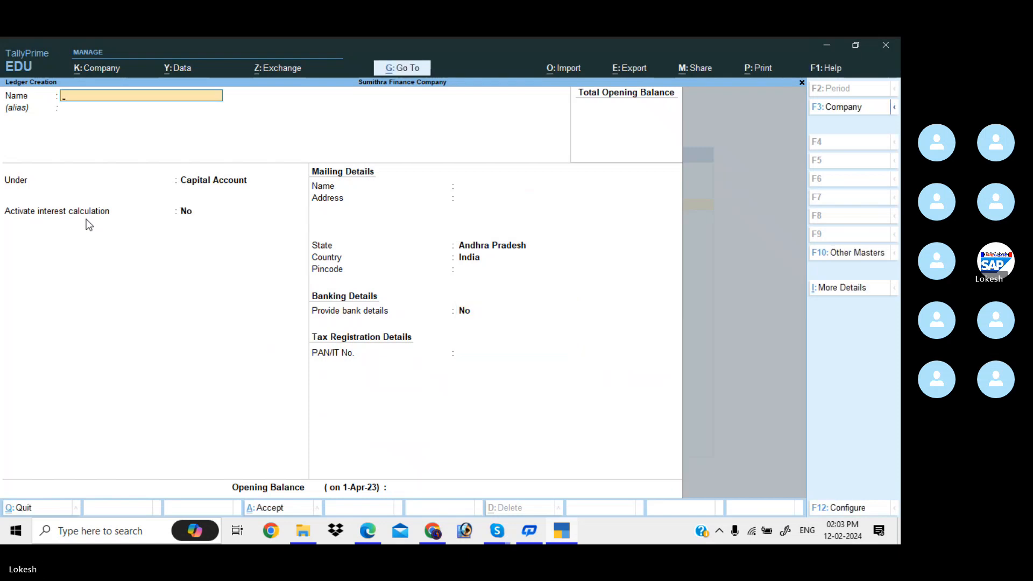
Name a new ledger as the second partner's capital, without an alias, and keep it under the Capital Account group.
type("Bhargav")
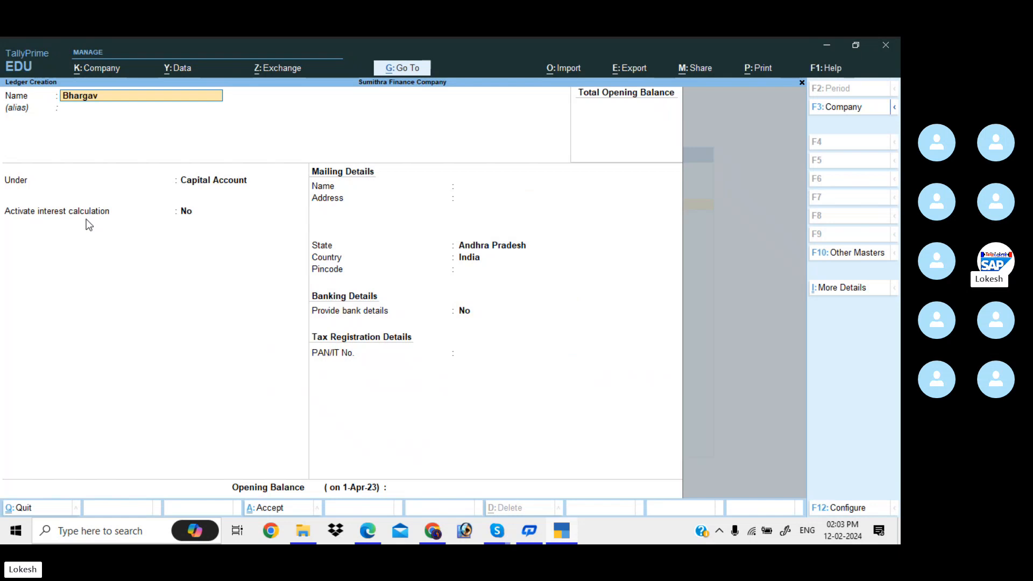
type("i Capital")
key("Return")
key("Return")
key("Return")
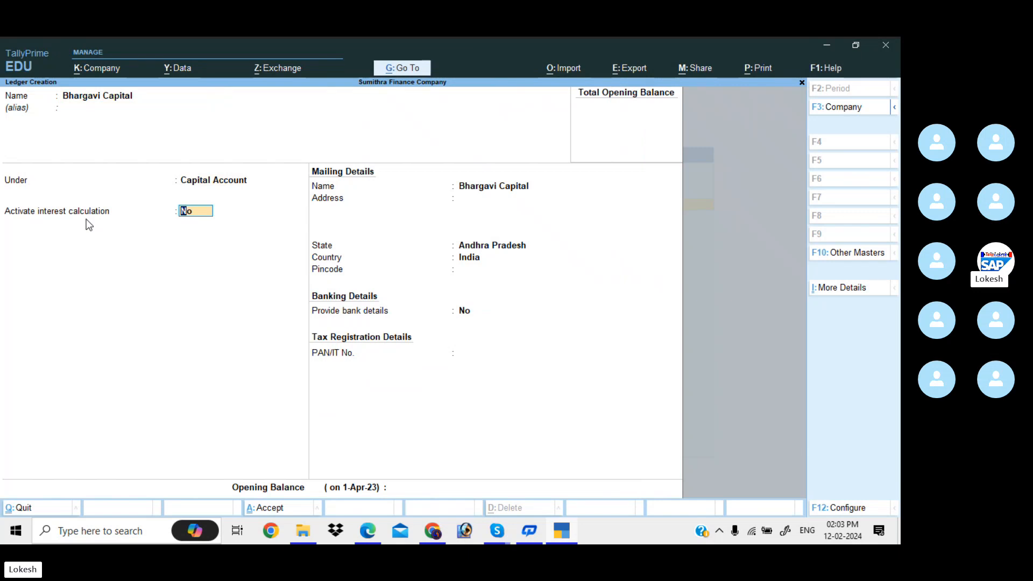
Activate interest for the second partner's capital ledger at a 10% rate and verify that rate in the Problem 7 PDF.
type("y")
key("Return")
key("Return")
key("Return")
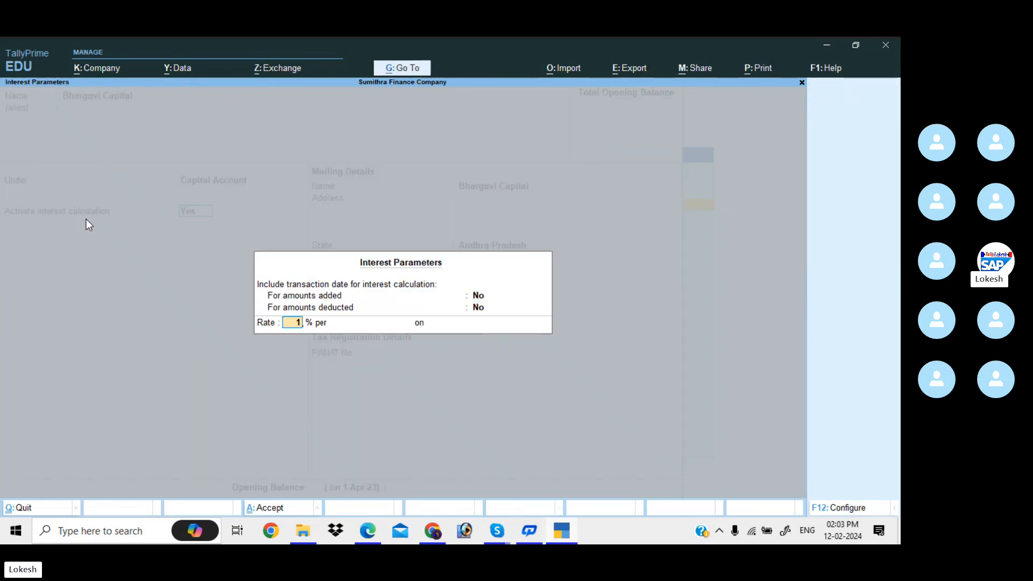
type("10")
key("Return")
key("alt+Tab")
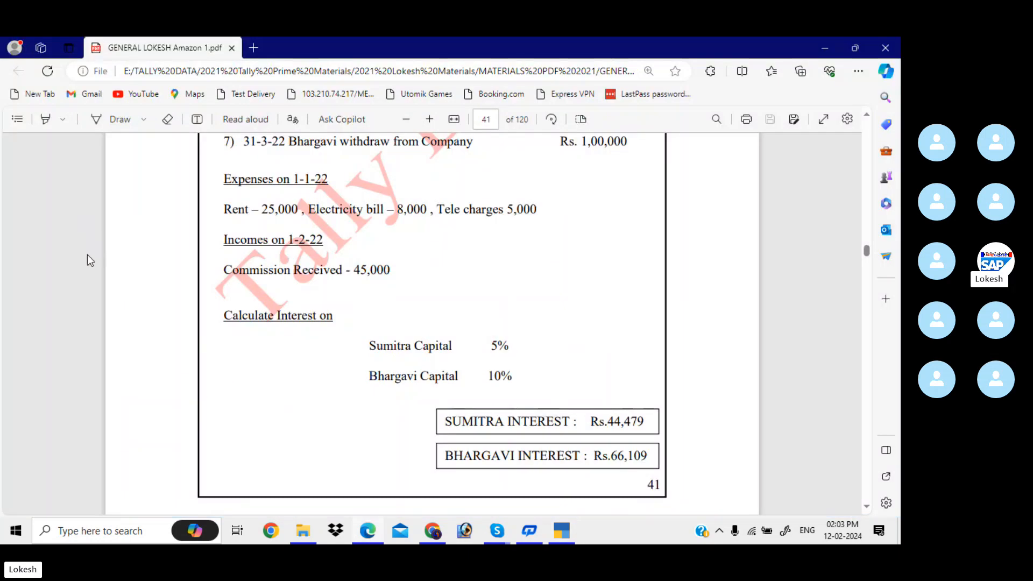
left_click_drag(370, 378, 514, 381)
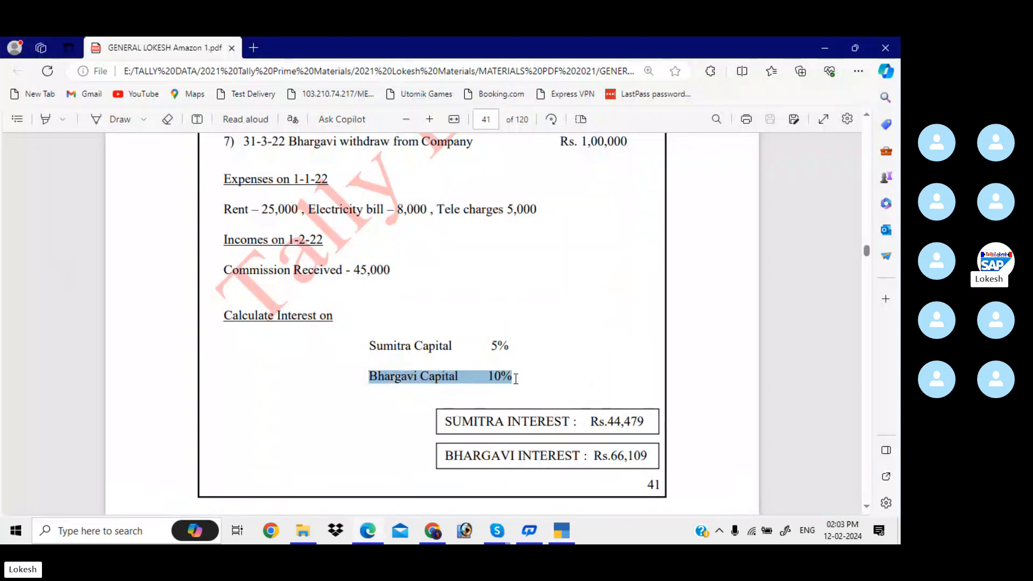
key("alt+Tab")
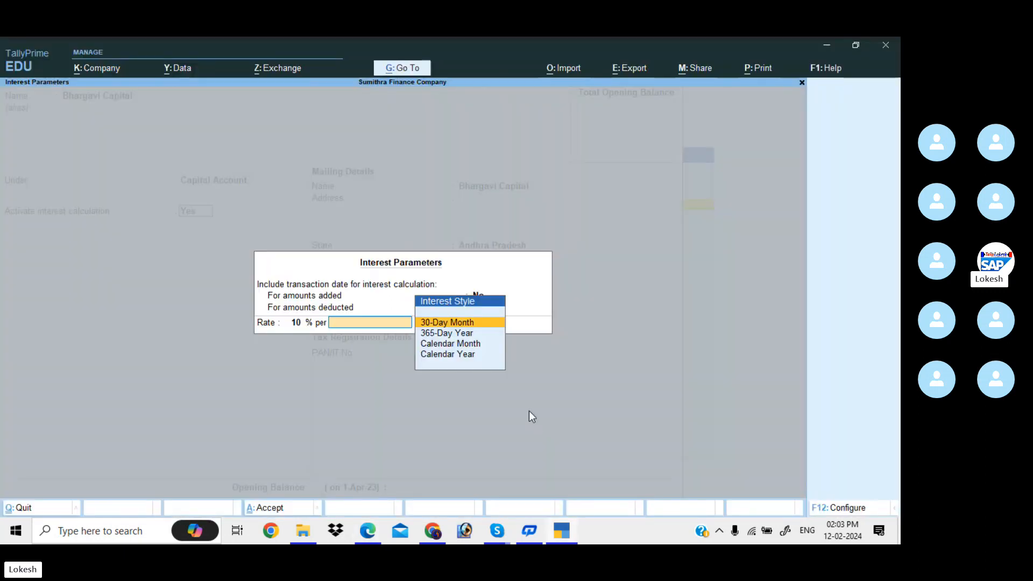
Set the second partner's interest to 365-Day Year on All Balances and save the ledger with the remaining defaults.
key("Down")
key("Return")
key("Return")
key("Return")
key("Return")
key("Return")
key("Return")
key("Return")
key("Return")
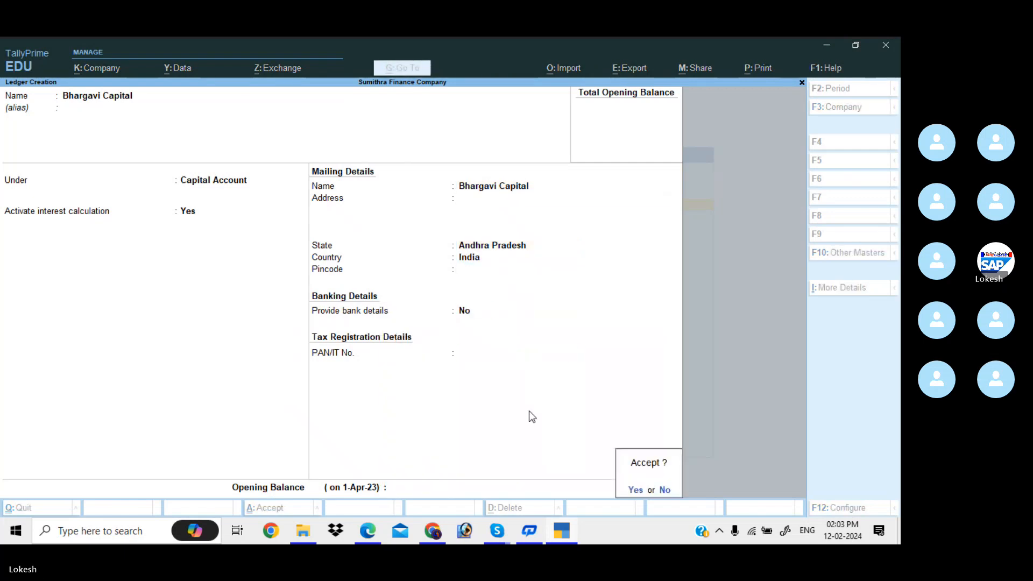
key("Return")
Check the expense and income accounts in the Problem 7 PDF and name a new TallyPrime ledger Rent, without an alias.
key("alt+Tab")
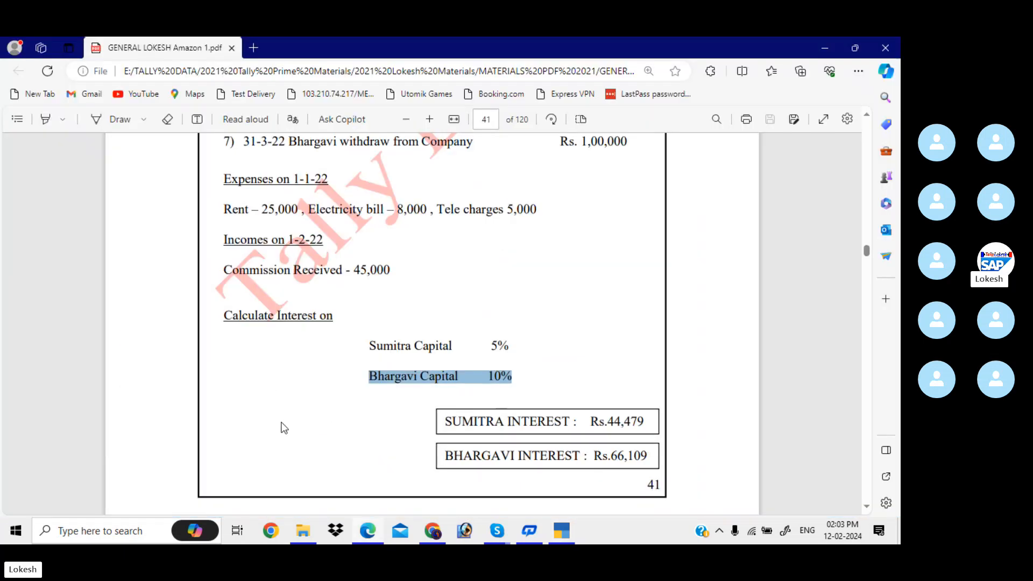
scroll(288, 413, "up", 1)
left_click(236, 269)
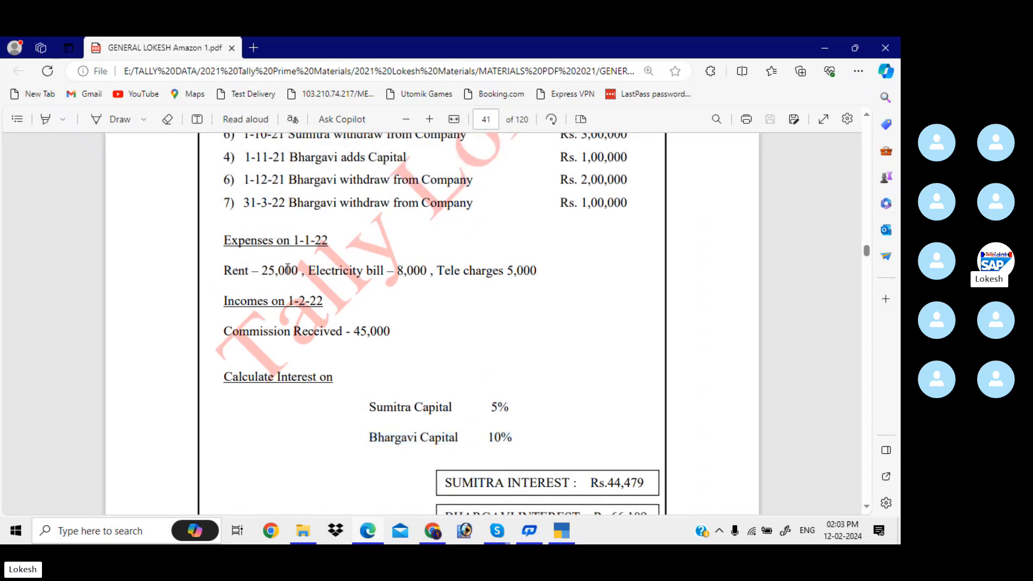
left_click_drag(310, 270, 348, 270)
left_click_drag(450, 270, 491, 270)
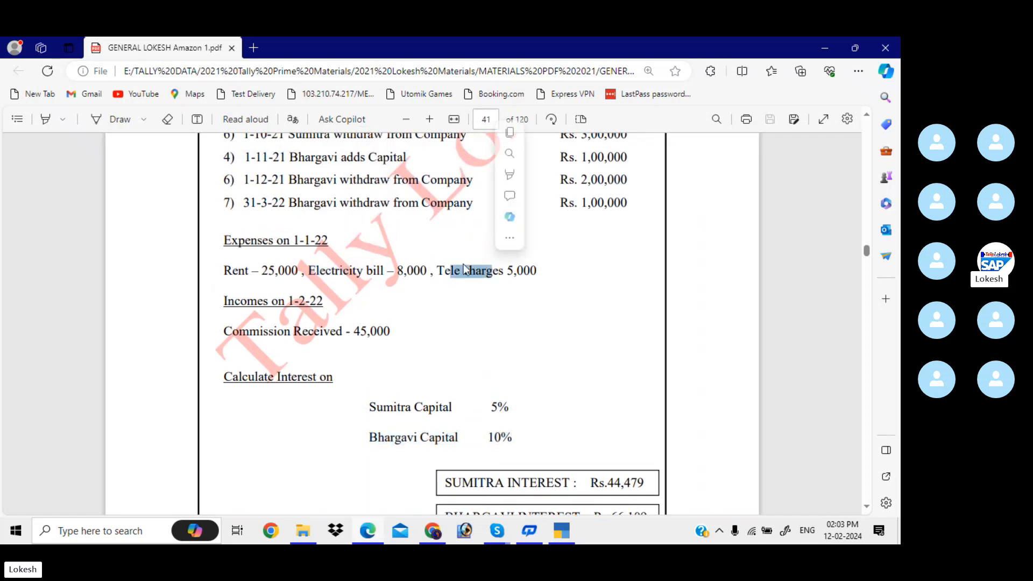
left_click_drag(259, 331, 340, 332)
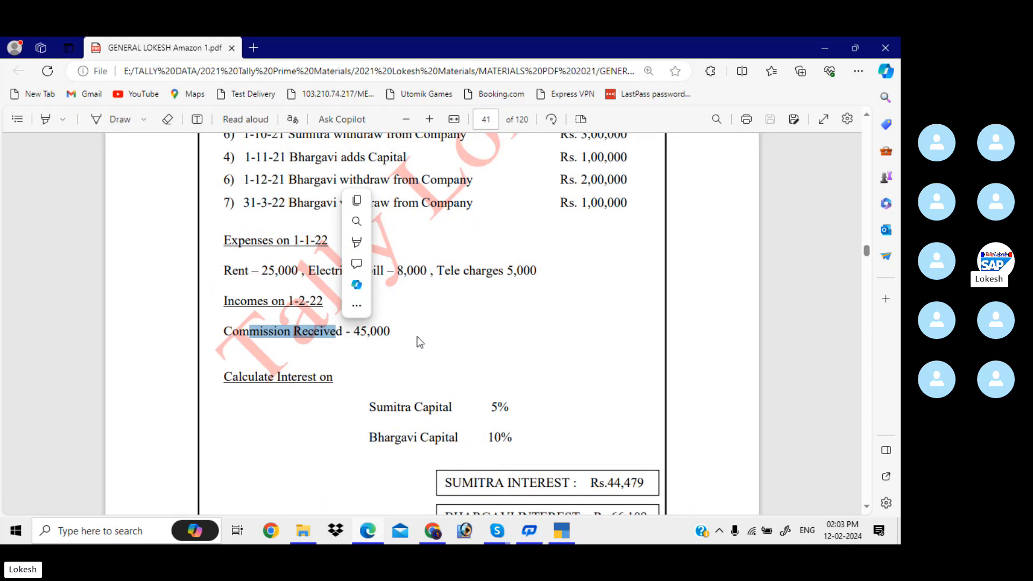
key("alt+Tab")
type("Rent")
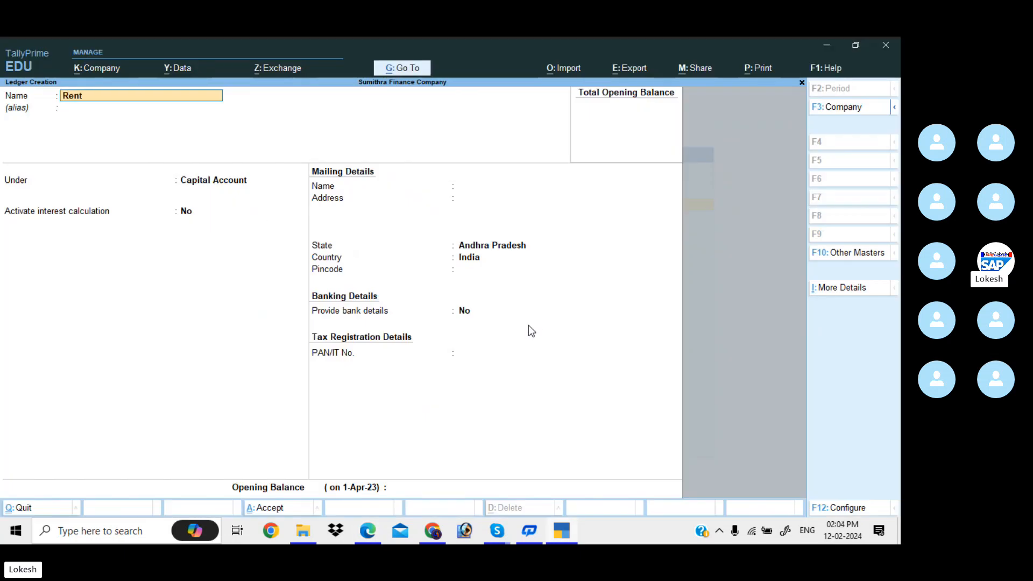
key("Return")
key("Return")
Place the Rent ledger under Indirect Expenses with type Not Applicable and no interest calculation, and save it.
type("Ind")
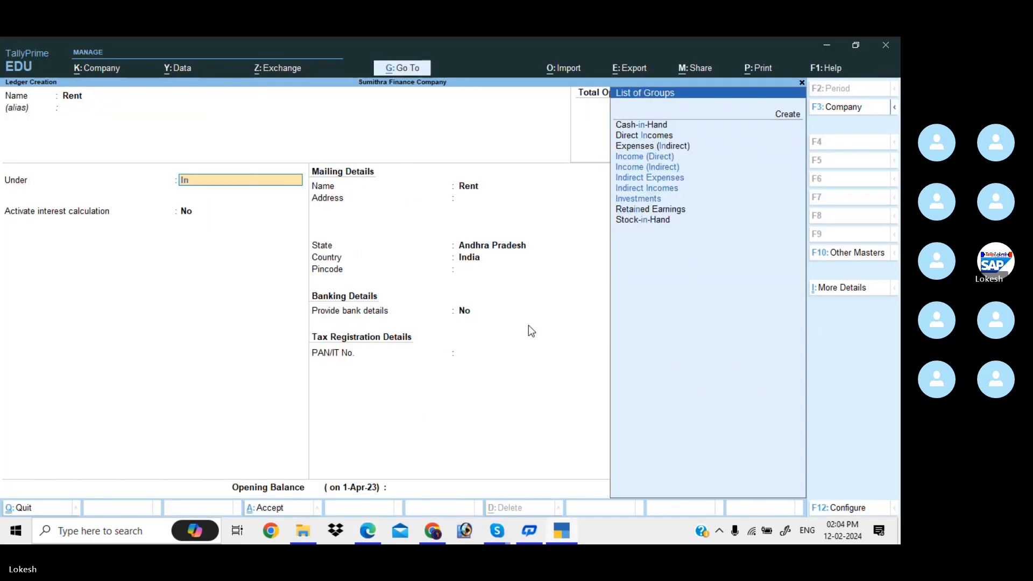
key("Down")
key("Down")
key("Return")
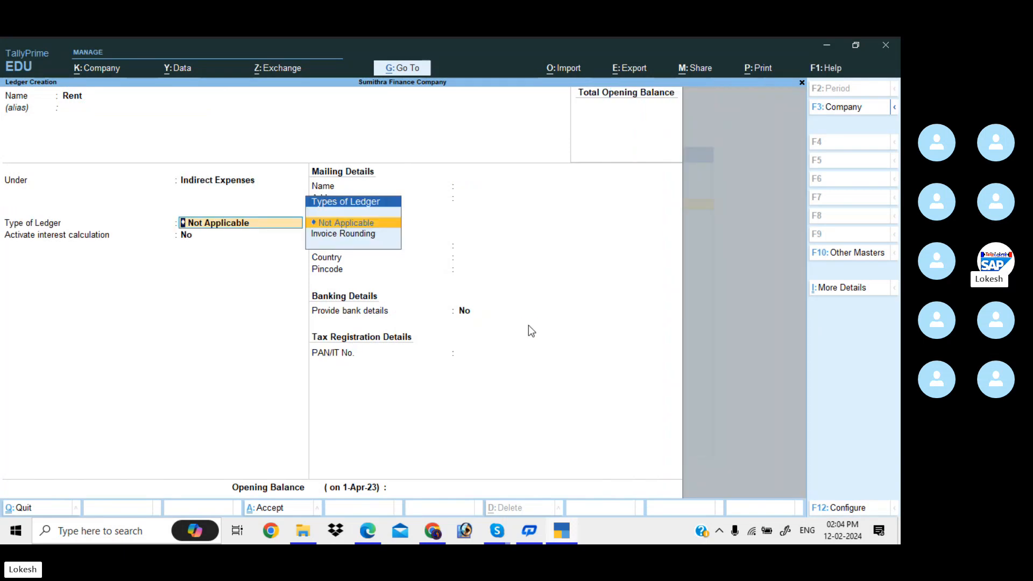
key("Return")
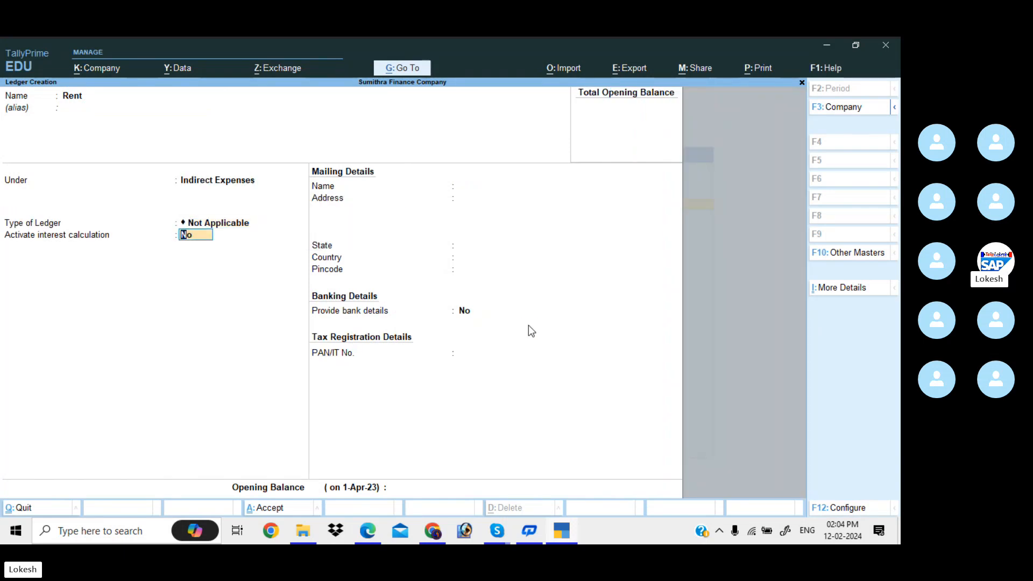
key("Return")
key("Return")
key("Return")
key("Return")
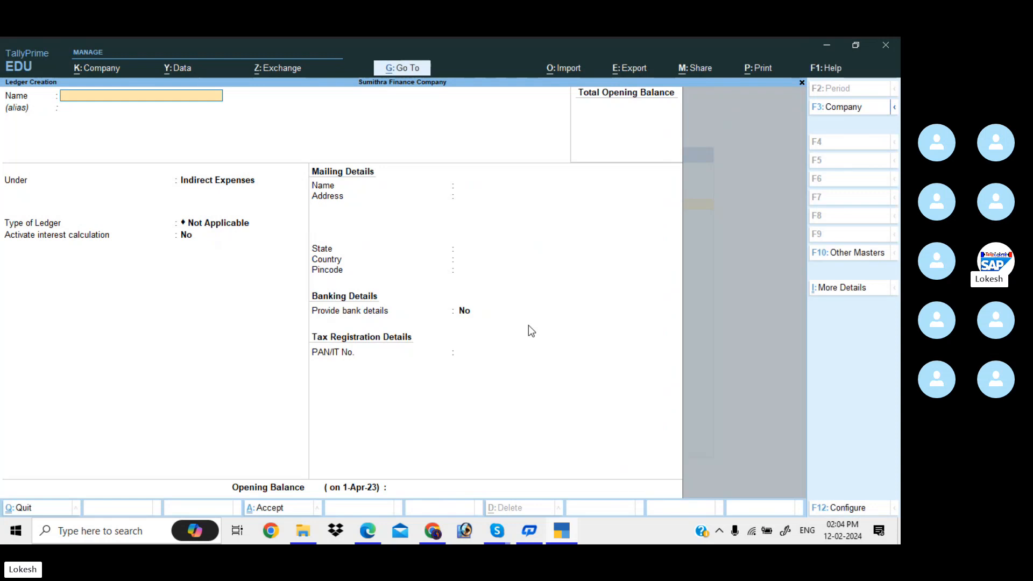
Create an Electricity Bill ledger under Indirect Expenses with type Not Applicable and no interest calculation.
type("Electri")
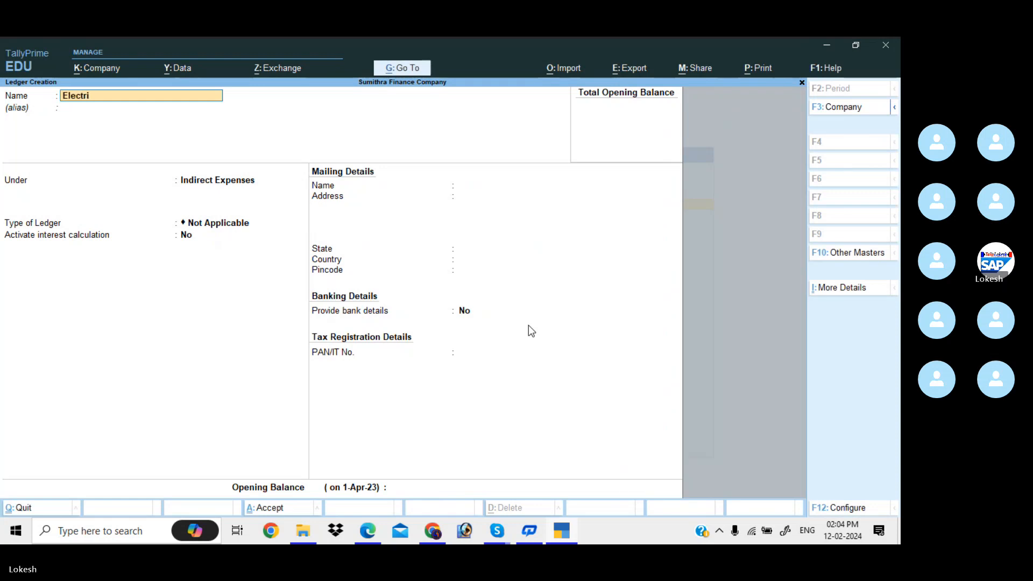
type("city Bi")
key("Return")
key("Return")
key("Return")
key("Return")
key("Return")
key("Return")
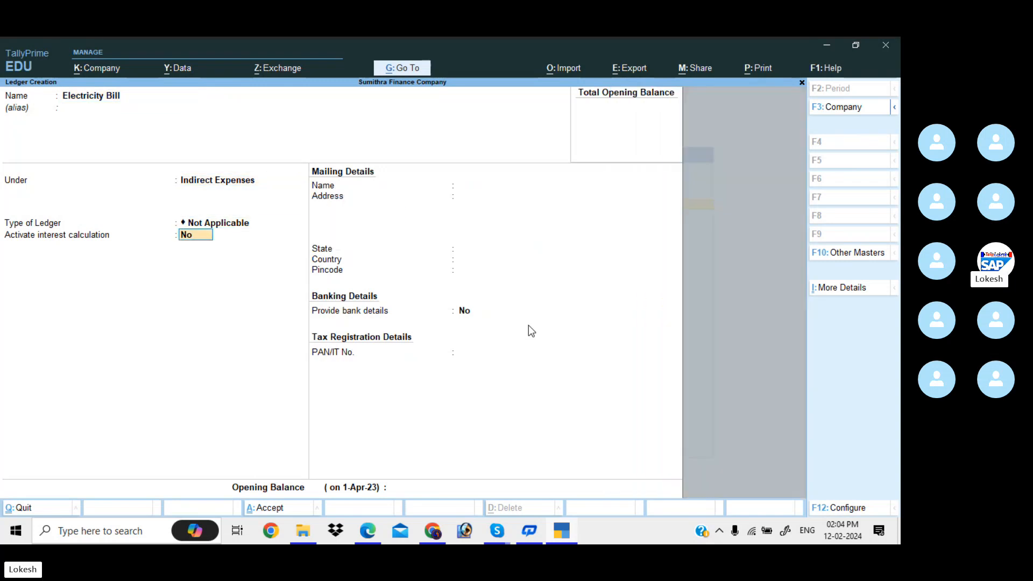
key("Return")
key("Return")
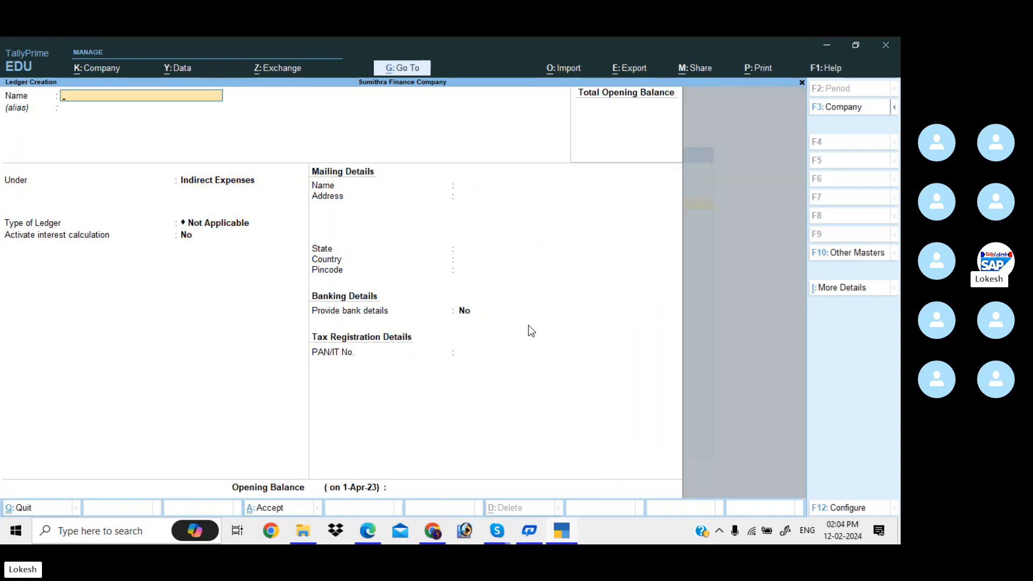
Create the PDF's next expense ledger, Tele Charges, under Indirect Expenses with type Not Applicable and no interest calculation.
key("alt+Tab")
key("alt+Tab")
type("T")
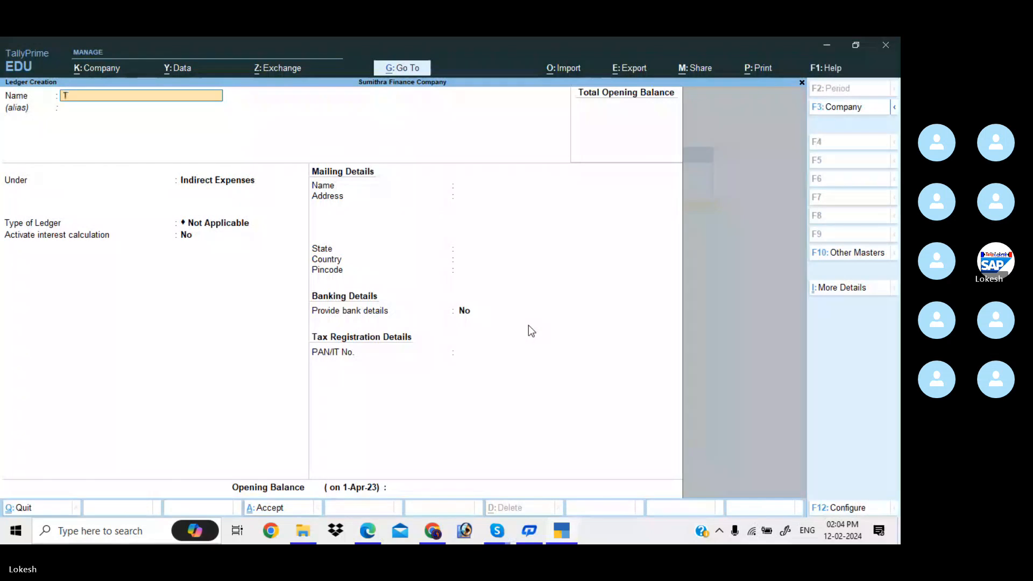
type("ele Charge")
key("Return")
key("Return")
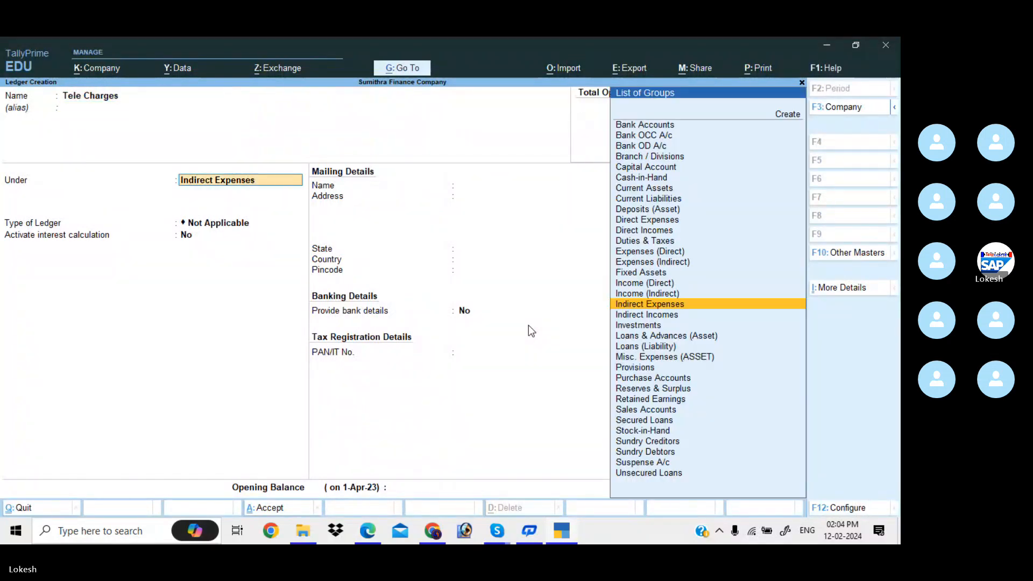
key("Return")
key("Return")
key("Return")
key("Return")
key("Return")
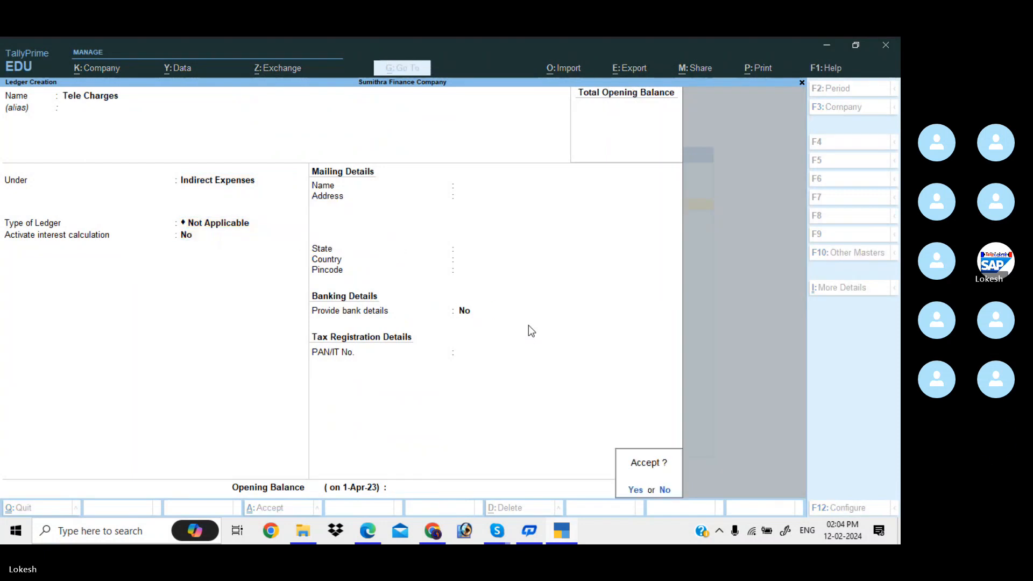
key("Return")
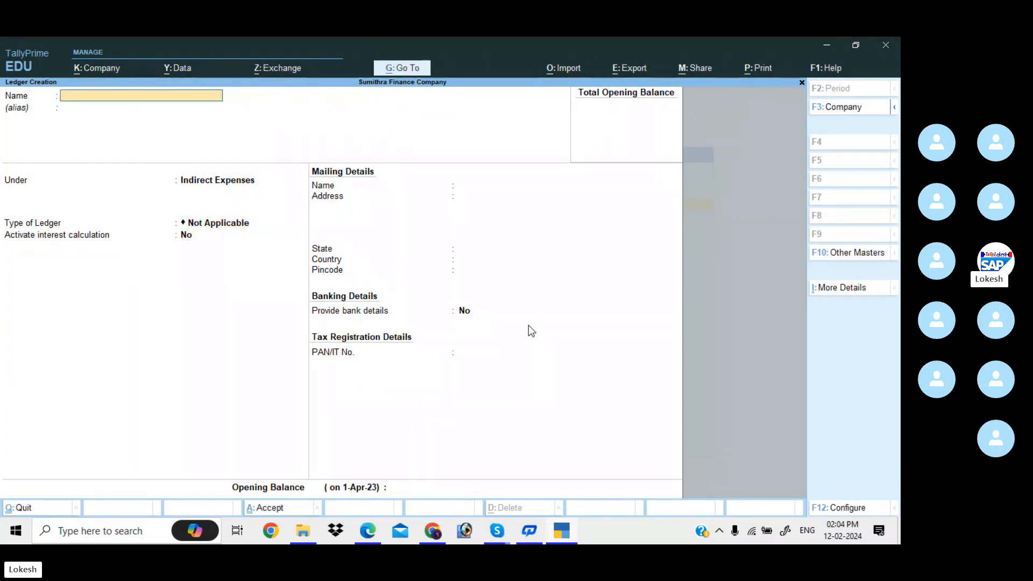
Name a new ledger Commission Received, without an alias, and place it under the Indirect Incomes group.
type("Commission REC")
key("BackSpace")
key("BackSpace")
type("eceived")
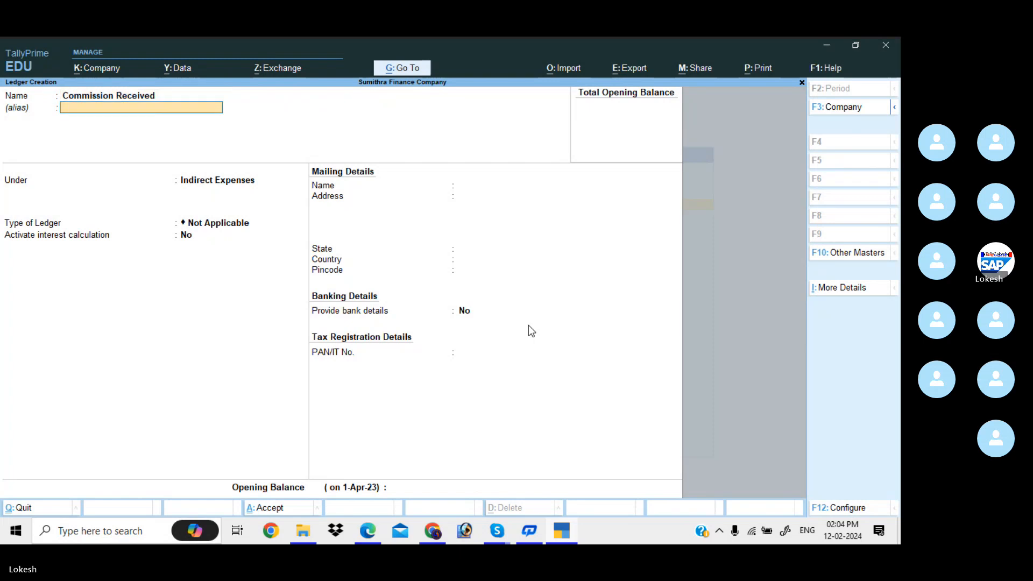
key("Return")
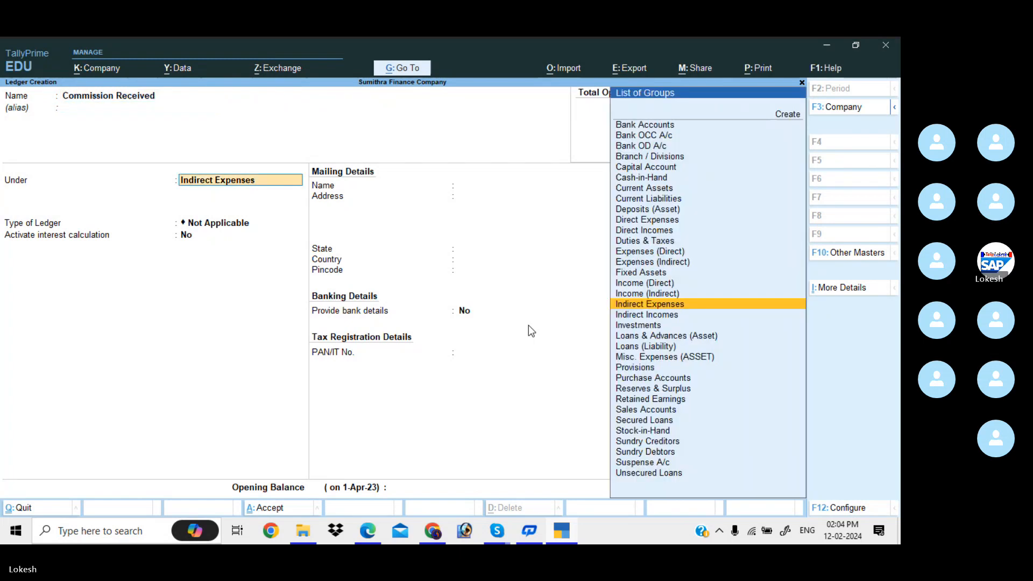
key("Down")
key("Return")
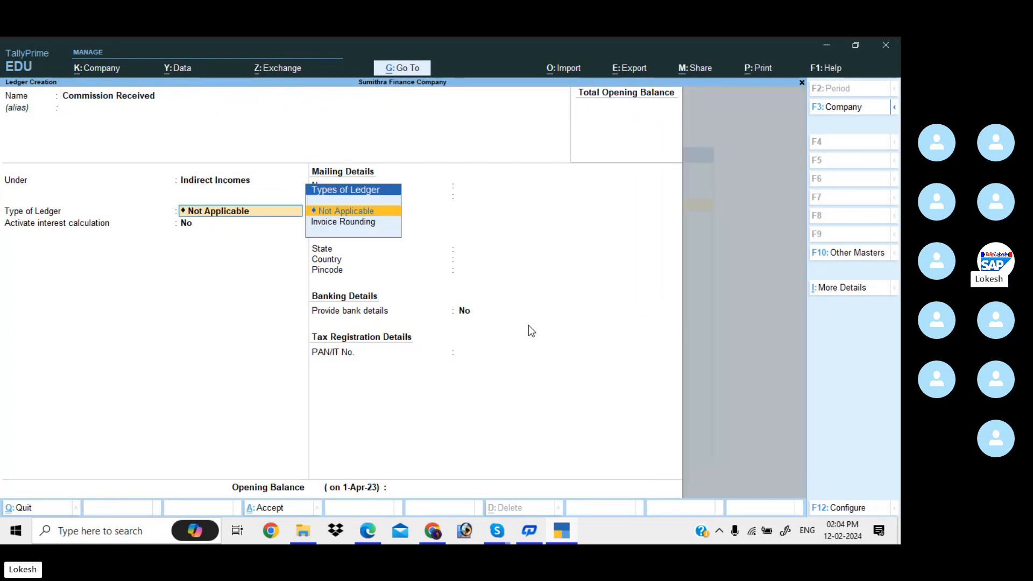
Save the Commission Received ledger with type Not Applicable and no interest calculation, and leave ledger creation.
key("Return")
key("Return")
key("Return")
key("Return")
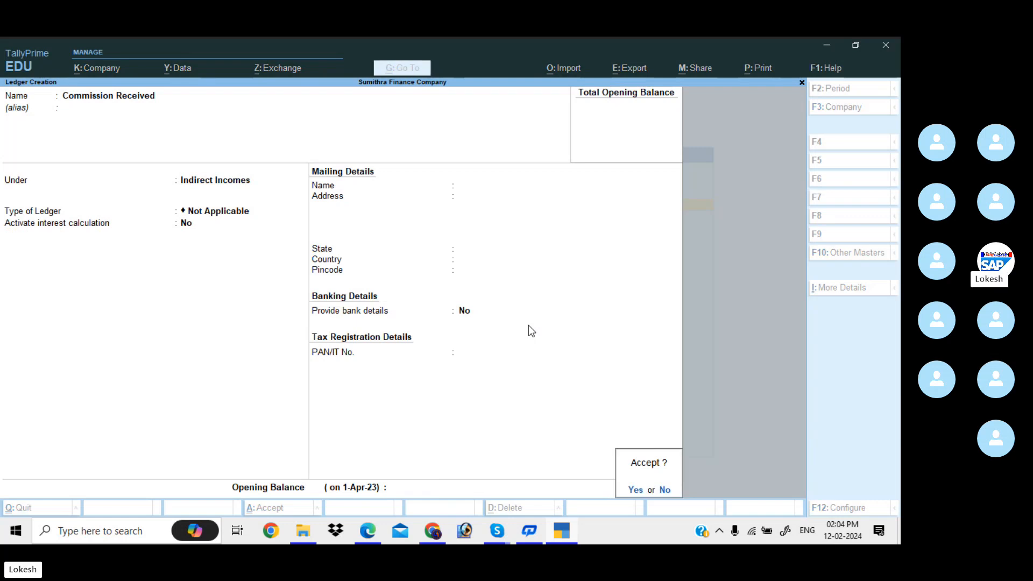
key("Return")
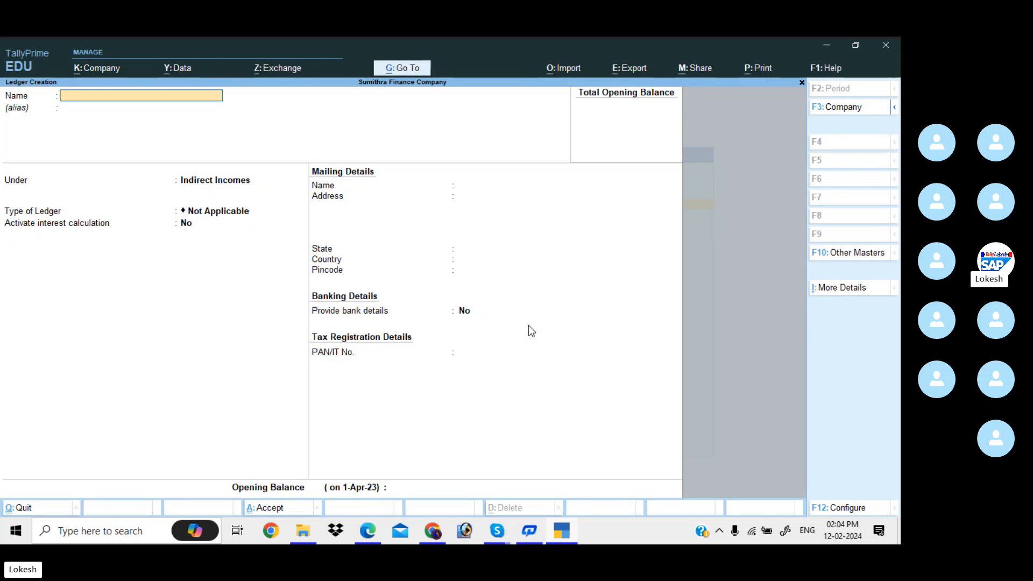
key("Escape")
key("Return")
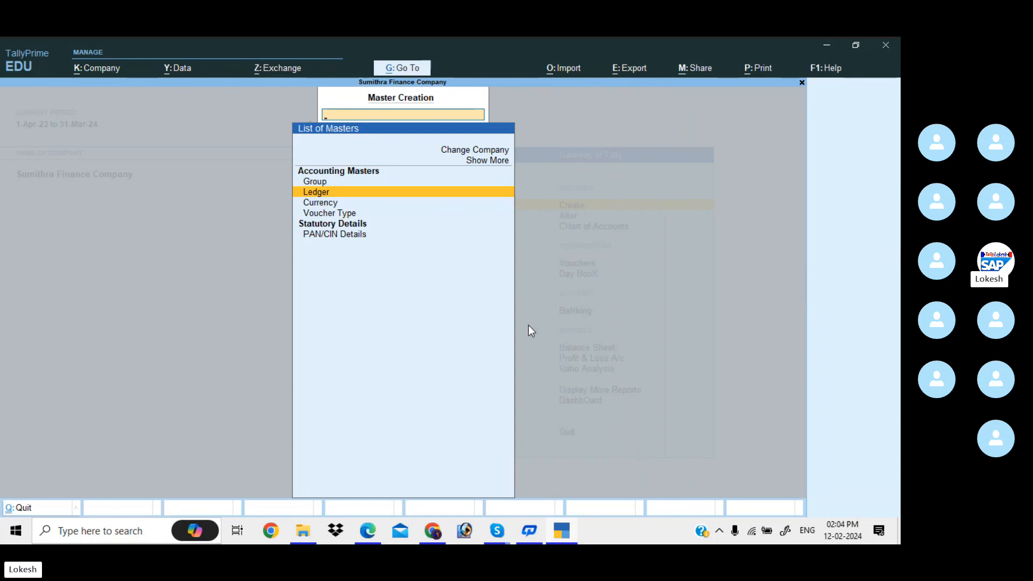
Leave master creation and open a blank receipt voucher in voucher entry.
key("Escape")
key("Down")
key("Down")
key("Down")
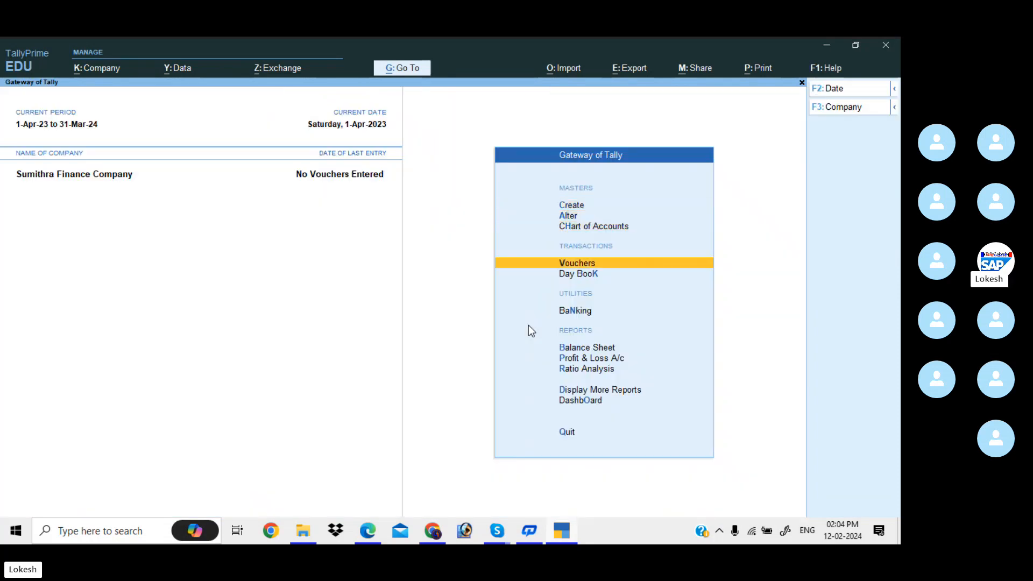
key("Return")
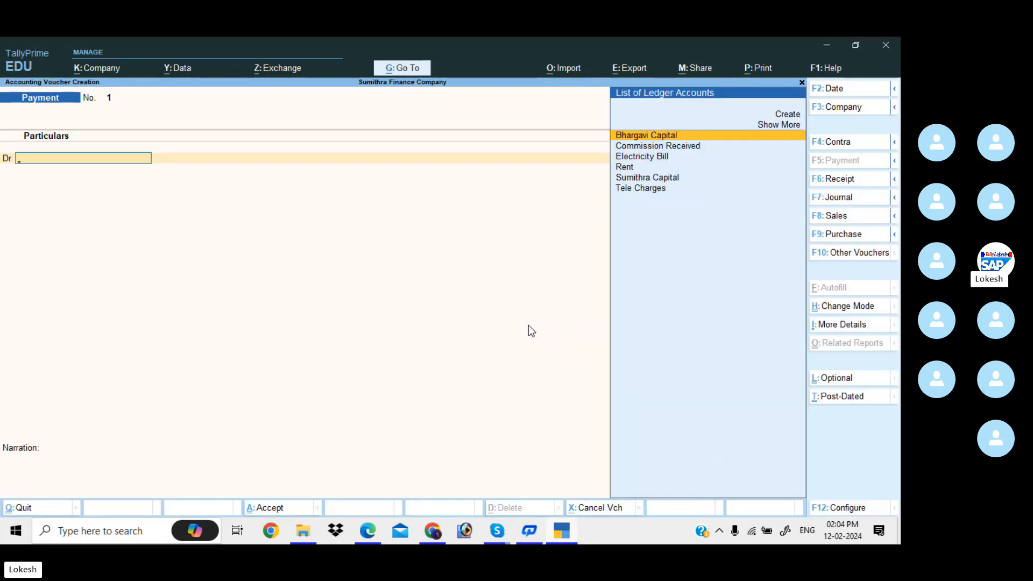
left_click(851, 179)
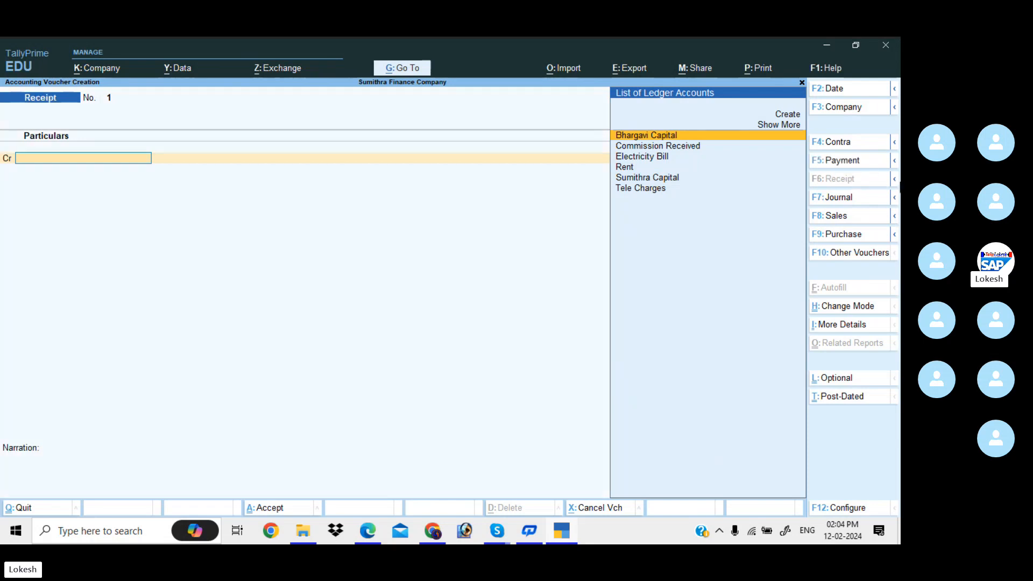
Consult the opening capital transaction of Problem 7 in the PDF and date TallyPrime's first receipt voucher 1-4.
key("alt+Tab")
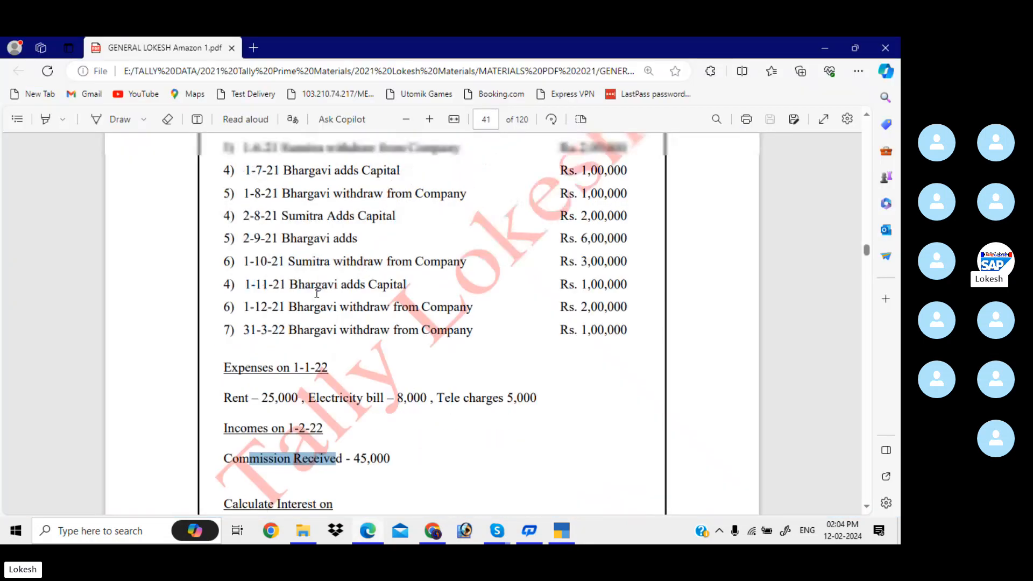
scroll(317, 293, "up", 3)
scroll(318, 293, "up", 1)
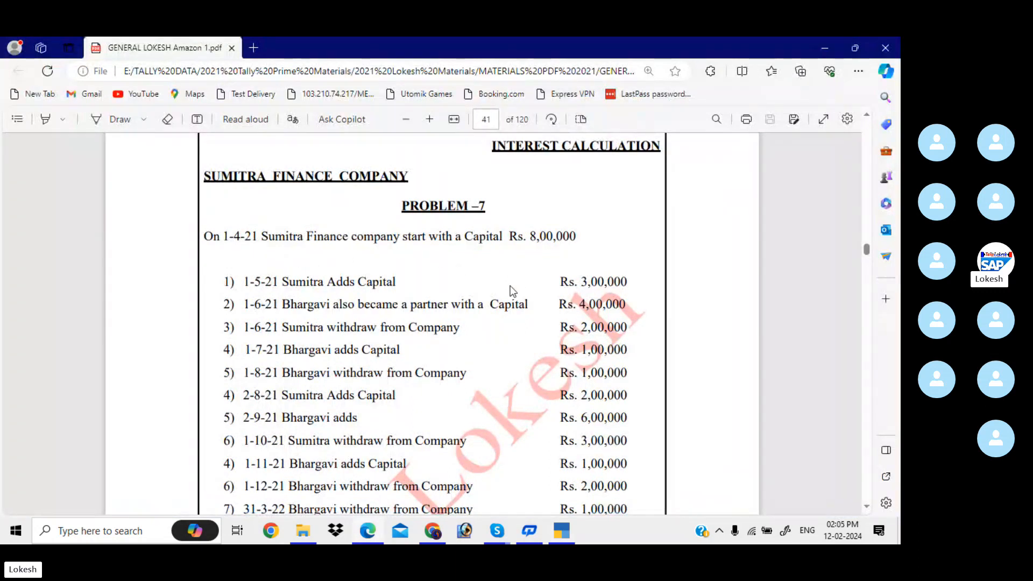
key("alt+Tab")
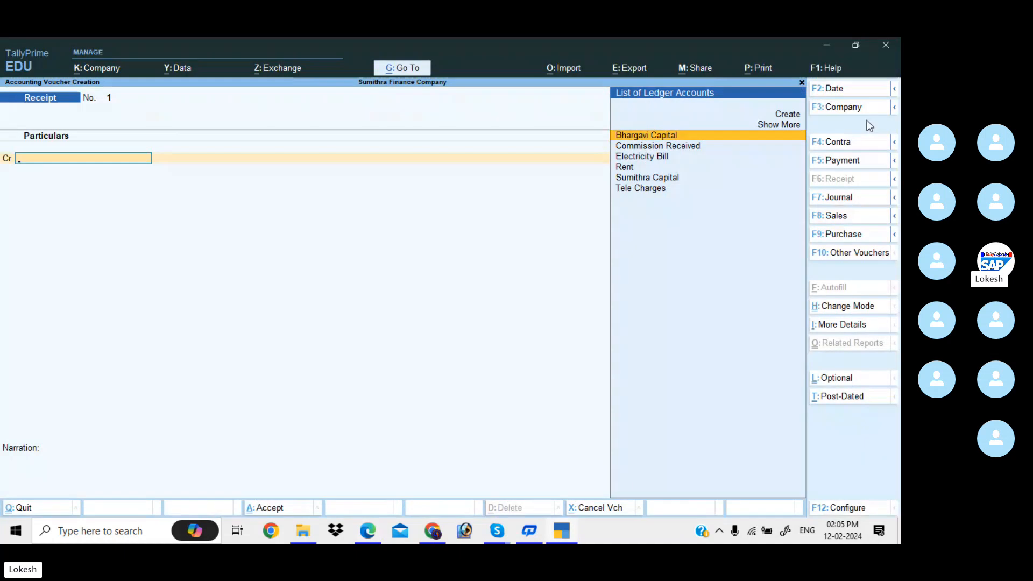
left_click(844, 92)
type("1-4")
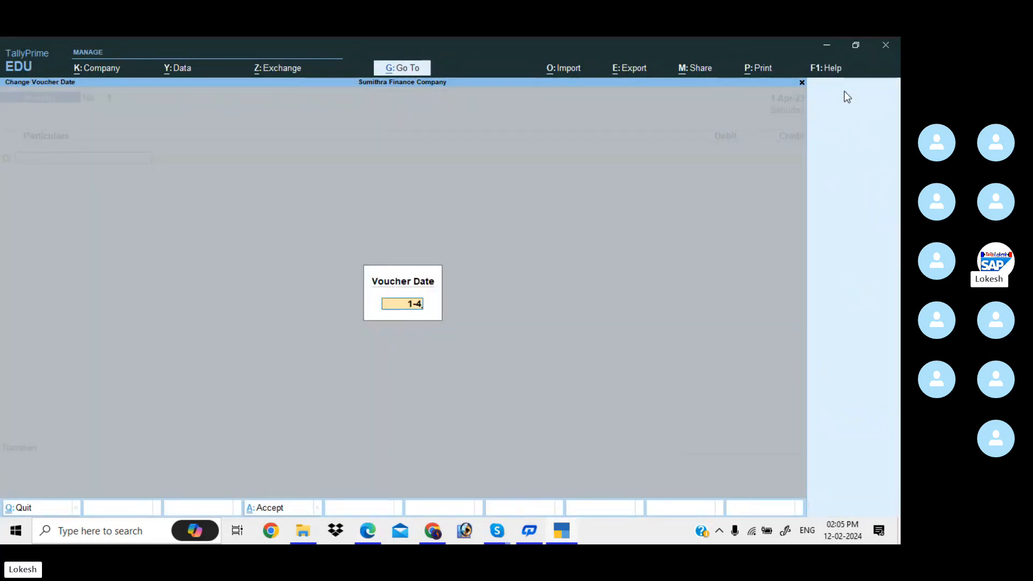
key("Return")
Credit the founder's capital ledger with 8,00,000, debit Cash for the same amount, and save the receipt without a narration.
type("Su")
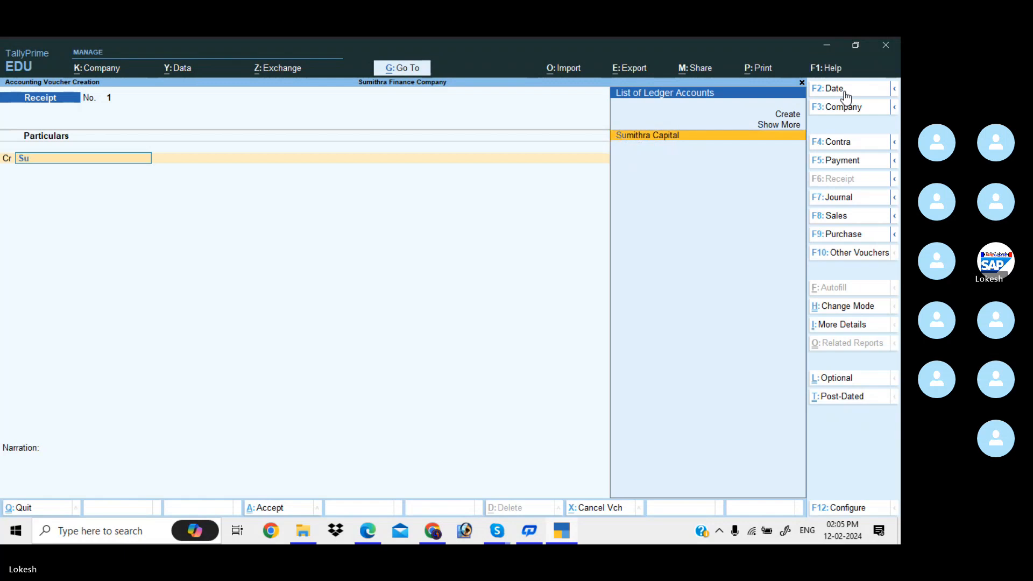
key("Return")
type("8")
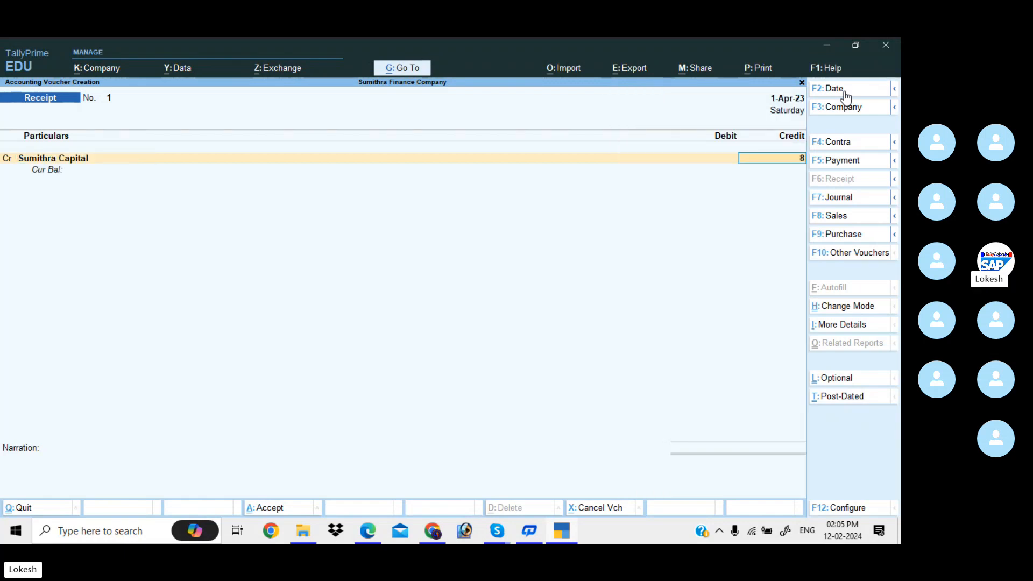
type("00000")
key("Return")
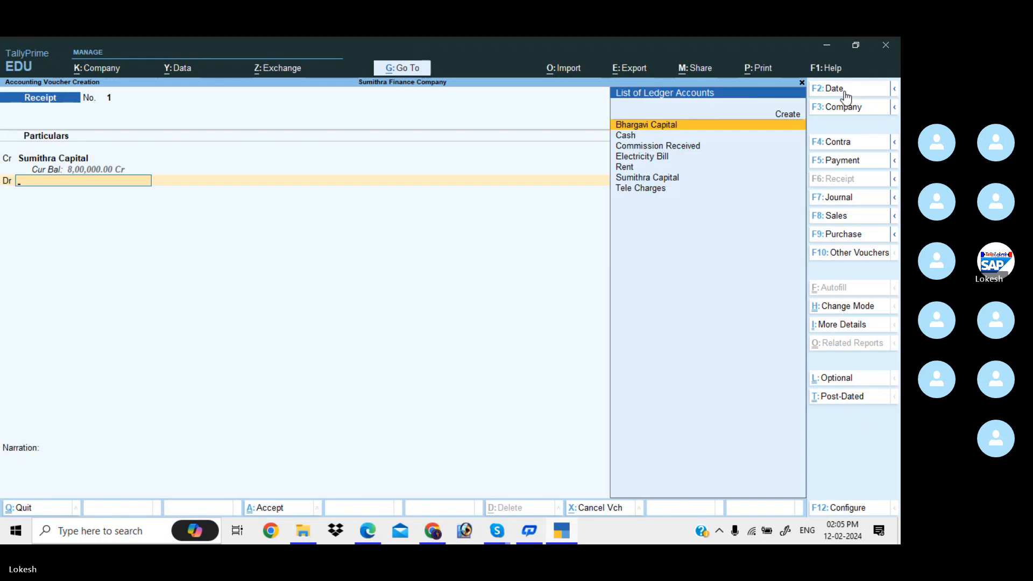
key("Down")
key("Return")
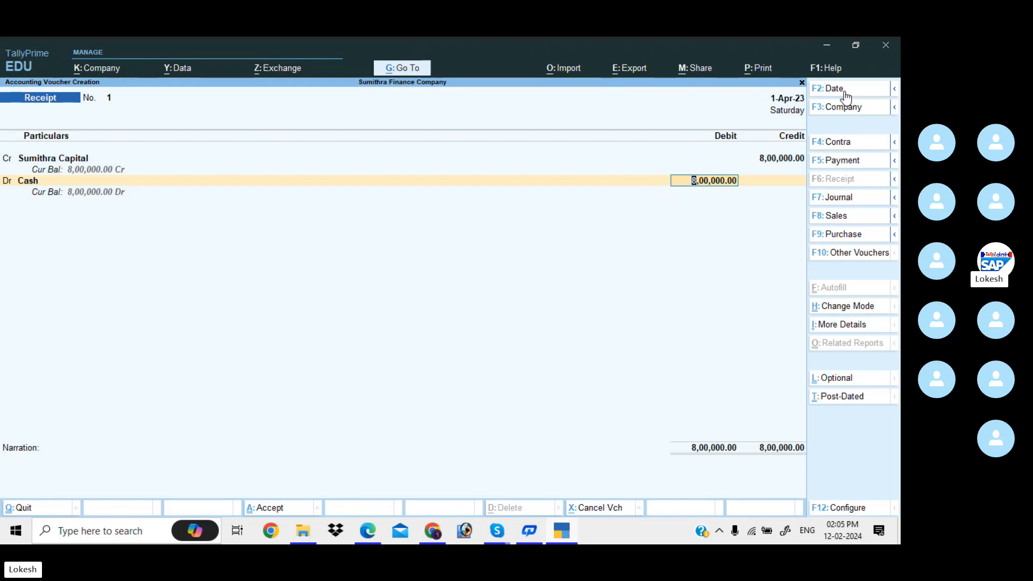
key("Return")
key("Return")
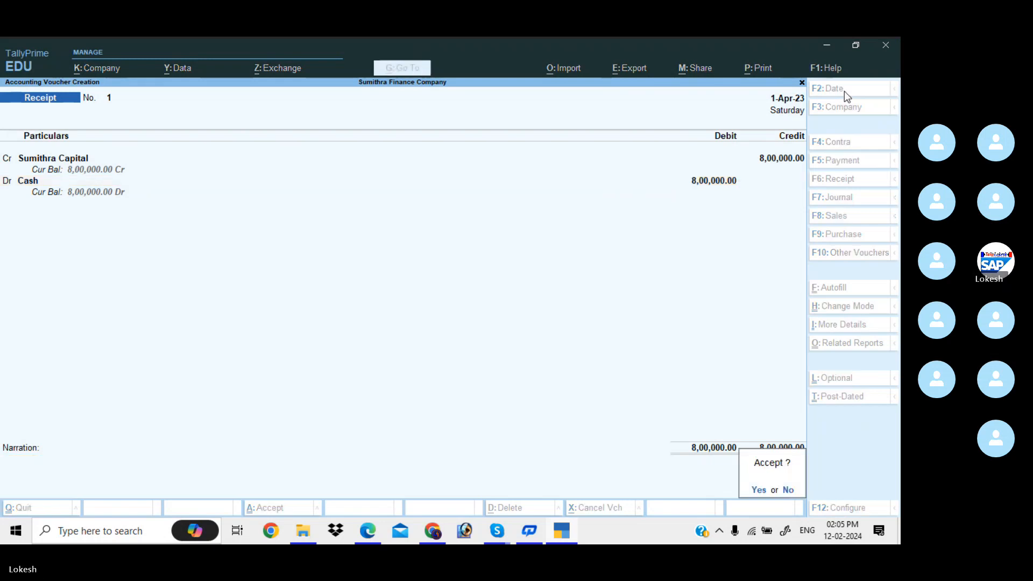
key("Return")
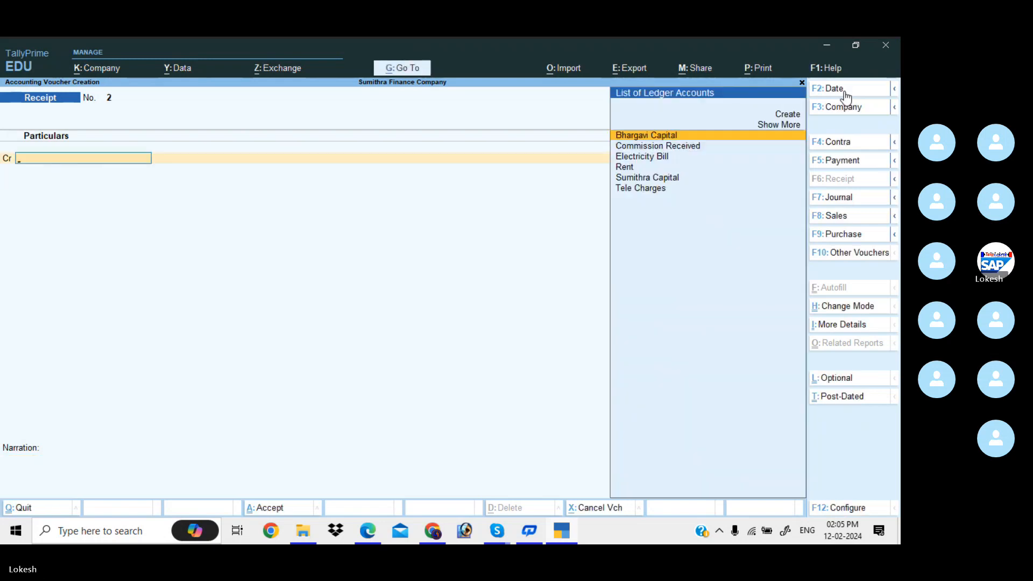
Consult transaction 1 in the problem PDF and date the second receipt voucher in TallyPrime 1-5.
key("alt+Tab")
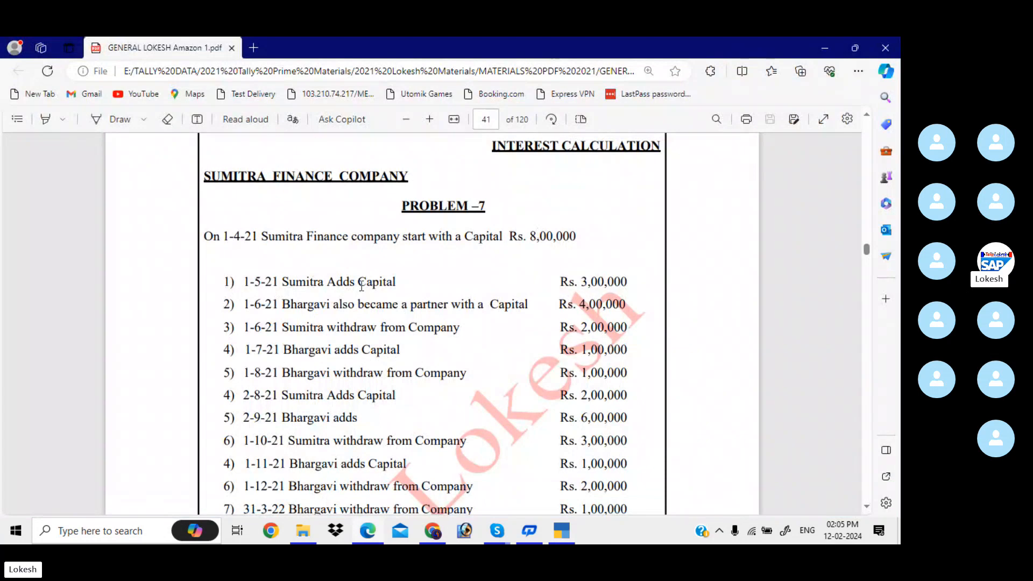
key("alt+Tab")
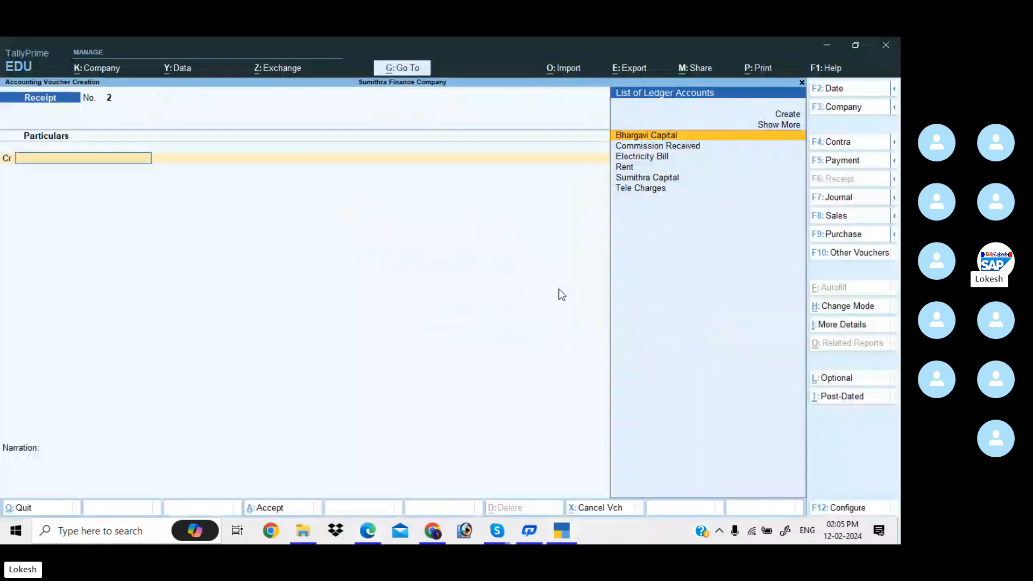
left_click(850, 95)
type("1-4")
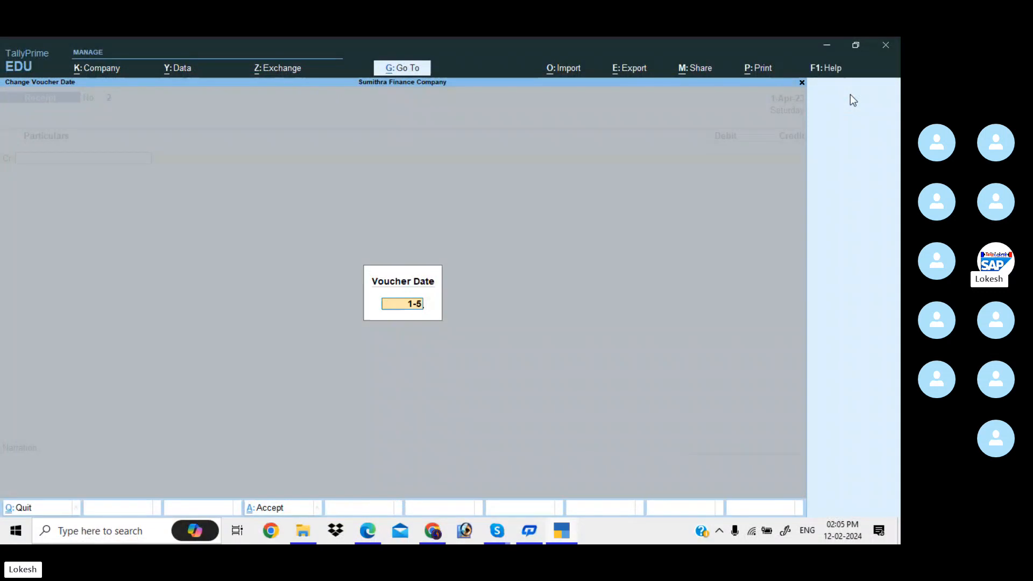
key("Return")
Credit the founder's capital ledger with 3,00,000 against Cash and save the 1-May receipt without a narration.
type("Sum")
key("Return")
type("3")
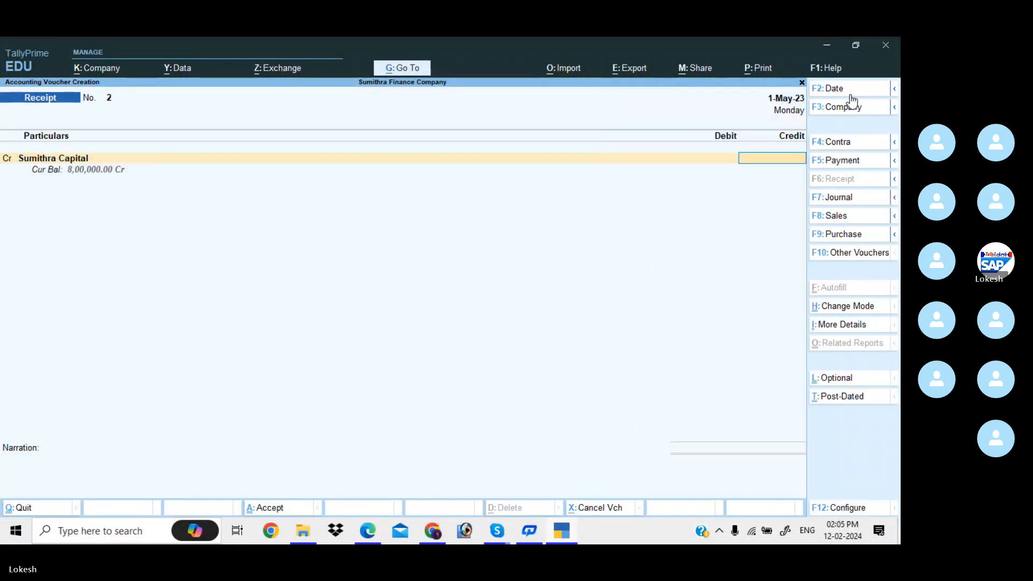
type("00000")
key("Return")
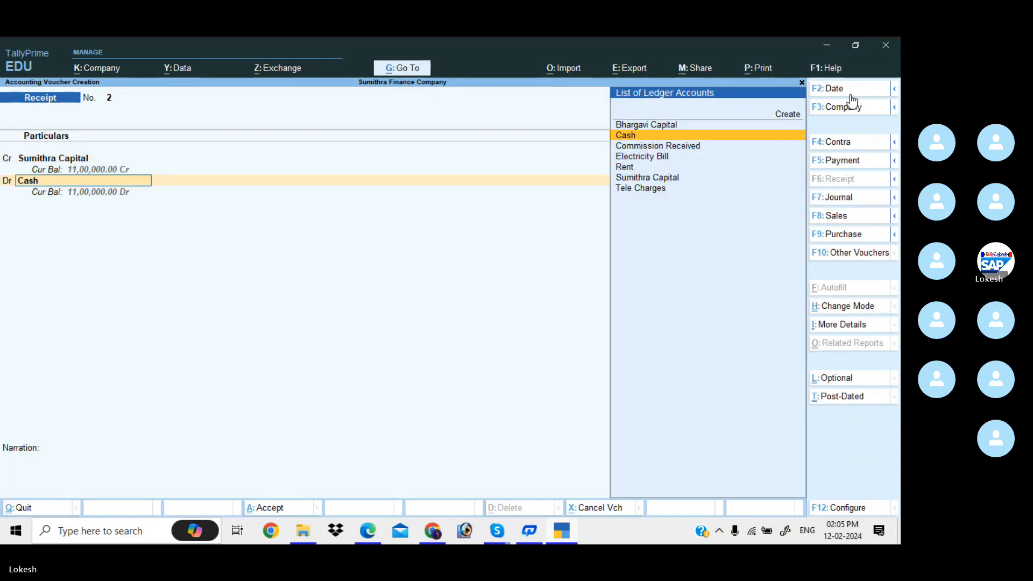
key("Return")
key("Return")
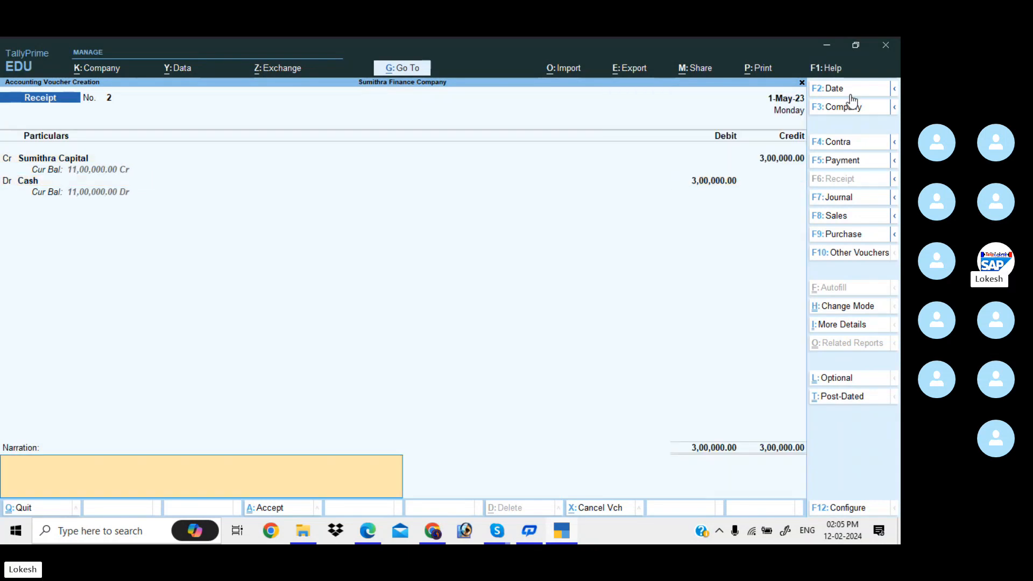
key("Return")
key("Return")
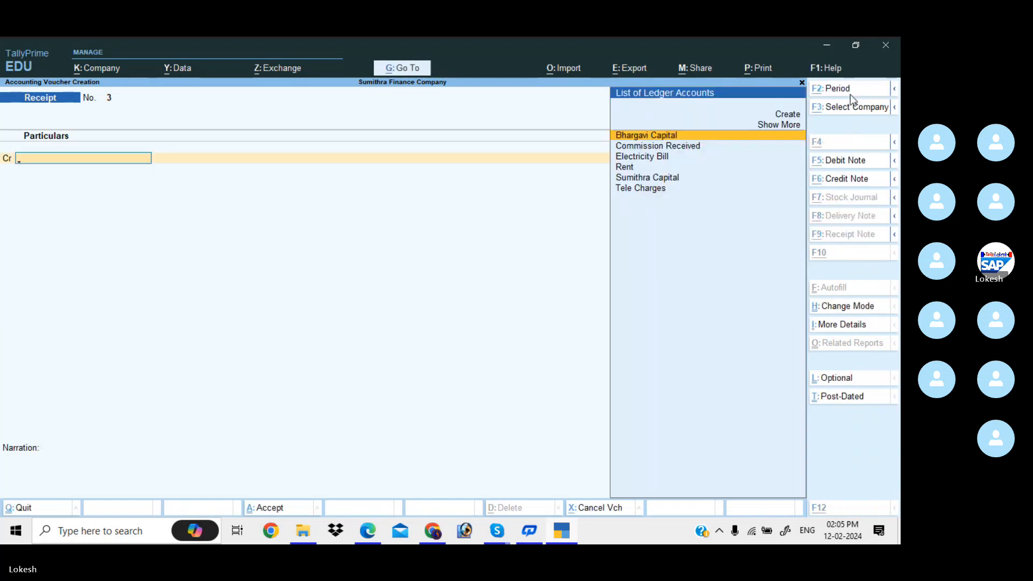
Consult transaction 2 in the problem PDF and date the third receipt voucher in TallyPrime 1-6.
key("alt+Tab")
scroll(275, 272, "down", 1)
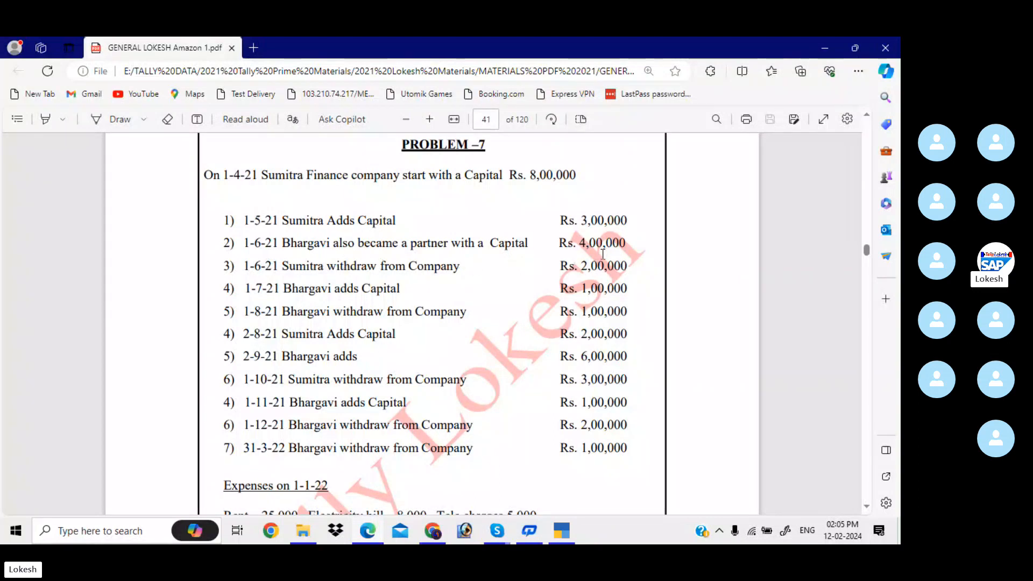
key("alt+Tab")
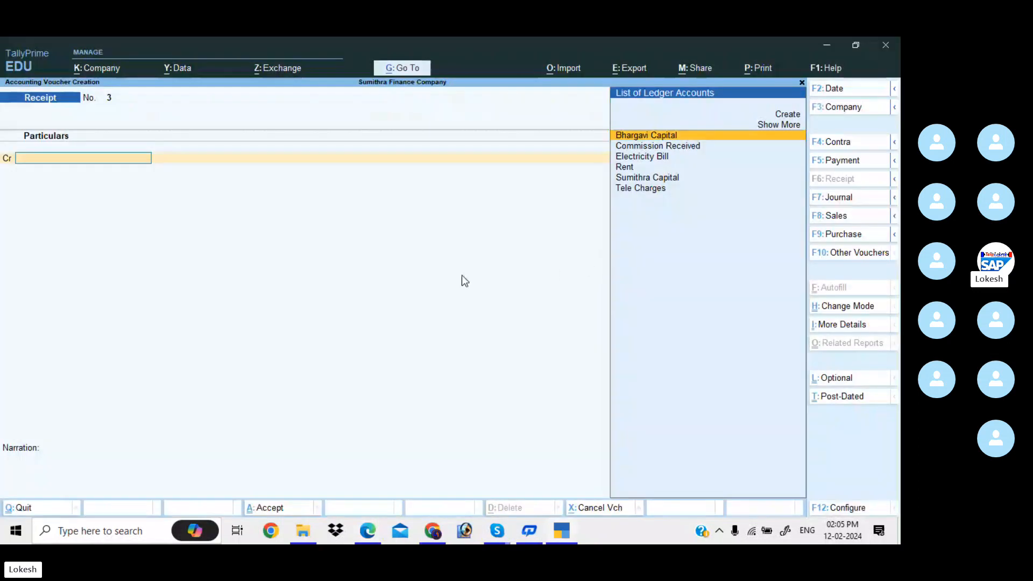
left_click(848, 96)
type("1-")
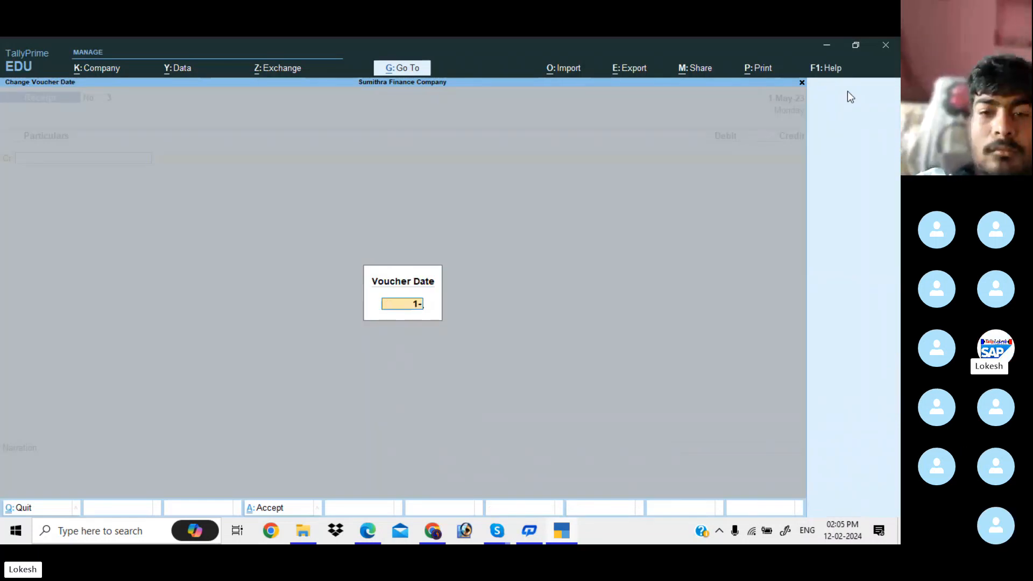
key("Return")
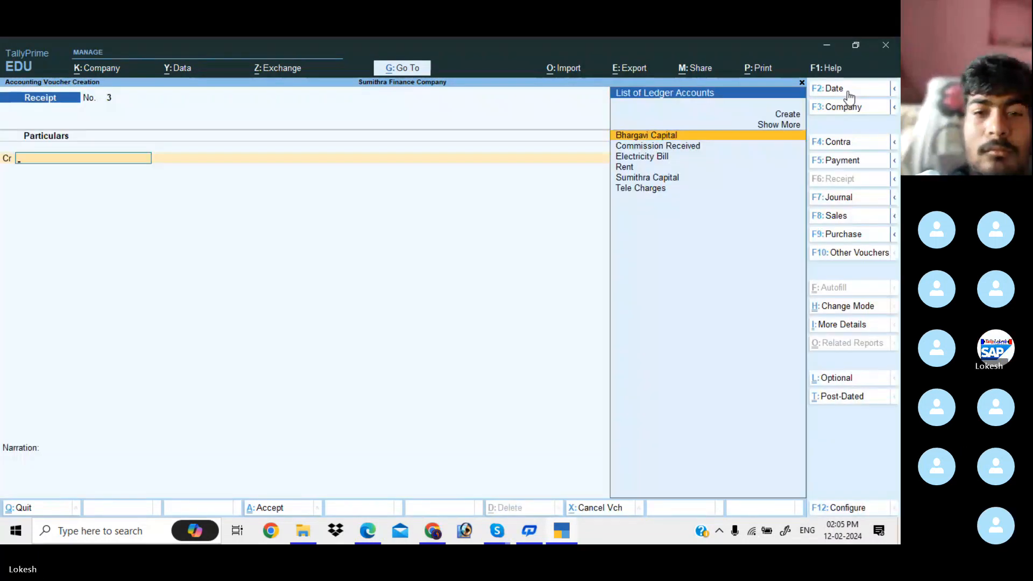
Credit the new partner's capital ledger with 4,00,000 against Cash and save the 1-June receipt without a narration.
type("bh")
key("Return")
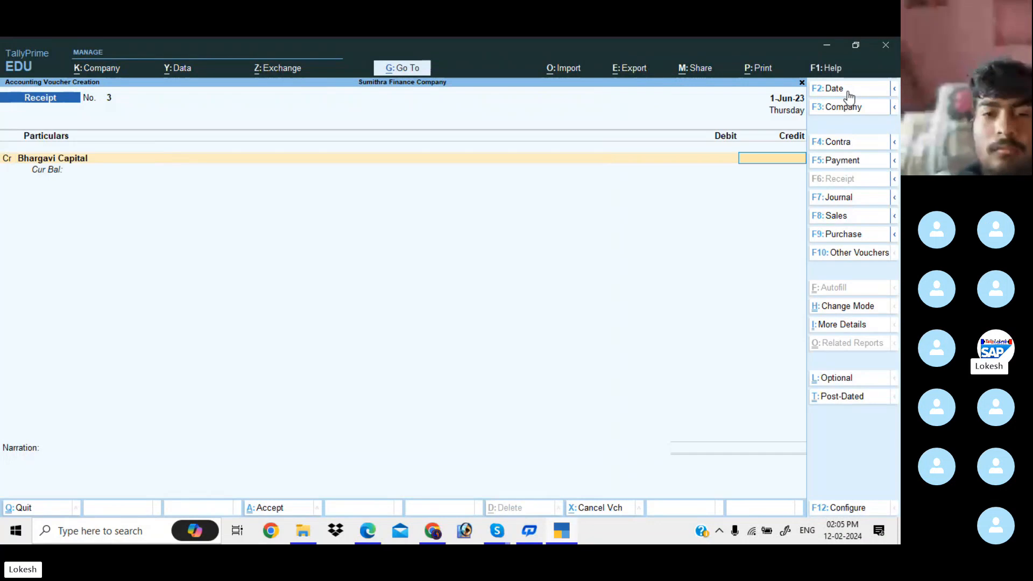
type("400000")
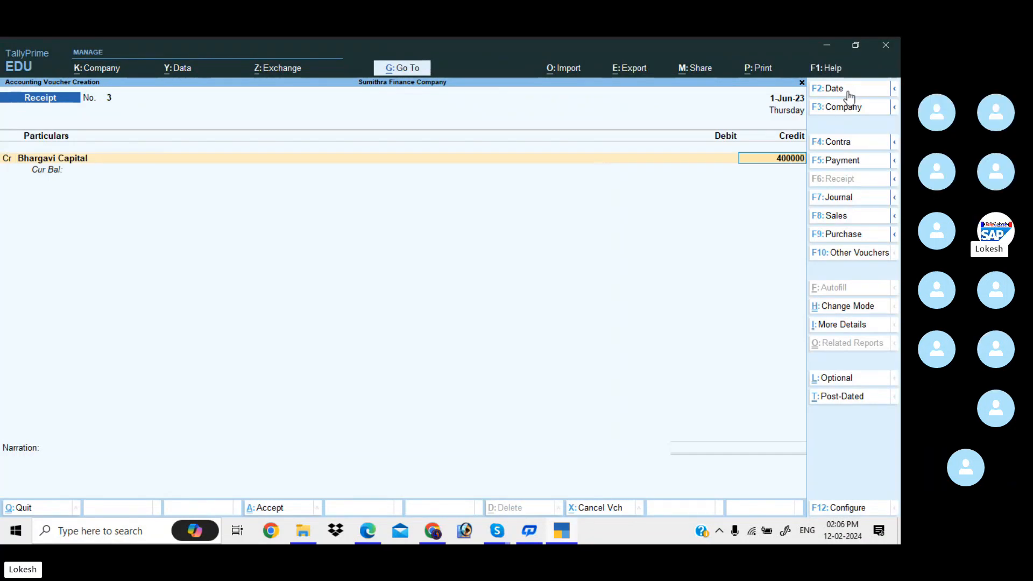
key("Return")
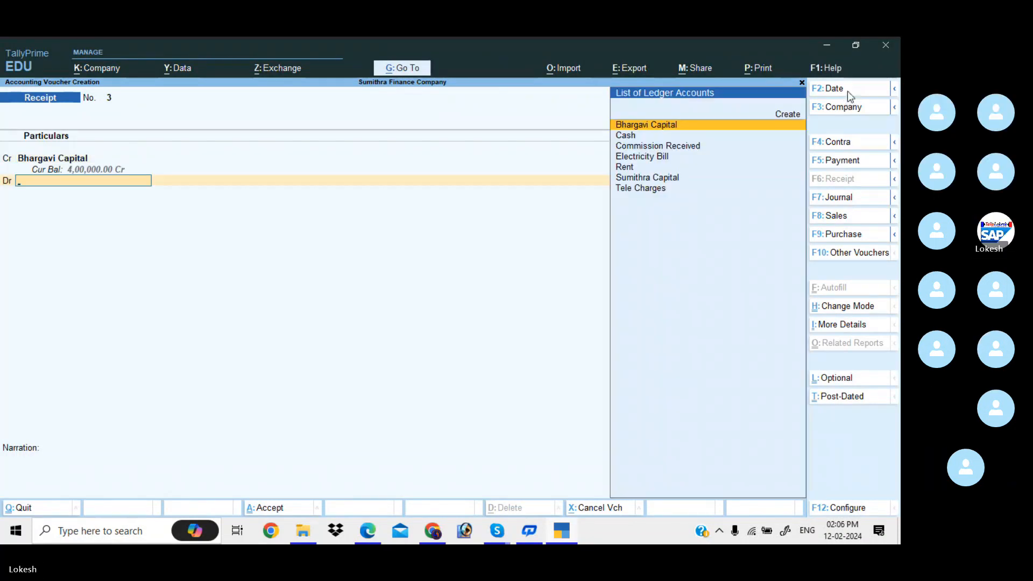
key("Down")
key("Return")
key("Return")
key("Return")
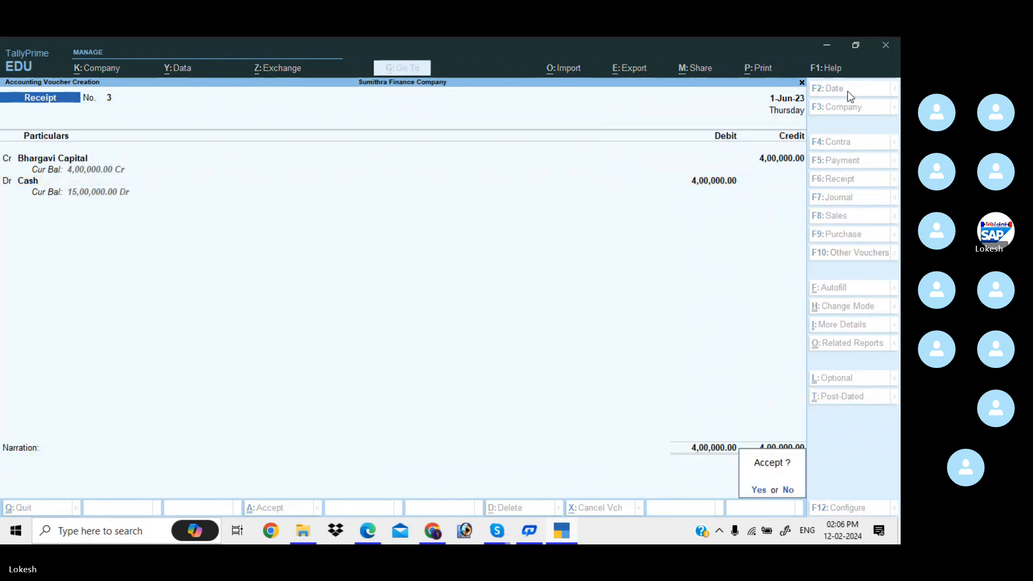
key("Return")
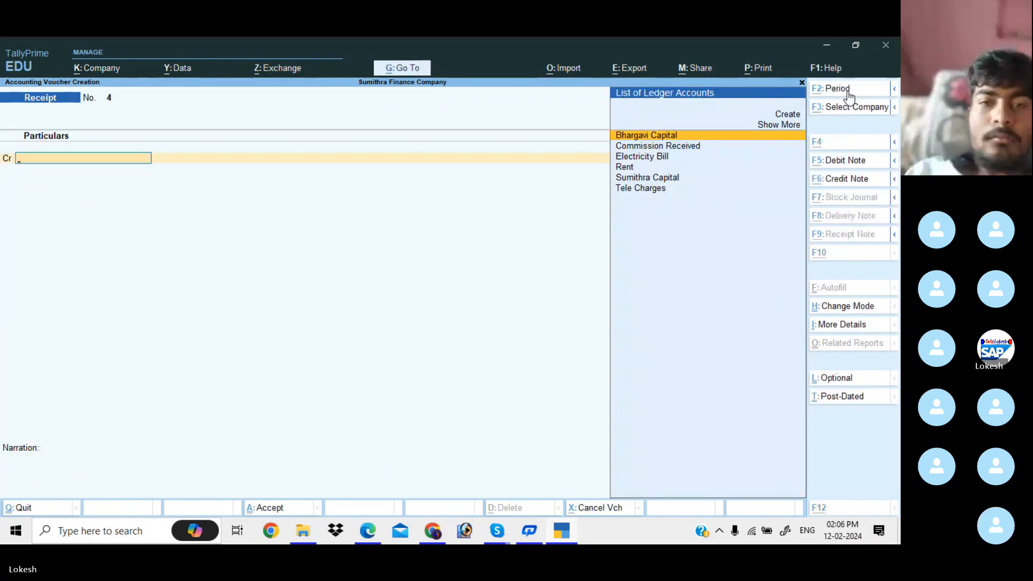
Consult the founder's first withdrawal in the problem PDF and start a TallyPrime payment voucher dated 1-6.
key("alt+Tab")
scroll(280, 267, "down", 1)
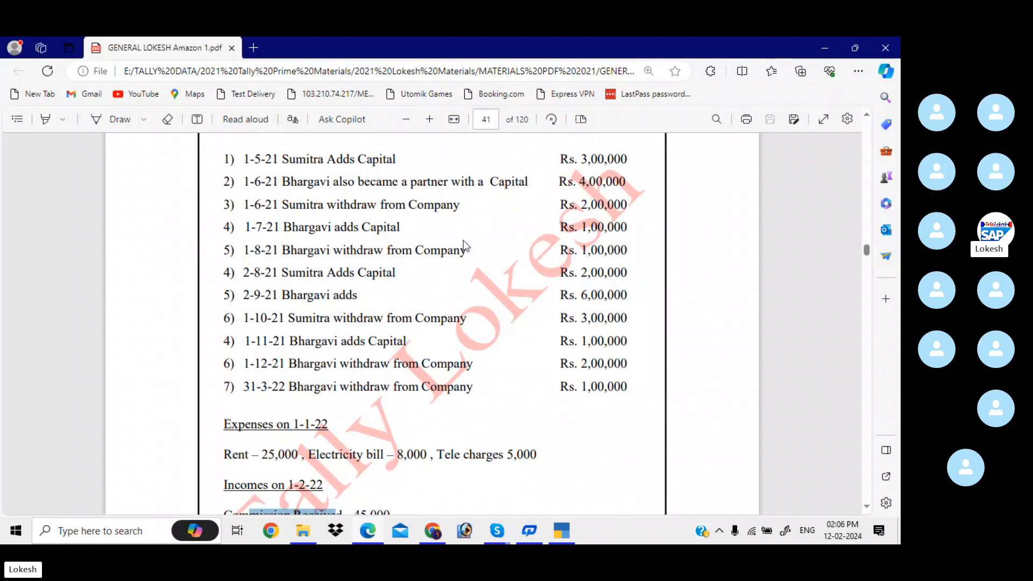
key("alt+Tab")
left_click(841, 163)
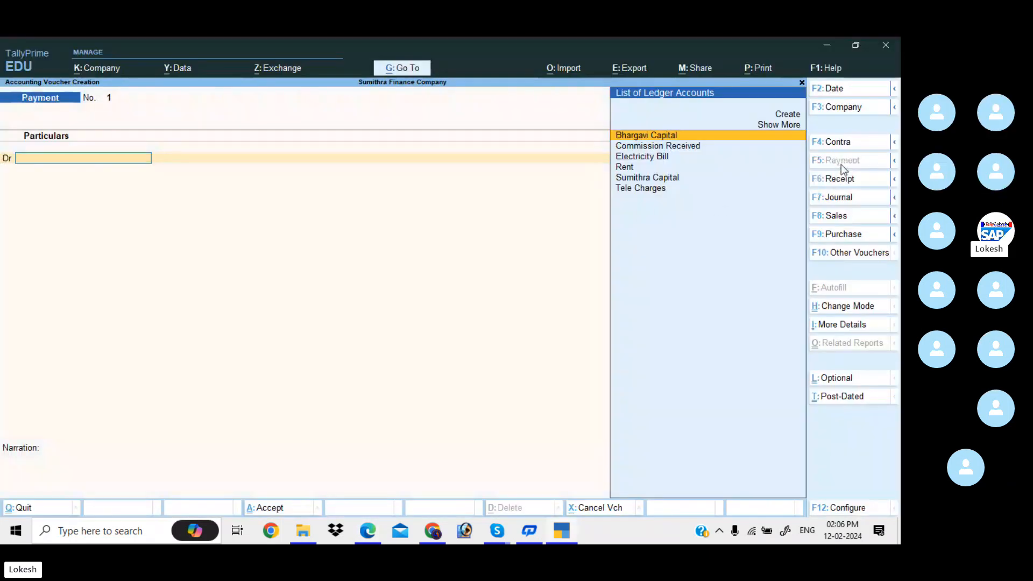
left_click(834, 93)
type("1-6")
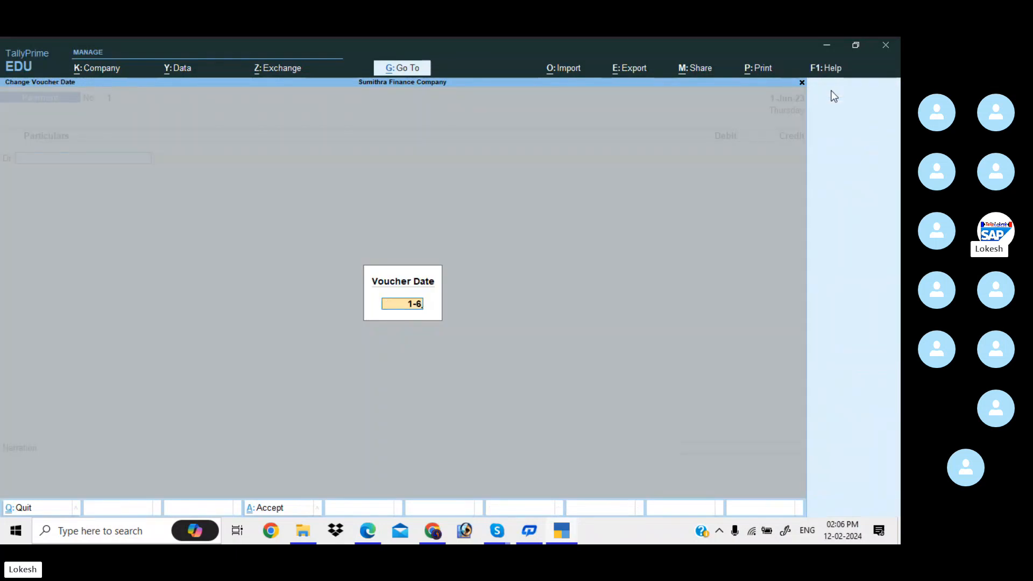
key("Return")
Debit the founder's capital ledger with 2,00,000 in the 1-June payment voucher, checking the withdrawal amount in the problem PDF.
key("alt+Tab")
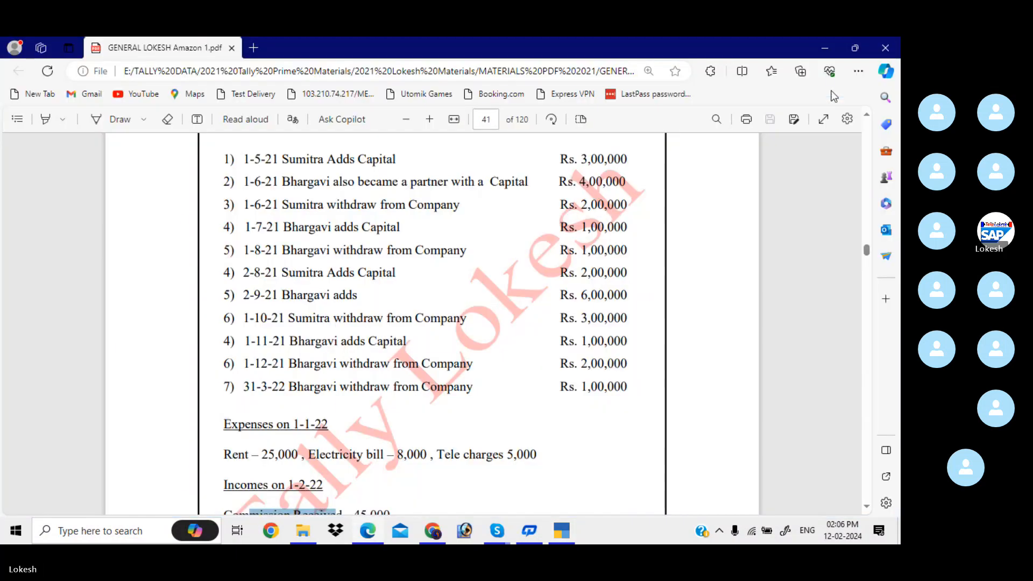
key("alt+Tab")
type("Sum")
key("Return")
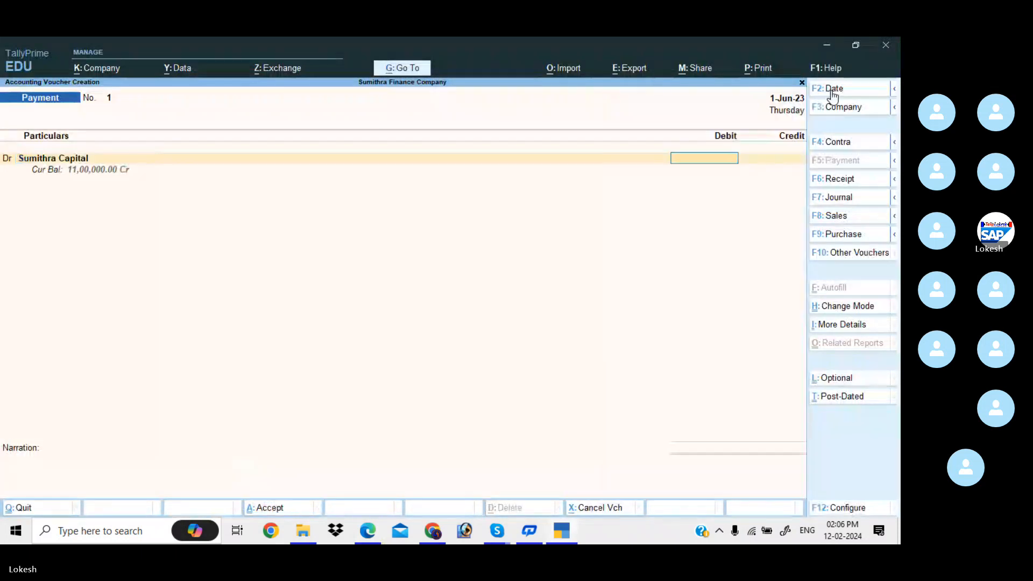
key("alt+Tab")
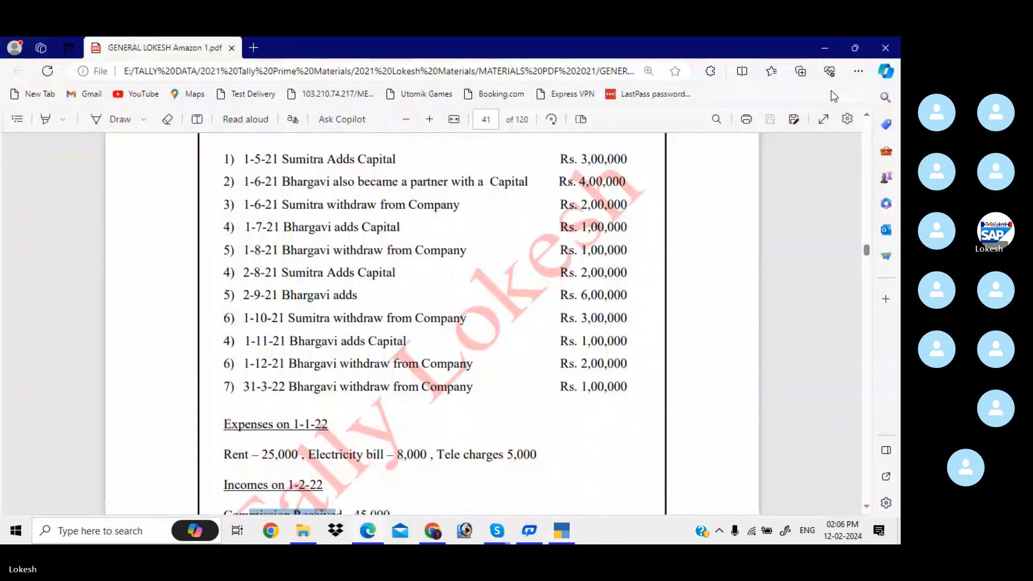
key("alt+Tab")
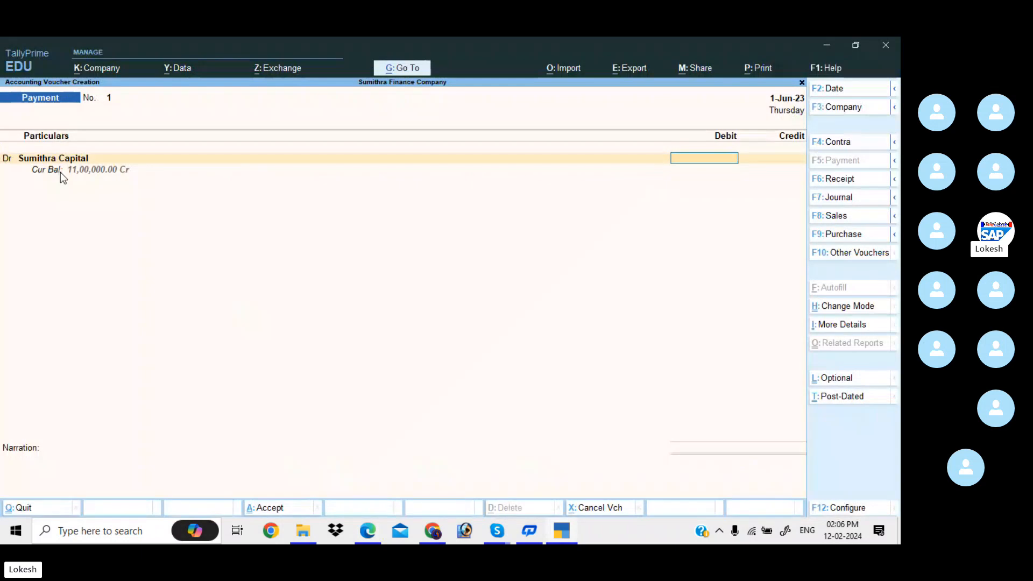
type("200000")
key("Return")
key("Return")
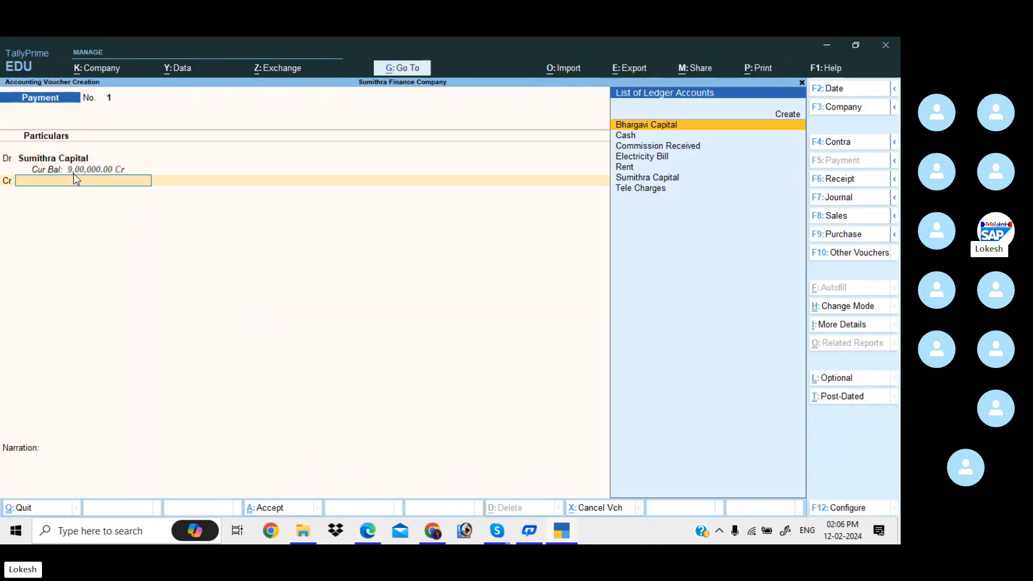
Credit Cash with the withdrawn amount and save the 1-June payment voucher without a narration.
key("Down")
key("Return")
key("Return")
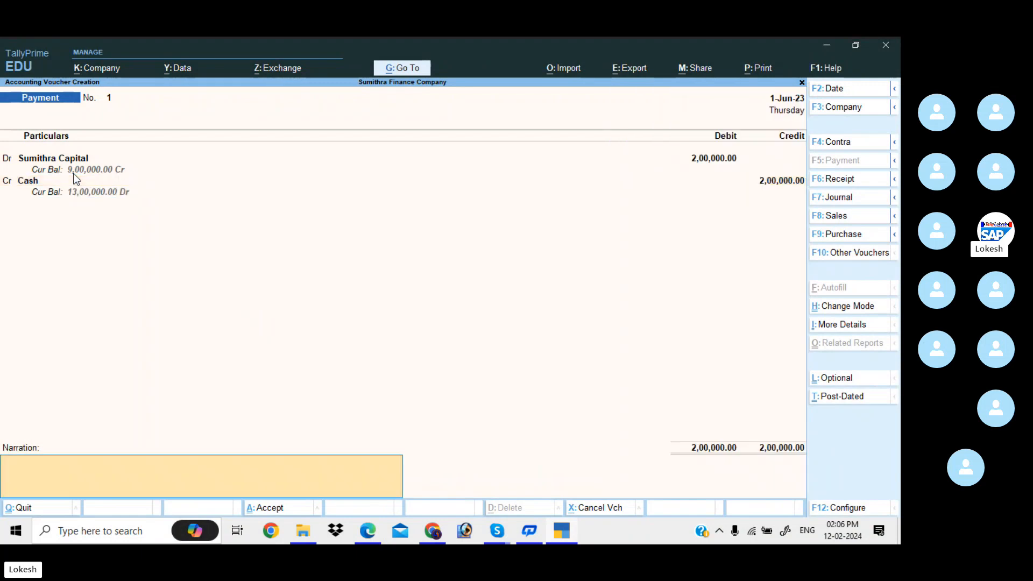
key("Return")
key("Return")
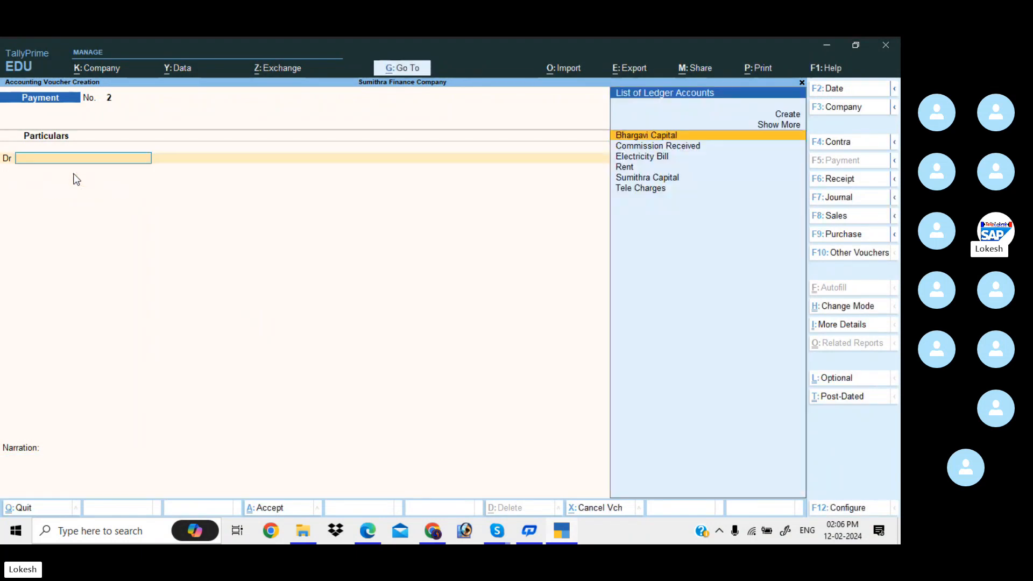
Consult the 1-7 capital addition in the problem PDF and start a TallyPrime receipt voucher dated 1-7.
key("alt+Tab")
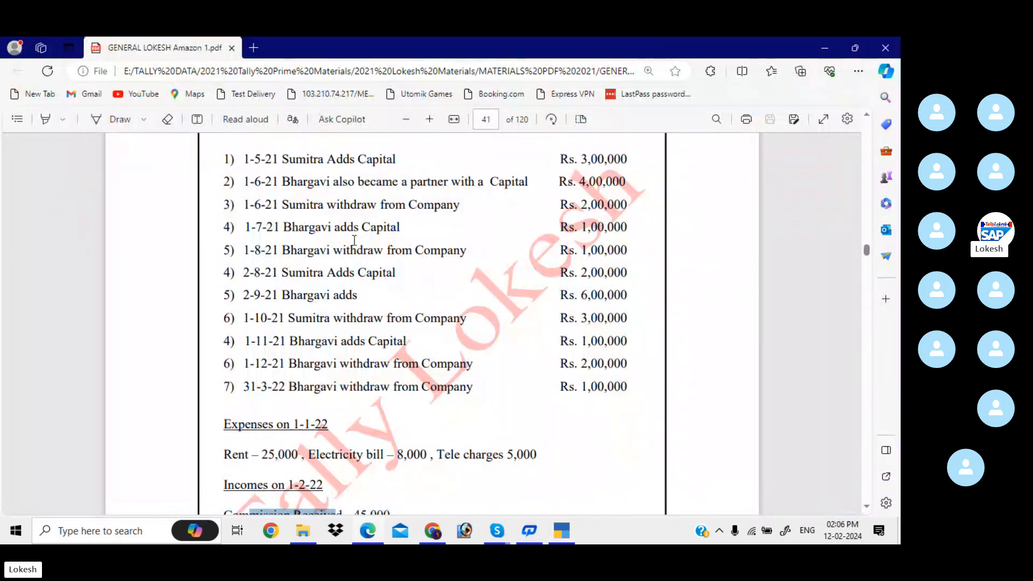
key("alt+Tab")
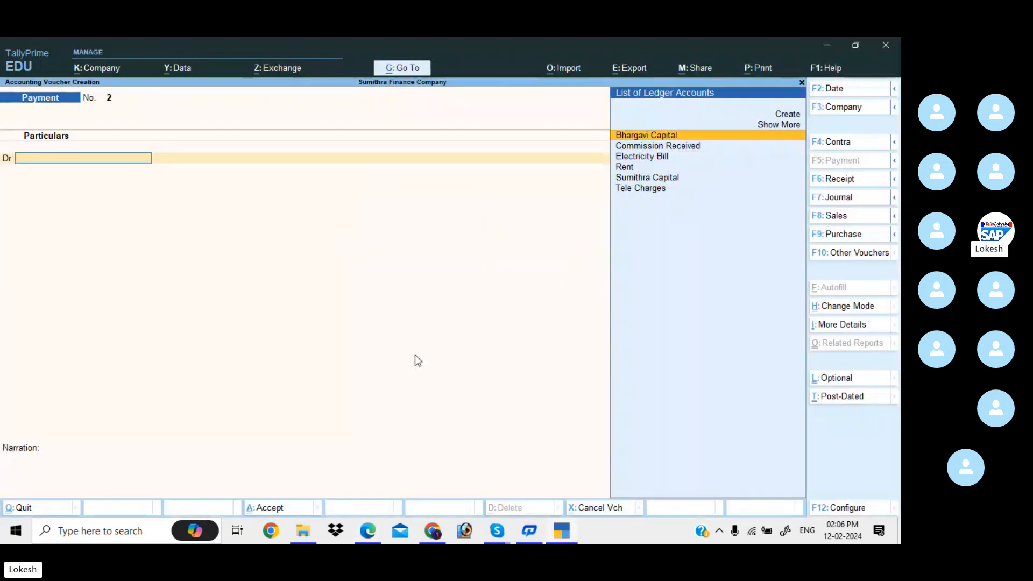
left_click(847, 180)
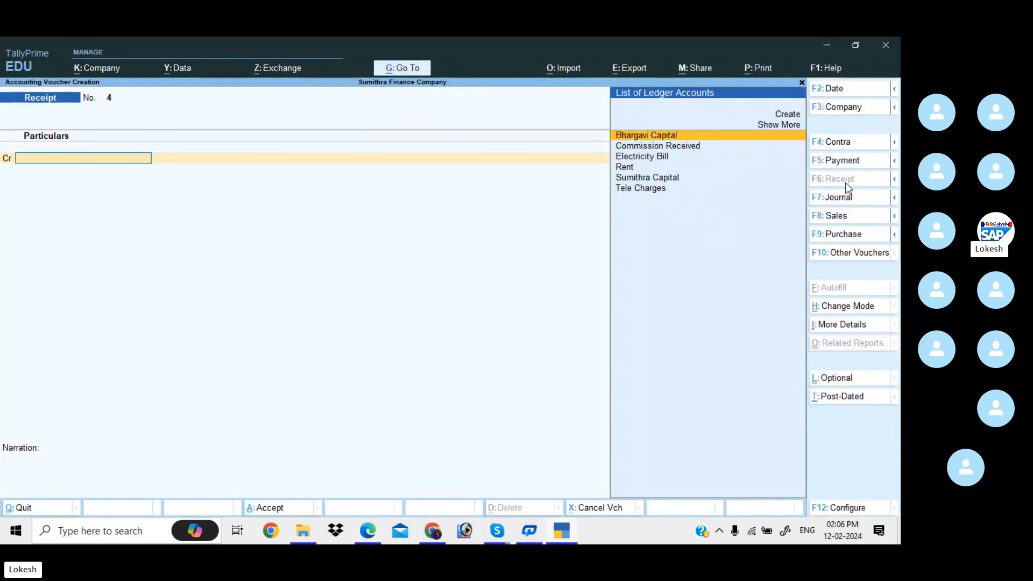
left_click(843, 89)
type("1-7")
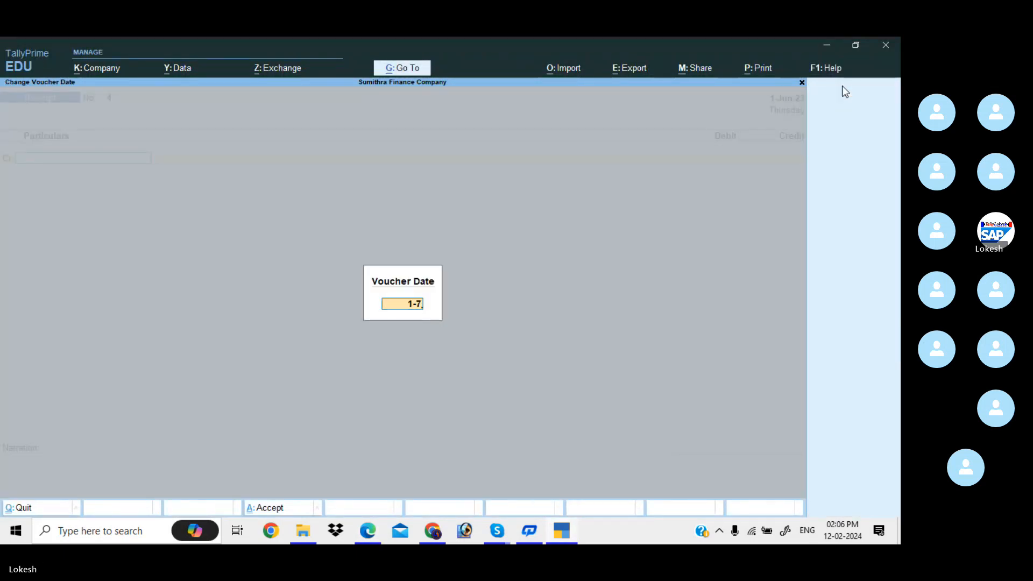
key("Return")
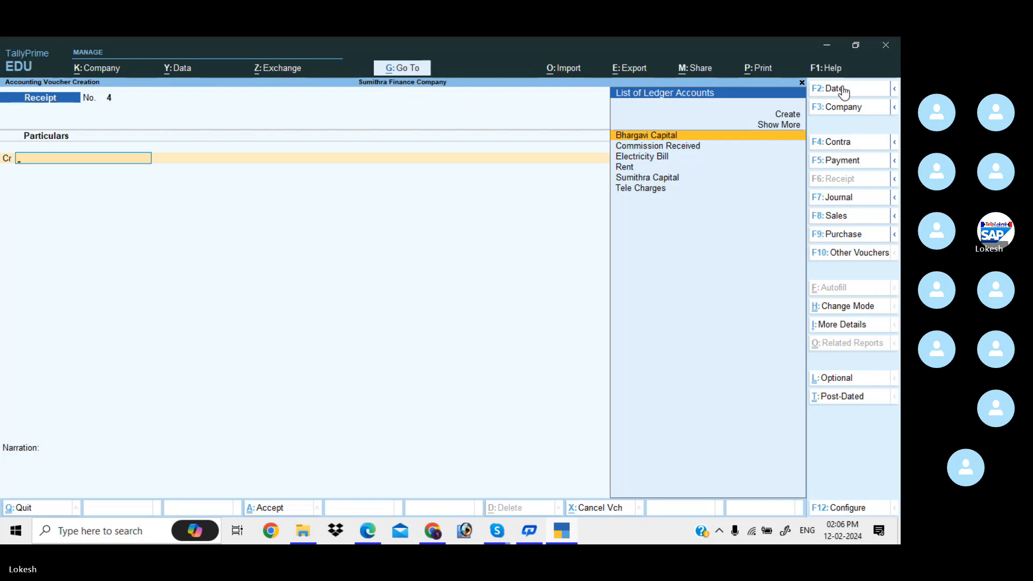
Credit the new partner's capital ledger with 1,00,000 against Cash and save the 1-July receipt without a narration.
type("B")
key("Return")
type("1,00,0")
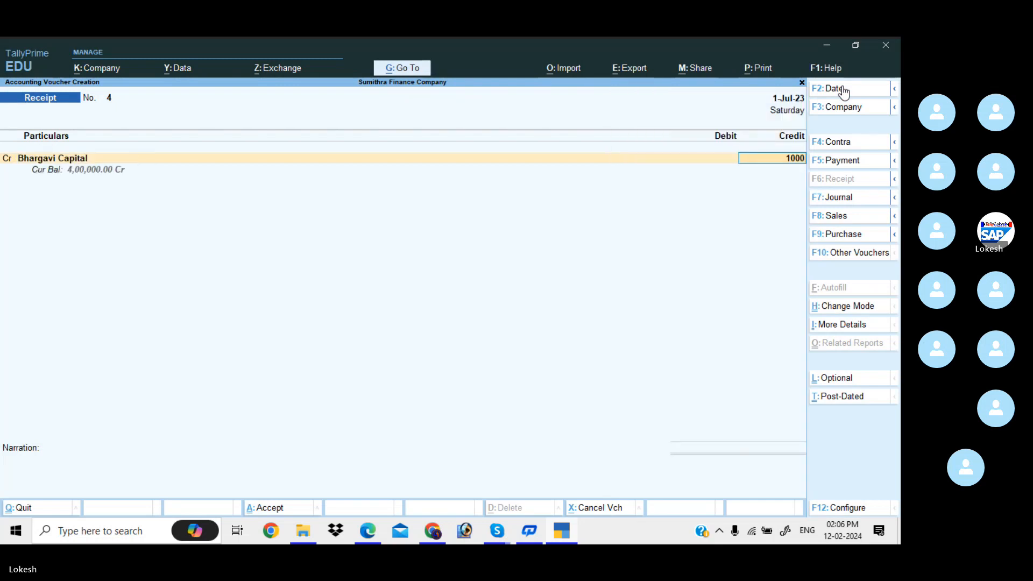
type("00")
key("Return")
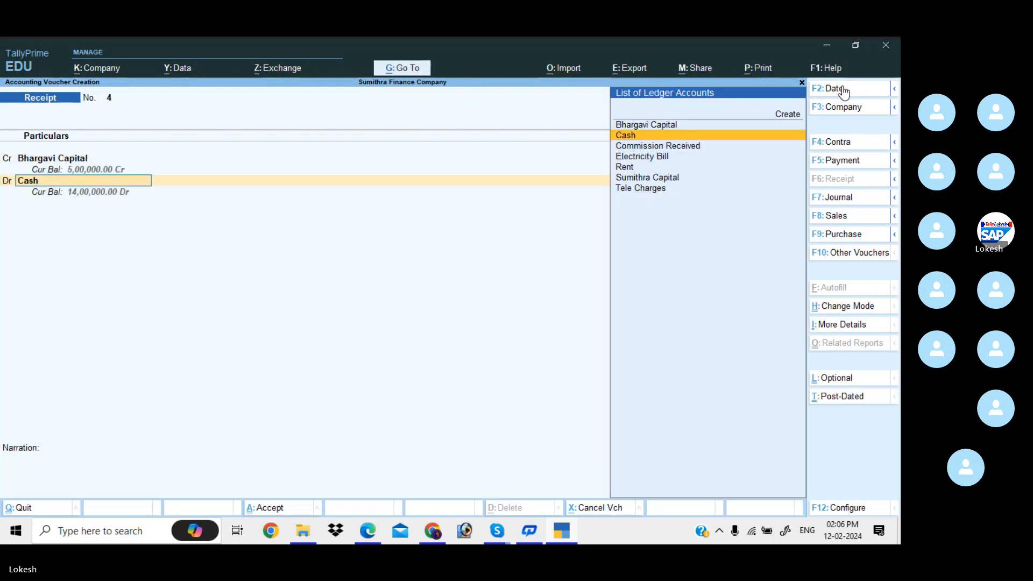
key("Return")
key("Return")
key("Return")
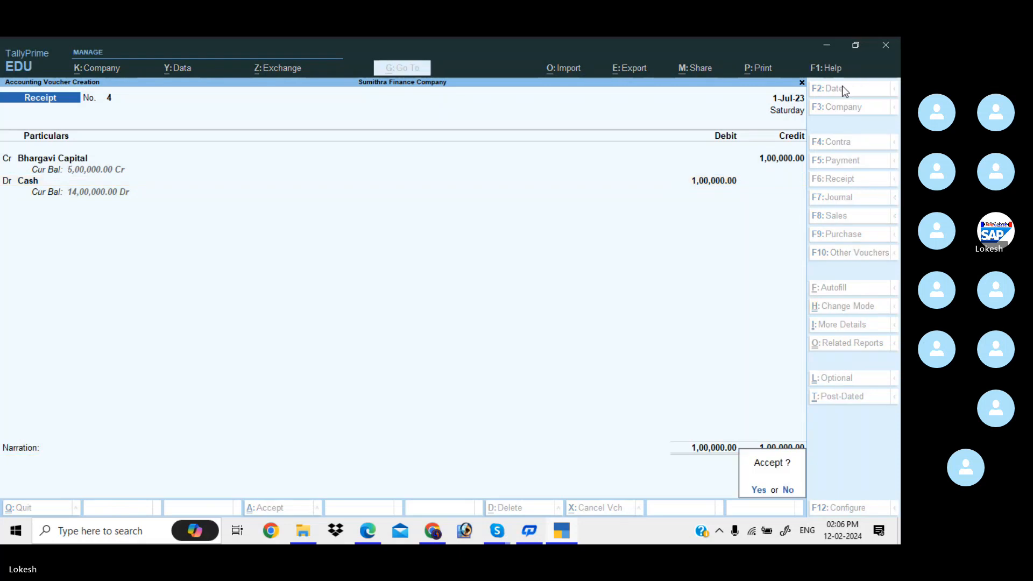
key("Return")
Consult the new partner's first withdrawal in the problem PDF and start a TallyPrime payment voucher dated 1-8.
key("alt+Tab")
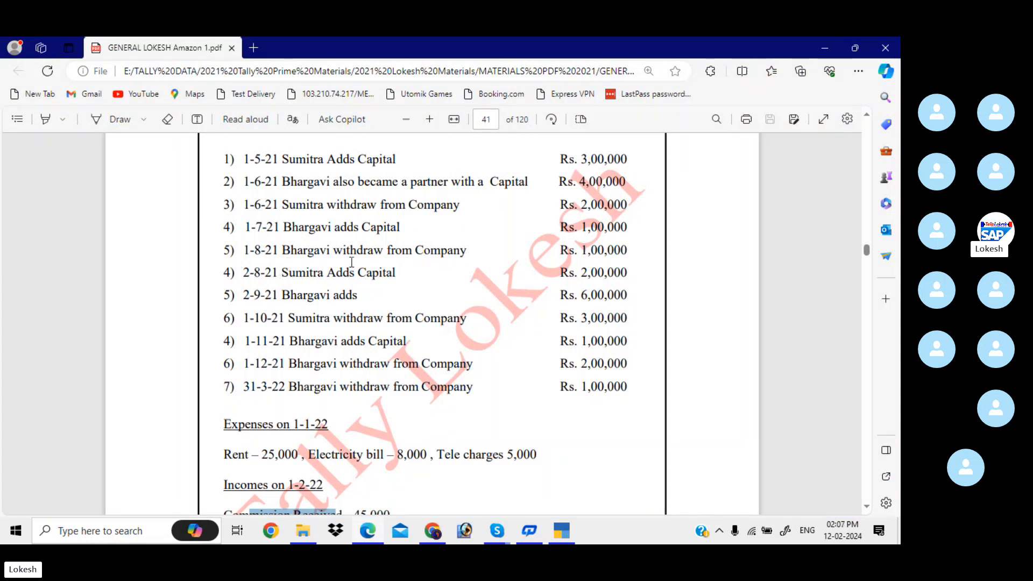
key("alt+Tab")
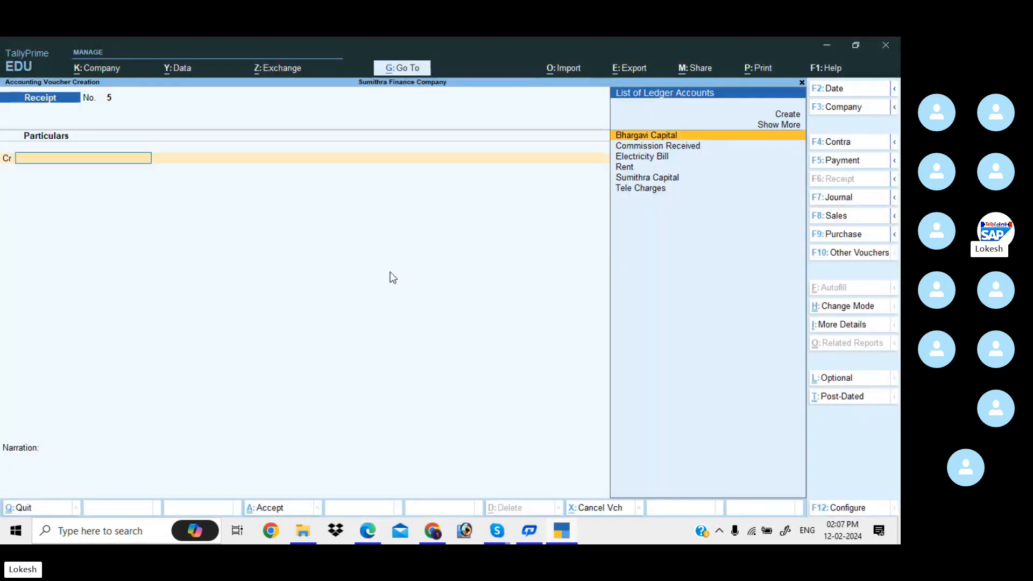
left_click(864, 162)
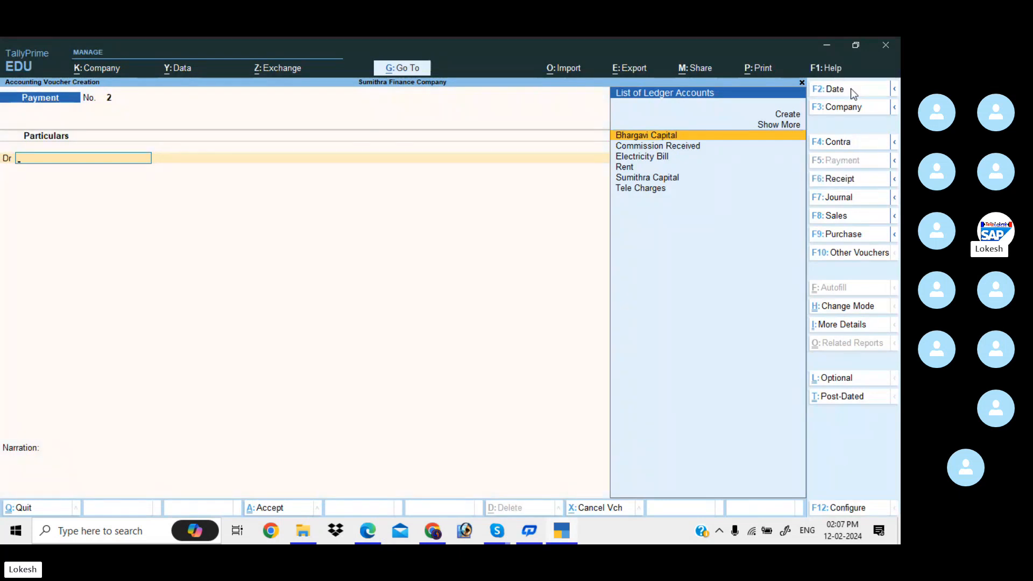
left_click(850, 91)
type("1-8")
key("Return")
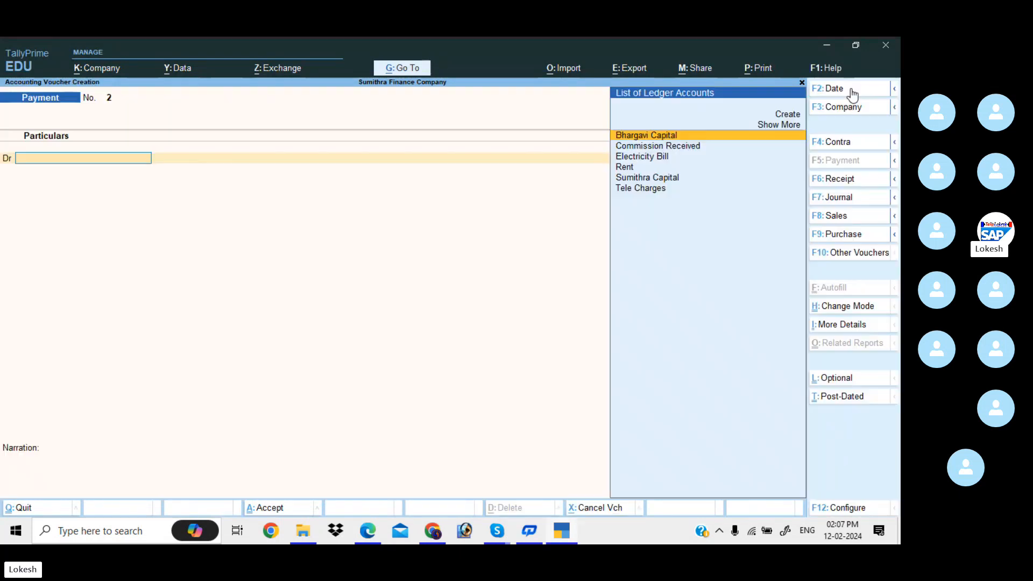
Debit the new partner's capital ledger with 1,00,000 against Cash and save the 1-August payment without a narration.
type("b")
key("Return")
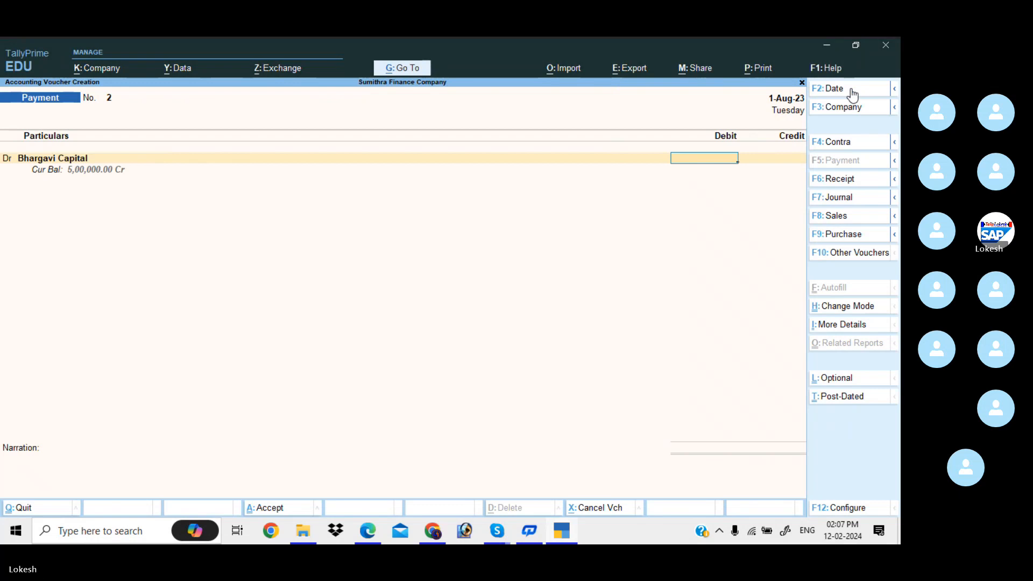
type("100000")
key("Return")
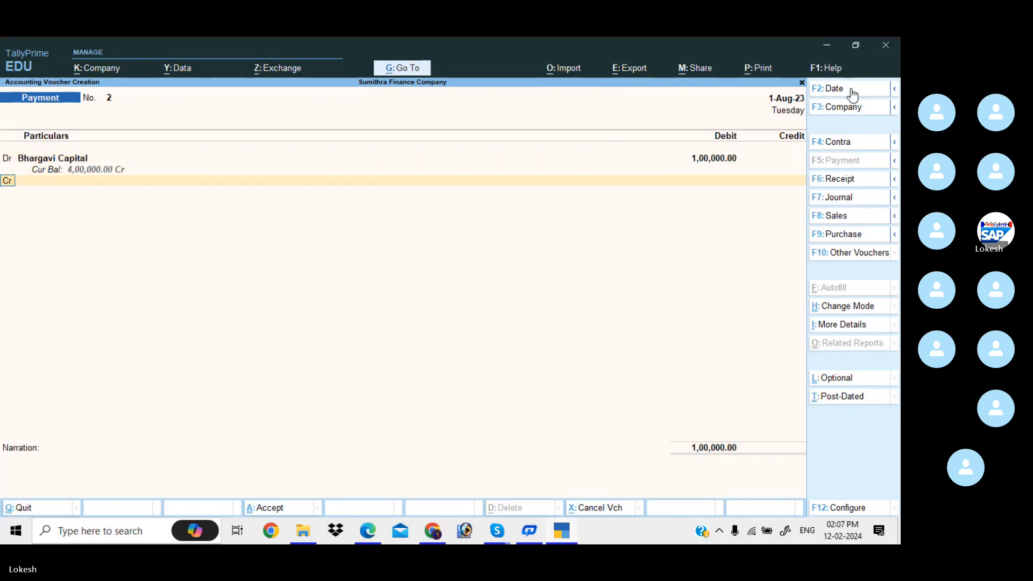
key("Down")
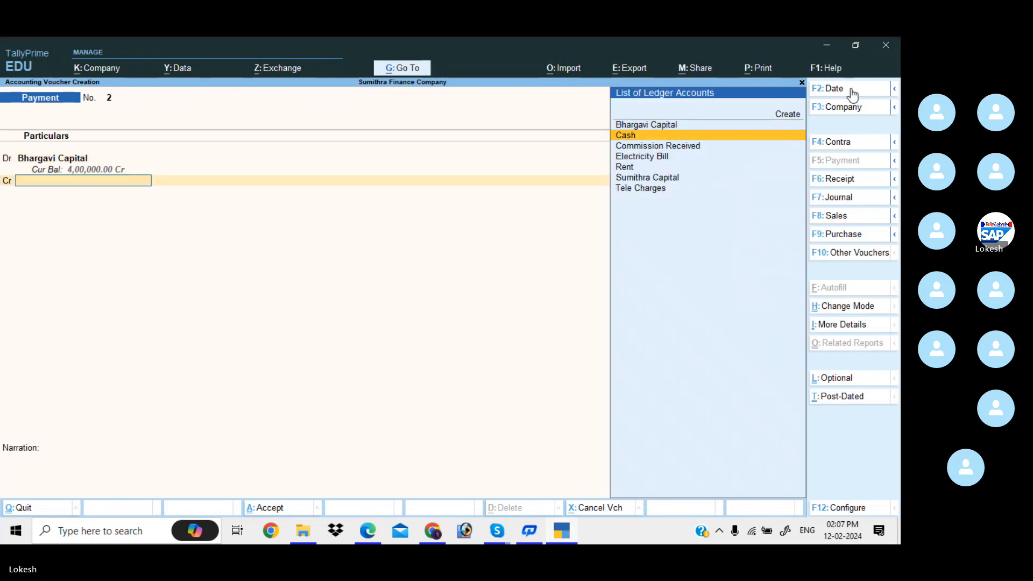
key("Return")
key("Return")
key("Return")
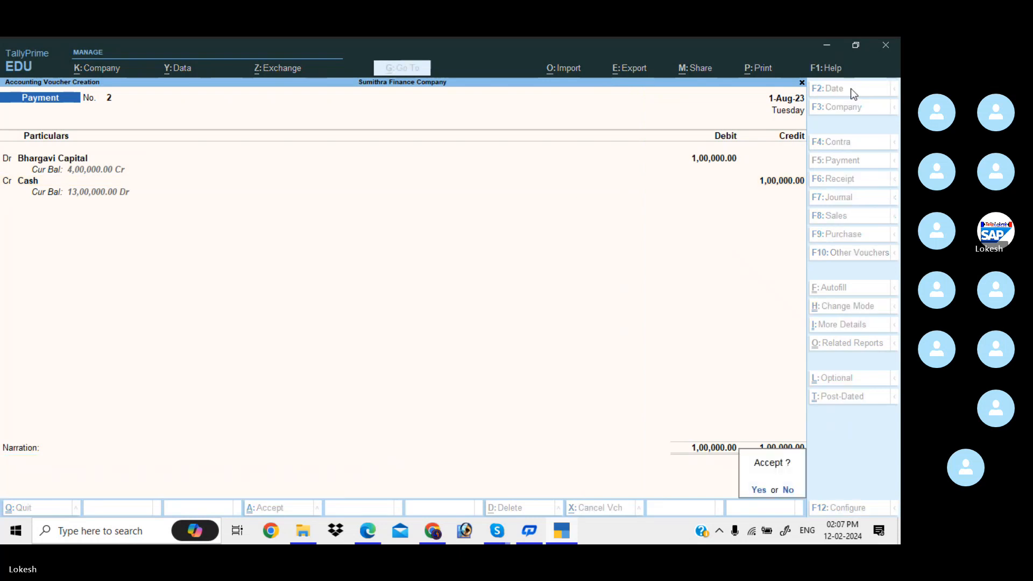
key("Return")
Consult the founder's August capital addition in the problem PDF and start a TallyPrime receipt voucher dated 2-8.
key("alt+Tab")
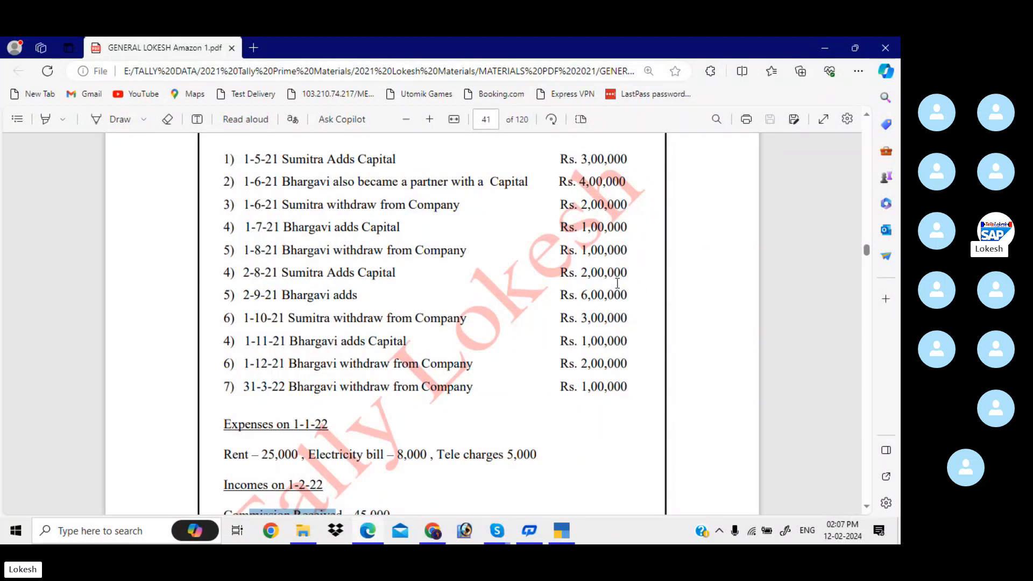
key("alt+Tab")
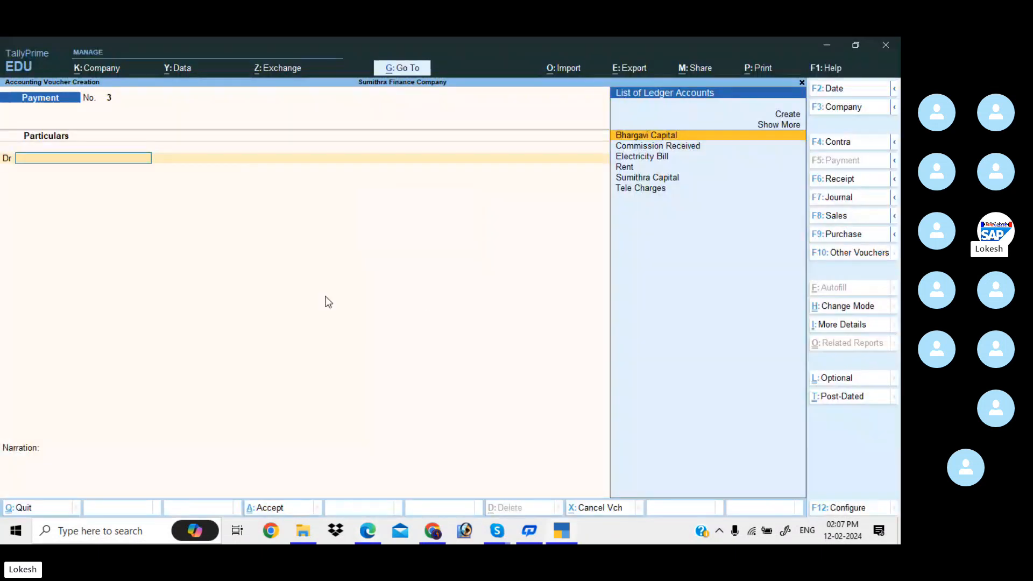
left_click(859, 183)
left_click(852, 90)
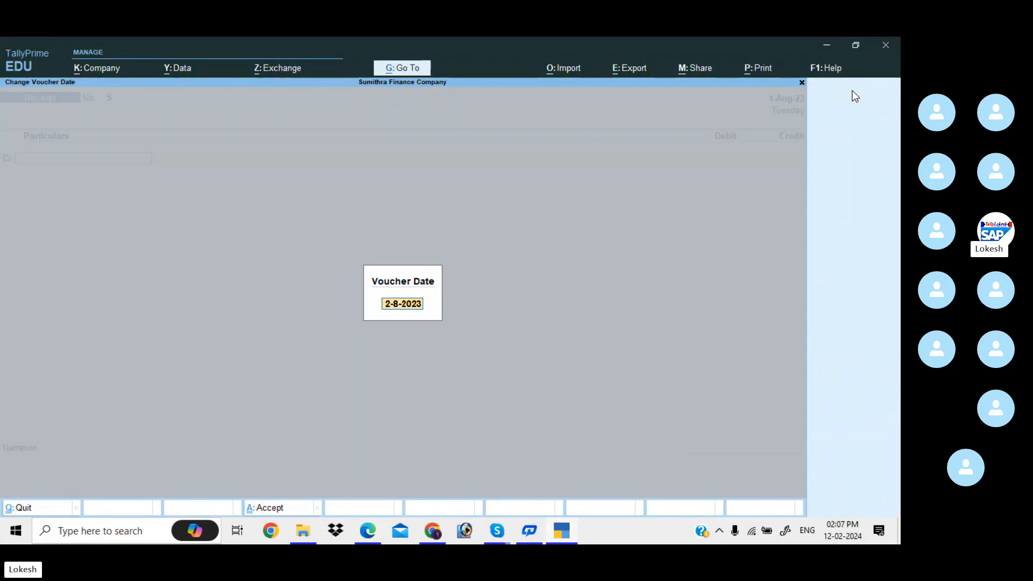
type("2-8")
key("Return")
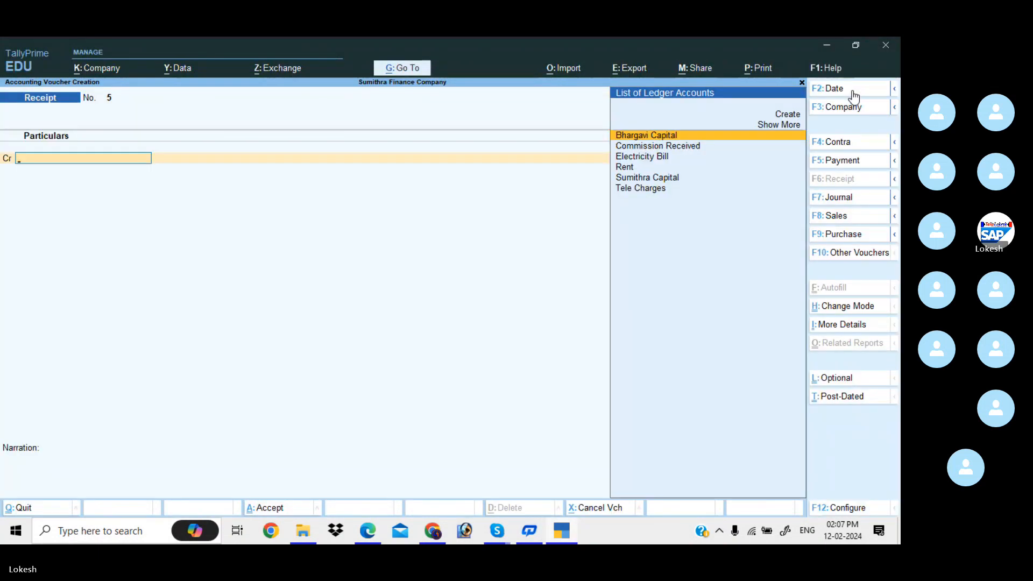
Credit the founder's capital ledger with 2,00,000 against Cash and save the 2-August receipt without a narration.
type("Sum")
key("Return")
key("alt+Tab")
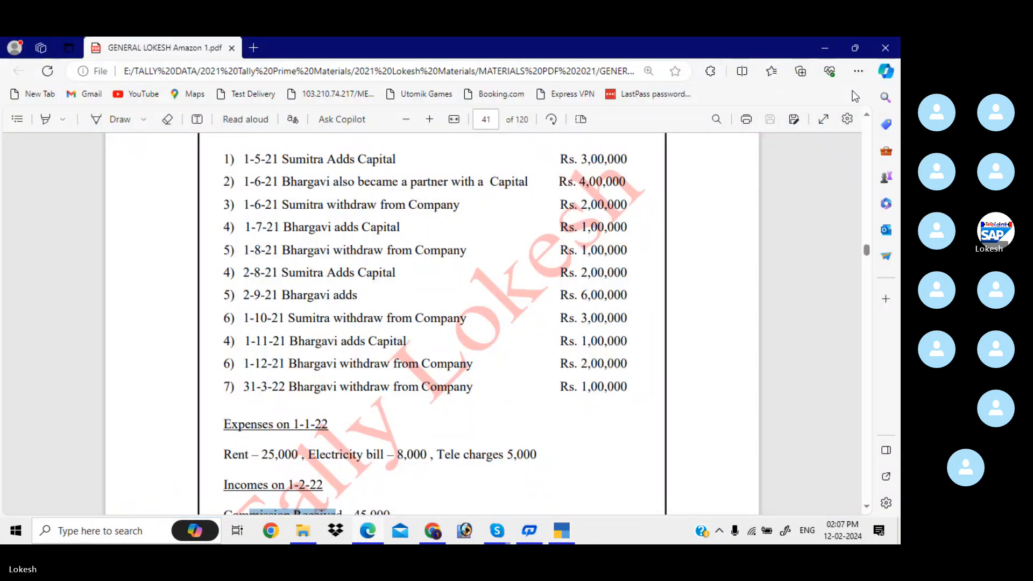
key("alt+Tab")
type("2,00,")
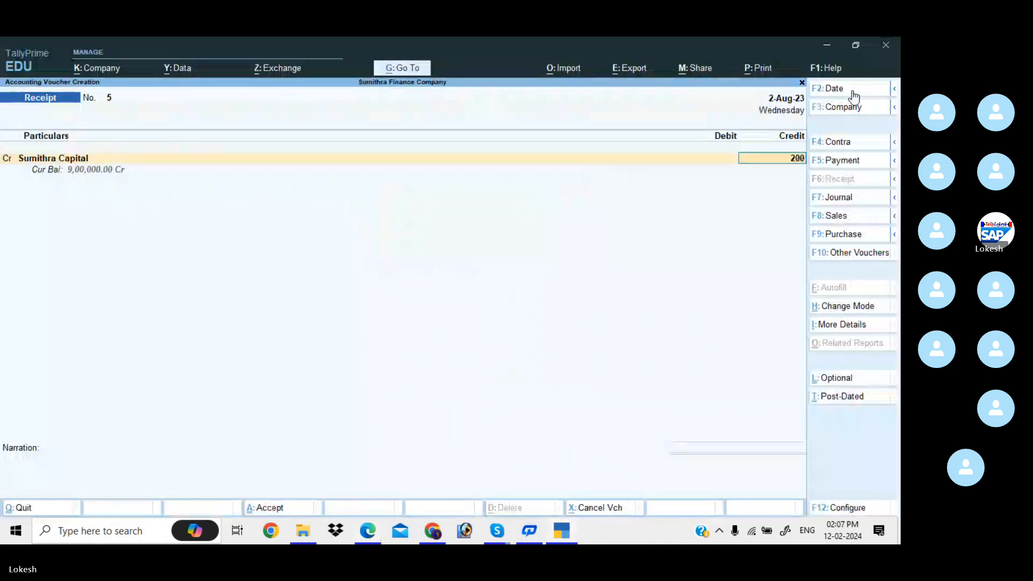
type("000")
key("Return")
key("Return")
key("Return")
key("Return")
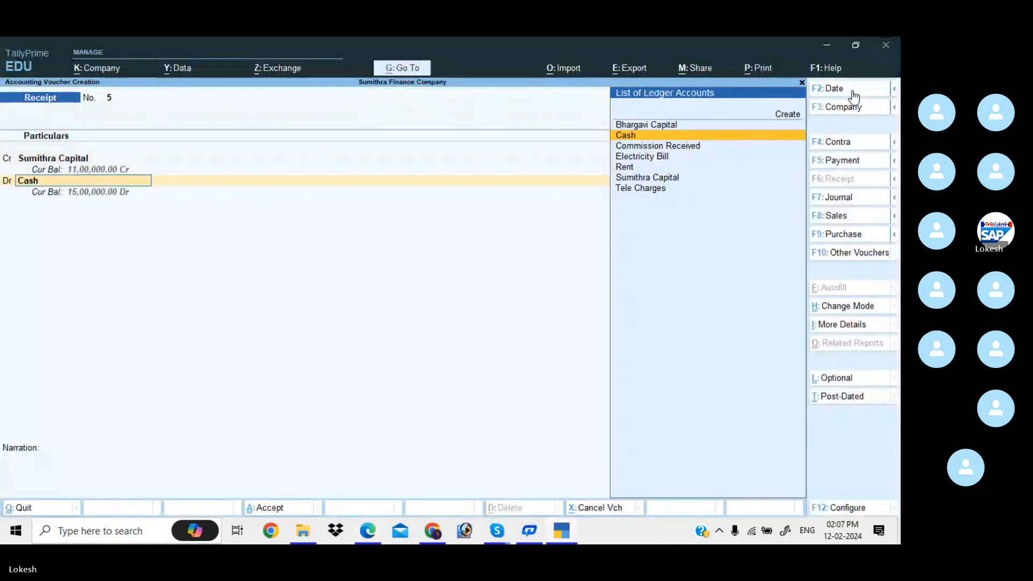
key("Return")
key("Return")
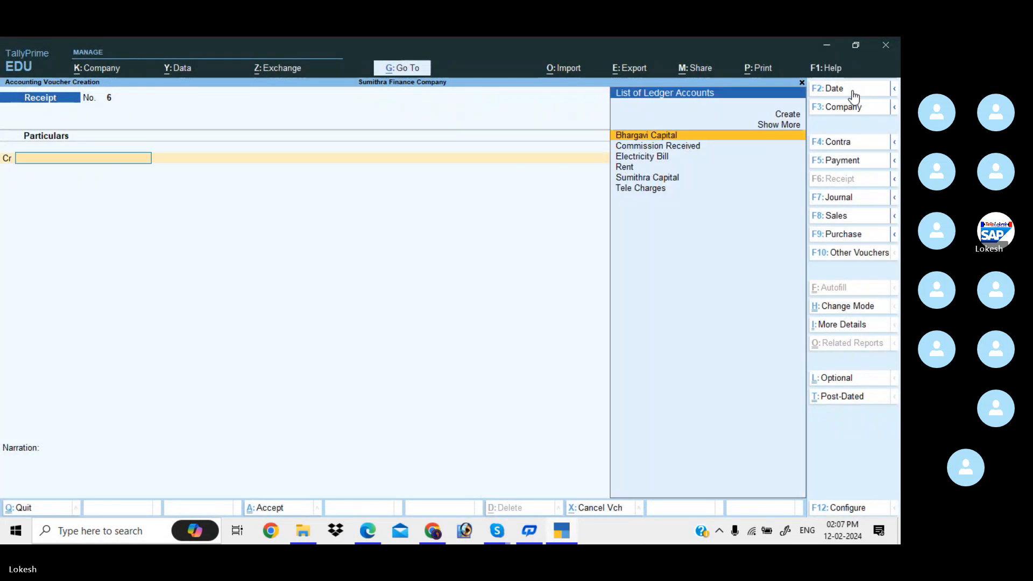
Consult the new partner's September addition in the problem PDF and date the next TallyPrime receipt voucher 2-9.
key("alt+Tab")
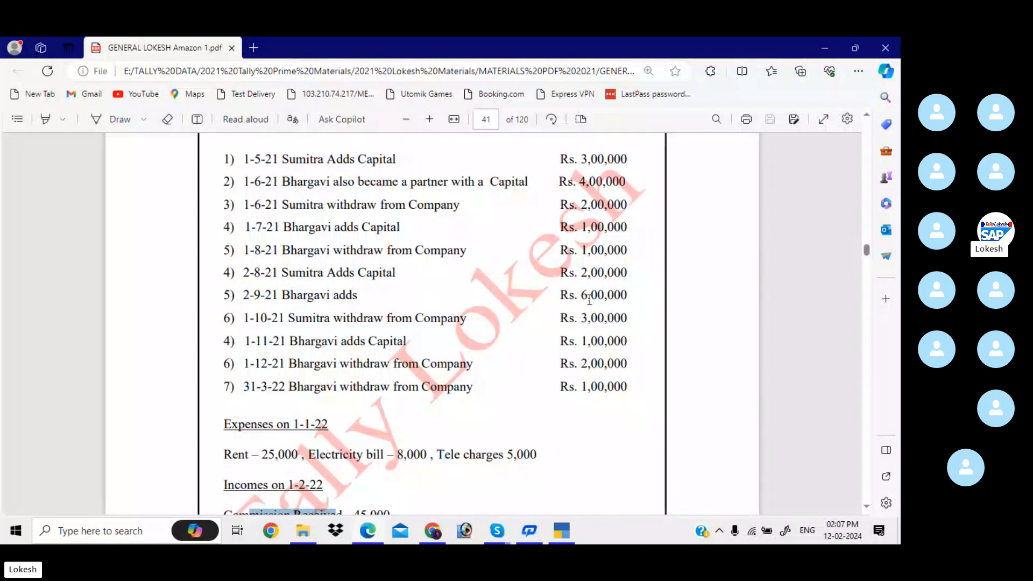
key("alt+Tab")
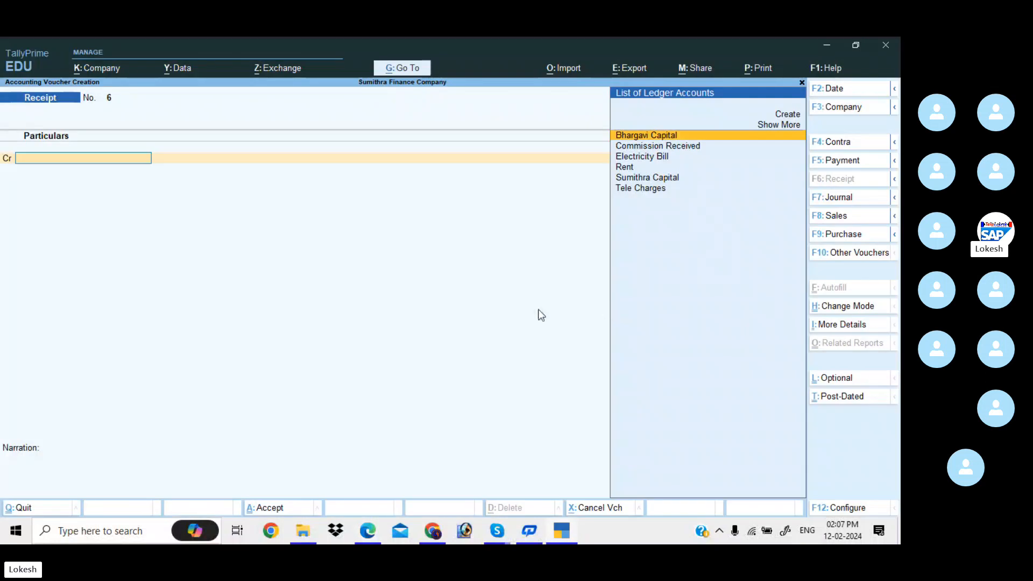
left_click(847, 89)
type("2-9")
key("Return")
Credit the new partner's capital ledger with 6,00,000 against Cash and save the 2-September receipt without a narration.
type("b")
key("Return")
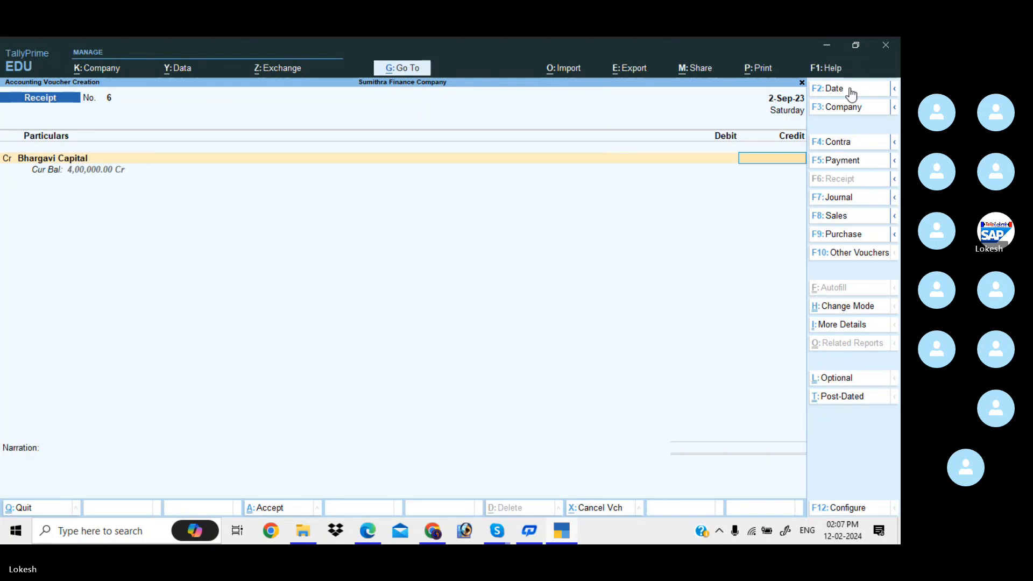
key("alt+Tab")
key("alt+Tab")
type("6,00,")
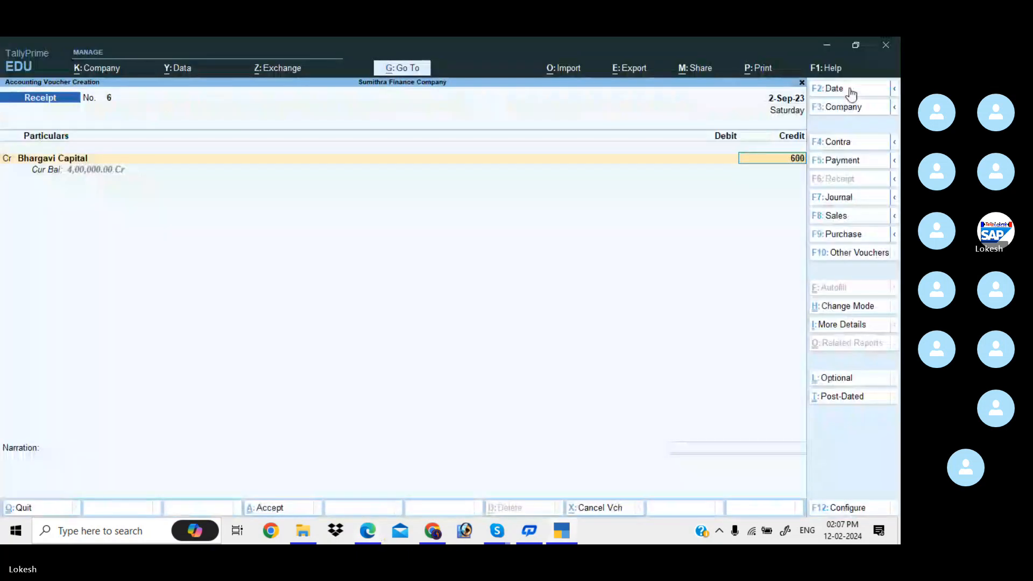
type("000")
key("Return")
key("Return")
key("Return")
key("Return")
key("Return")
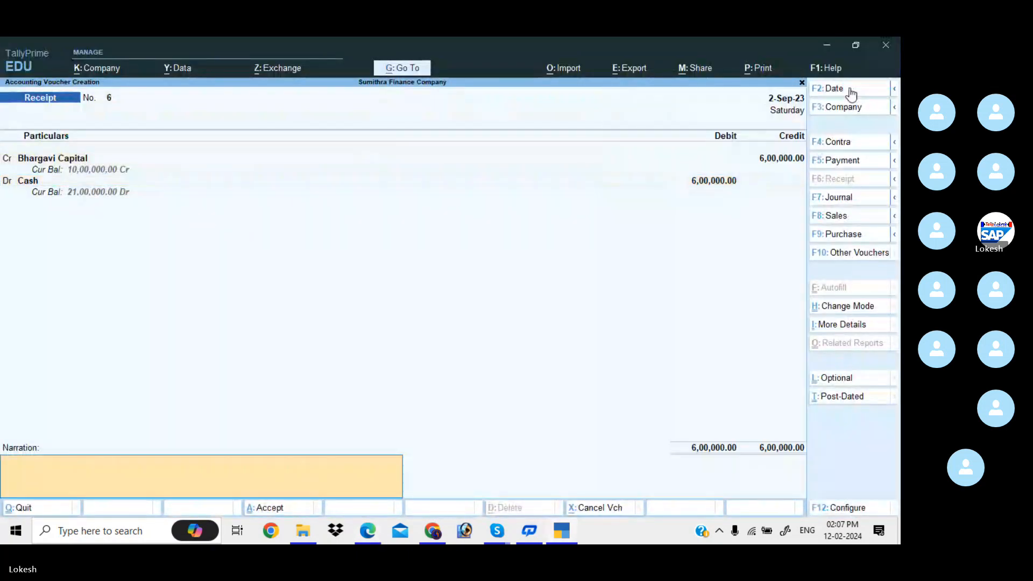
key("Return")
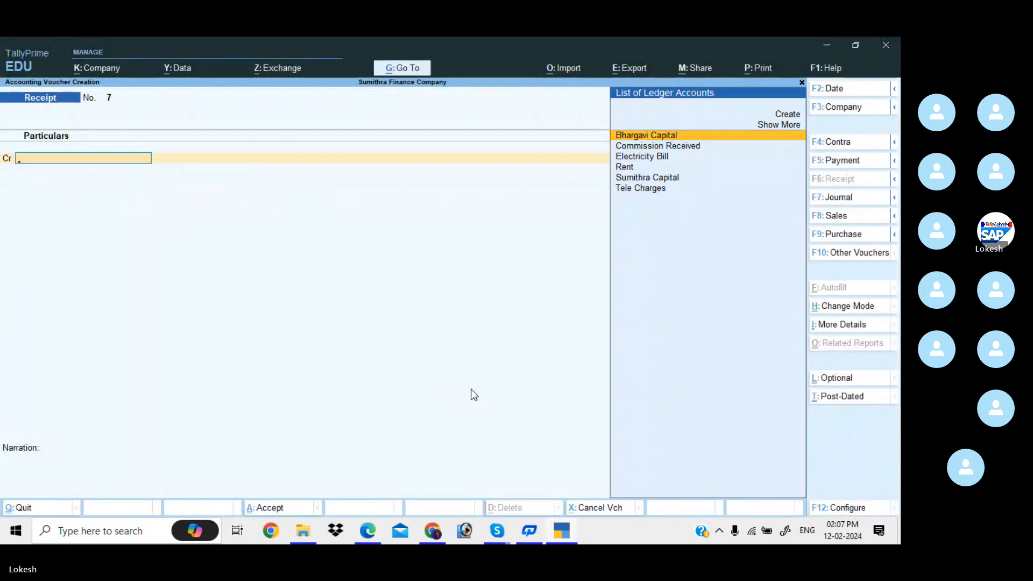
Switch to the Skype call window to look at the call and minimize it again.
mouse_move(497, 531)
left_click(490, 490)
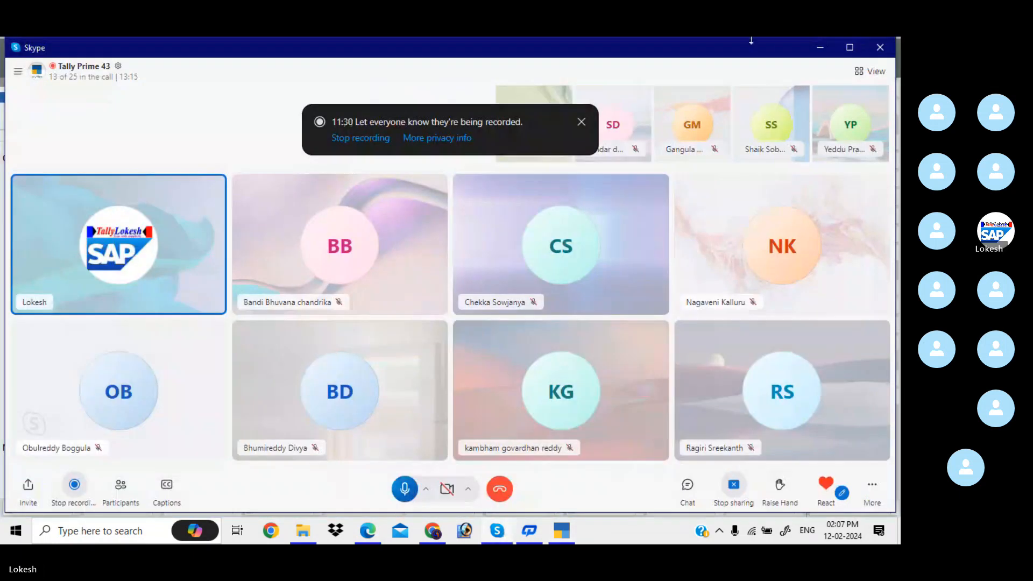
left_click(819, 47)
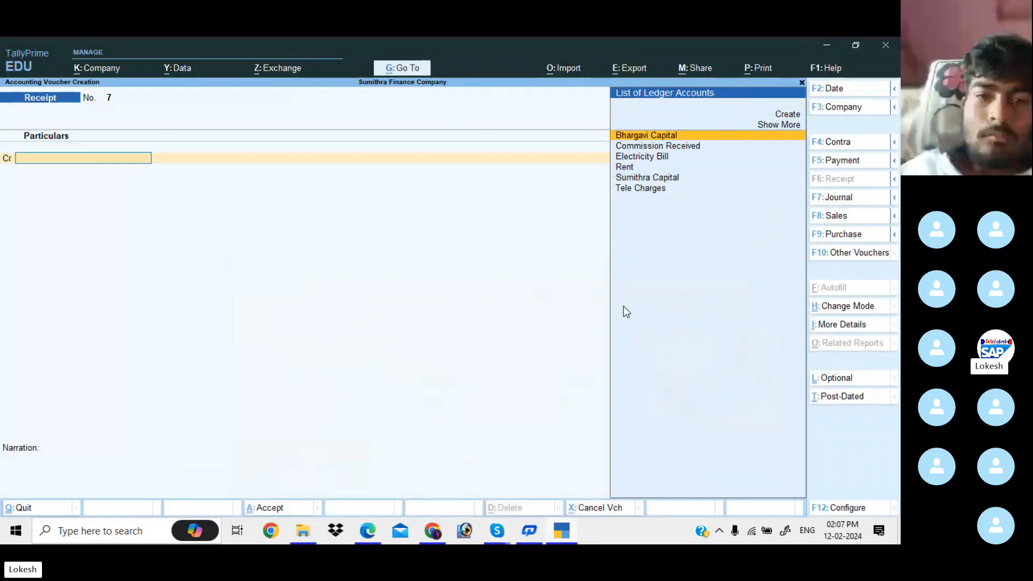
Consult the founder's October withdrawal in the problem PDF and start a TallyPrime payment voucher dated 1-10.
key("alt+Tab")
key("alt+Tab")
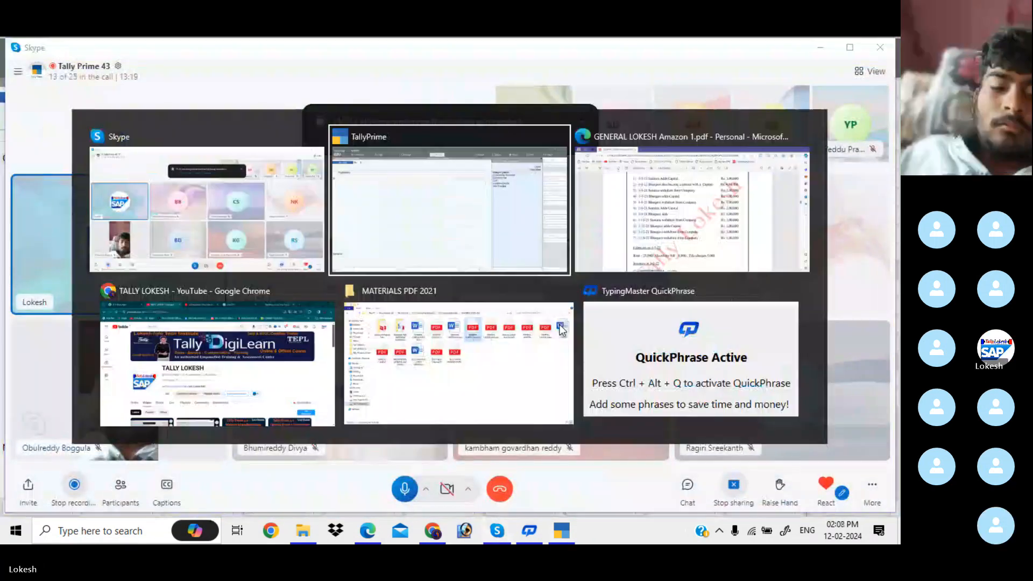
key("alt+Tab")
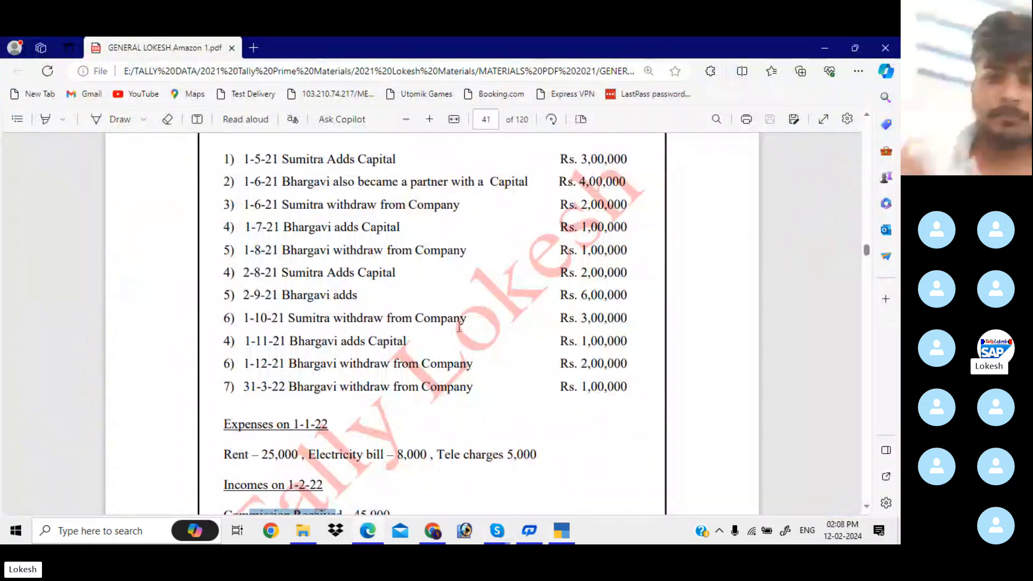
left_click(562, 529)
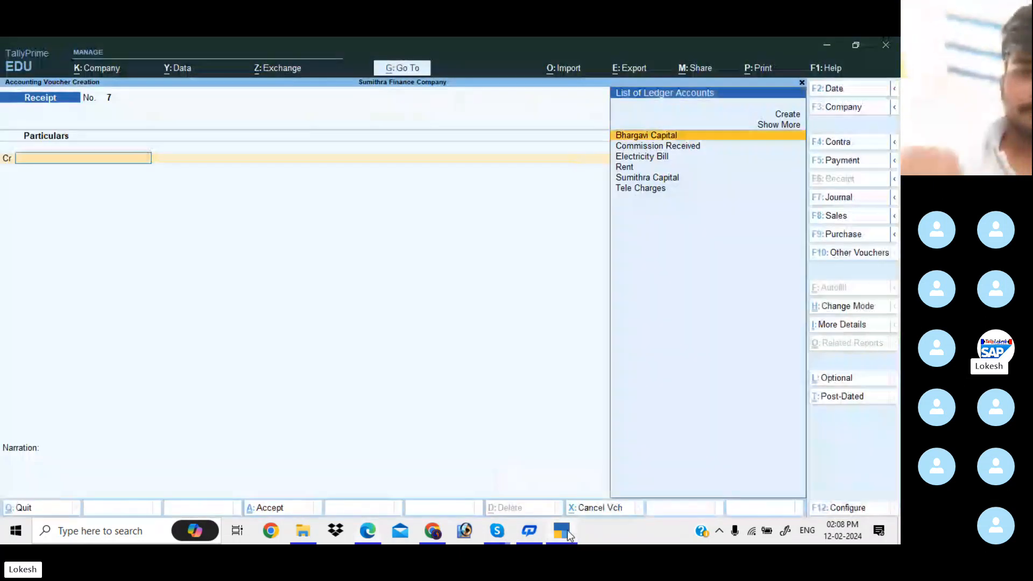
left_click(847, 160)
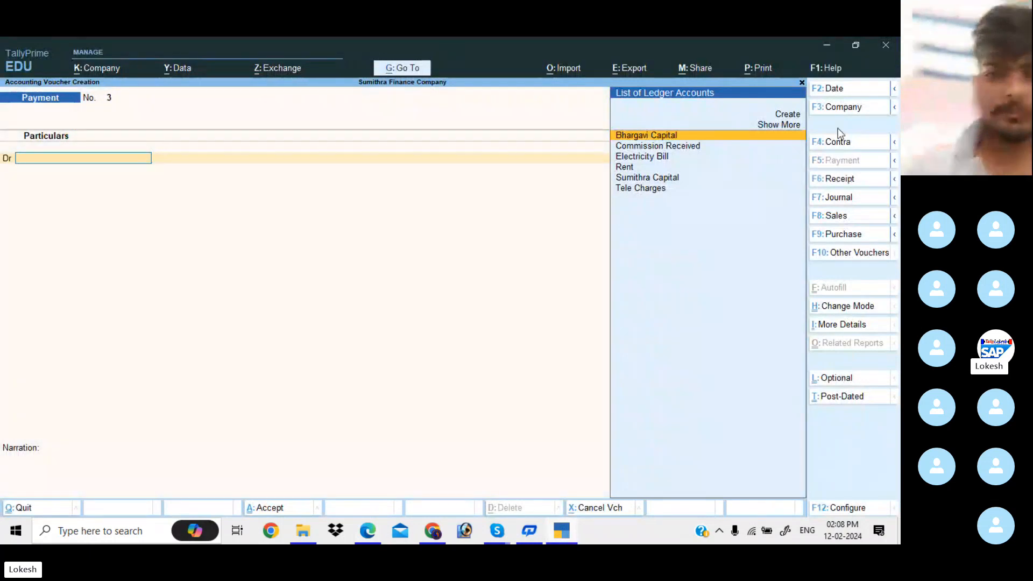
left_click(842, 89)
type("1-10")
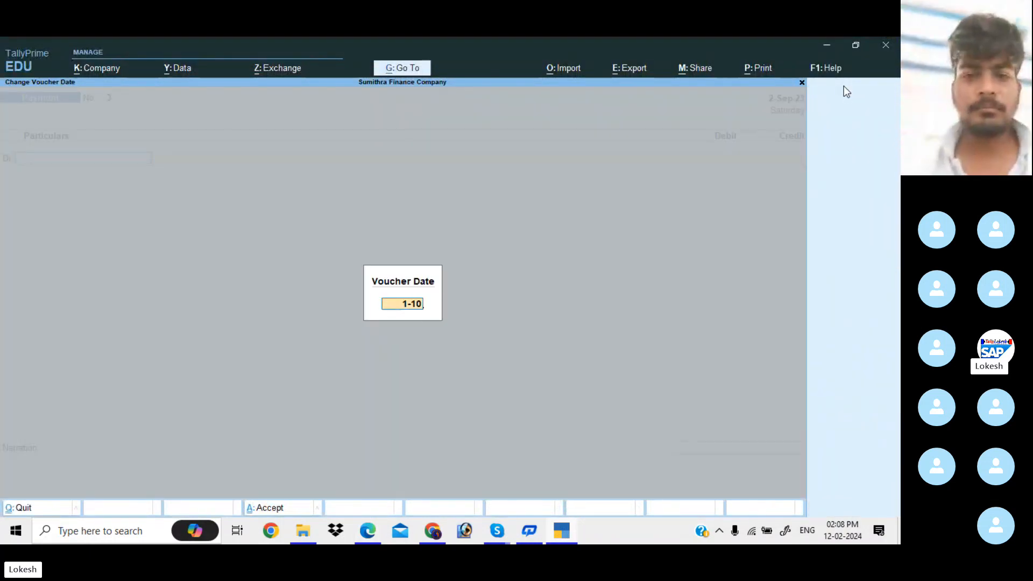
key("Return")
Debit the founder's capital ledger with 3,00,000 against Cash and save the 1-October payment without a narration.
type("su")
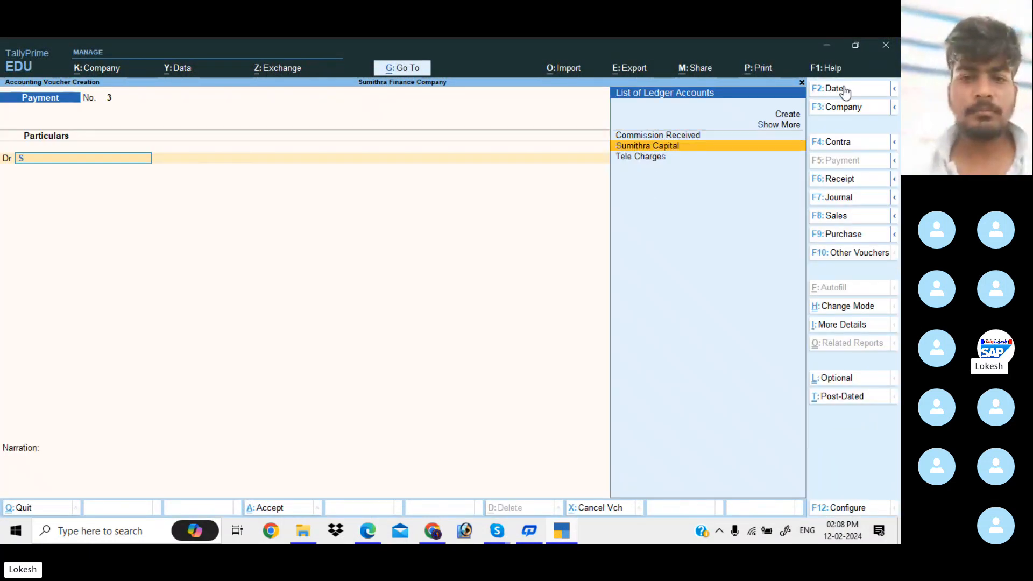
key("Return")
key("alt+Tab")
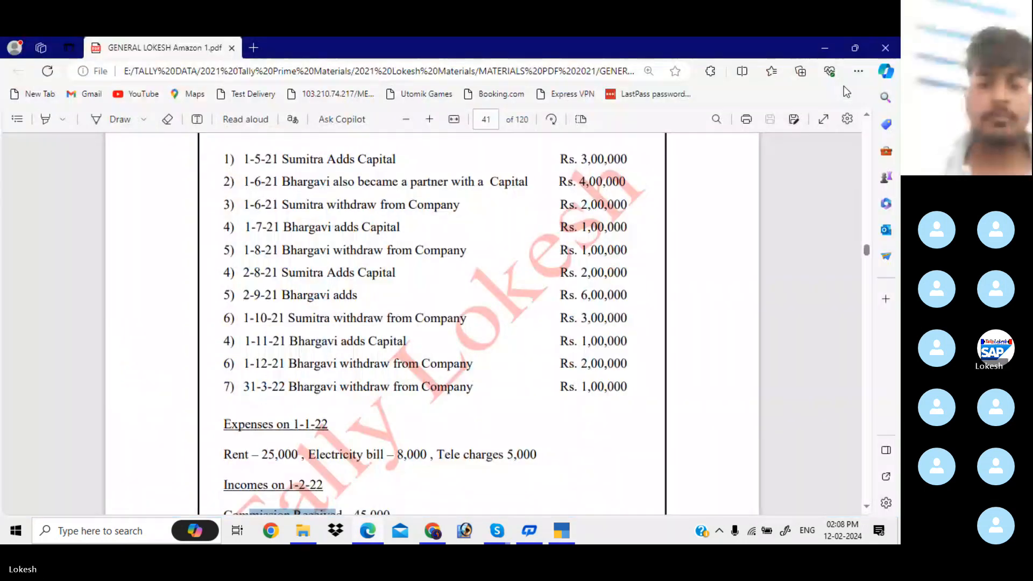
key("alt+Tab")
type("300000")
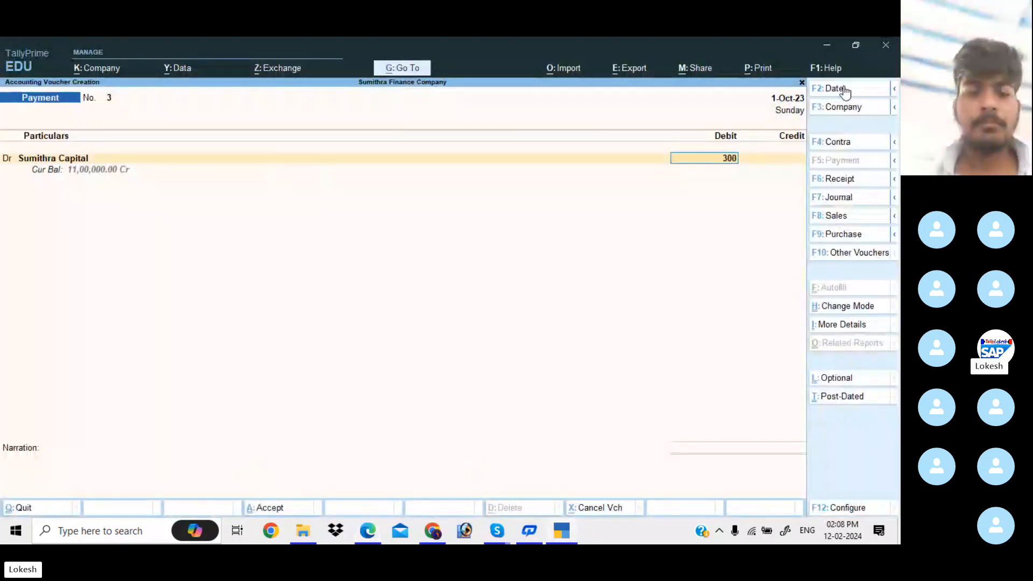
key("Return")
key("Return")
key("Return")
key("Return")
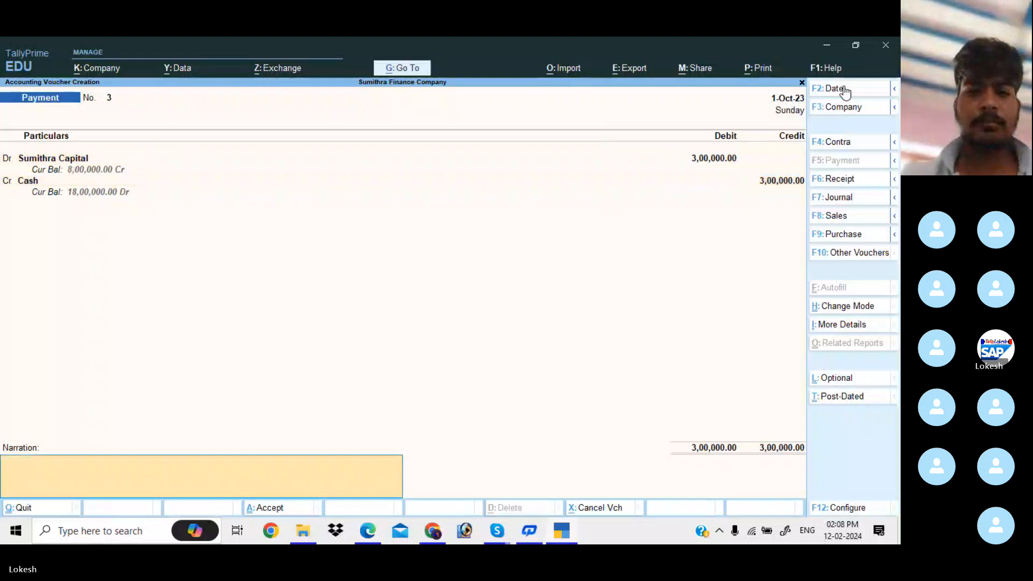
key("Return")
key("Return")
Consult the new partner's November capital addition in the problem PDF and start a TallyPrime receipt voucher dated 1-11.
key("alt")
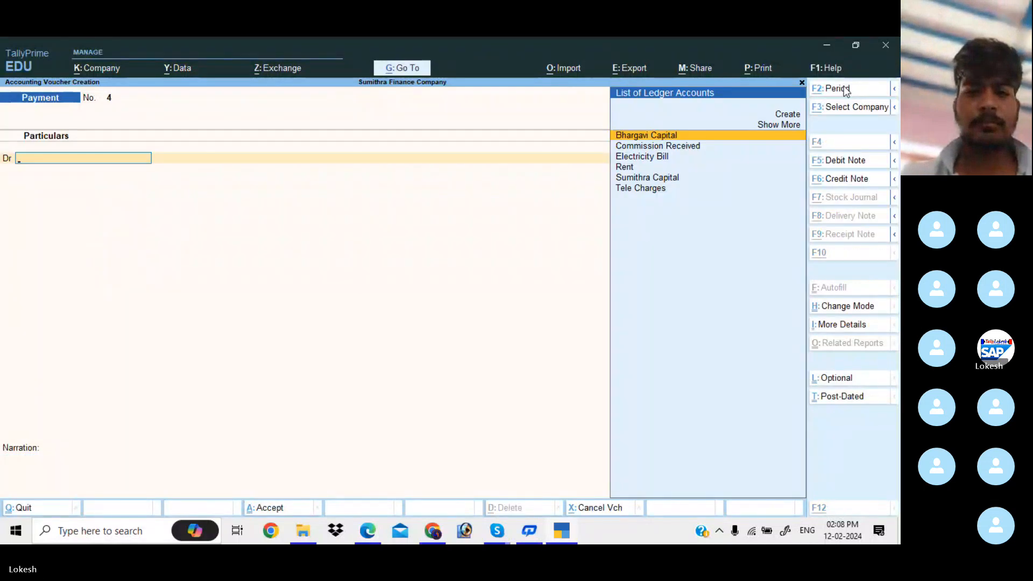
key("alt+Tab")
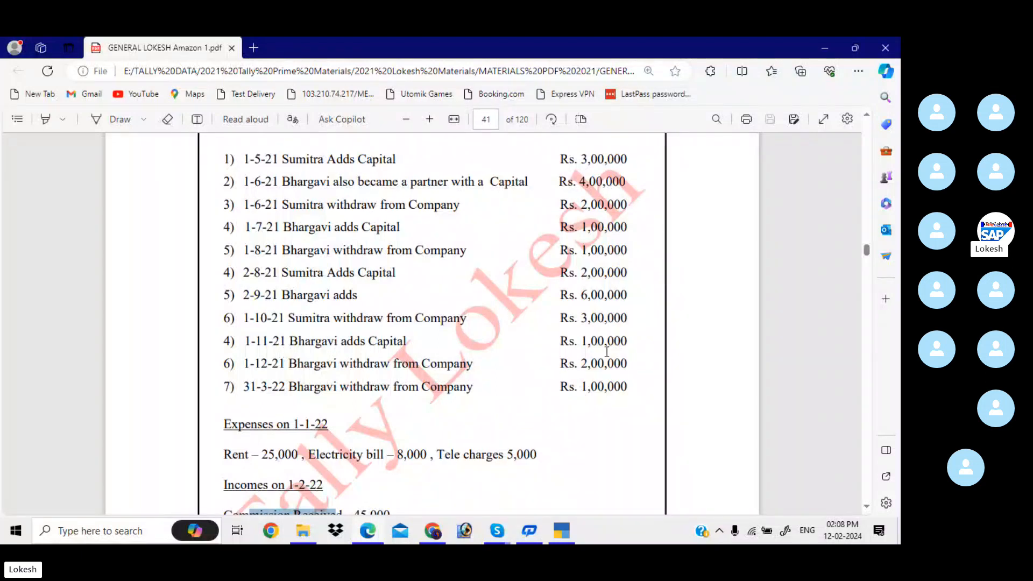
key("alt+Tab")
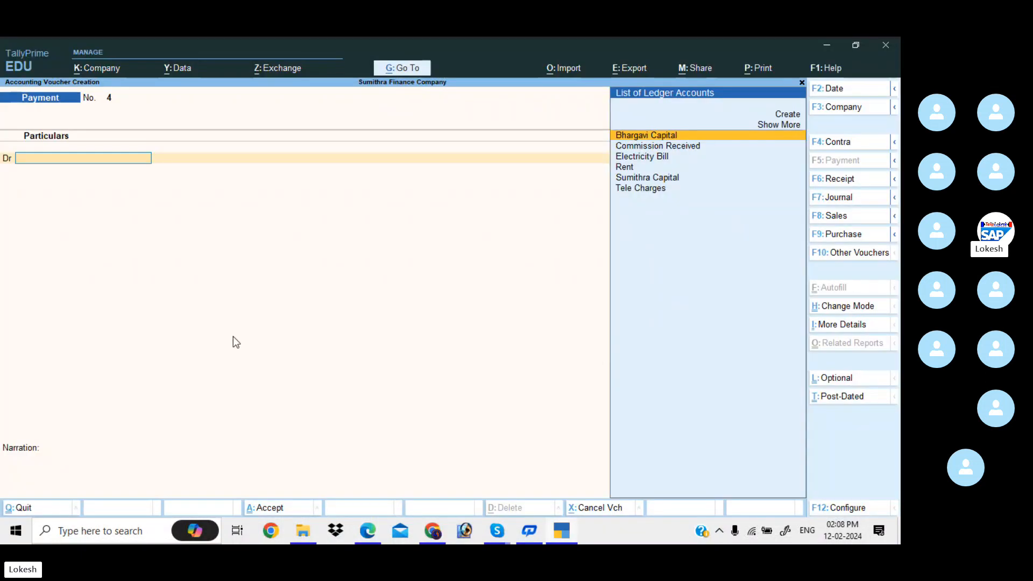
left_click(848, 181)
left_click(853, 91)
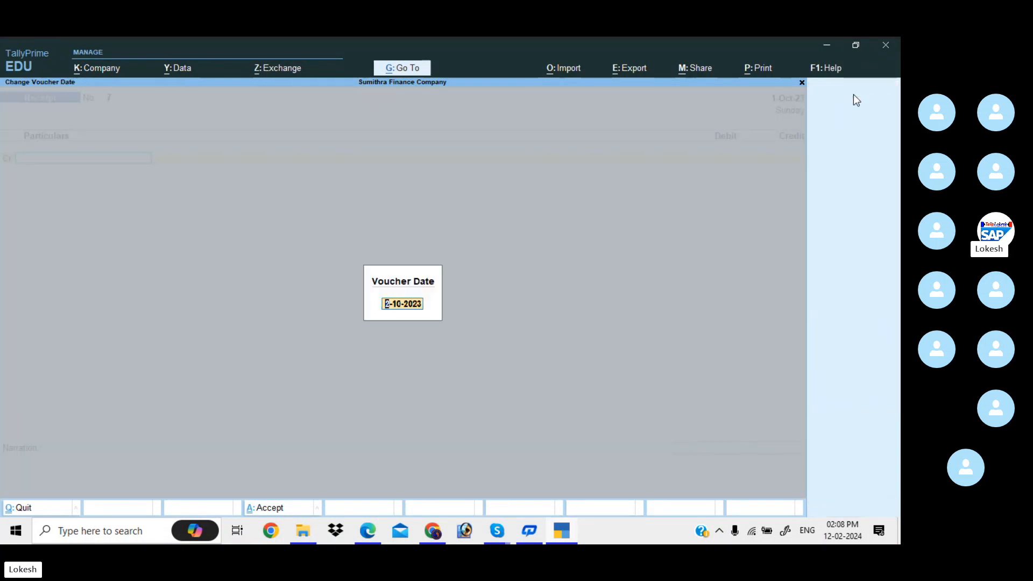
key("alt+Tab")
key("alt+Tab")
type("1-1")
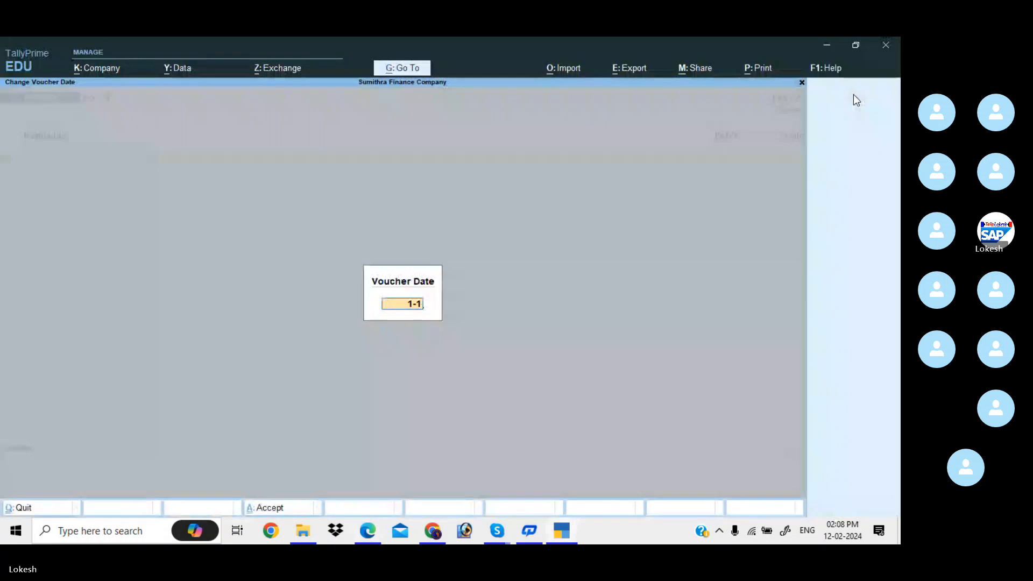
key("Return")
Credit the new partner's capital ledger with 1,00,000 against Cash and save the 1-November receipt without a narration.
type("b")
key("Return")
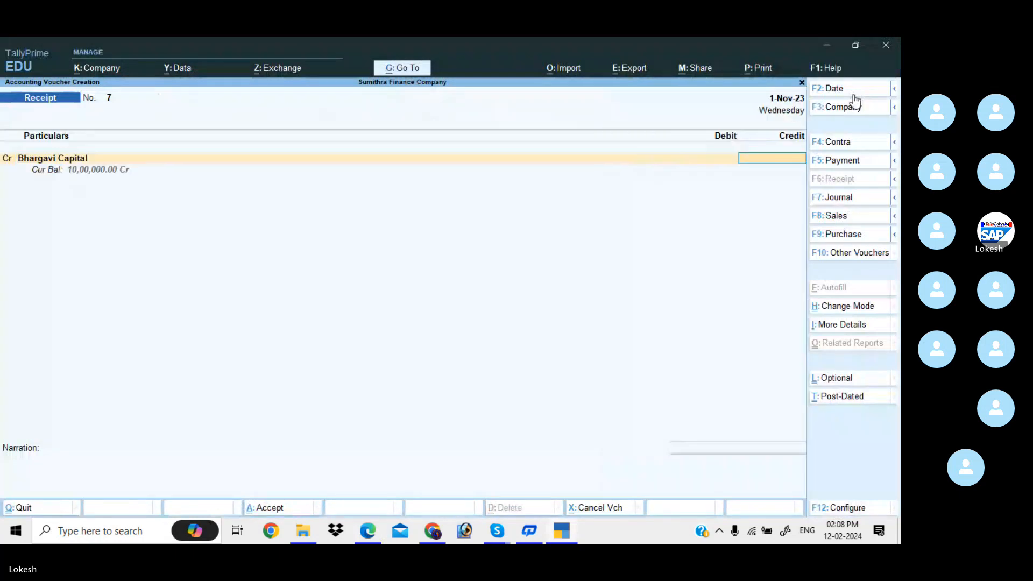
key("alt+Tab")
key("alt+Tab")
type("100000")
key("Return")
key("Return")
key("Return")
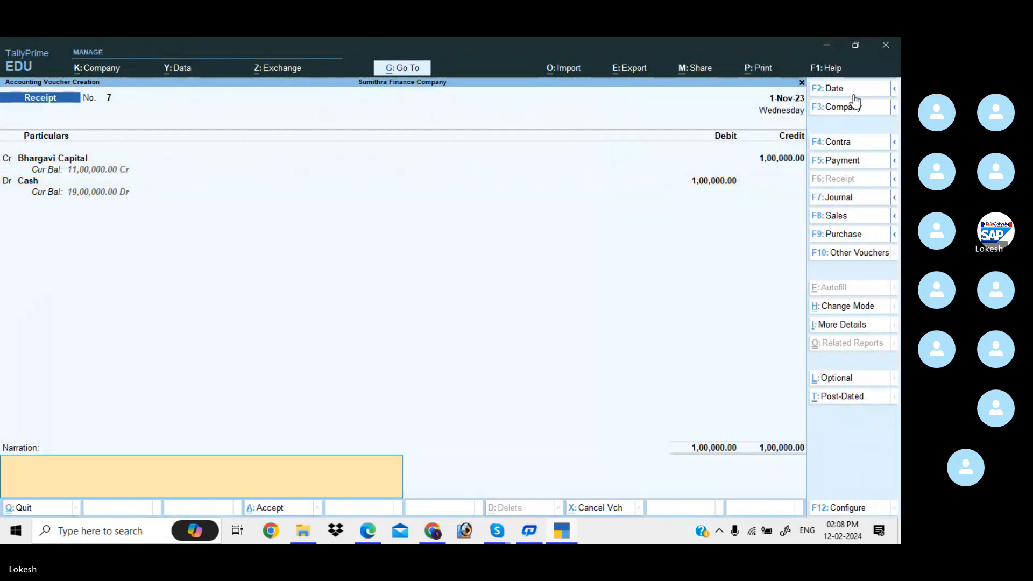
key("Return")
key("Return")
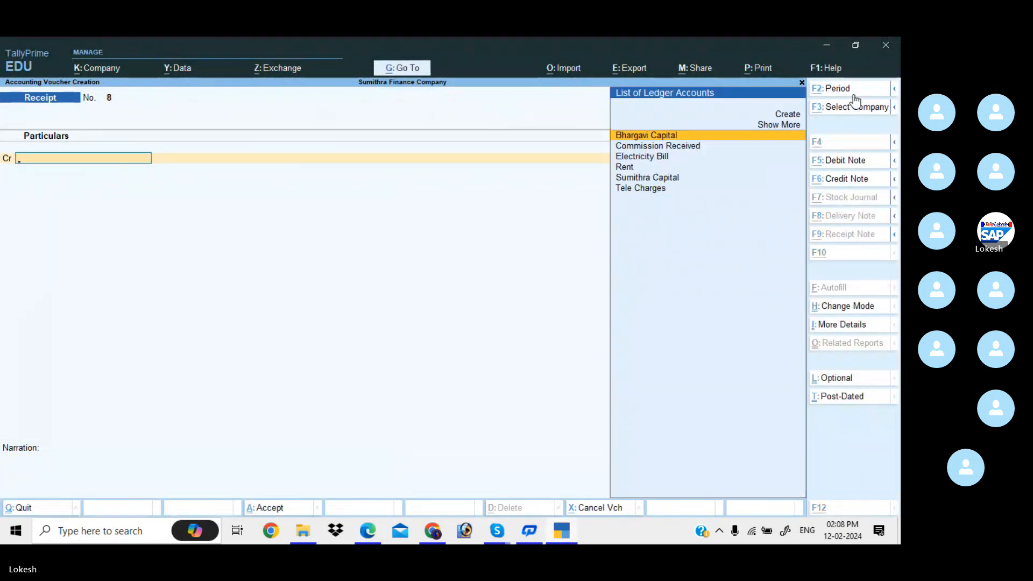
Consult the new partner's December withdrawal in the problem PDF and start a TallyPrime payment voucher dated 1-12.
key("alt+Tab")
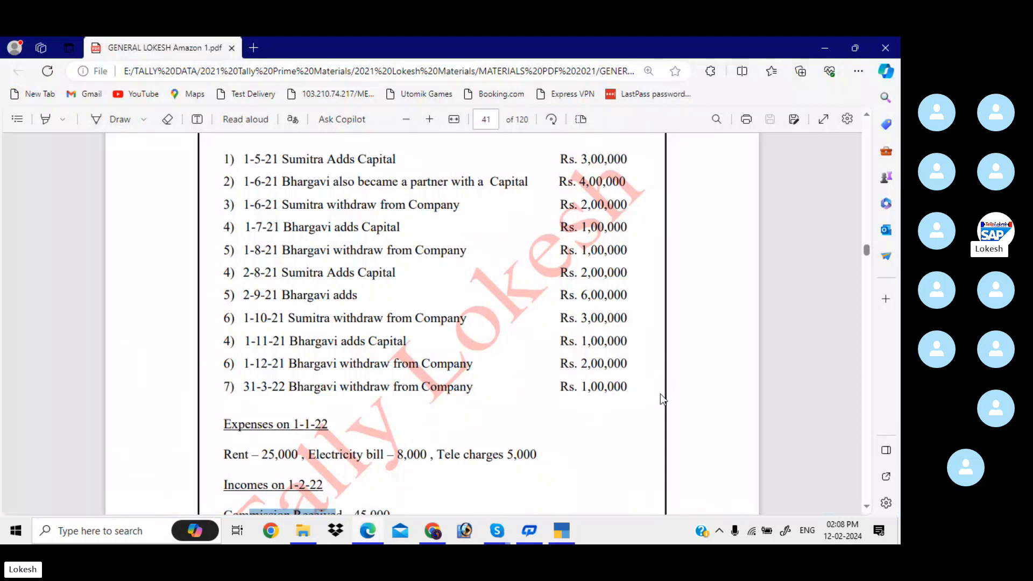
key("alt+Tab")
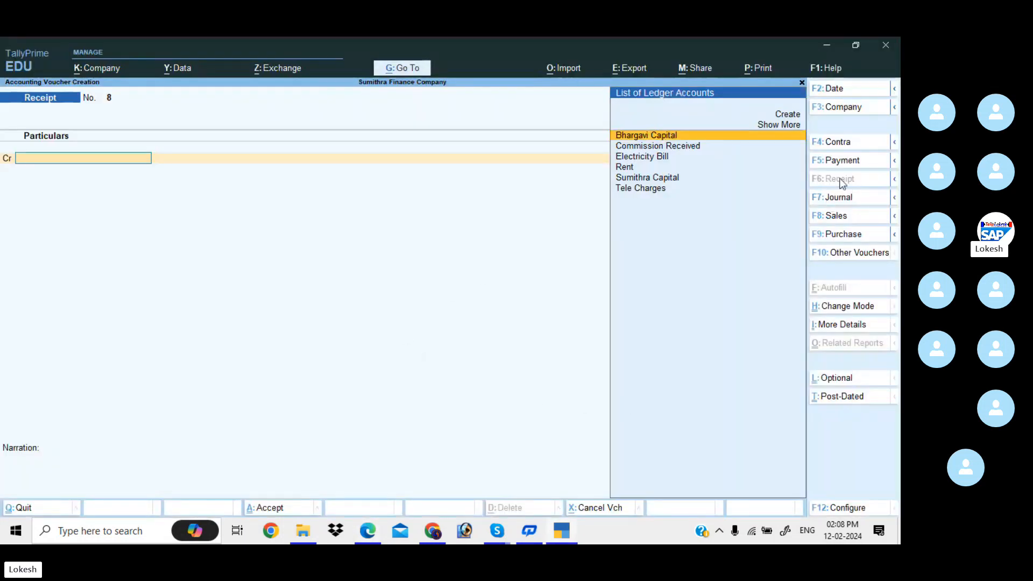
left_click(843, 162)
left_click(845, 88)
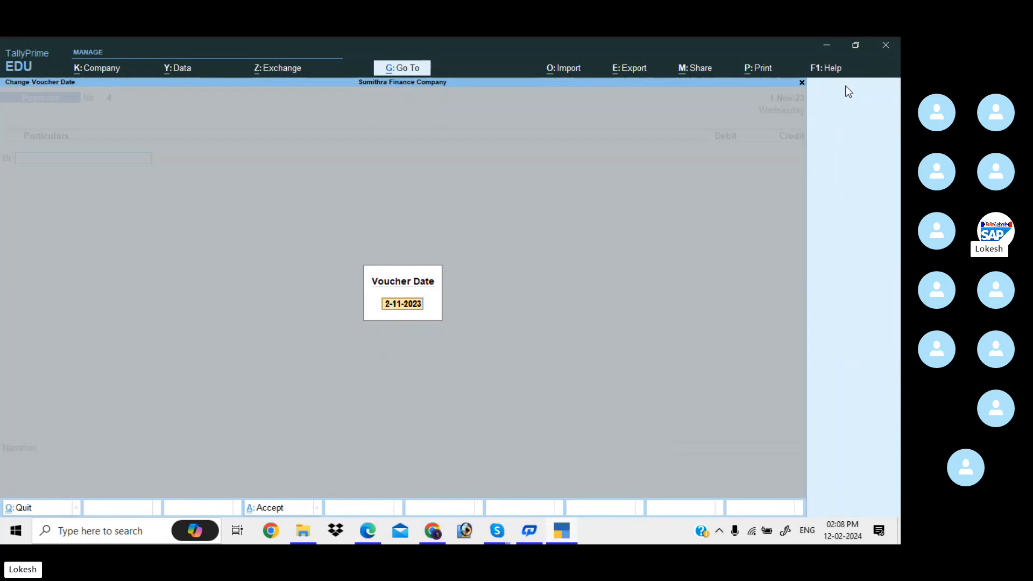
type("1-12")
key("Return")
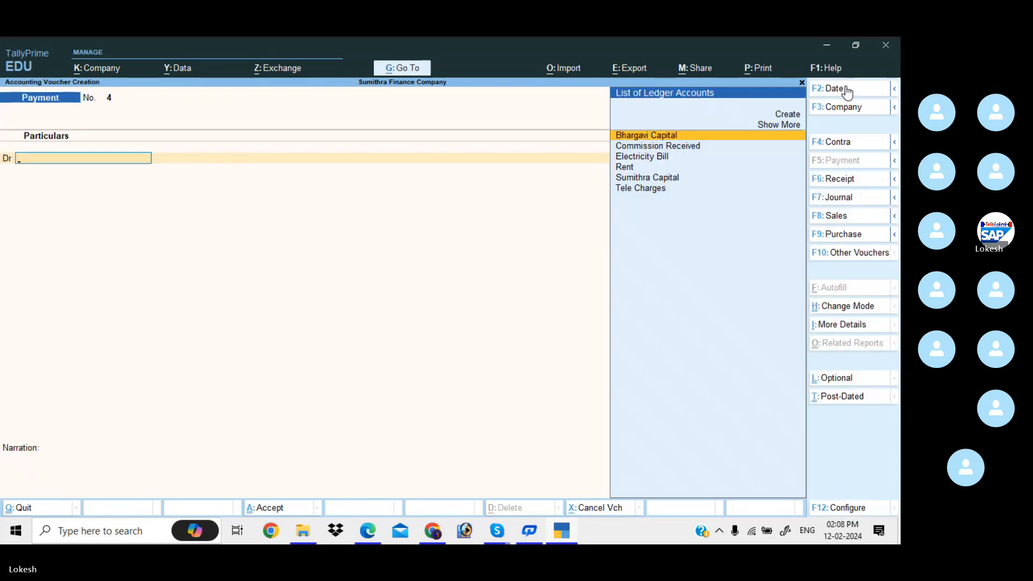
Debit the new partner's capital ledger with 2,00,000 against Cash and save the 1-December payment without a narration.
type("b")
key("Return")
key("alt+Tab")
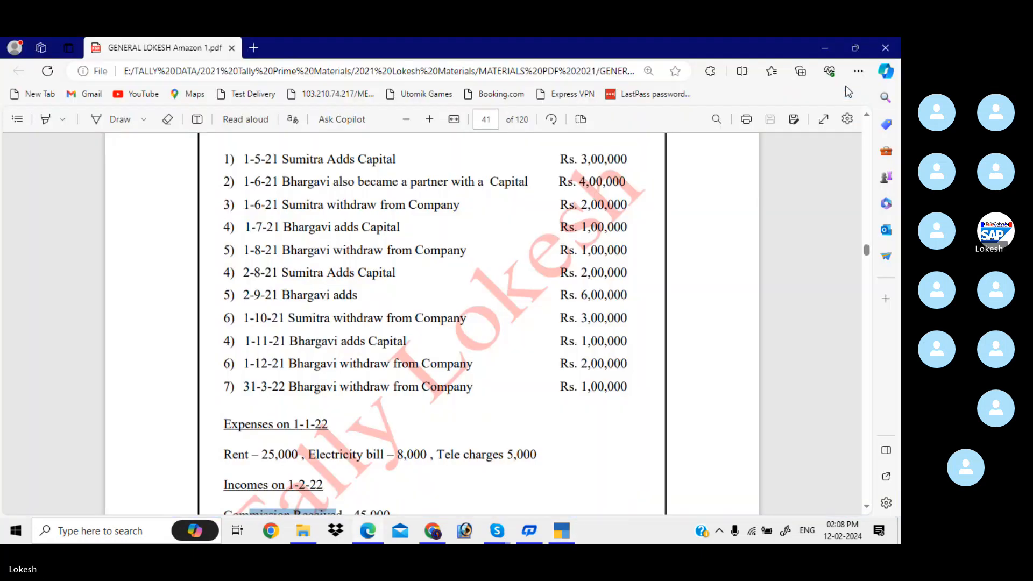
key("alt+Tab")
type("2000")
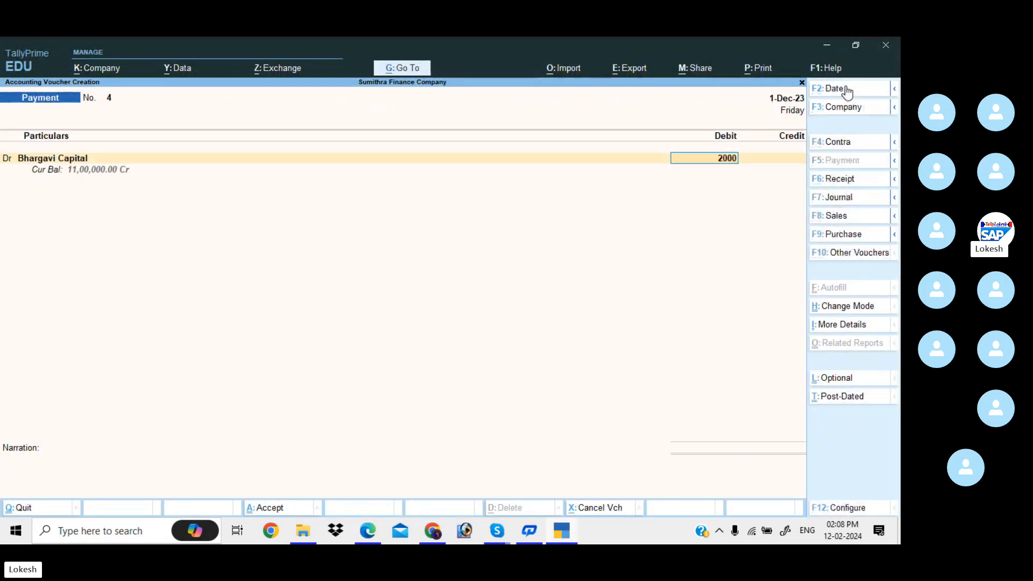
key("Return")
key("Return")
key("Return")
key("Return")
key("Return")
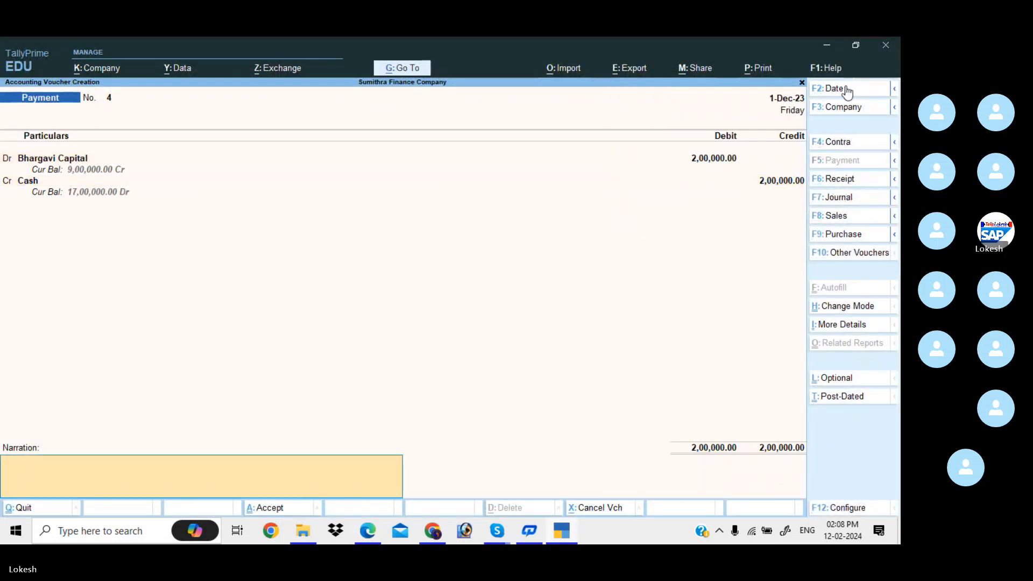
key("Return")
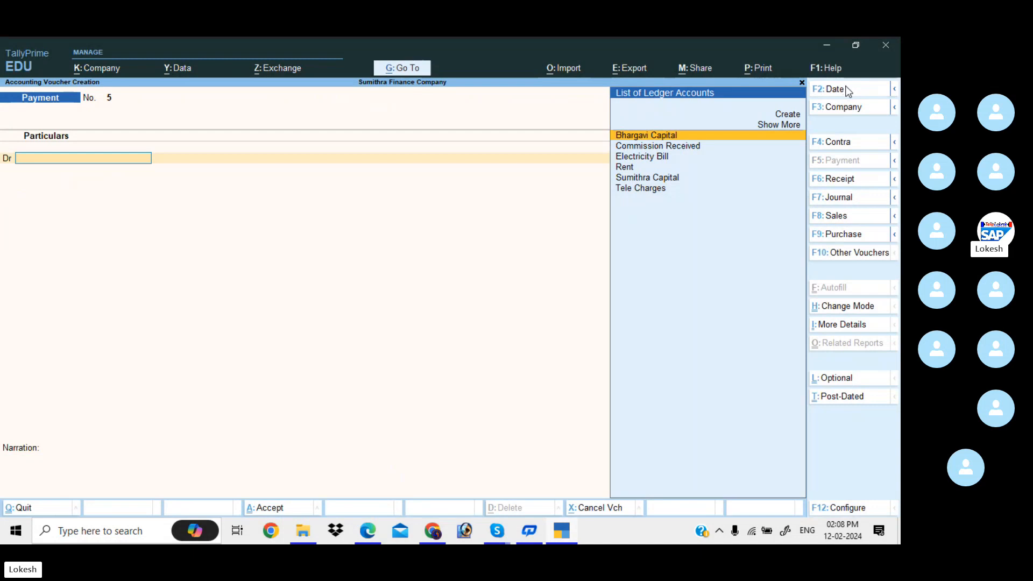
Date the next payment voucher 31-3 for the new partner's year-end withdrawal.
left_click(847, 89)
type("31-3")
key("Return")
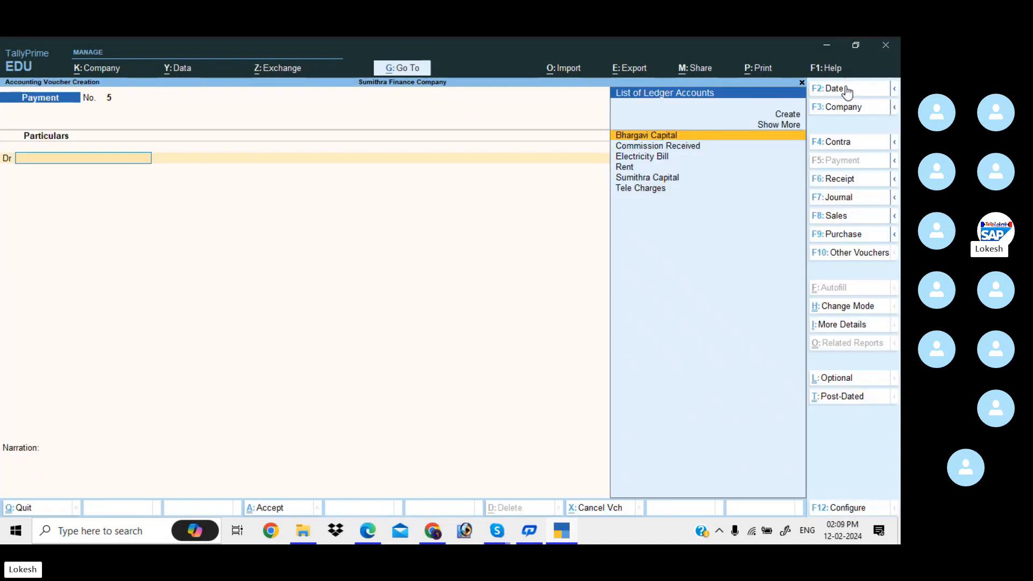
Debit the new partner's capital ledger with 1,00,000 against Cash and save the 31-March payment without a narration.
type("b")
key("Return")
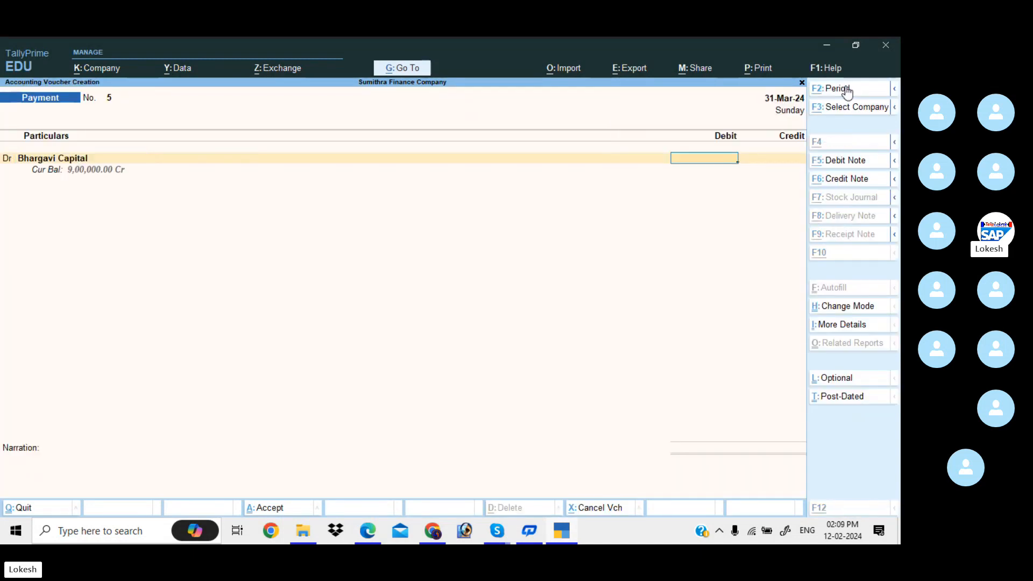
key("alt+Tab")
key("alt+Tab")
type("1")
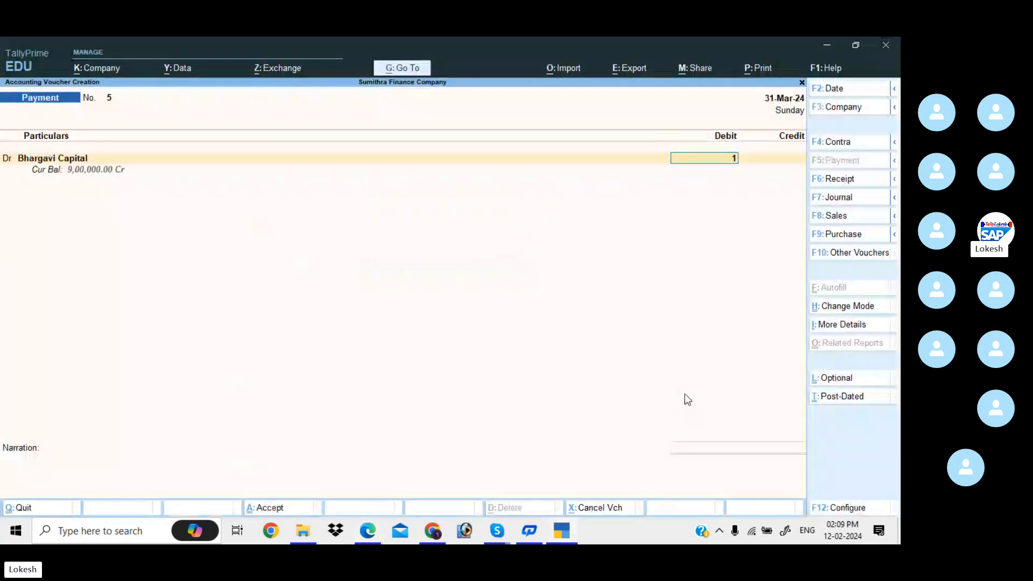
type(",00,000")
key("Return")
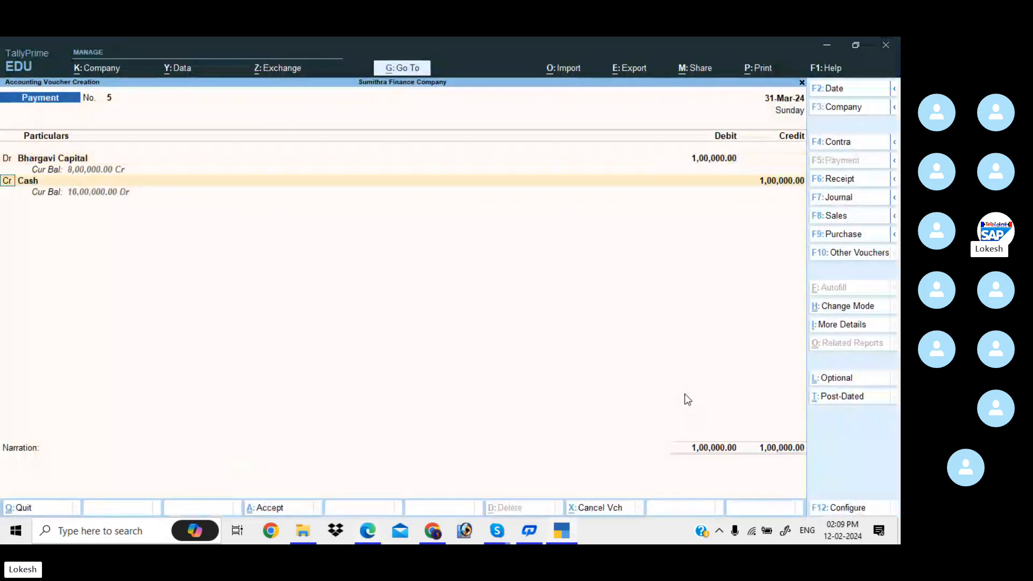
key("Return")
key("Return")
key("Return")
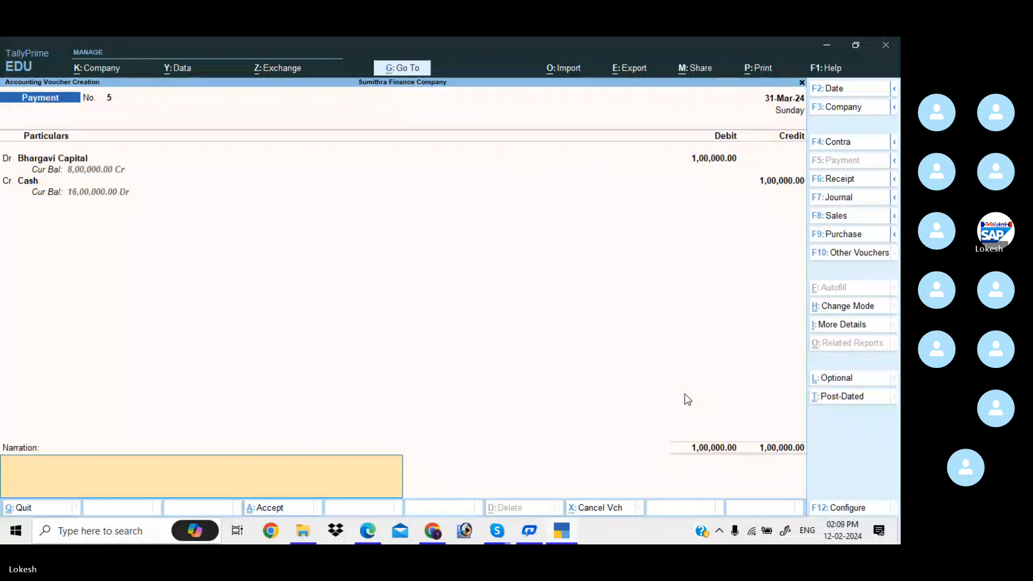
key("Return")
Consult the expenses in the problem PDF and date the next TallyPrime payment voucher 1-1.
key("alt+Tab")
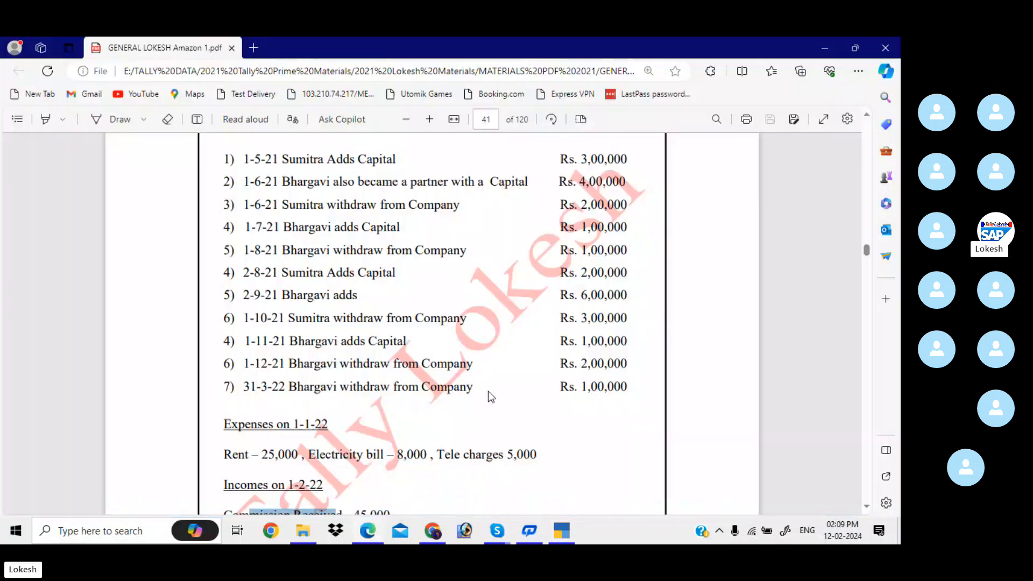
scroll(489, 396, "down", 3)
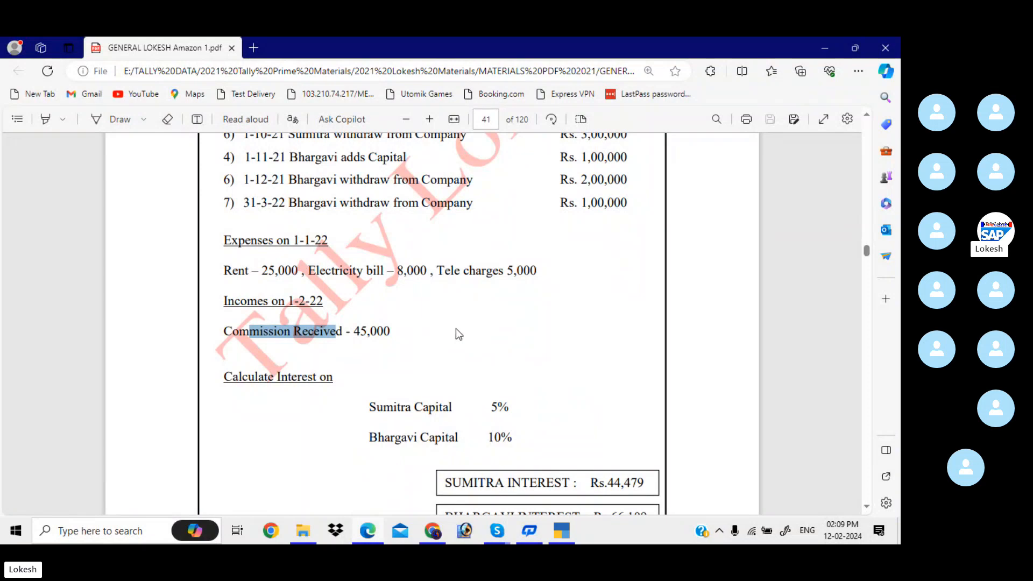
key("alt+Tab")
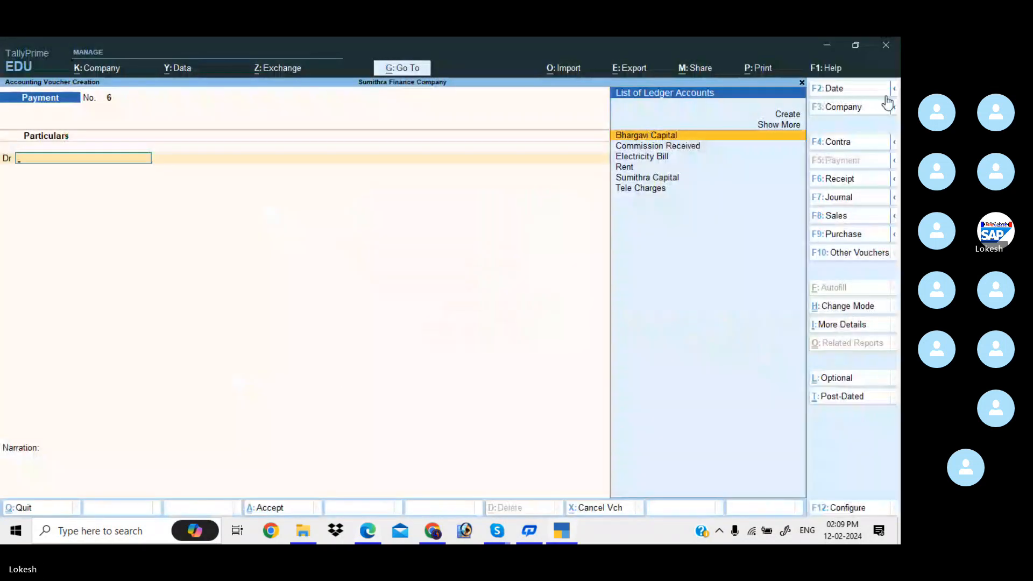
left_click(844, 91)
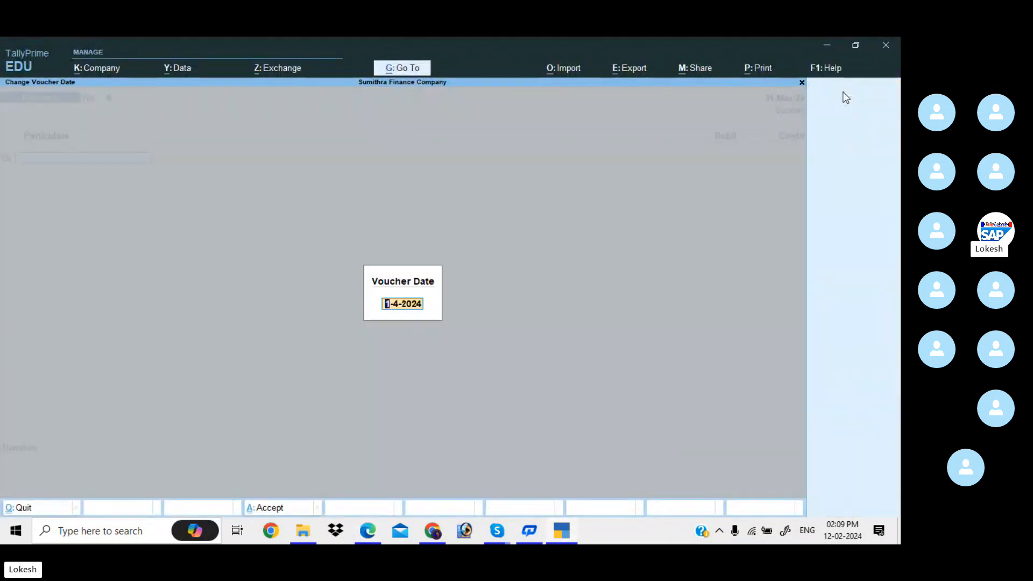
type("1-4")
key("Return")
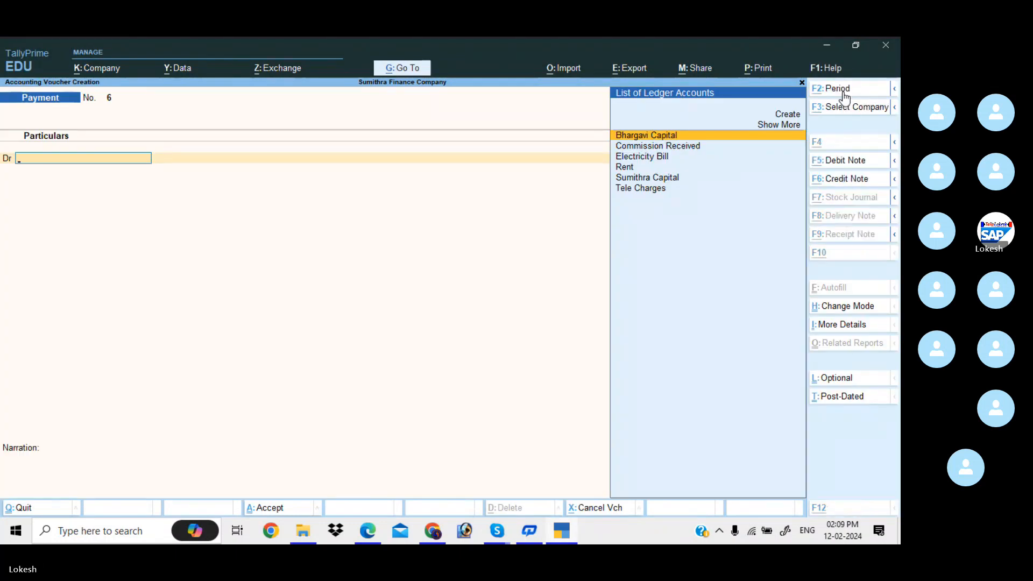
Debit the Rent ledger with 25,000 in the 1-January payment, checking the amount in the problem PDF.
key("alt+Tab")
key("alt+Tab")
type("R")
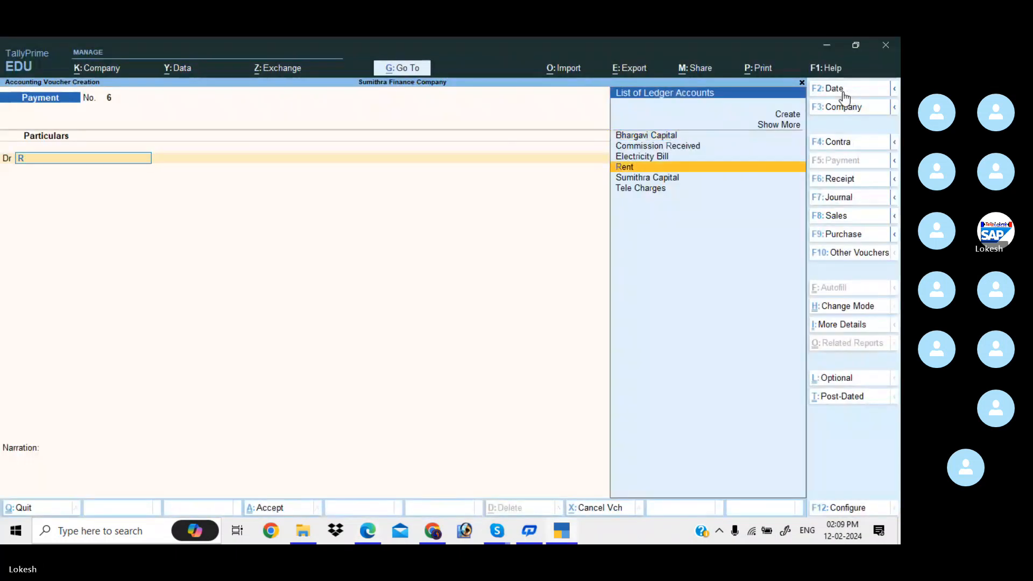
type("e")
key("Return")
key("alt+Tab")
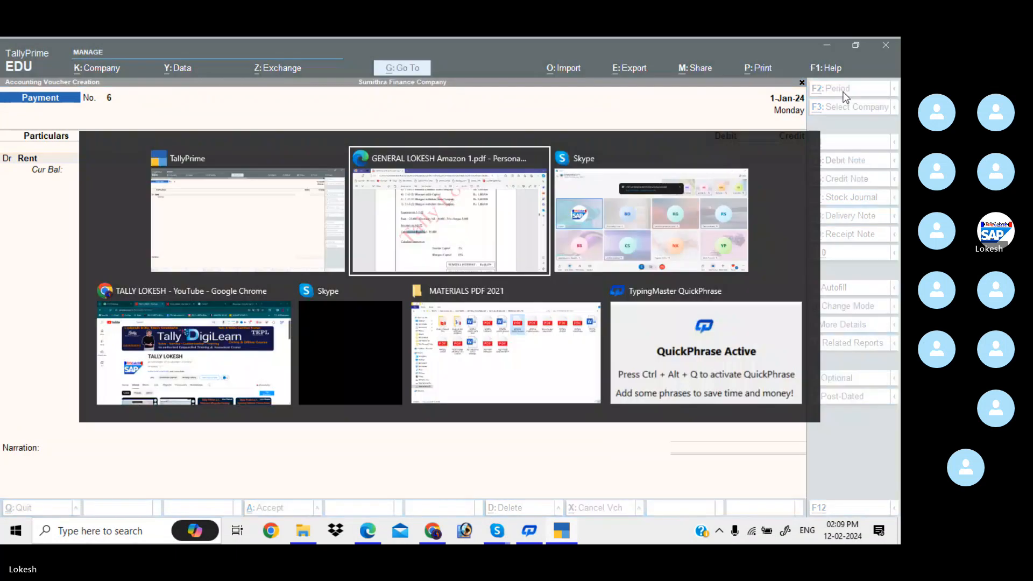
key("alt+Tab")
type("2")
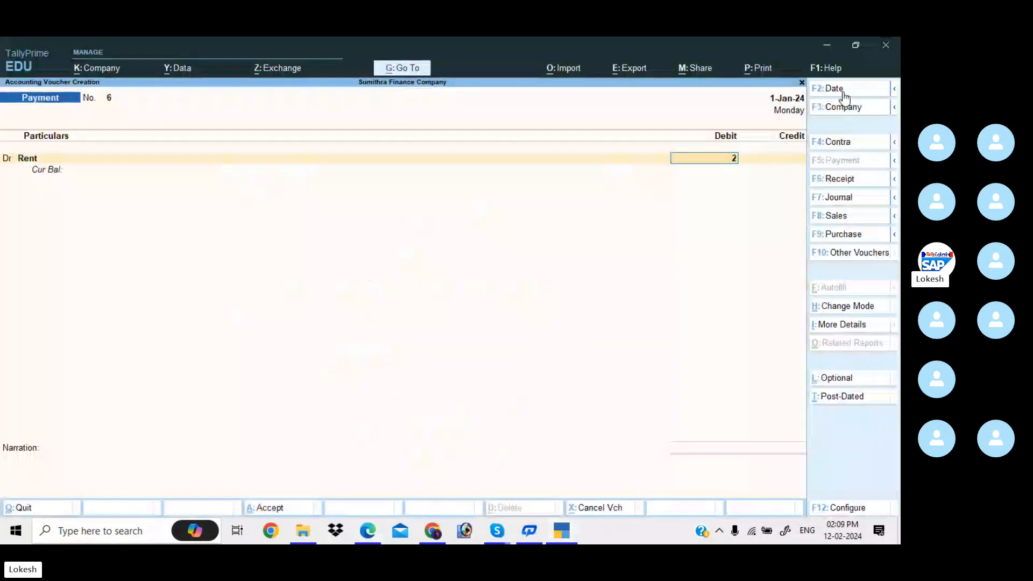
type("5000")
key("Return")
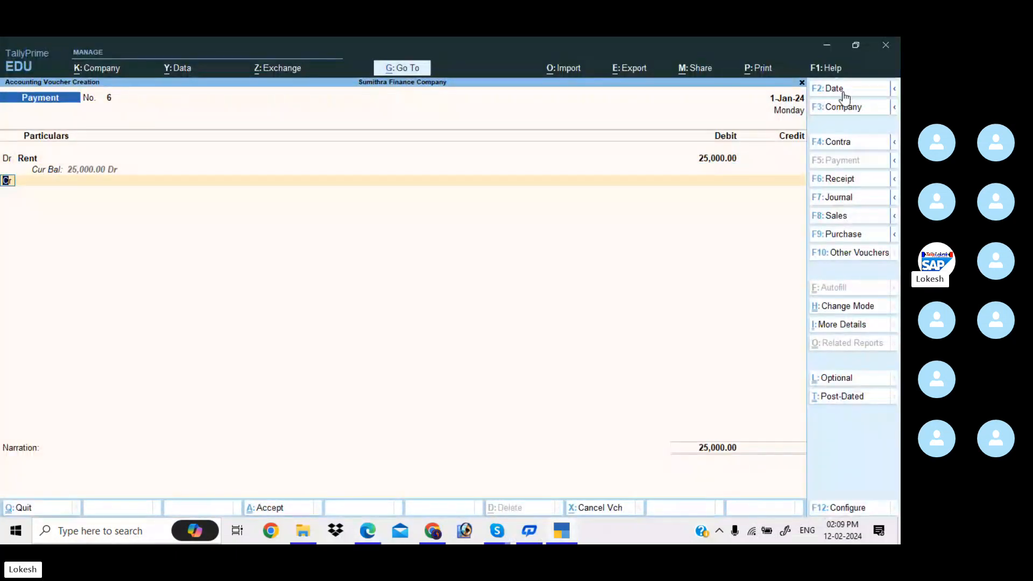
Add a debit line for Electricity Bill with 8,000 to the same payment voucher.
type("El")
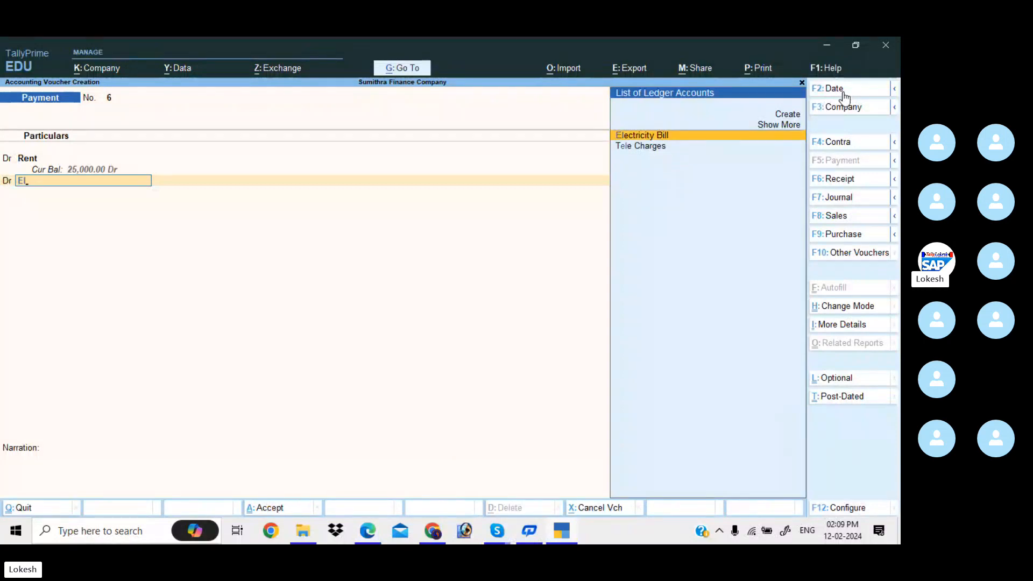
key("Return")
key("alt+Tab")
key("alt+Tab")
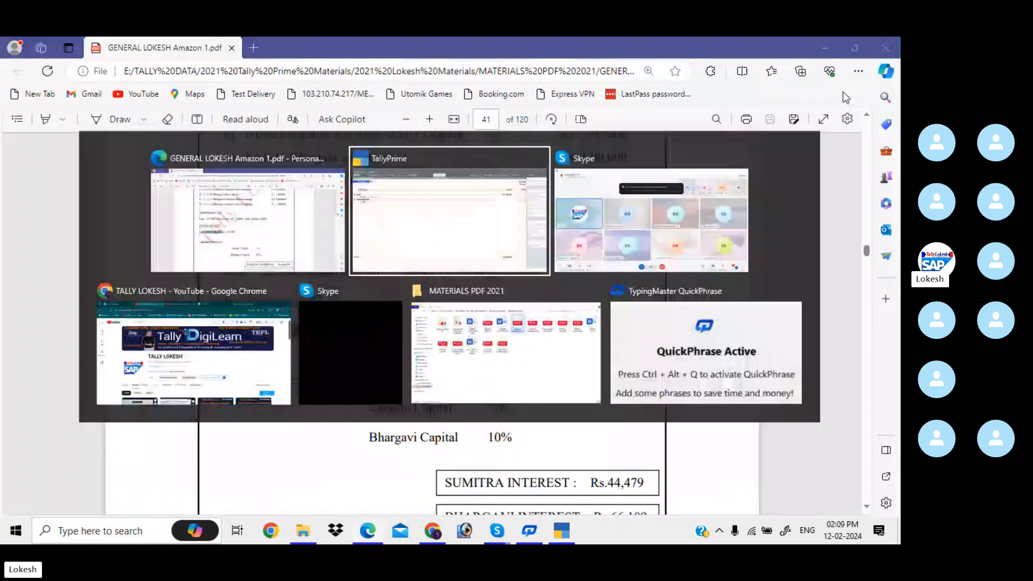
type("8000")
key("Return")
Add a debit line for Tele Charges with 5,000 to the 1-January payment.
type("d")
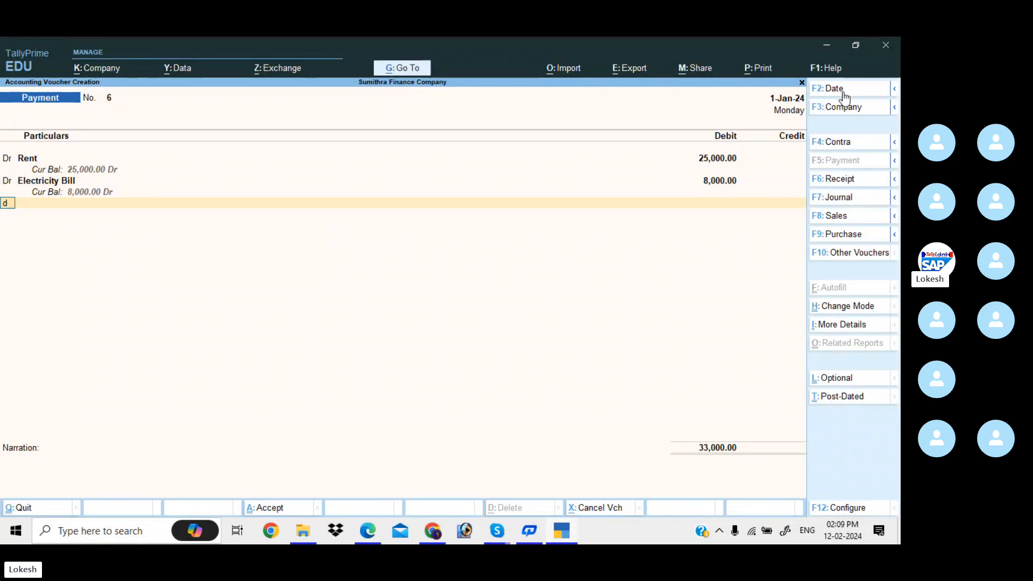
key("Return")
key("alt+Tab")
key("alt+Tab")
type("T")
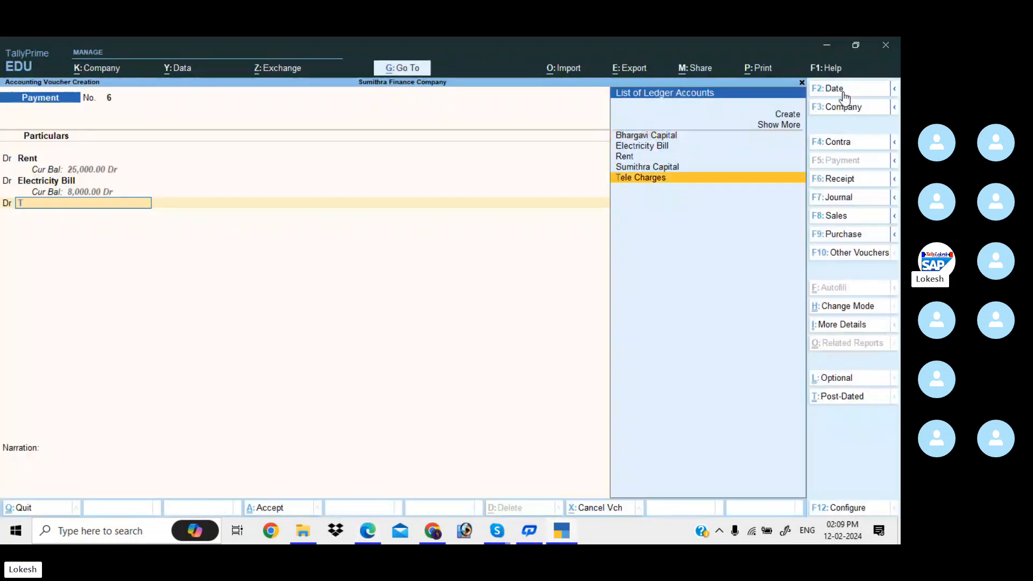
type("el")
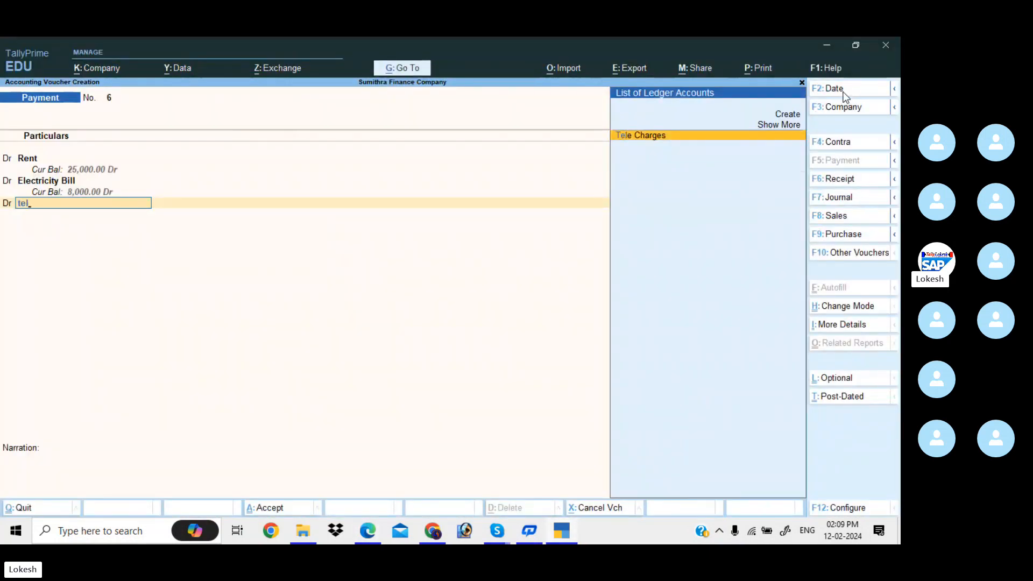
key("Return")
key("alt+Tab")
key("alt+Tab")
type("50")
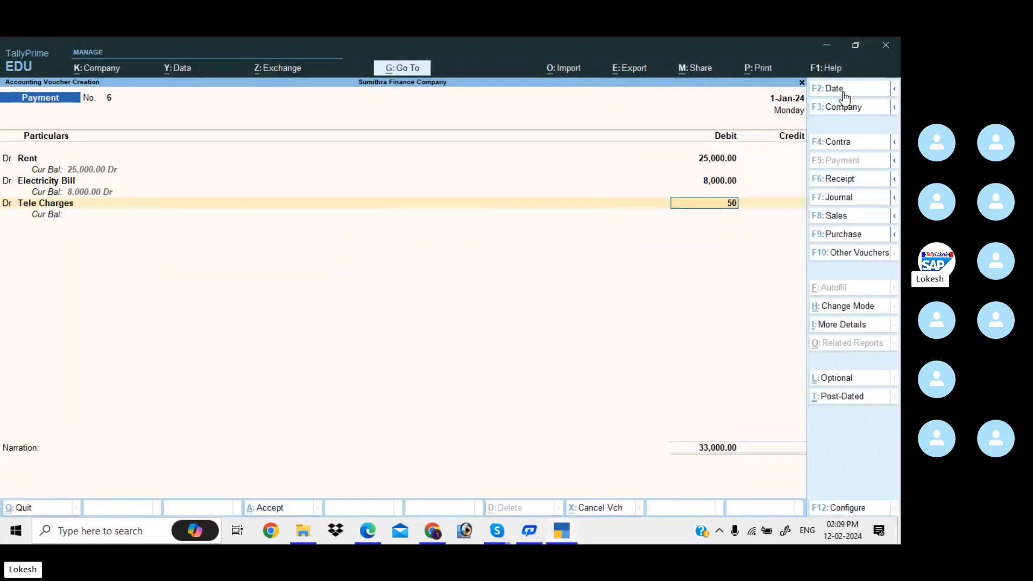
type("00")
key("Return")
Credit Cash with the full 38,000 of expenses and save the 1-January payment without a narration.
key("Return")
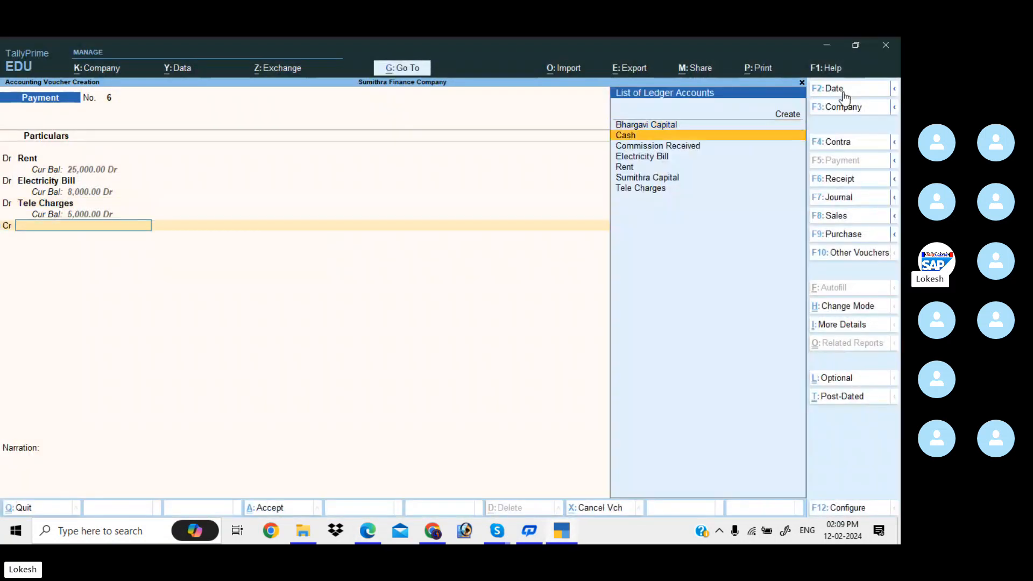
key("Return")
key("Return")
key("Return")
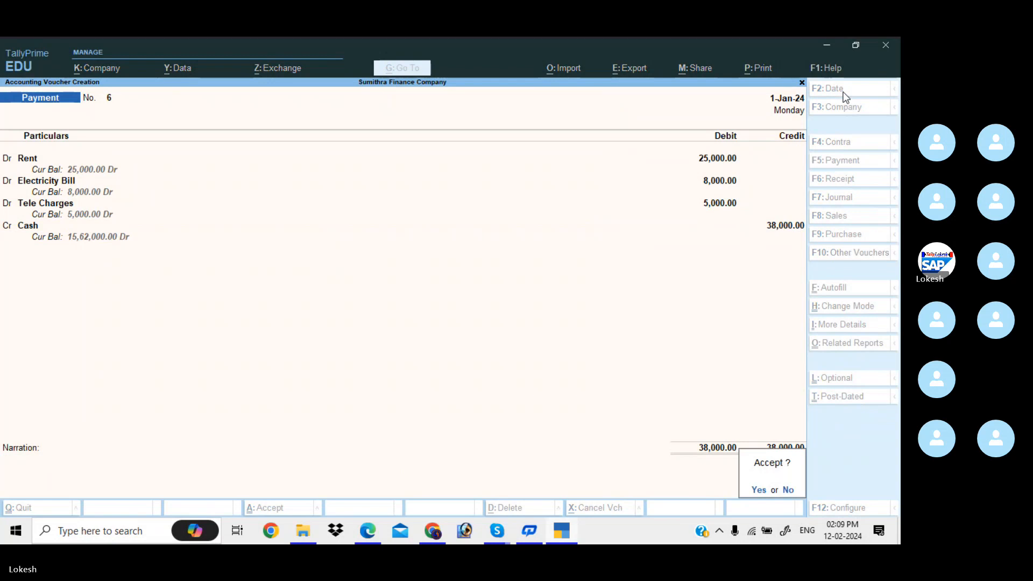
key("Return")
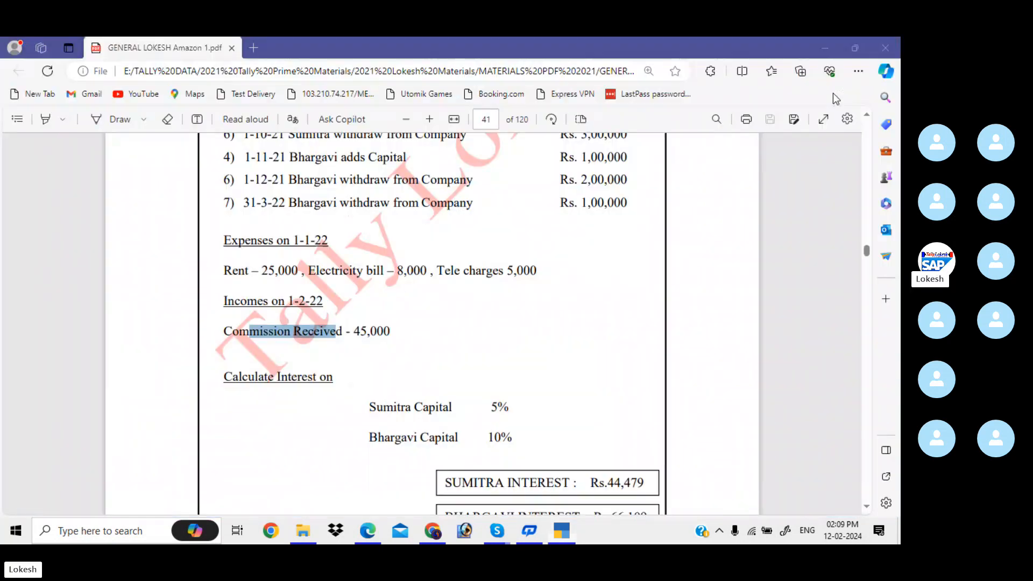
Check the income entry in the problem PDF and start a TallyPrime receipt voucher dated 1-Feb.
key("alt+Tab")
key("alt+Tab")
key("F6")
key("F2")
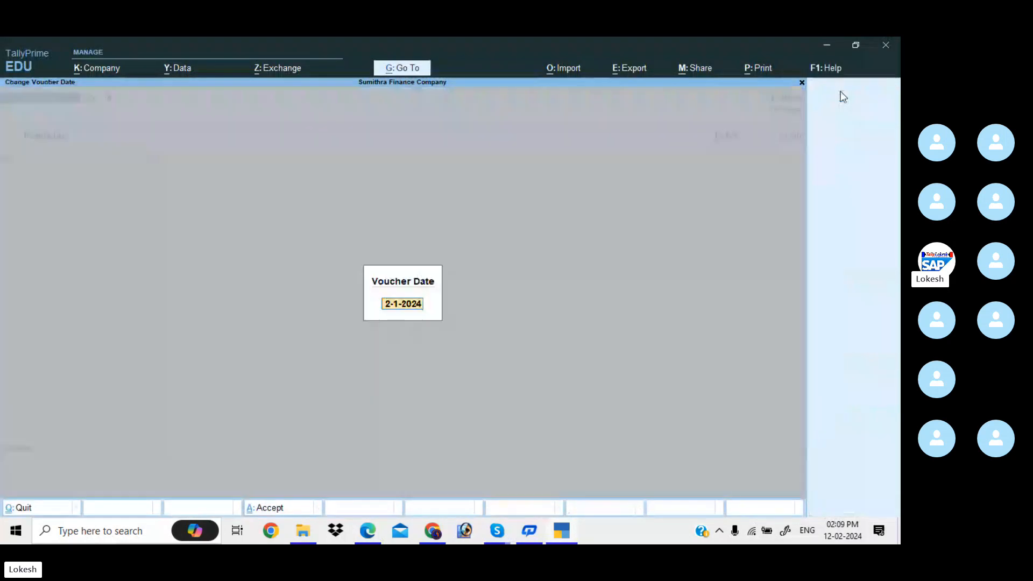
type("1-Feb-2")
key("Return")
Credit Commission Received with 45,000 against Cash and save the 1-February receipt without a narration.
key("Down")
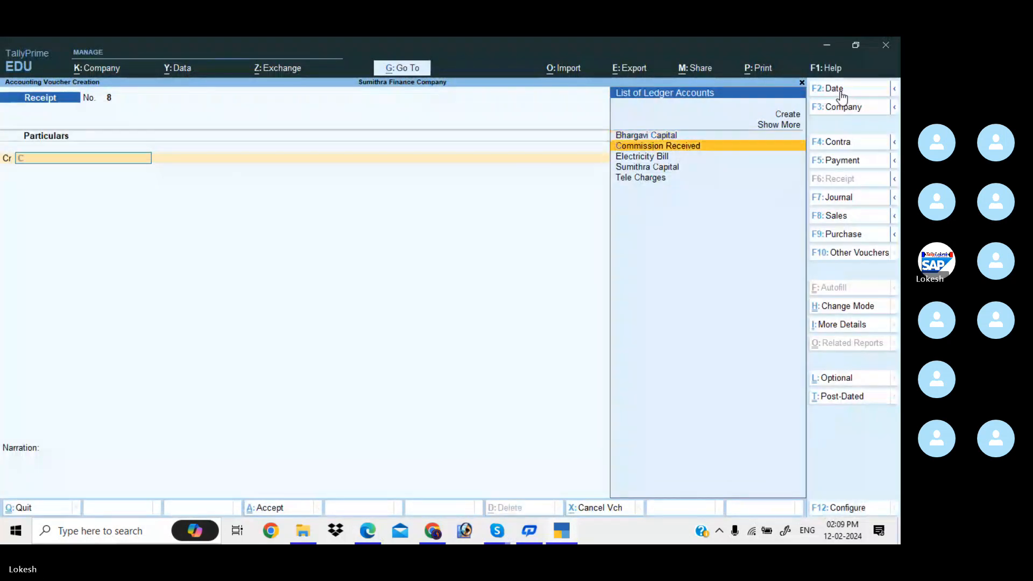
type("com")
key("Return")
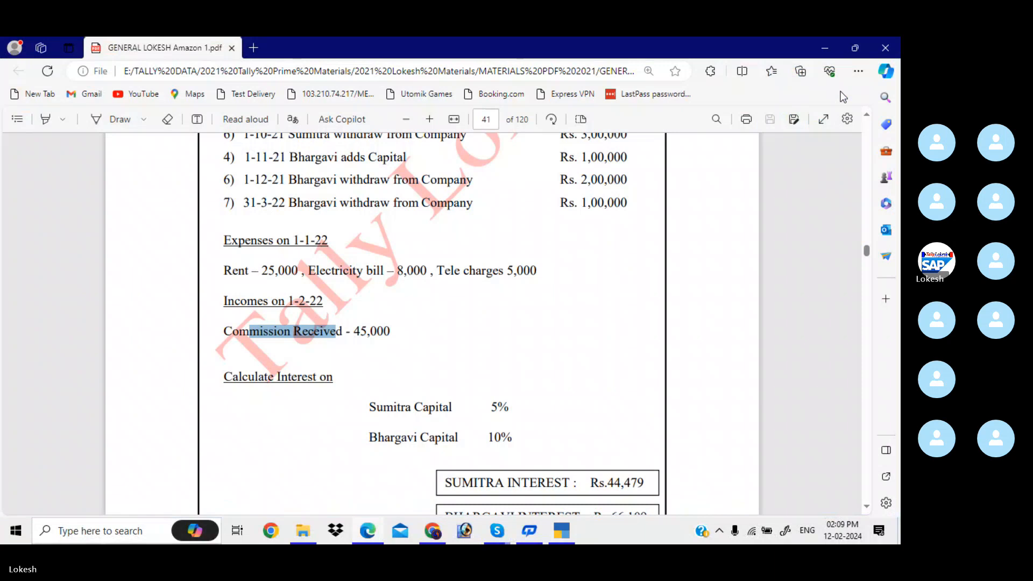
key("alt+Tab")
type("45000")
key("Return")
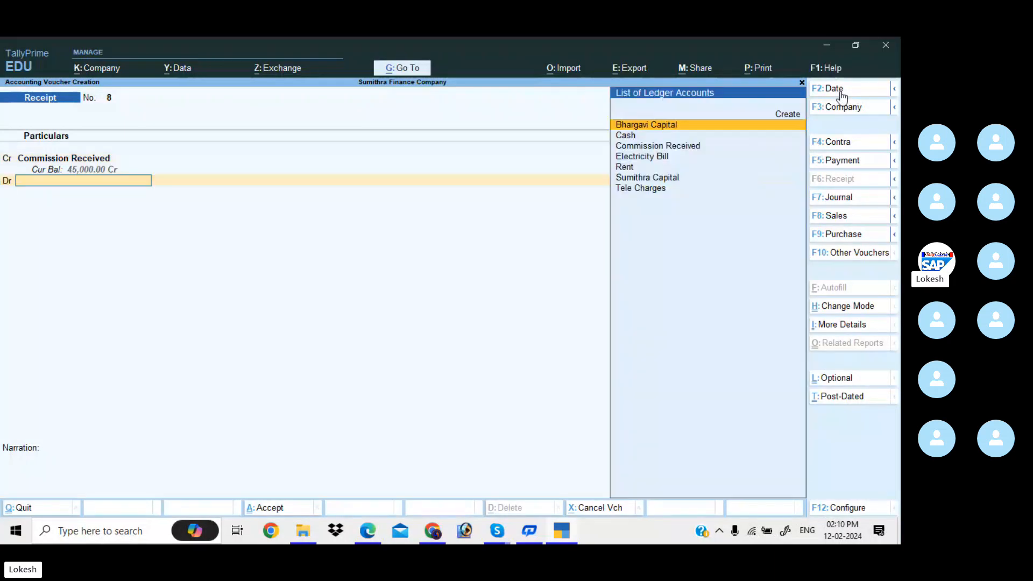
key("Down")
key("Return")
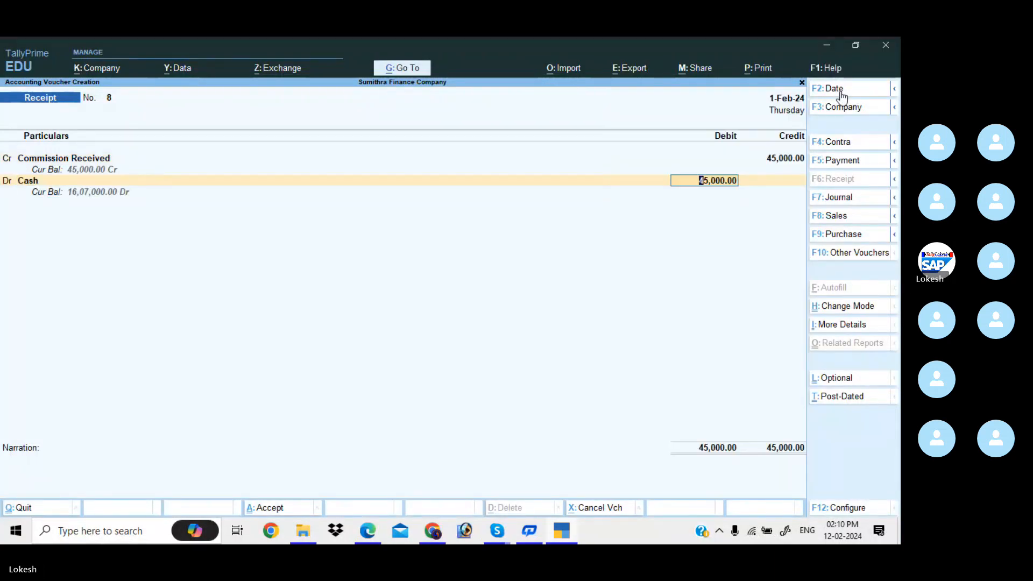
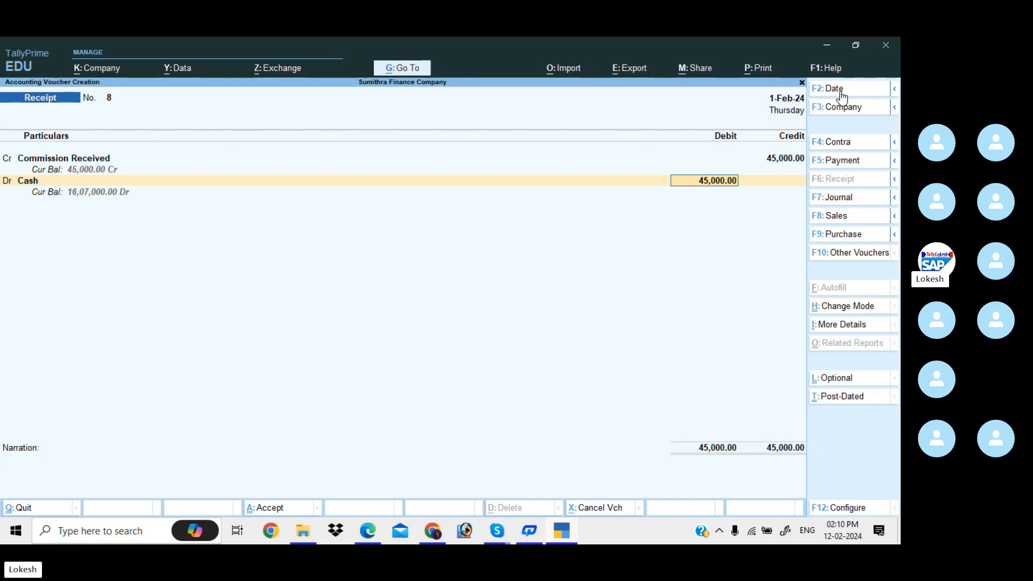
key("Return")
key("Return")
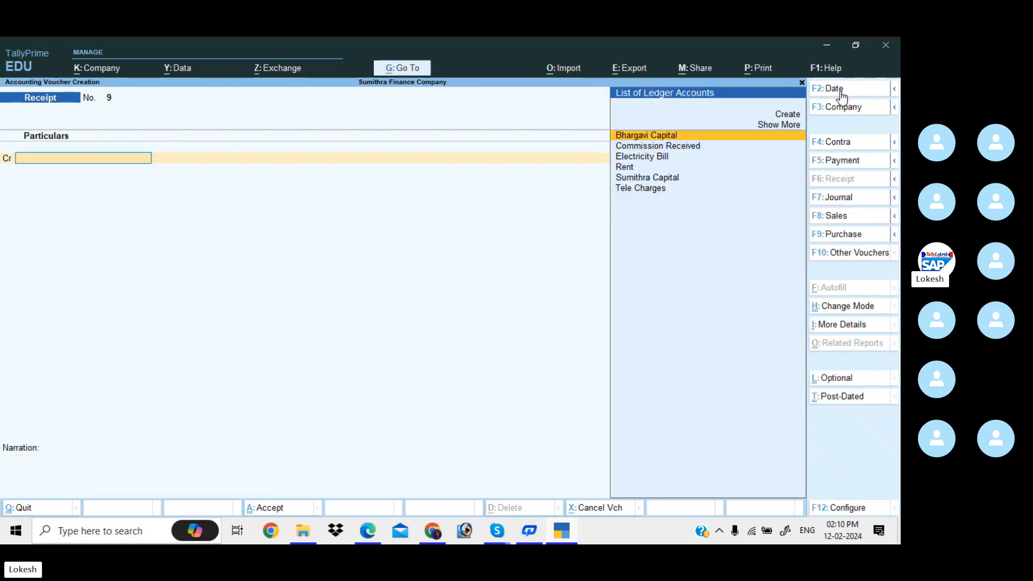
key("Return")
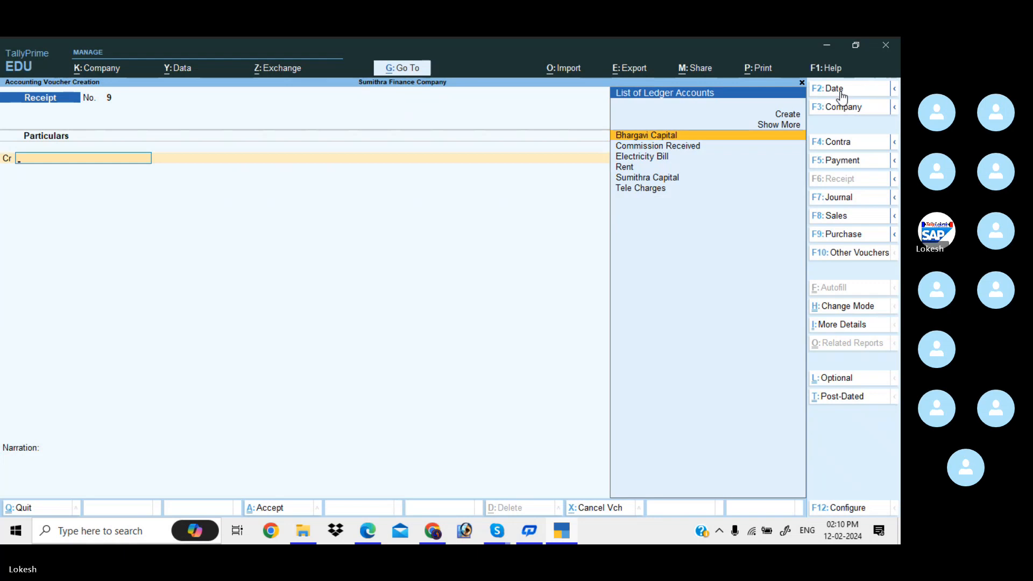
Leave voucher entry and display the Day Book for the whole period, 1-Apr-23 to 31-Mar-24, by clearing its From and To dates.
key("Escape")
key("Return")
key("Down")
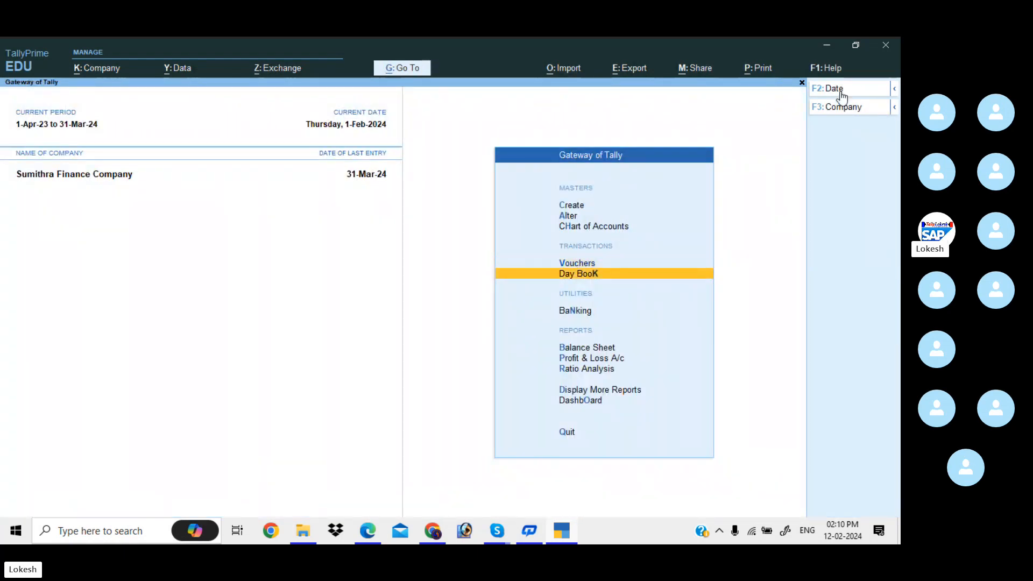
key("Return")
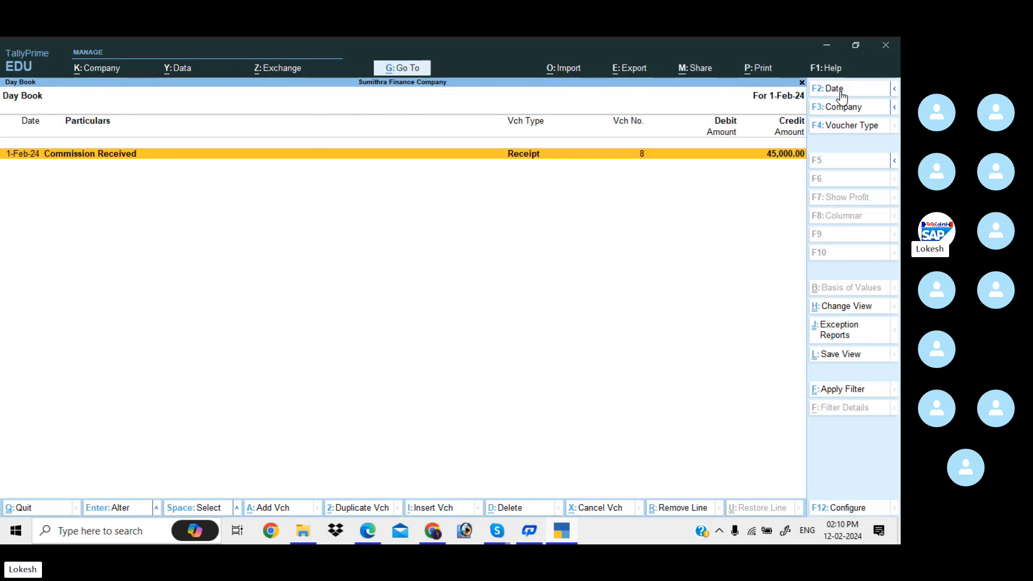
key("alt")
left_click(842, 96)
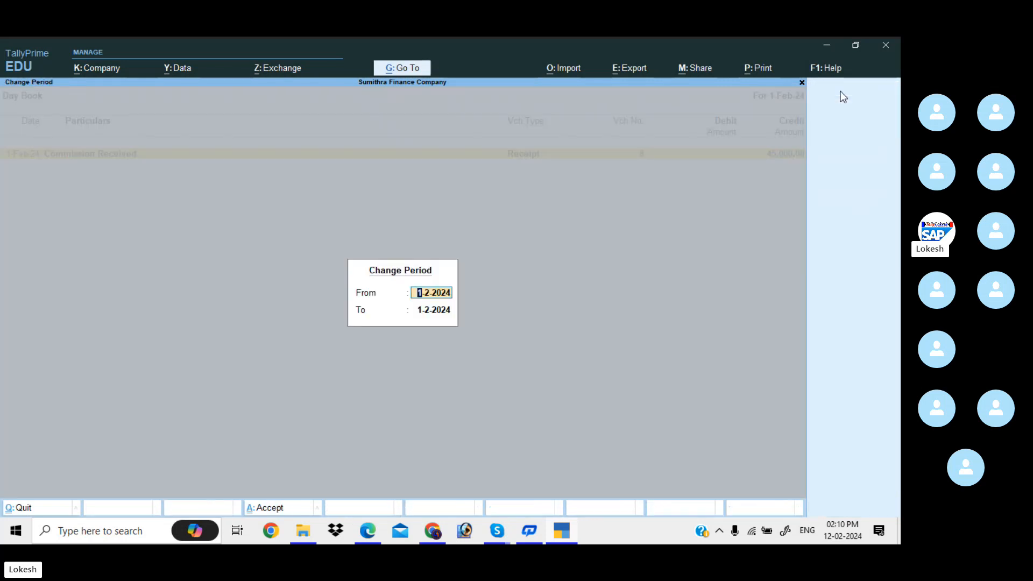
key("BackSpace")
key("Return")
key("BackSpace")
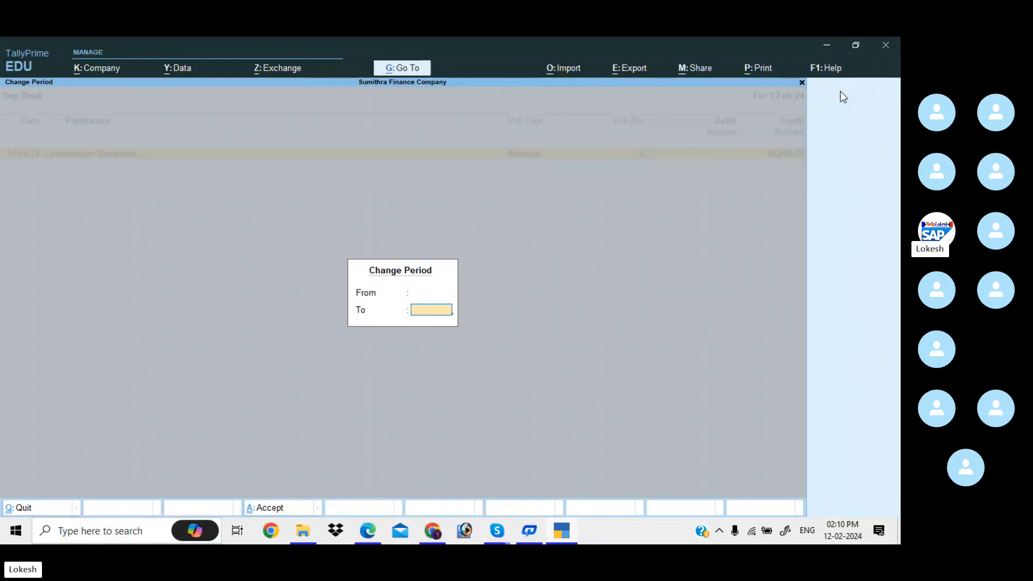
key("Return")
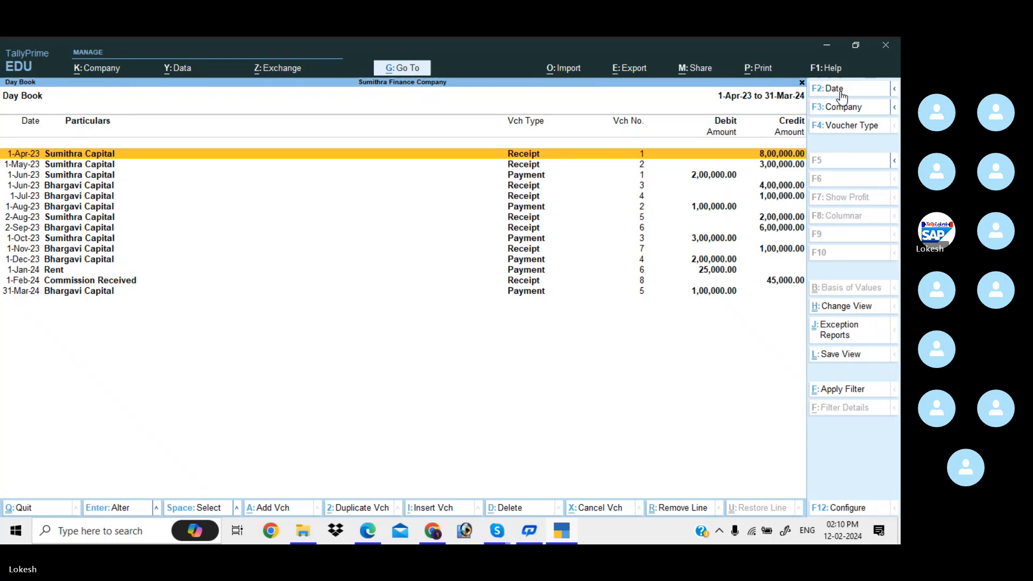
Leave the Day Book and display the Profit & Loss A/c with each indirect expense and income ledger broken out.
key("Escape")
key("Down")
key("Down")
key("Down")
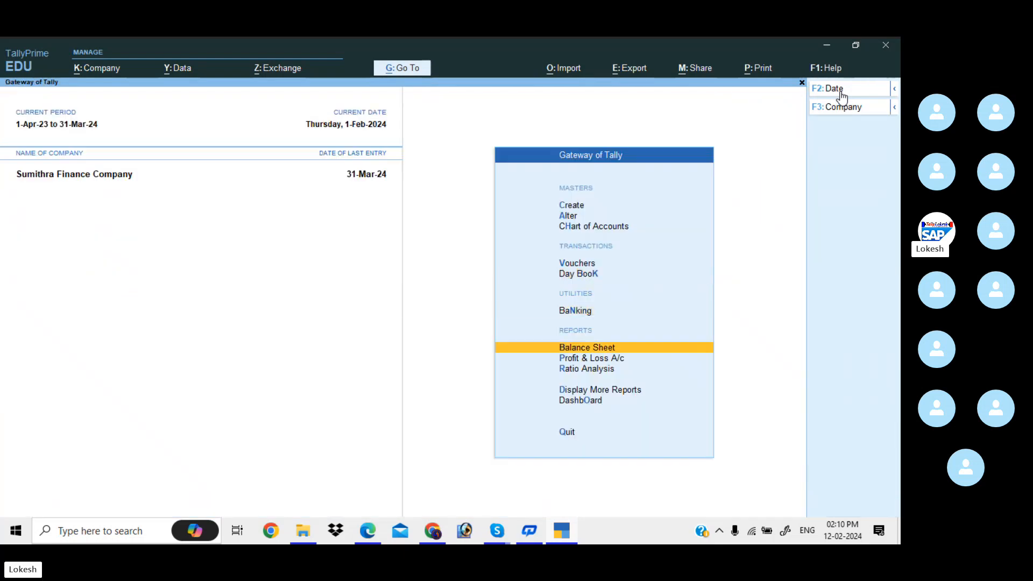
key("Return")
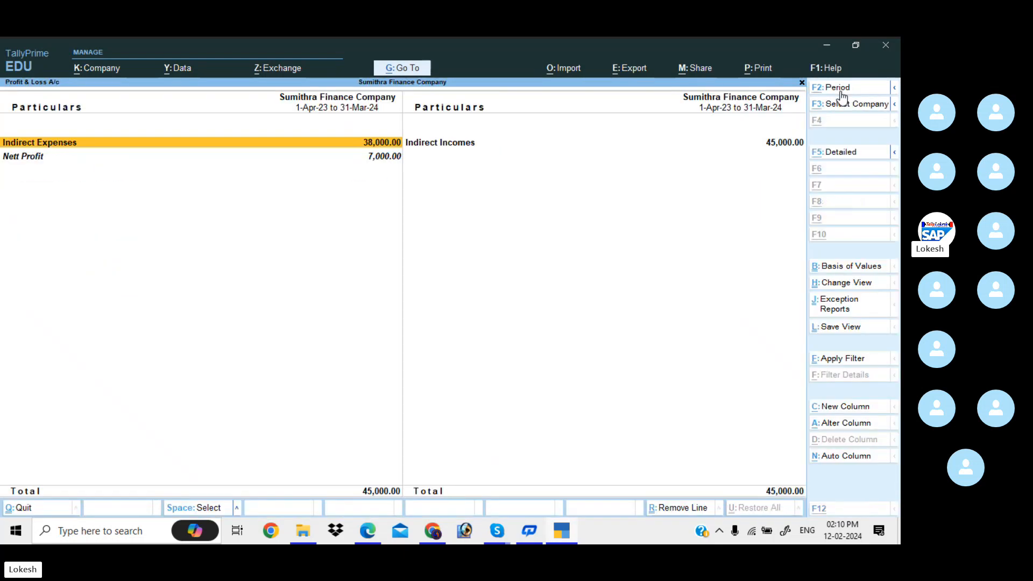
key("alt+F5")
key("Down")
key("Down")
key("Down")
key("Down")
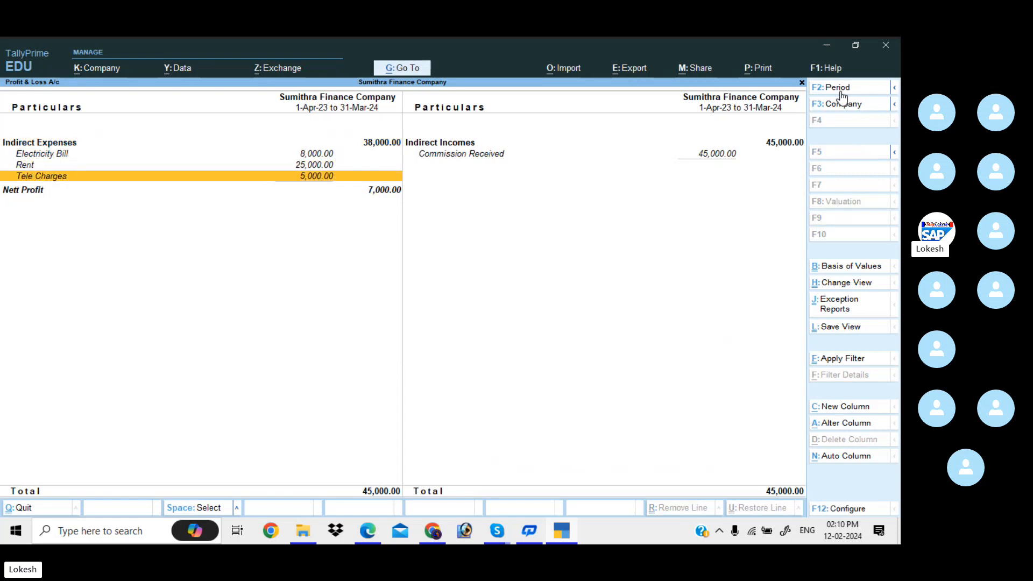
Examine the expense ledgers, Commission Received and the Nett Profit line in the detailed Profit & Loss A/c.
key("Up")
key("Right")
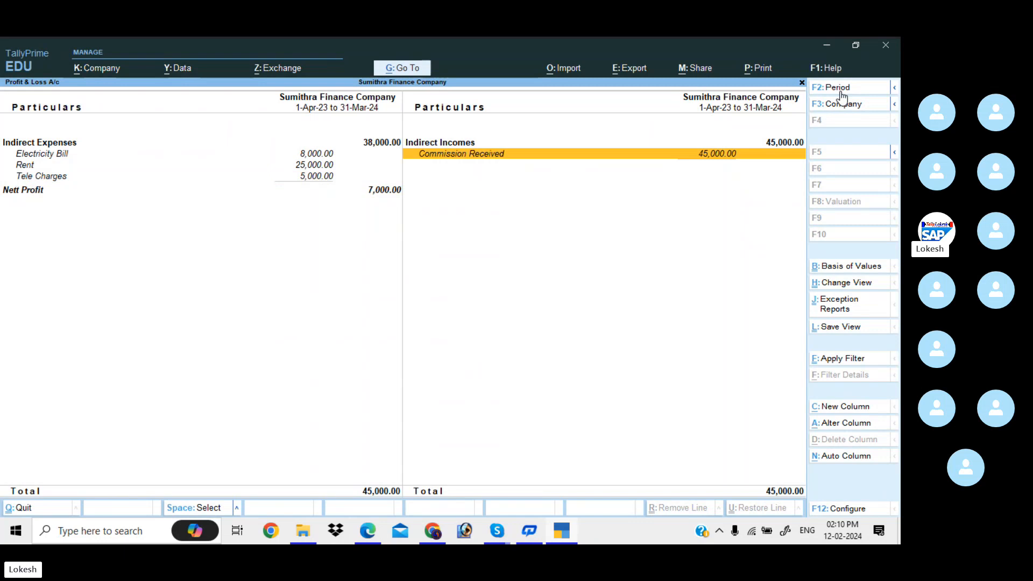
key("Left")
key("Up")
key("Down")
key("Down")
key("Down")
key("Down")
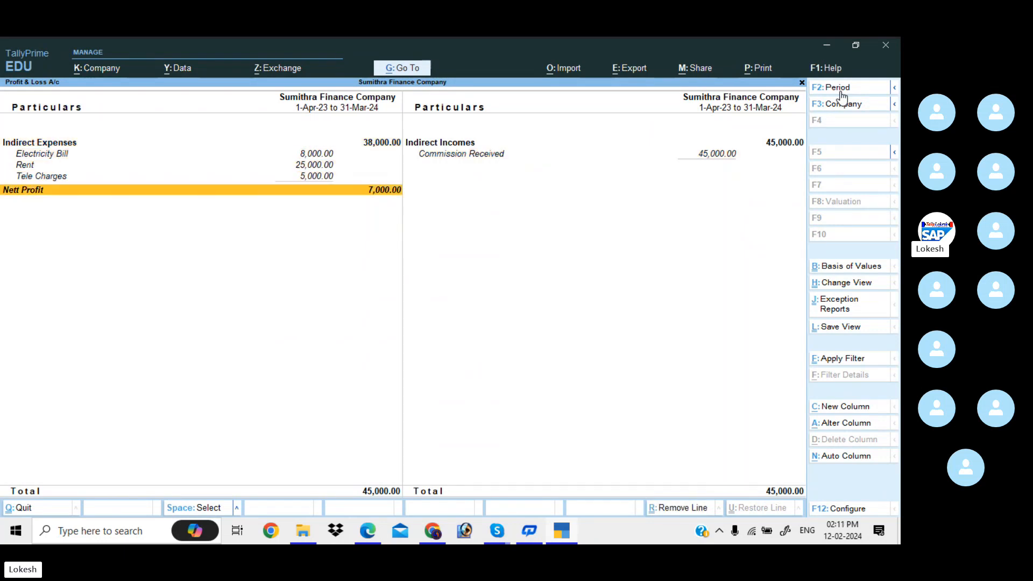
Leave the Profit & Loss A/c, open the Dashboard and look through its tiles down to Inventory Details.
key("Escape")
key("Down")
key("Down")
key("Down")
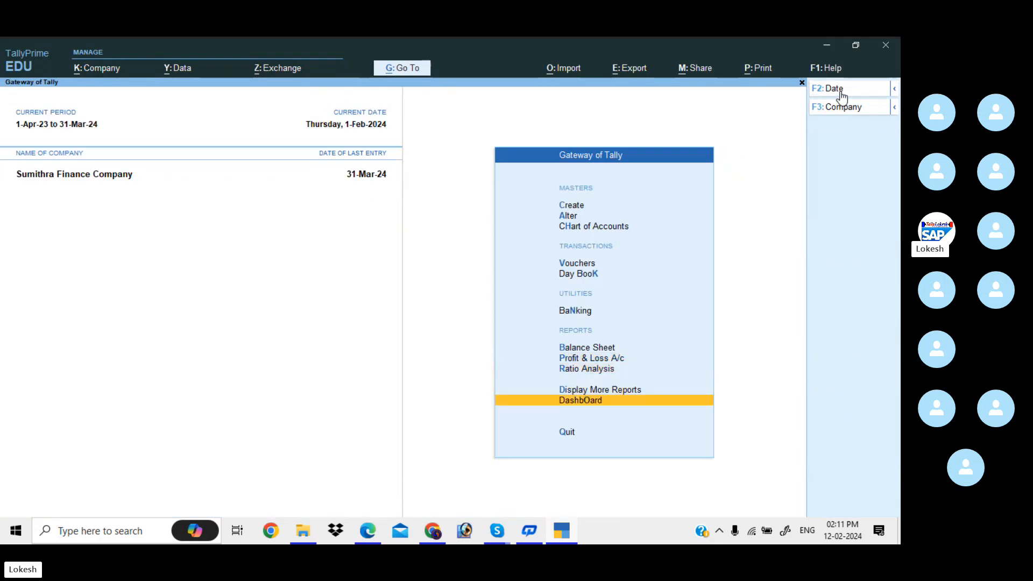
key("Return")
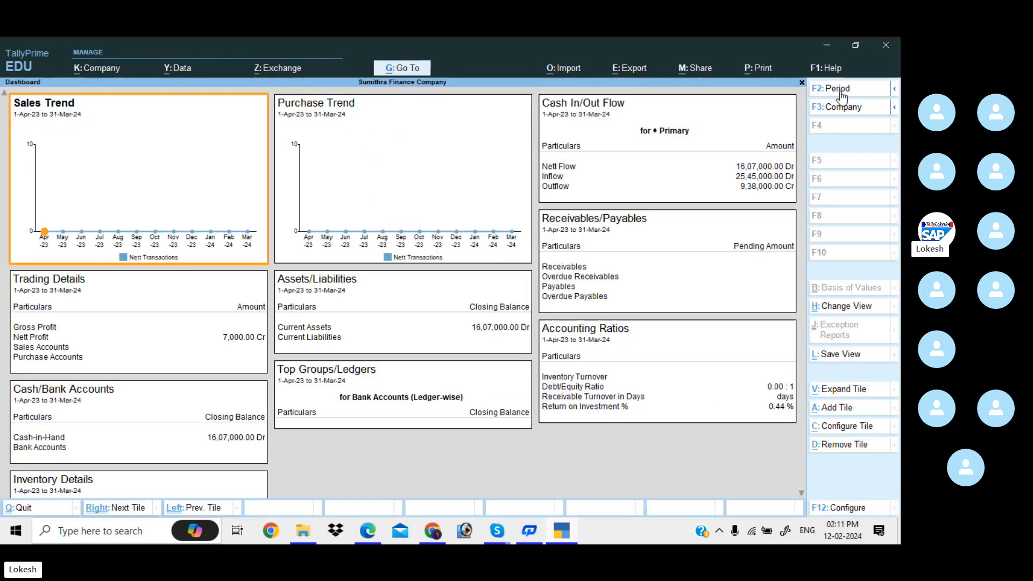
scroll(394, 238, "down", 9)
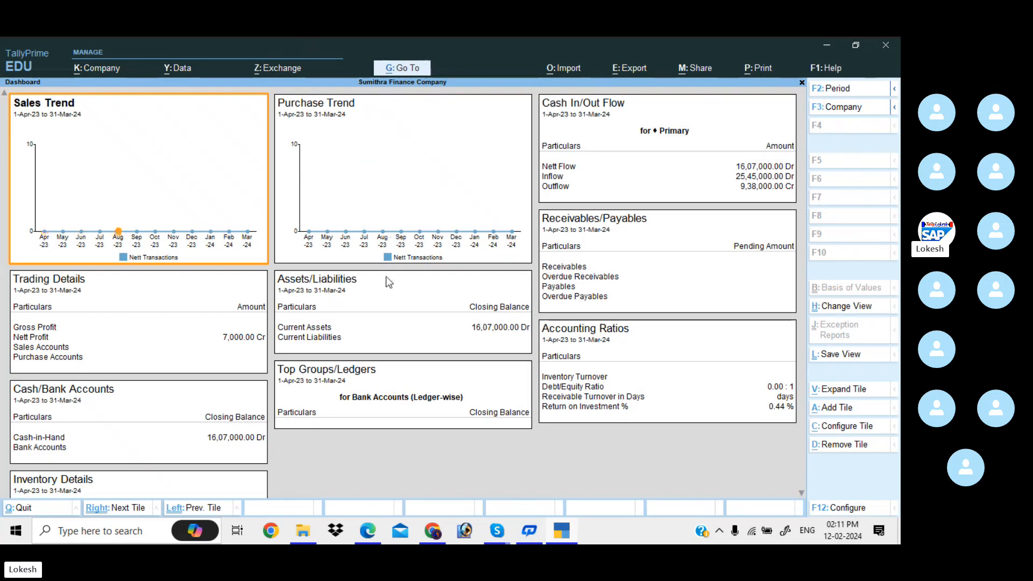
left_click(803, 493)
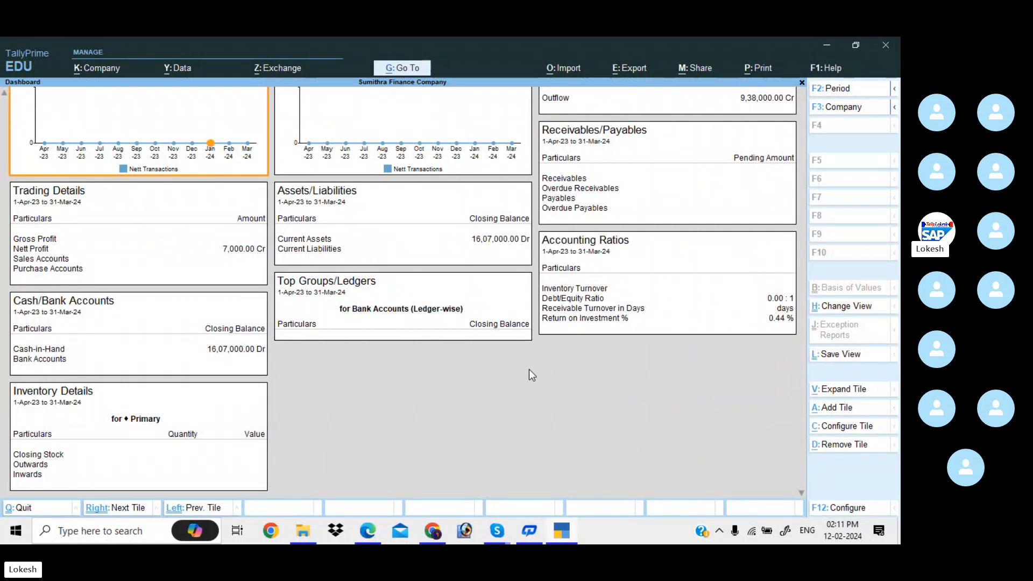
Switch to the Skype call, list its participants and mute the guest user who is on the call.
left_click(502, 533)
left_click(457, 473)
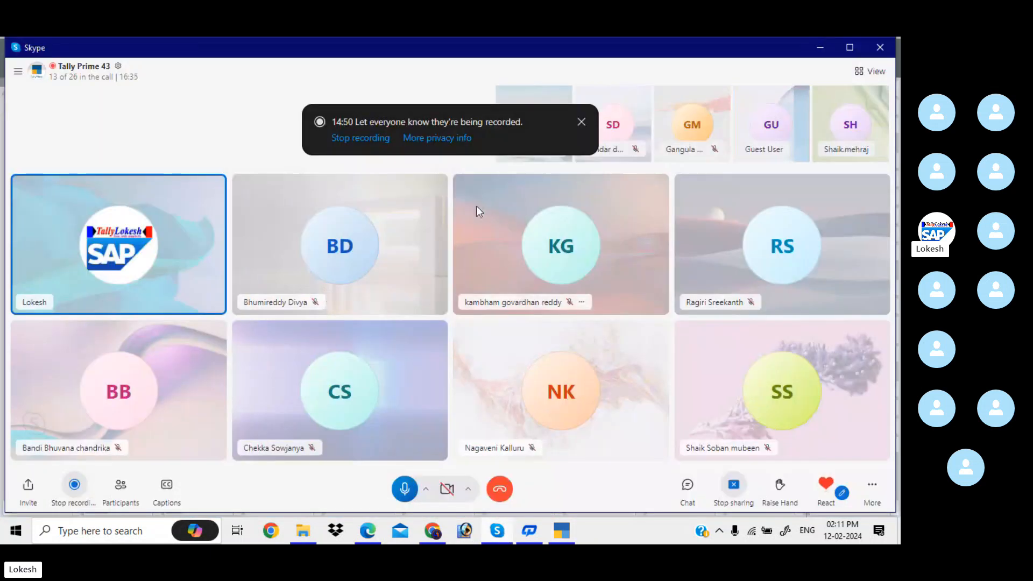
left_click(124, 492)
left_click(543, 373)
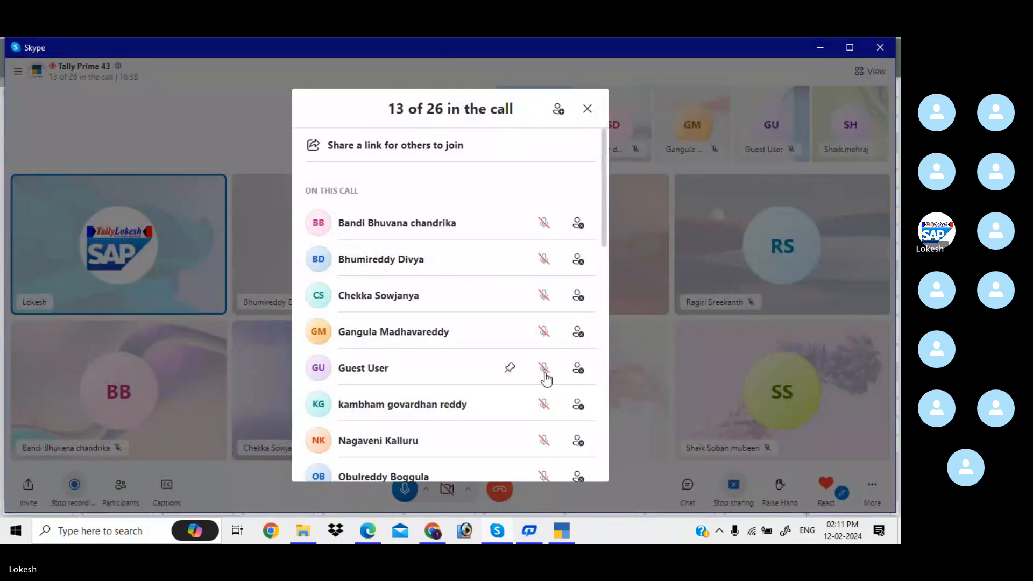
Ring the invited participants listed as not on the Skype call, and close the participant list.
scroll(549, 310, "down", 1)
scroll(549, 311, "down", 10)
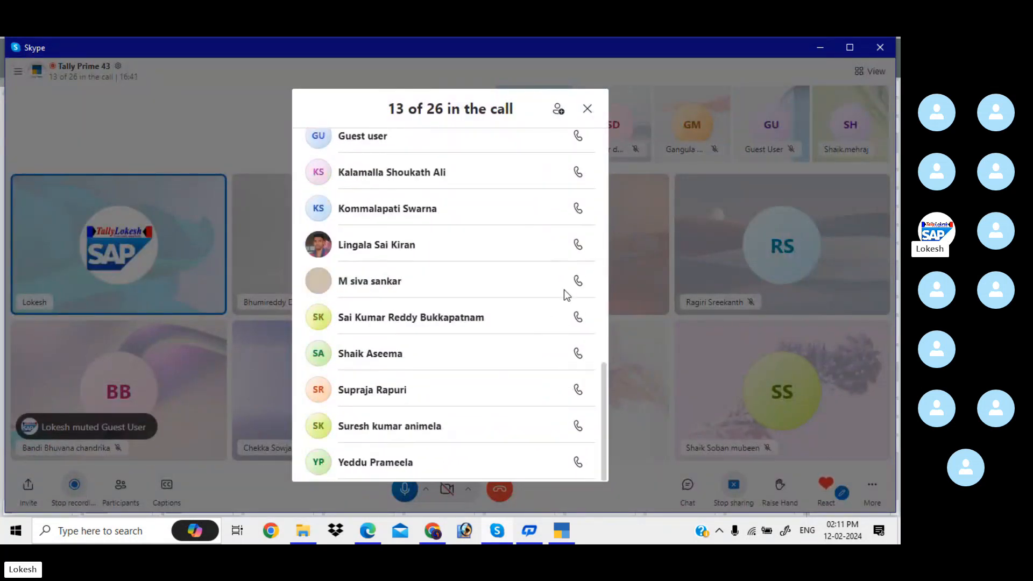
scroll(562, 298, "up", 5)
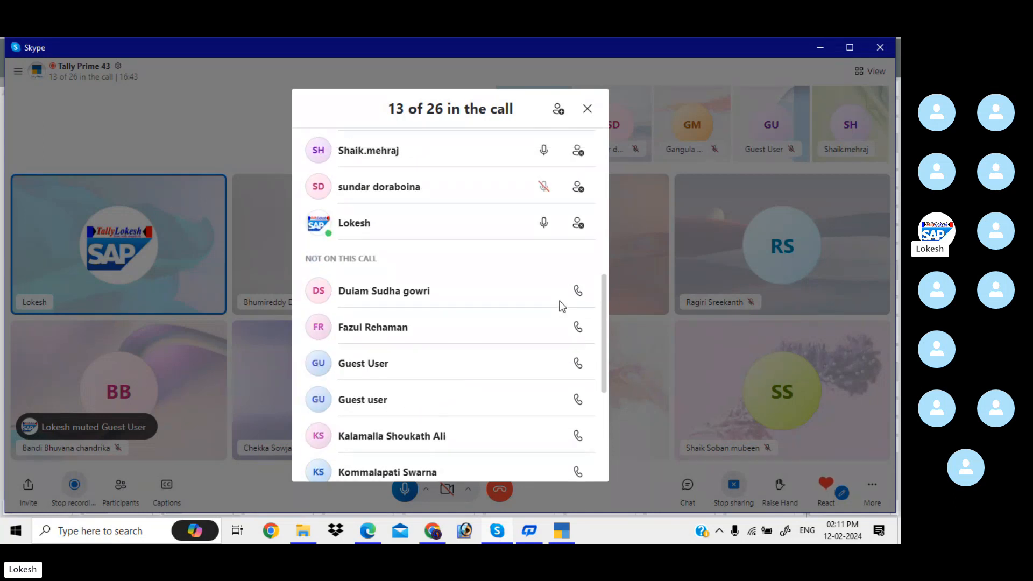
left_click(577, 291)
left_click(578, 327)
left_click(578, 363)
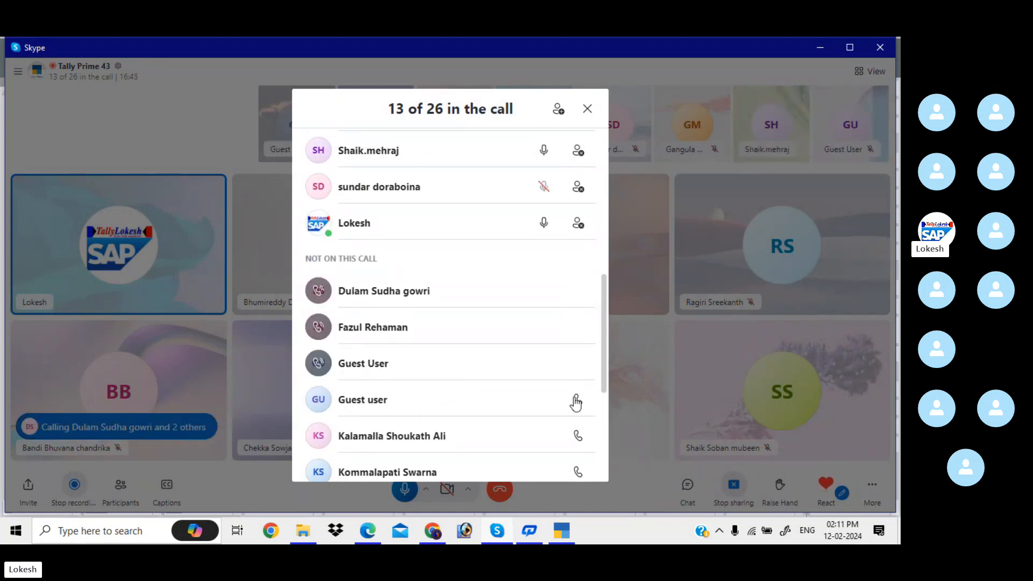
left_click(578, 399)
left_click(578, 471)
scroll(560, 427, "down", 2)
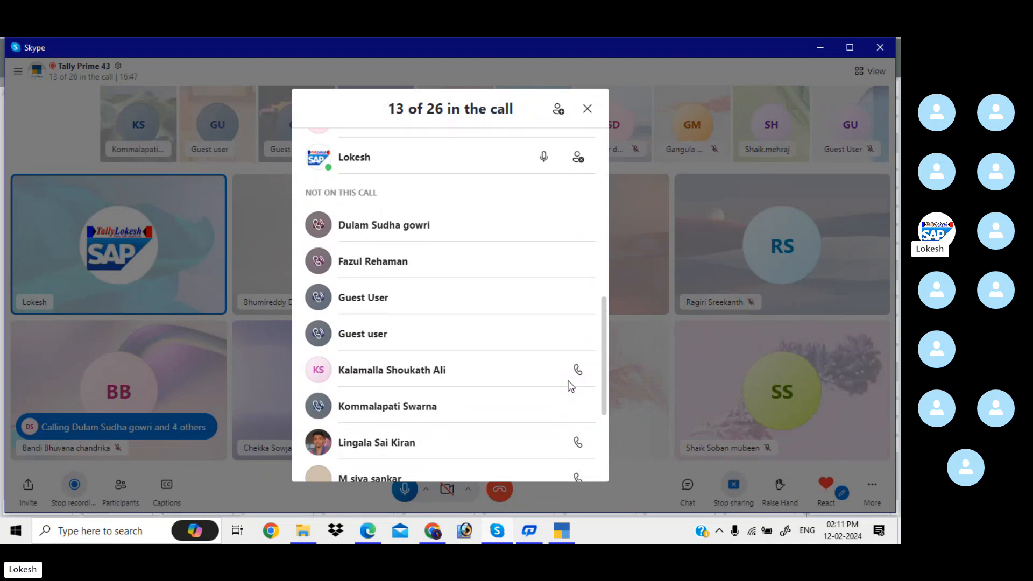
left_click(576, 371)
scroll(575, 366, "down", 3)
left_click(578, 245)
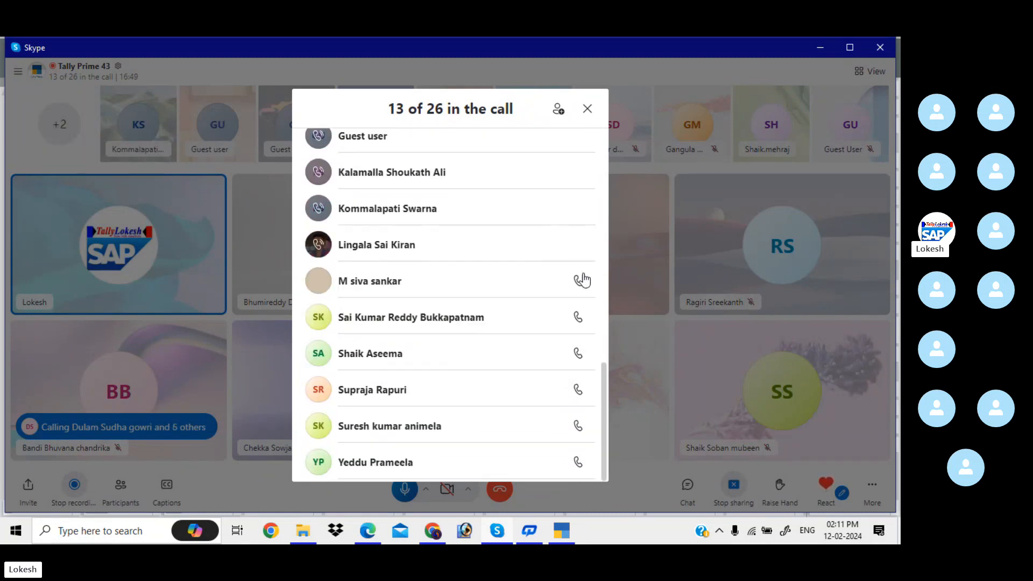
left_click(577, 280)
left_click(577, 318)
left_click(577, 353)
left_click(578, 390)
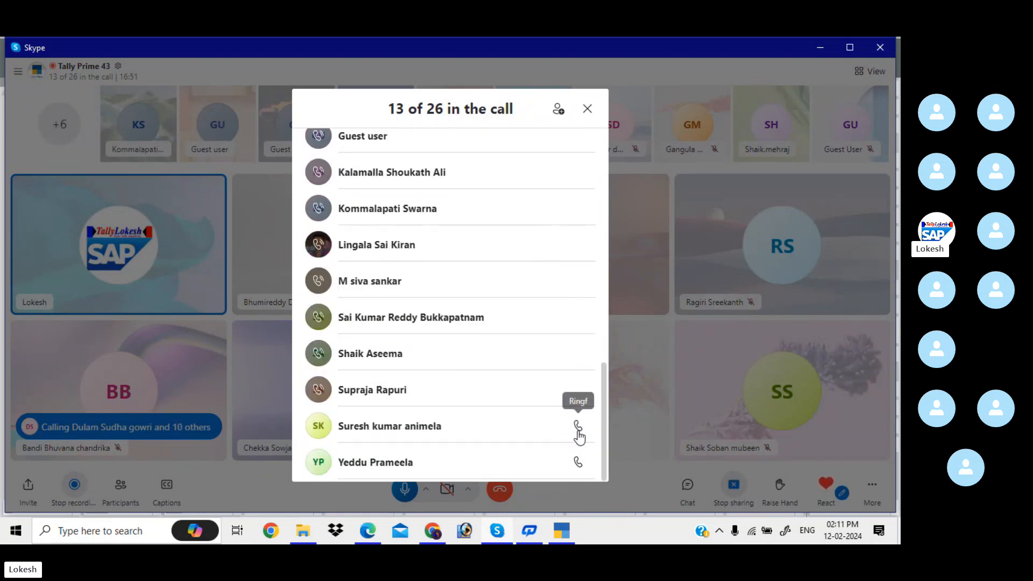
left_click(579, 463)
left_click(587, 108)
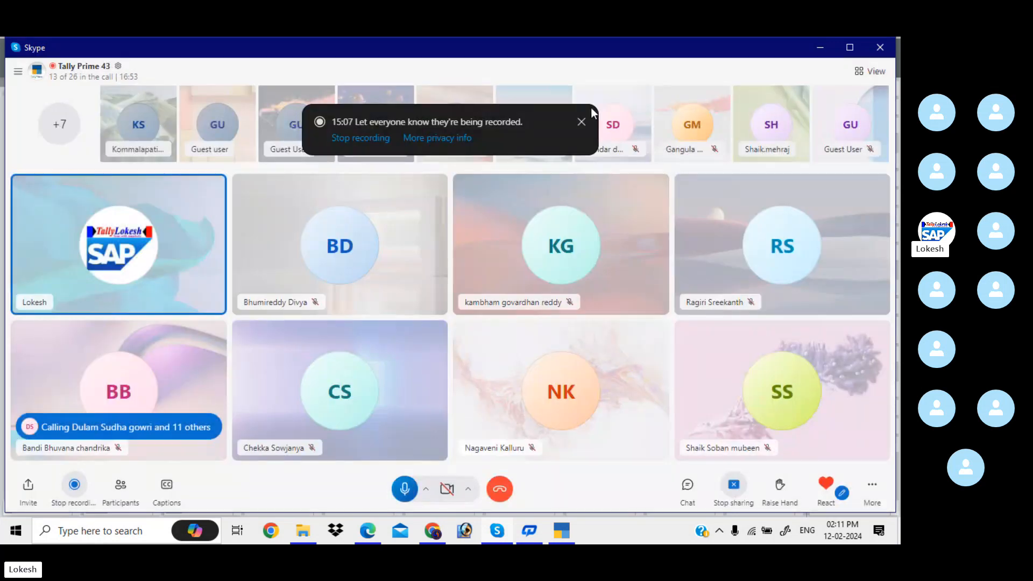
Switch back to TallyPrime, leave the Dashboard and bring up the Interest Calculations choices for the statements of accounts.
left_click(561, 530)
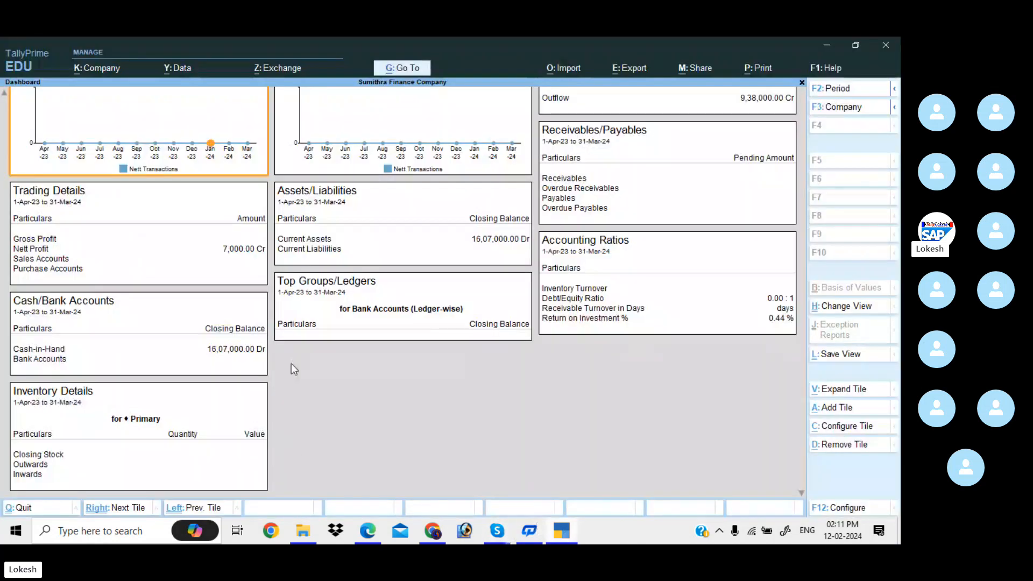
key("Escape")
key("Up")
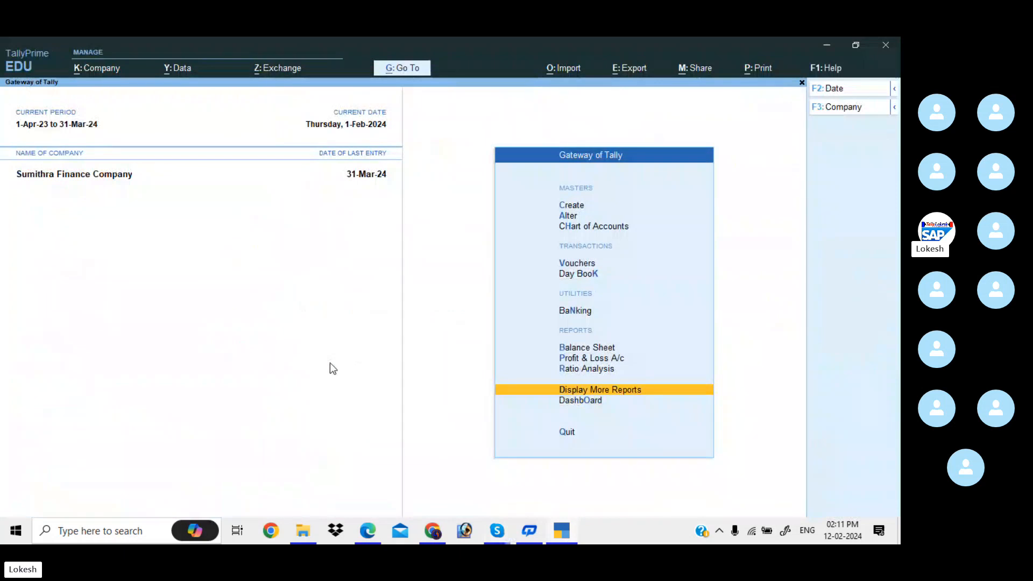
key("Return")
key("Down")
key("Down")
key("Down")
key("Down")
key("Down")
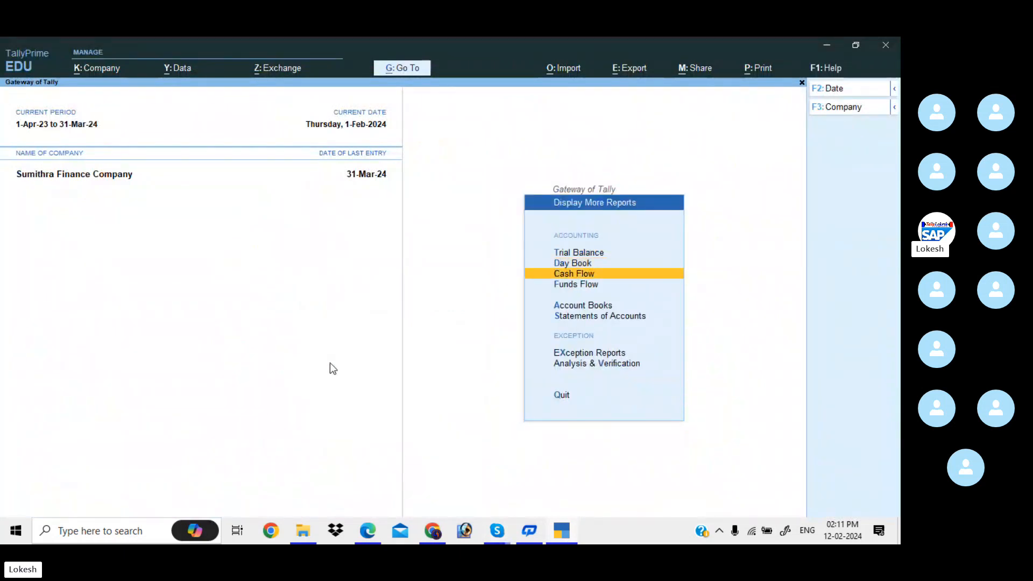
key("Return")
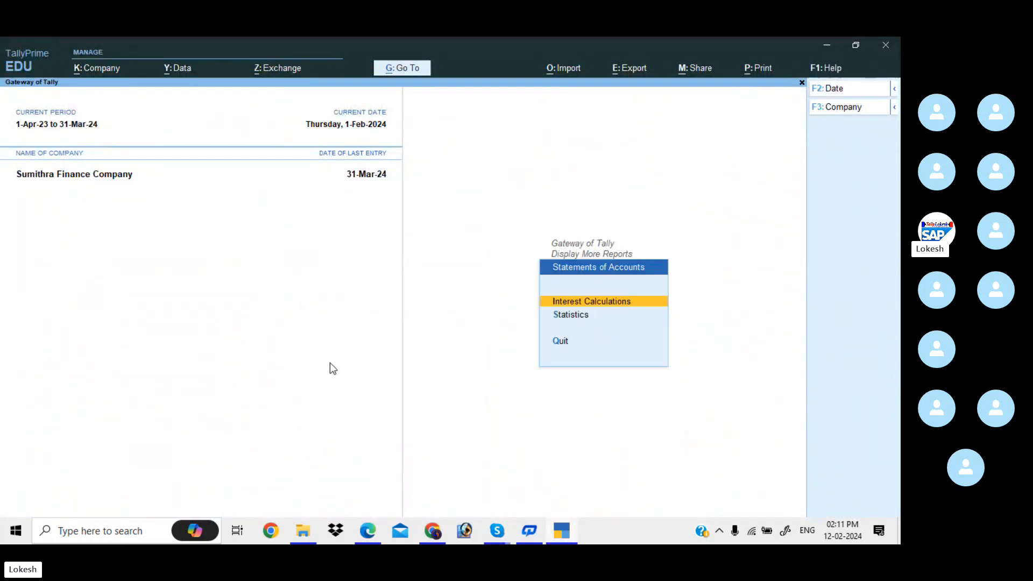
key("Return")
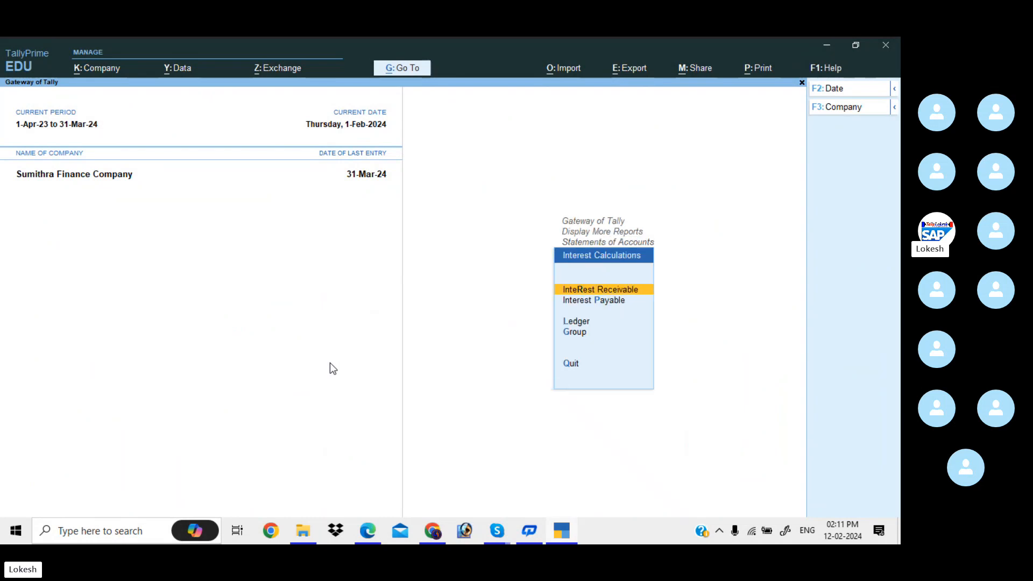
Display the ledger interest calculation for Sumithra Capital and compare its total with the answer in the problem PDF.
key("Down")
key("Down")
key("Return")
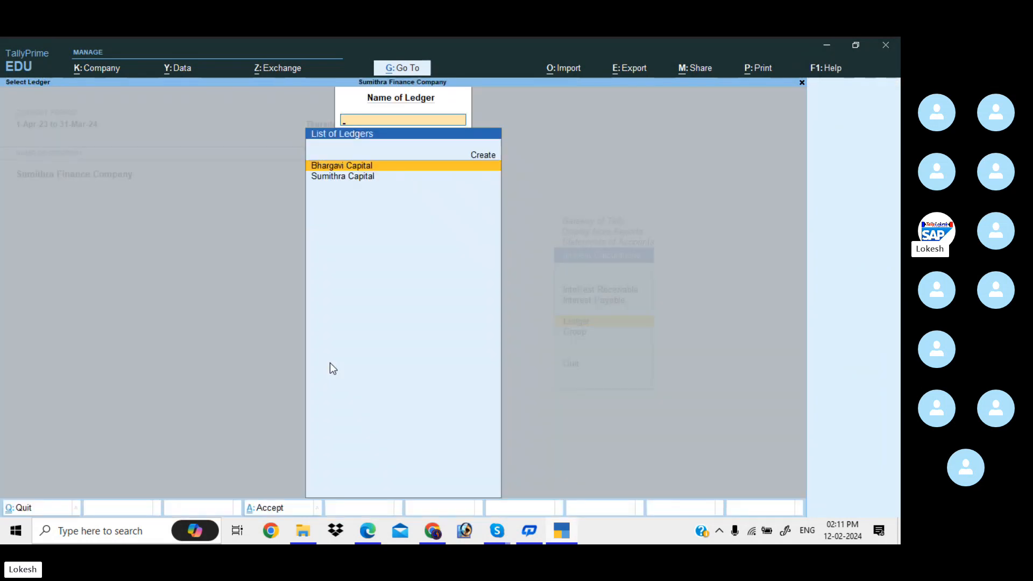
key("Down")
key("Return")
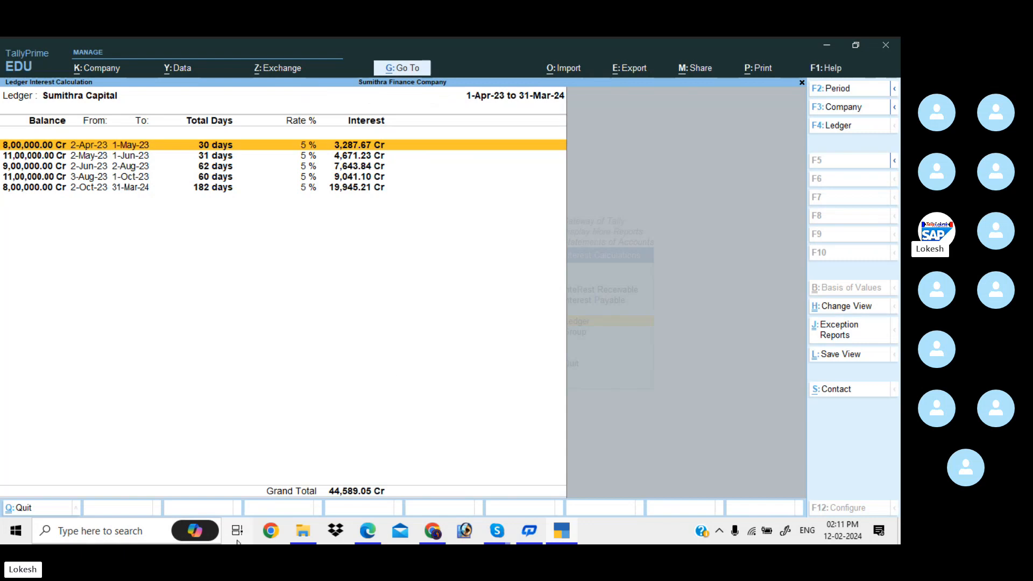
left_click(374, 534)
scroll(430, 468, "down", 2)
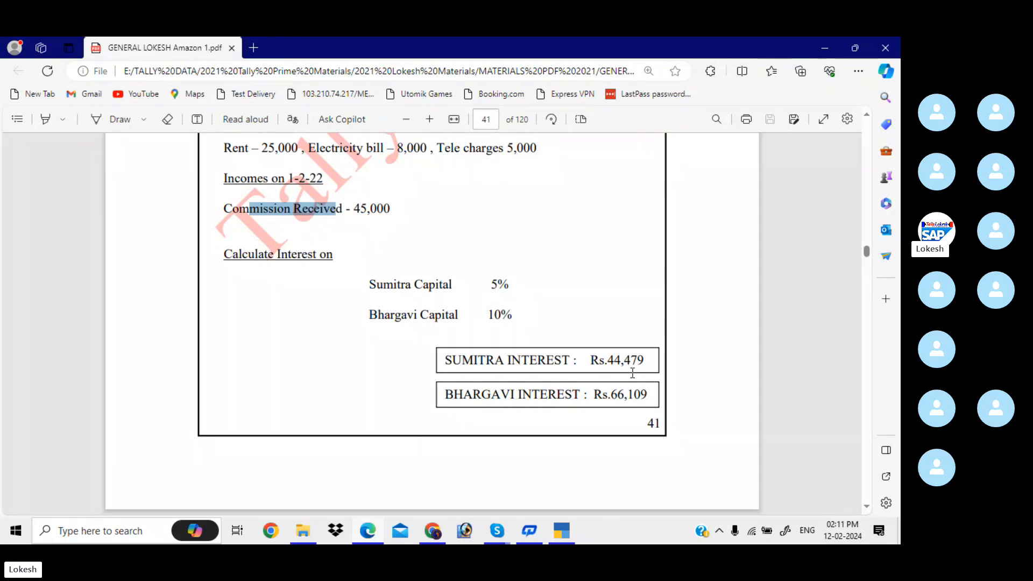
left_click(562, 533)
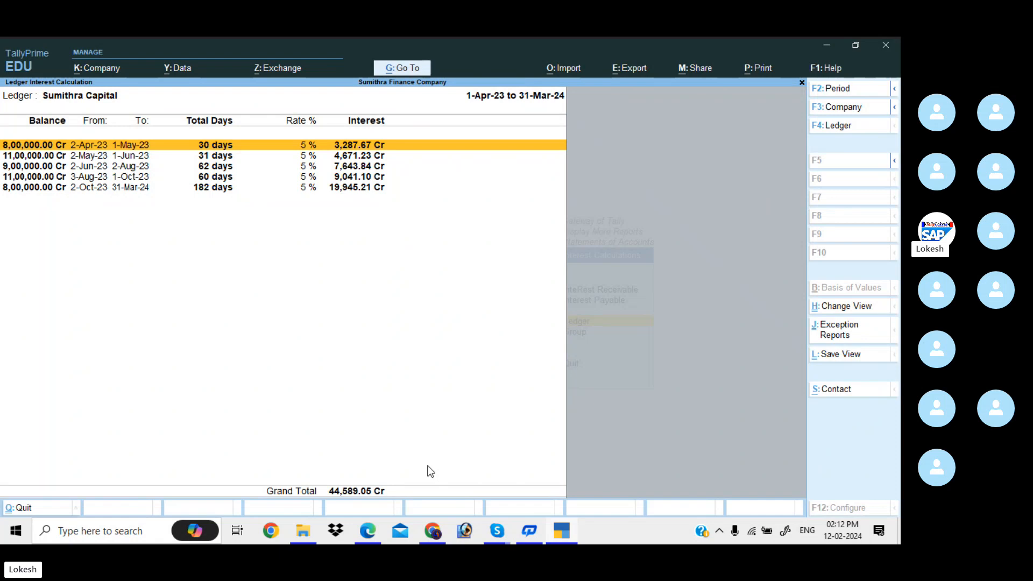
Display the ledger interest calculation for Bhargavi Capital and compare its total with the answer in the problem PDF.
key("Escape")
key("Up")
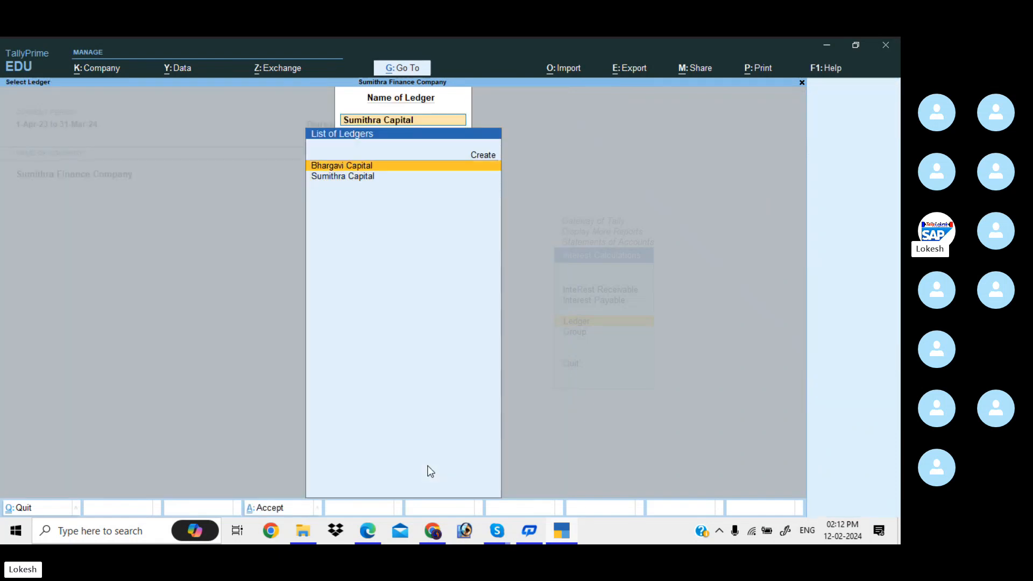
key("Return")
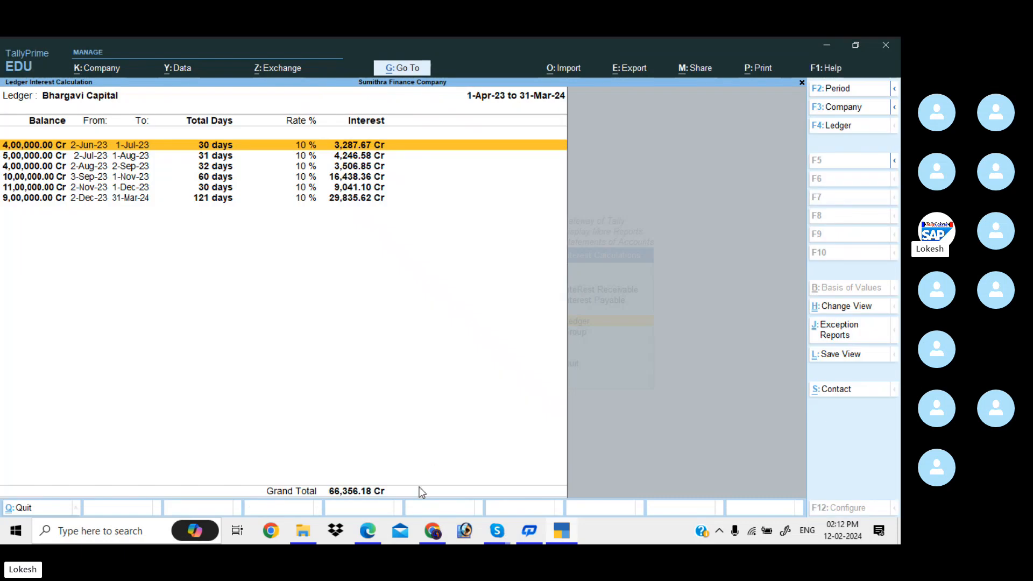
left_click(367, 531)
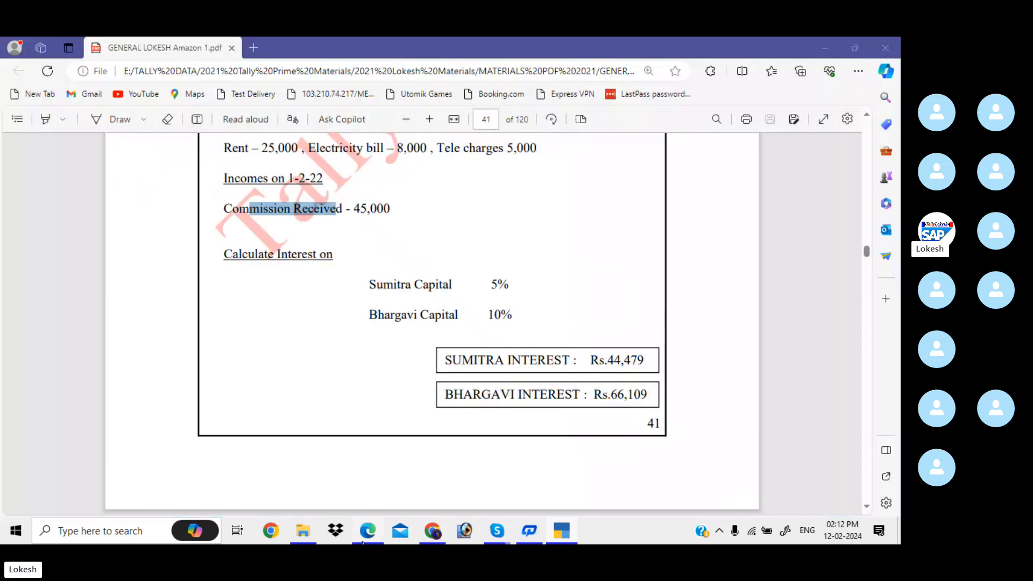
left_click_drag(447, 395, 647, 392)
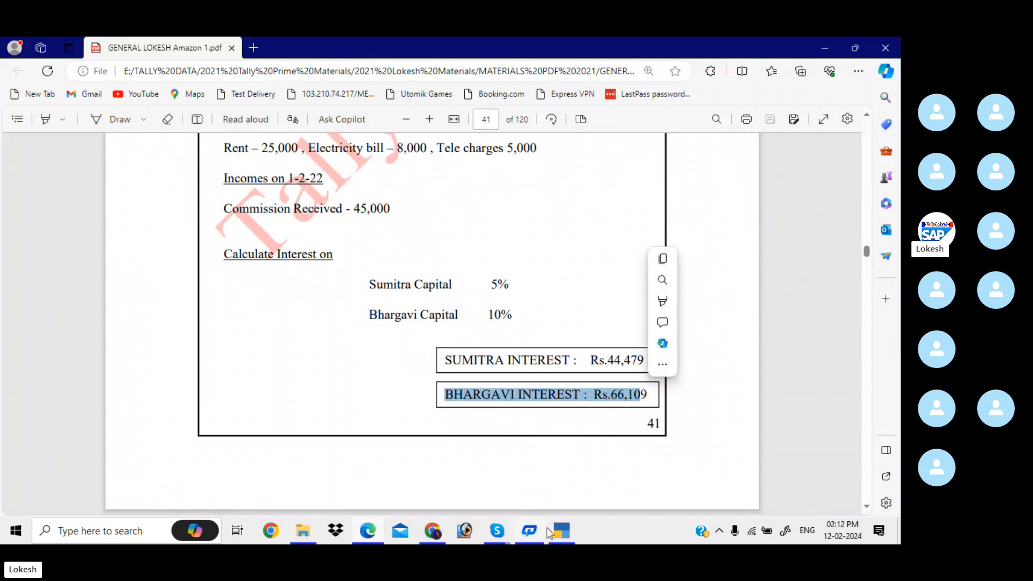
left_click(561, 531)
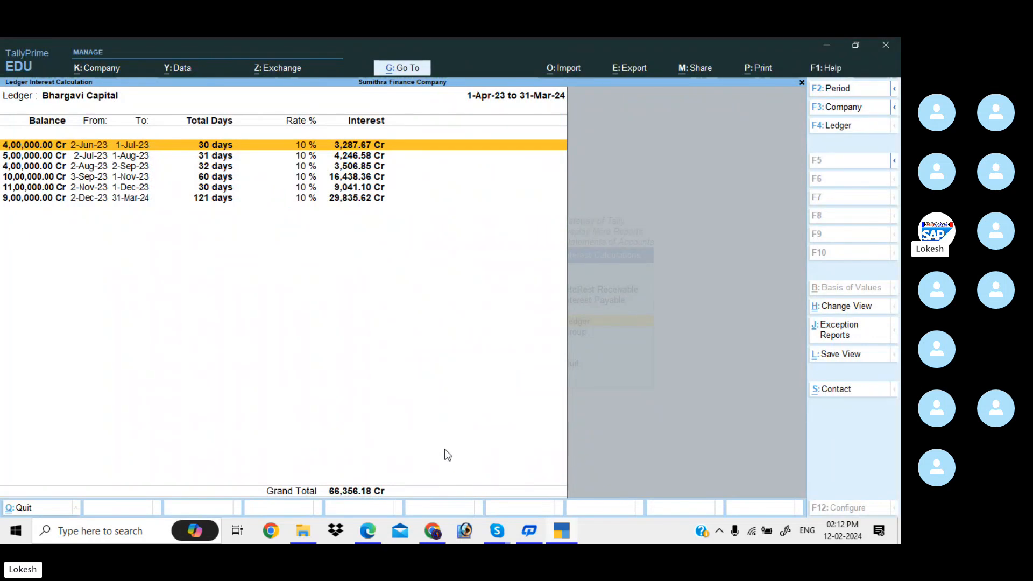
Close the capital ledger's interest report, return to Statements of Accounts, and check the Skype call window.
key("Escape")
key("Escape")
key("Escape")
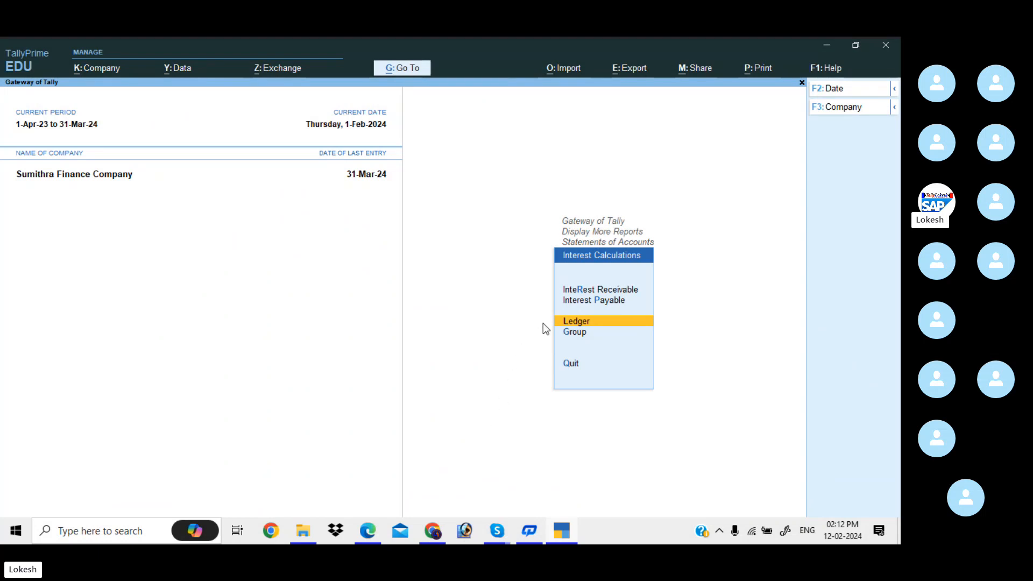
key("Escape")
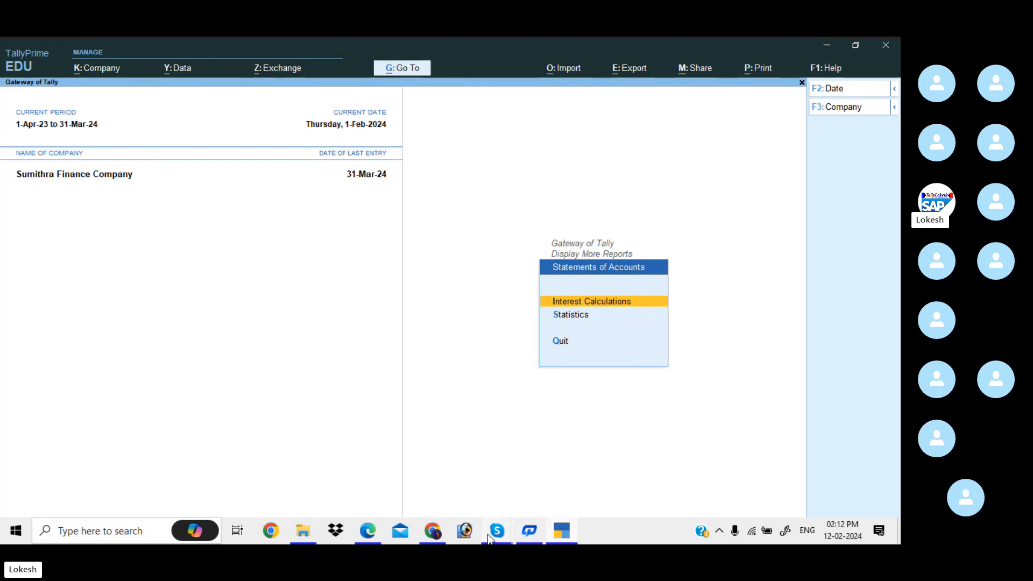
mouse_move(497, 532)
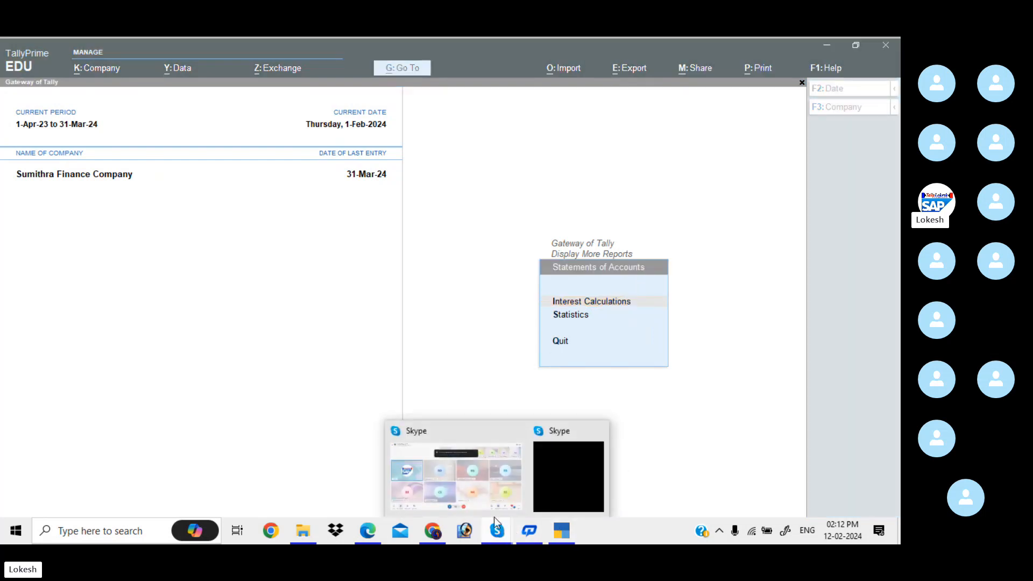
left_click(493, 486)
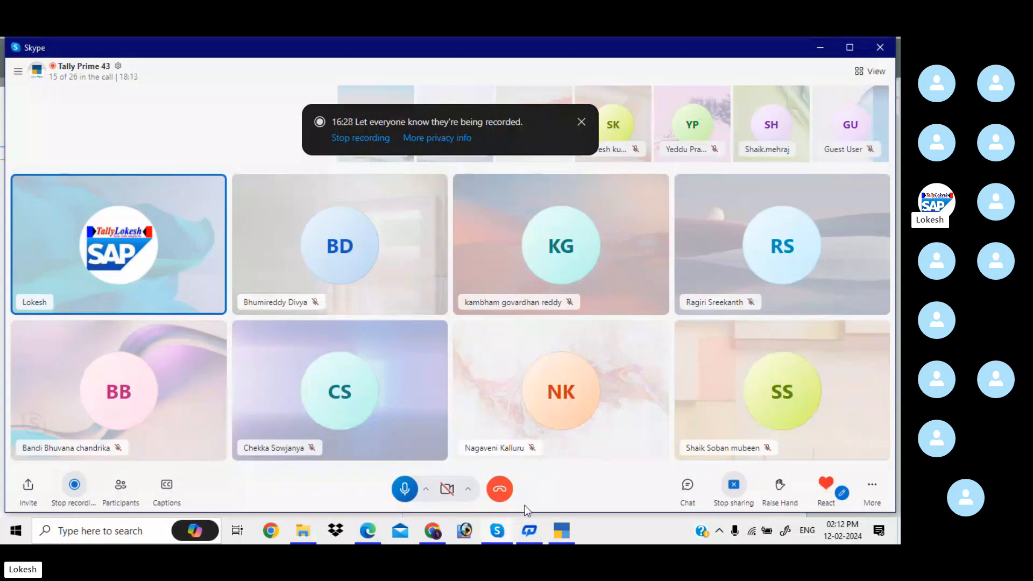
Switch to the problem PDF in the browser and move on from Problem 7 to Problem 8, Chandana Finance Company.
left_click(366, 532)
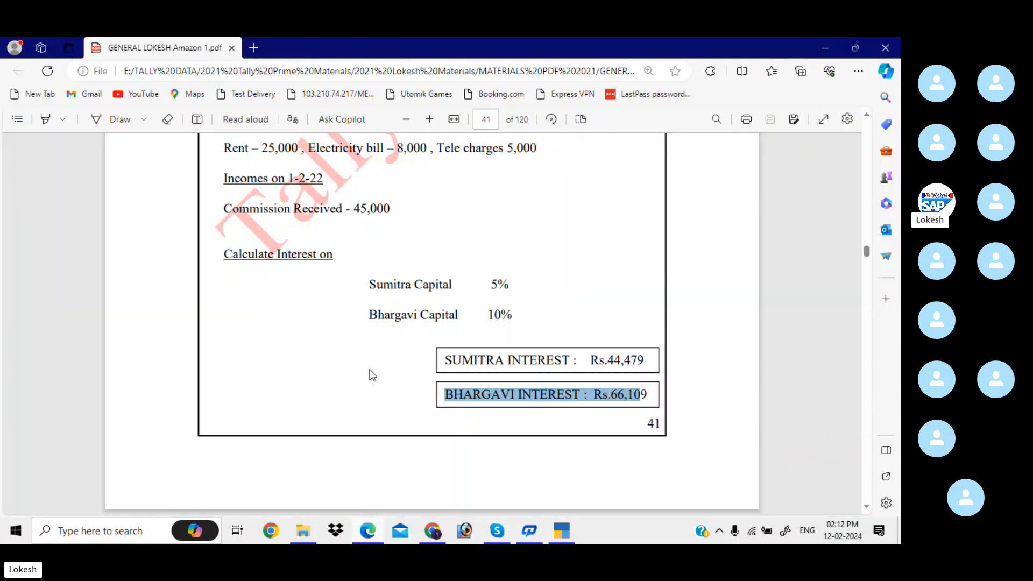
scroll(369, 373, "up", 6)
scroll(471, 320, "up", 3)
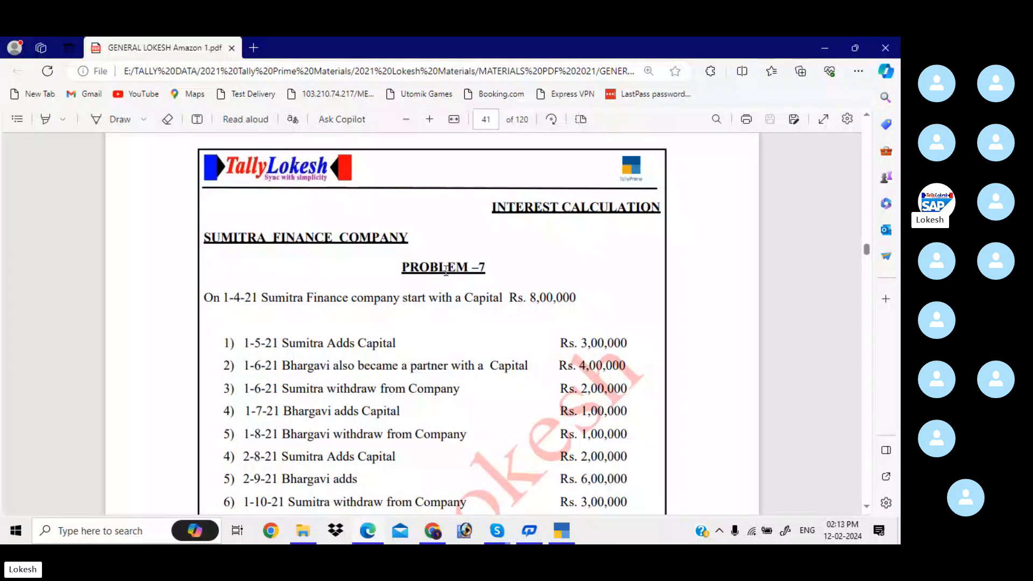
scroll(449, 273, "down", 15)
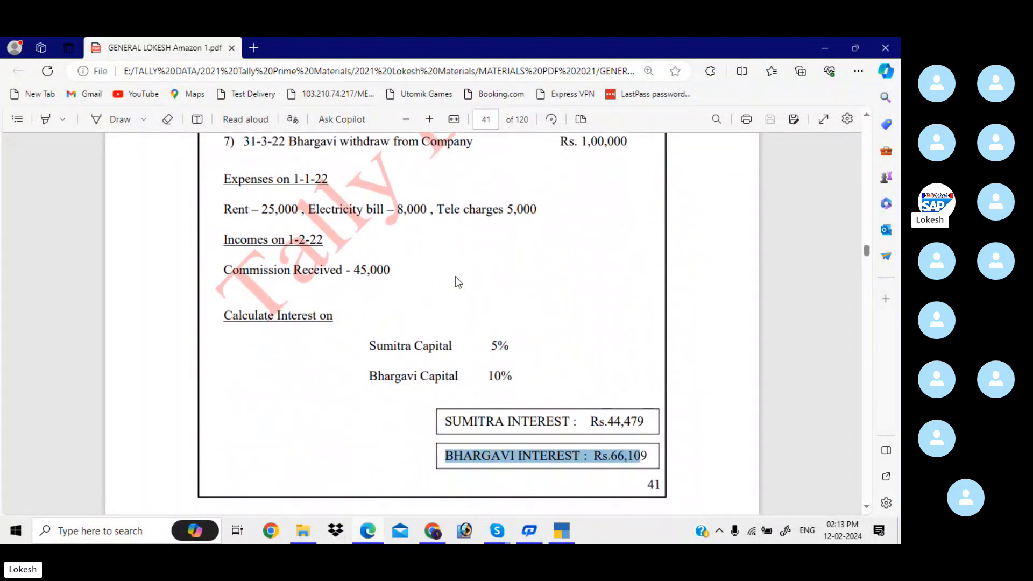
scroll(455, 282, "down", 3)
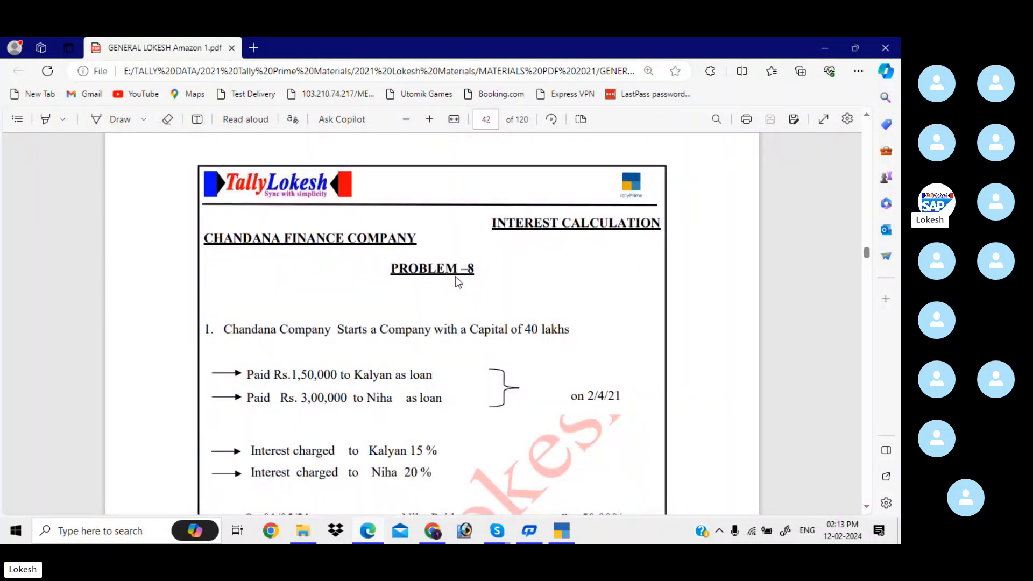
scroll(455, 282, "down", 1)
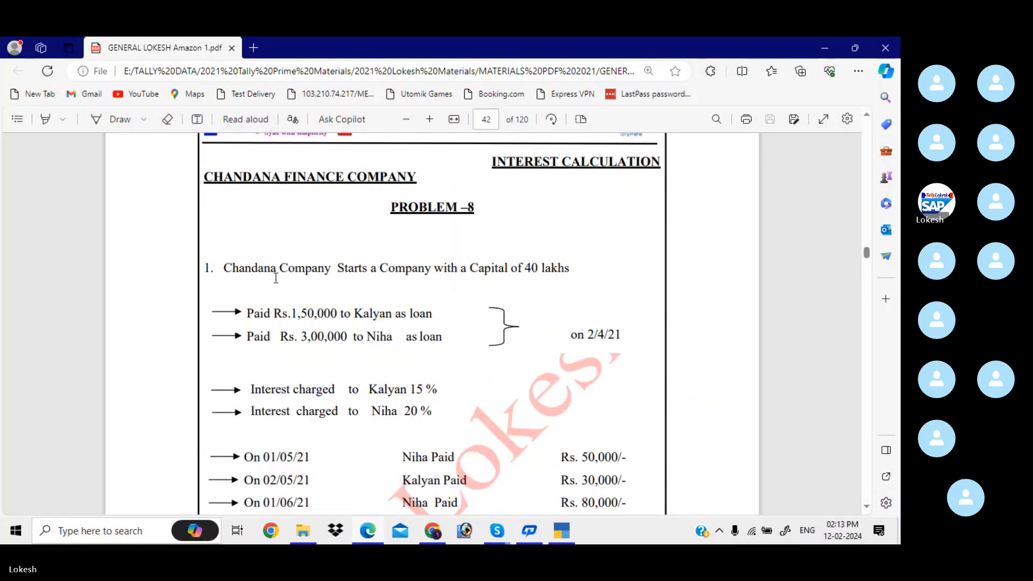
Read Problem 8's starting capital, the two loans paid out, their interest rates and the dated repayments.
left_click_drag(224, 272, 569, 277)
scroll(363, 330, "down", 1)
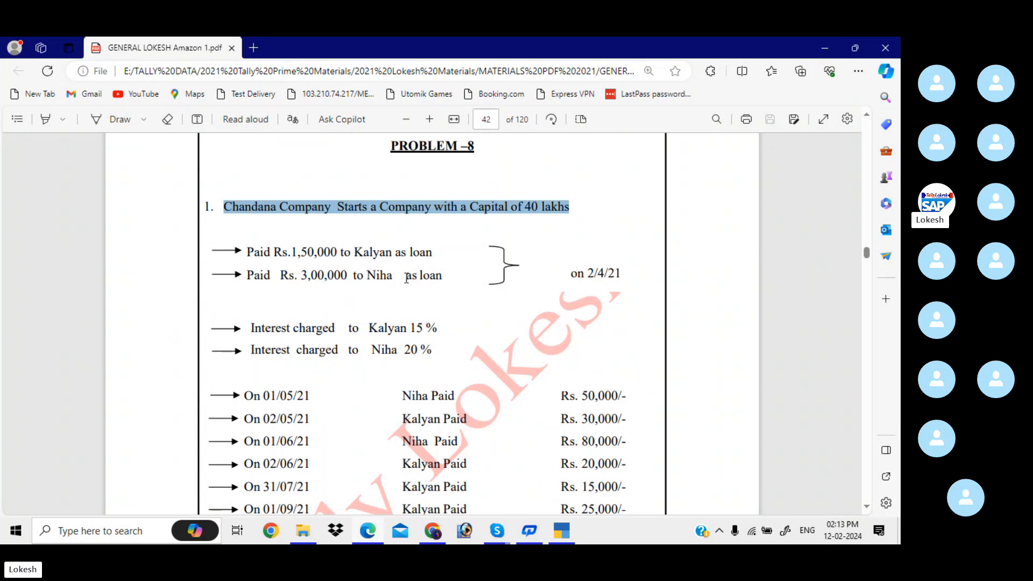
scroll(406, 277, "down", 1)
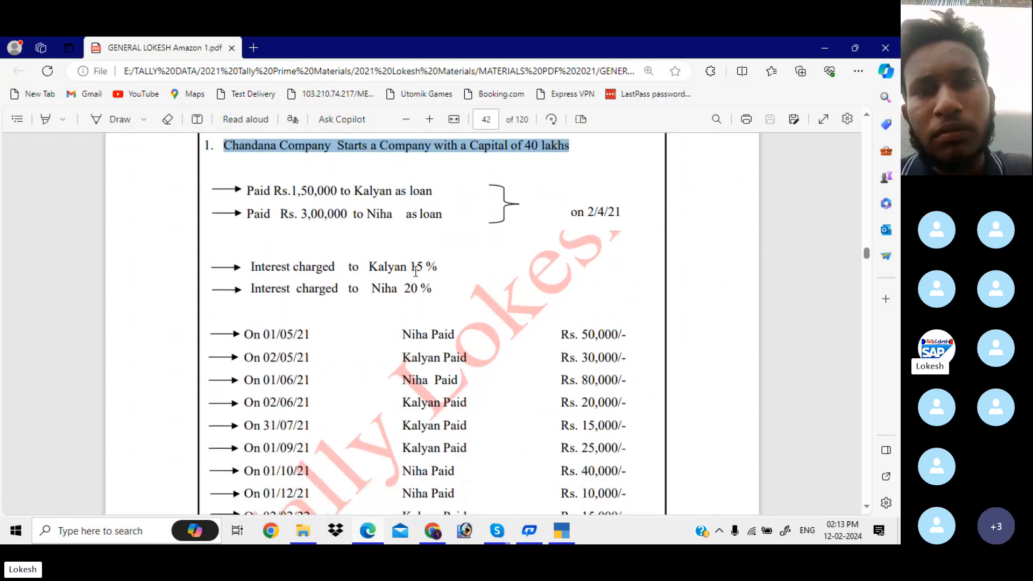
double_click(415, 269)
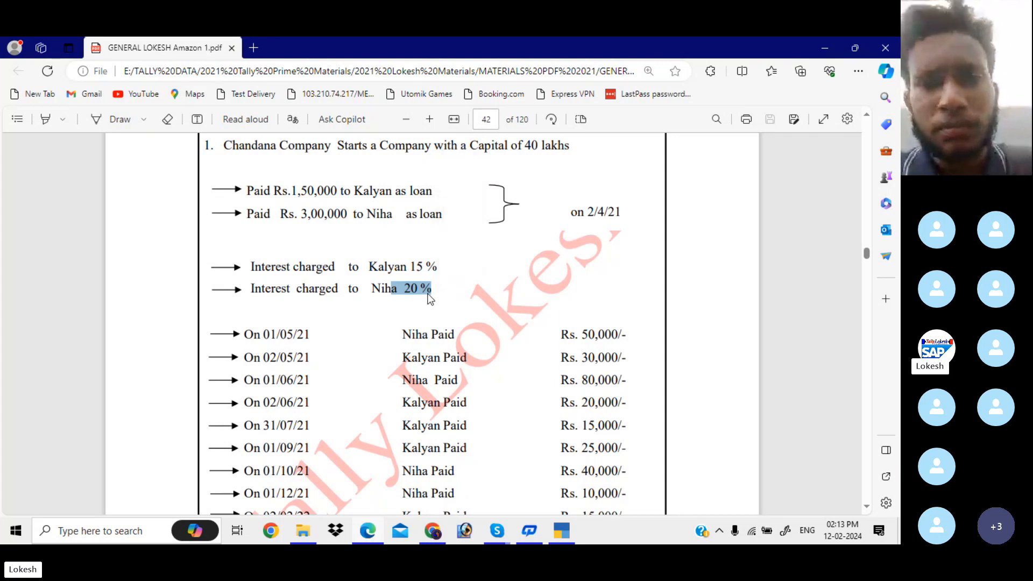
scroll(411, 295, "up", 2)
left_click_drag(456, 265, 570, 269)
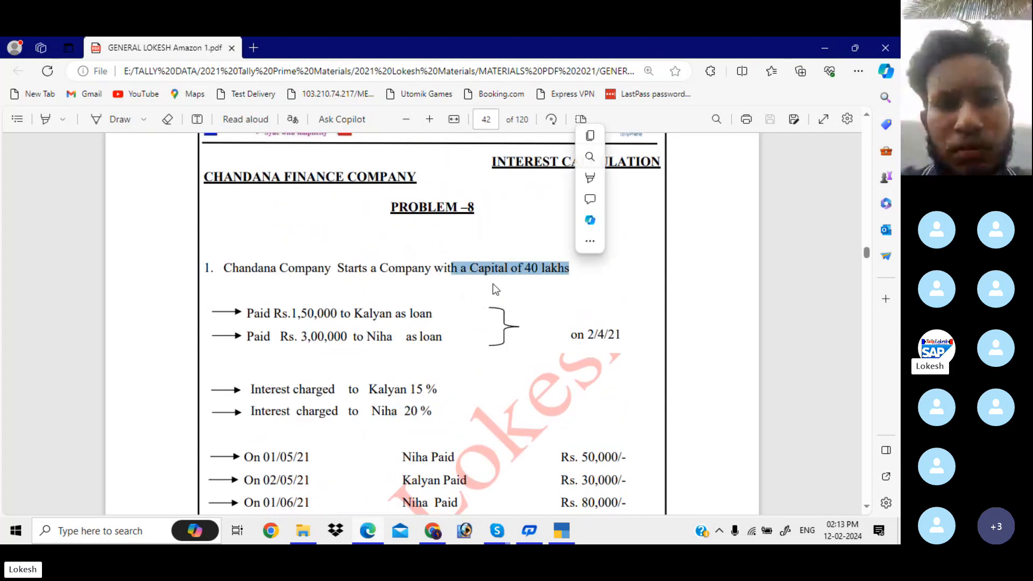
left_click_drag(255, 316, 622, 336)
scroll(452, 332, "down", 3)
left_click_drag(270, 272, 597, 501)
left_click(427, 313)
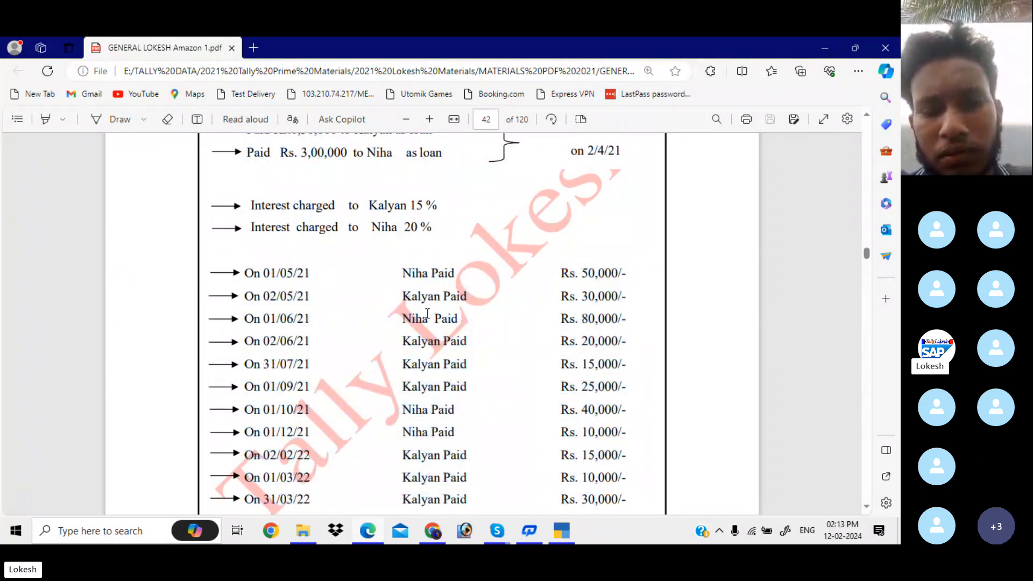
scroll(355, 311, "up", 1)
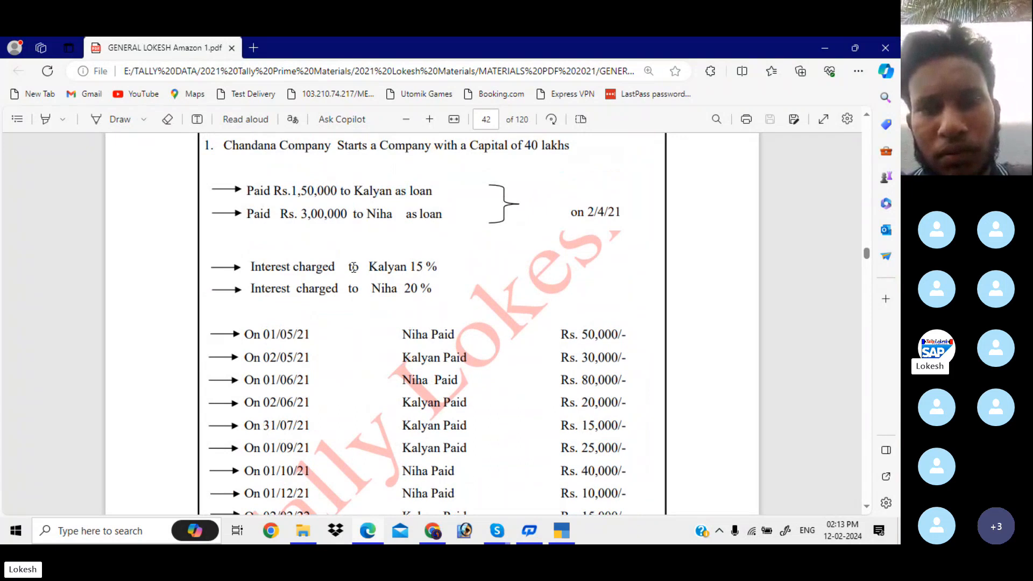
scroll(353, 268, "up", 1)
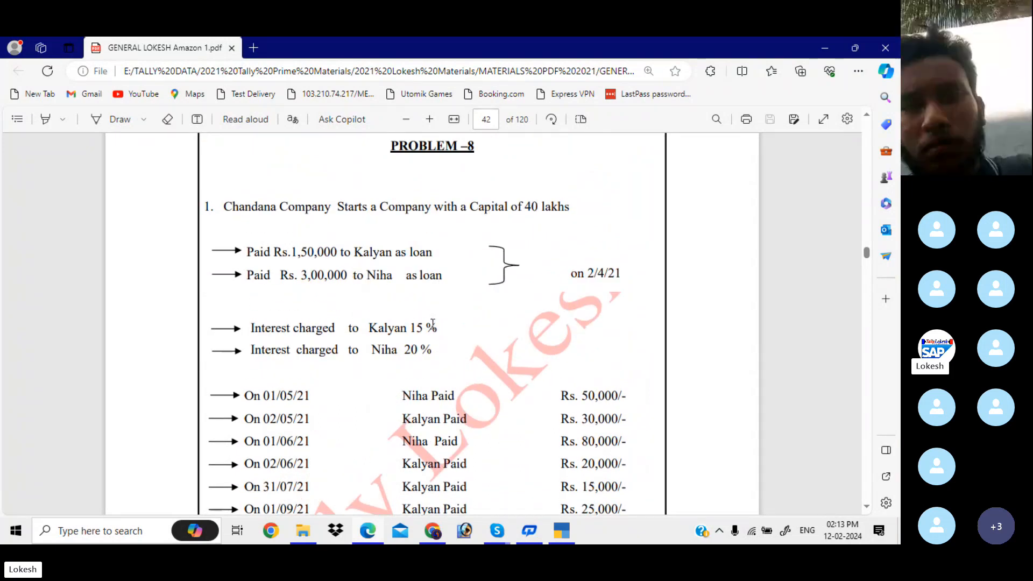
scroll(439, 353, "up", 1)
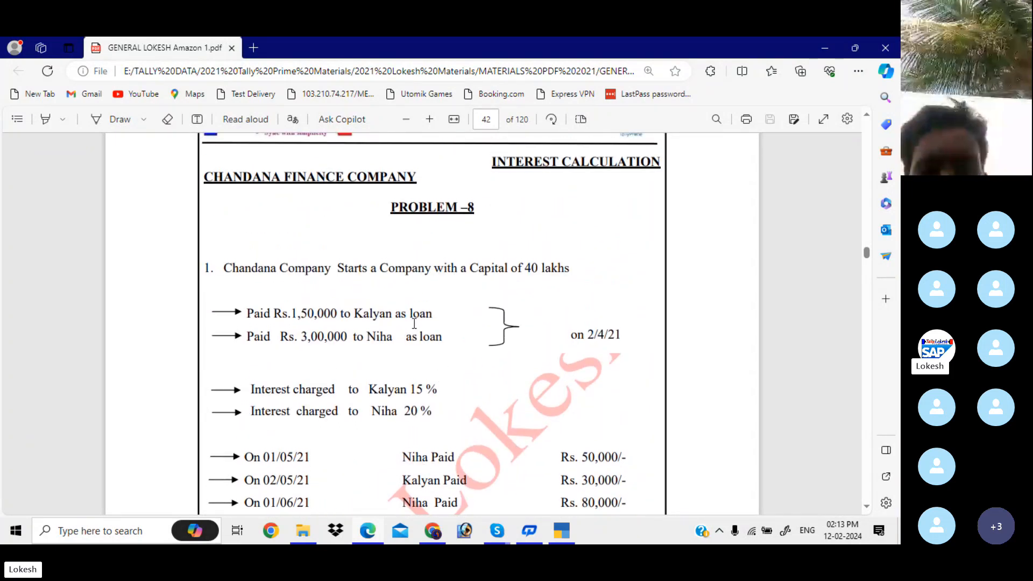
Switch back to TallyPrime, return to the Gateway of Tally and open a blank ledger creation form.
left_click(563, 533)
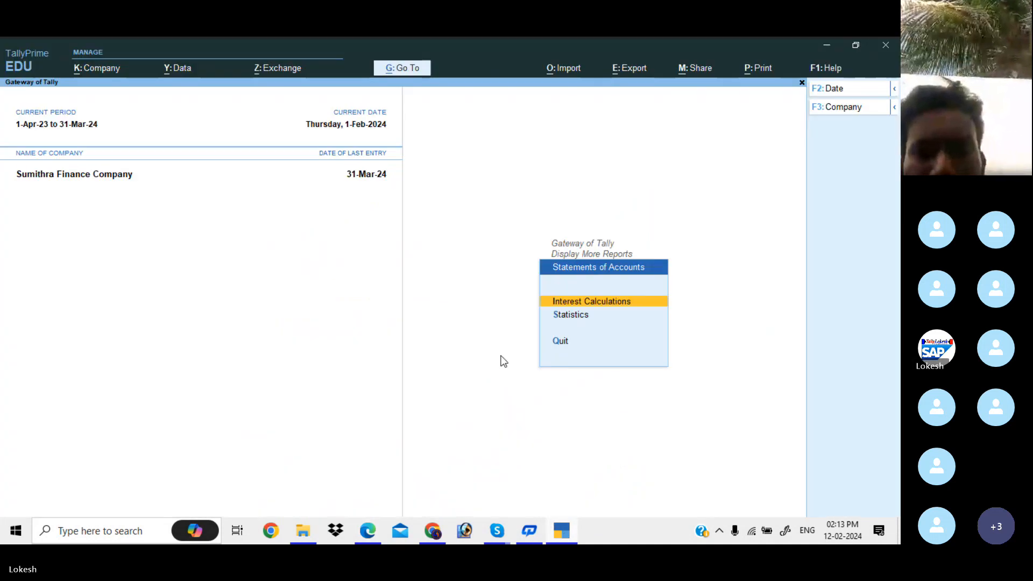
key("Escape")
key("Escape")
key("Down")
key("Down")
key("Down")
key("Down")
key("Down")
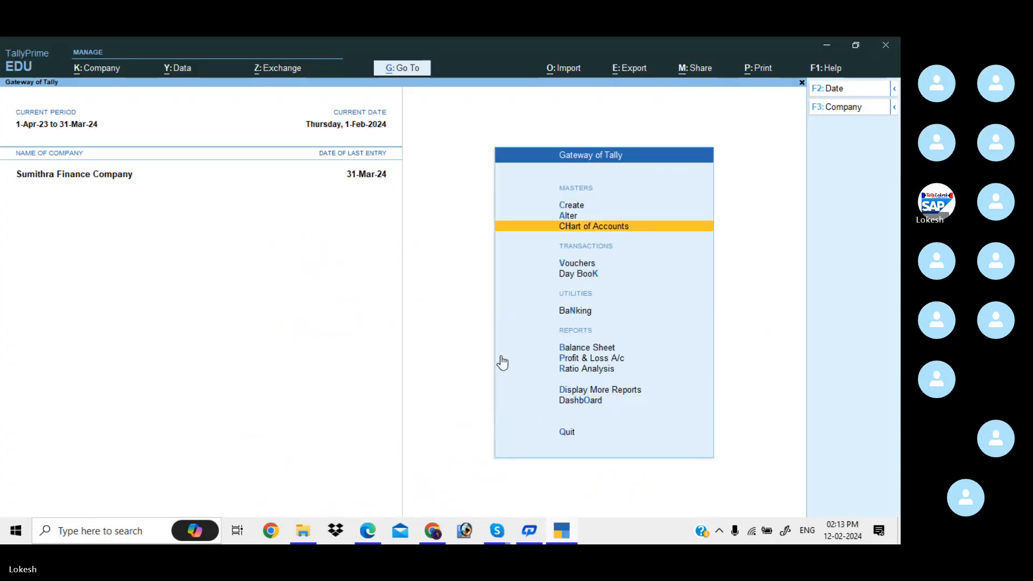
key("Up")
key("Up")
key("Return")
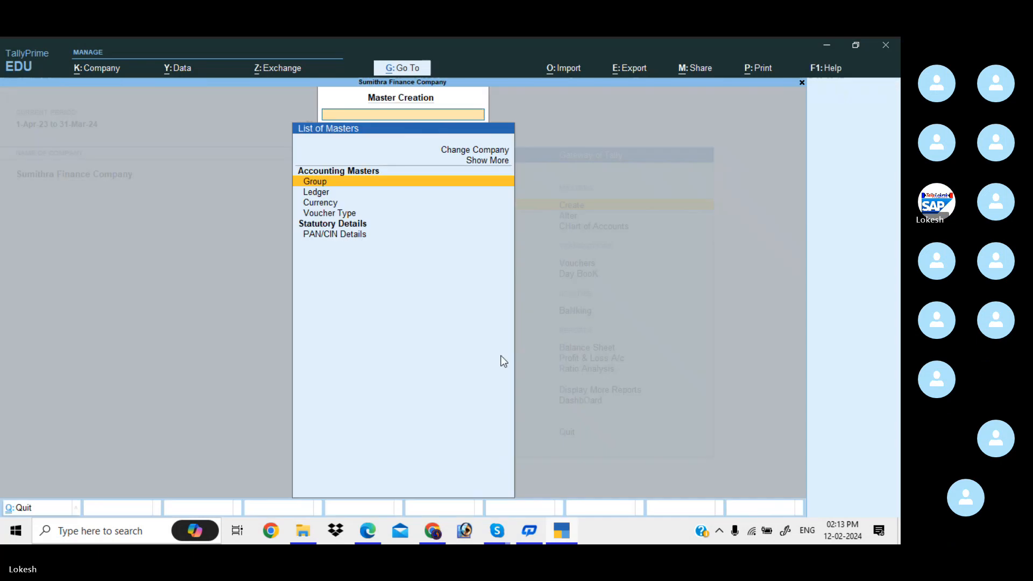
key("Down")
key("Return")
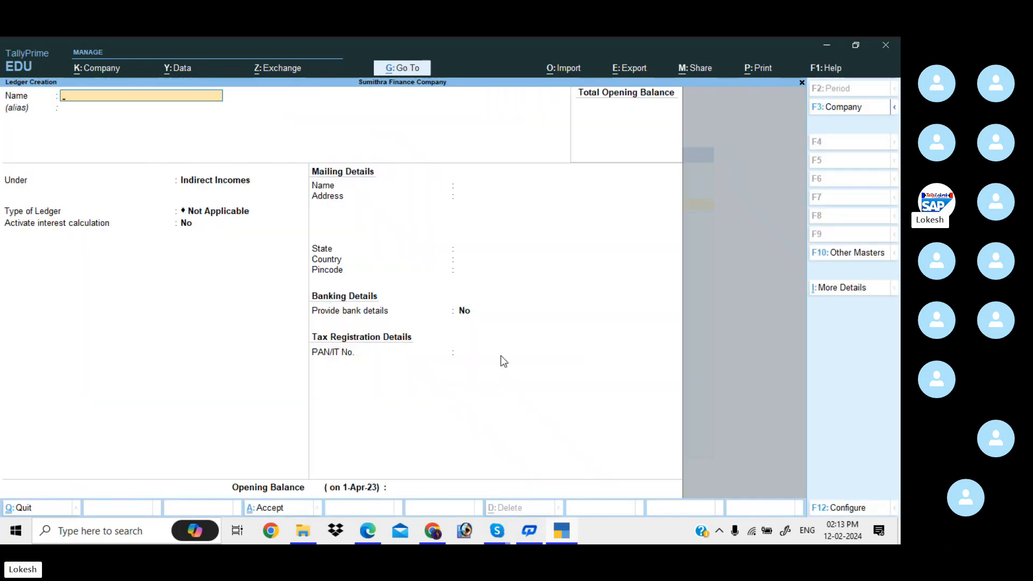
Create a ledger named Capital under Capital Account with interest calculation left off, and save it.
type("Capital")
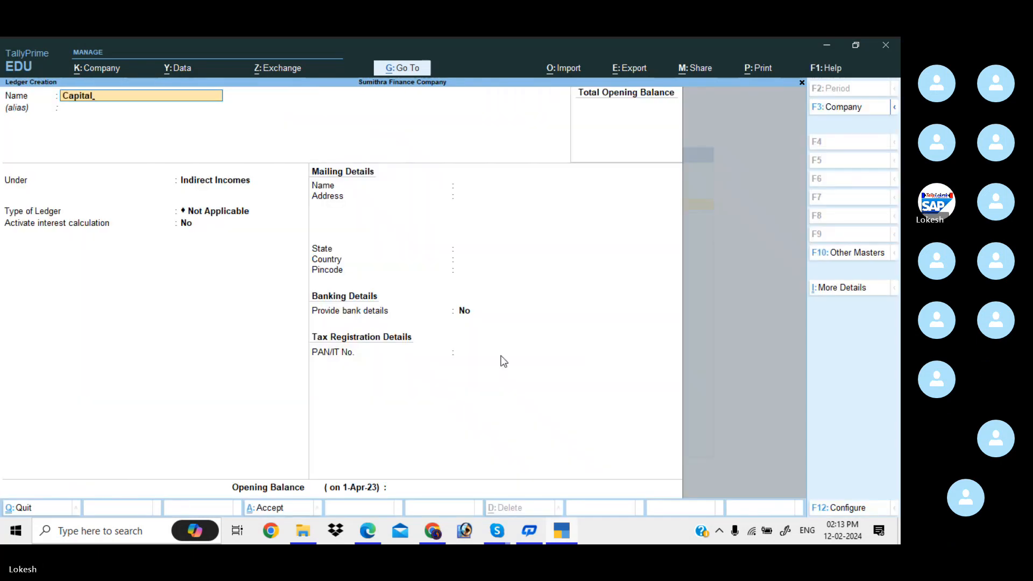
key("Return")
key("Return")
type("Ca")
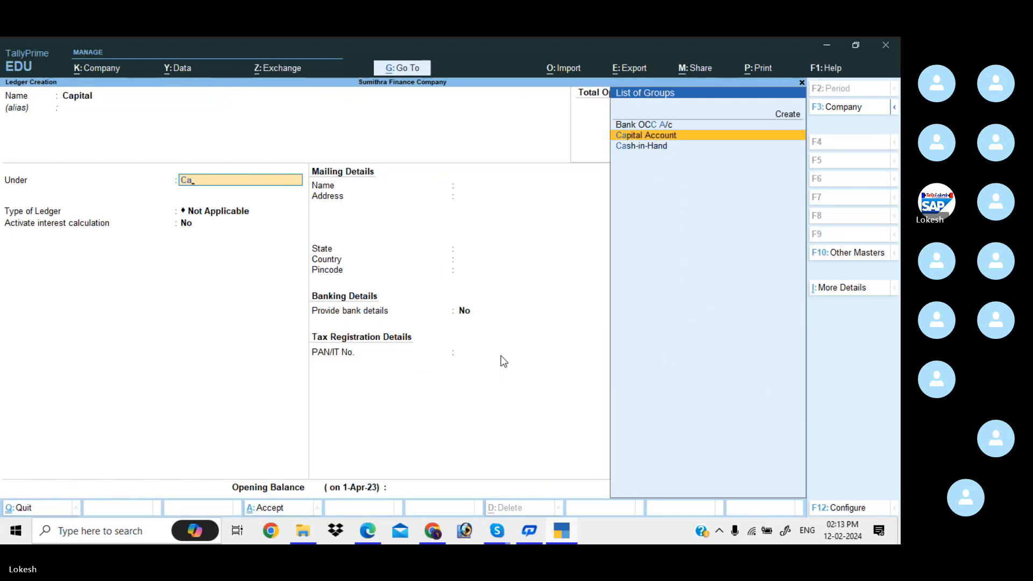
key("Return")
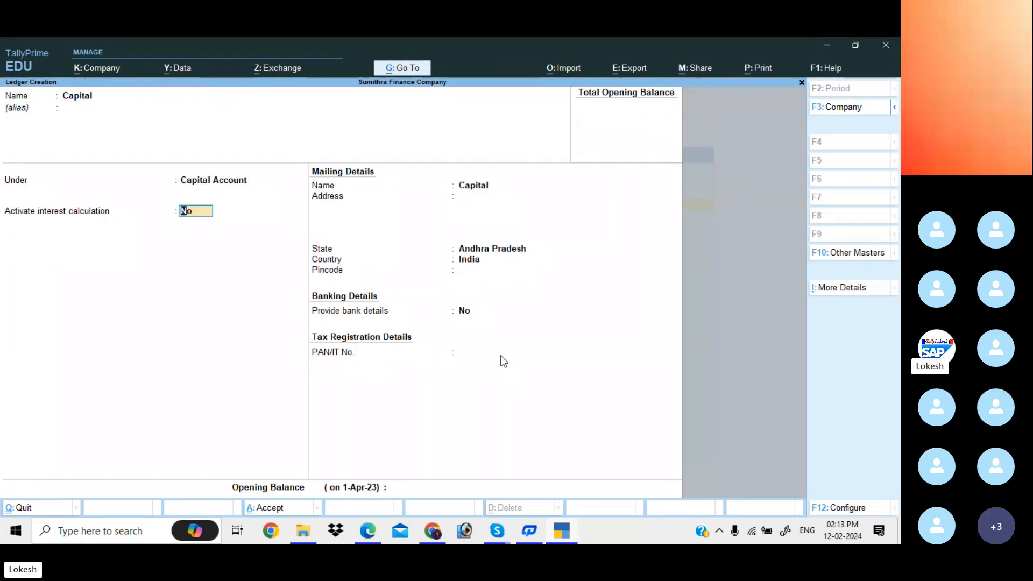
key("Return")
key("Return")
key("Return")
key("Return")
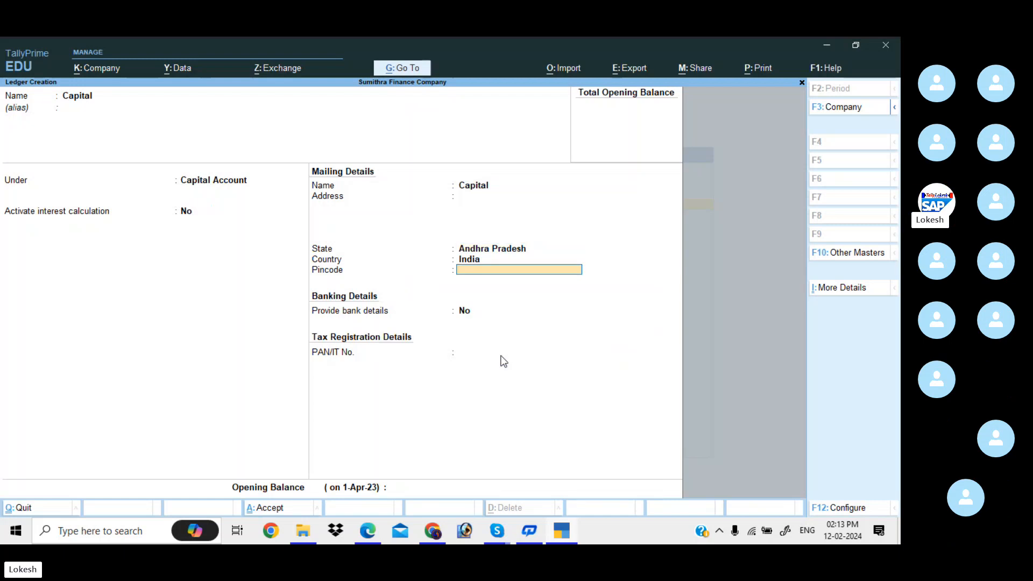
key("Return")
key("Return")
key("Return")
key("Return")
key("Return")
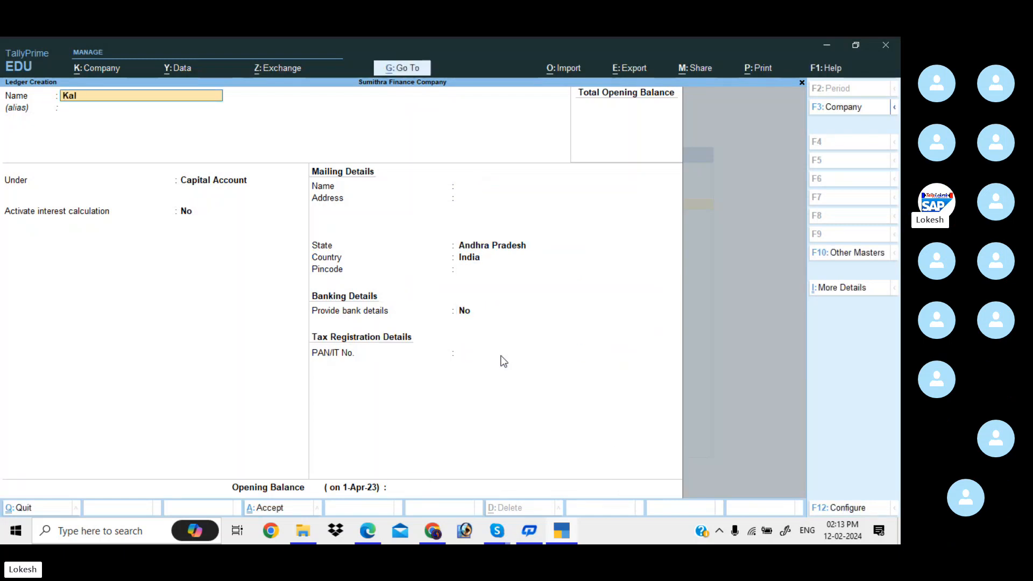
Name the next ledger as the loan of Problem 8's first borrower and group it under Loans & Advances (Asset).
key("Return")
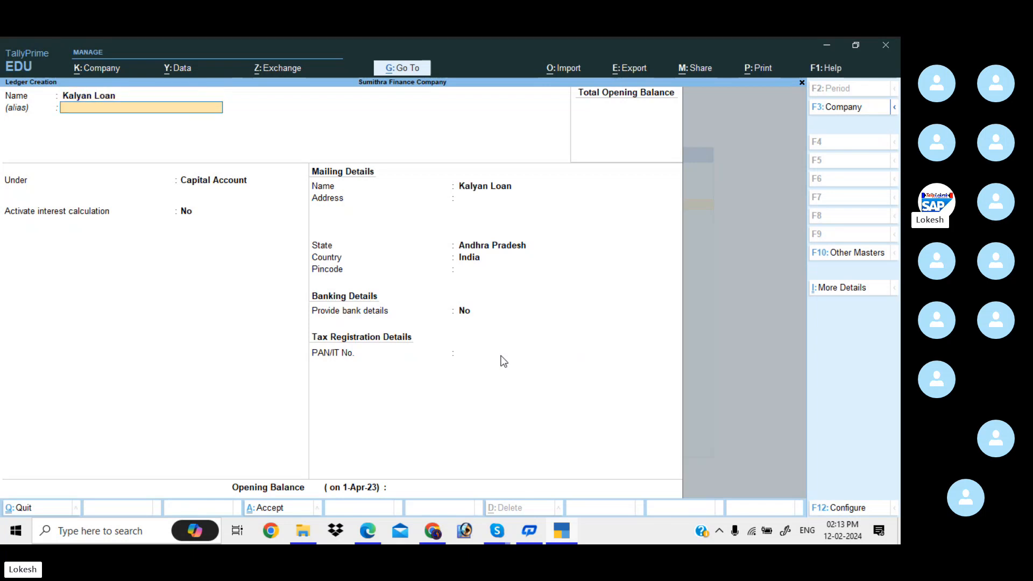
key("Return")
type("Loa")
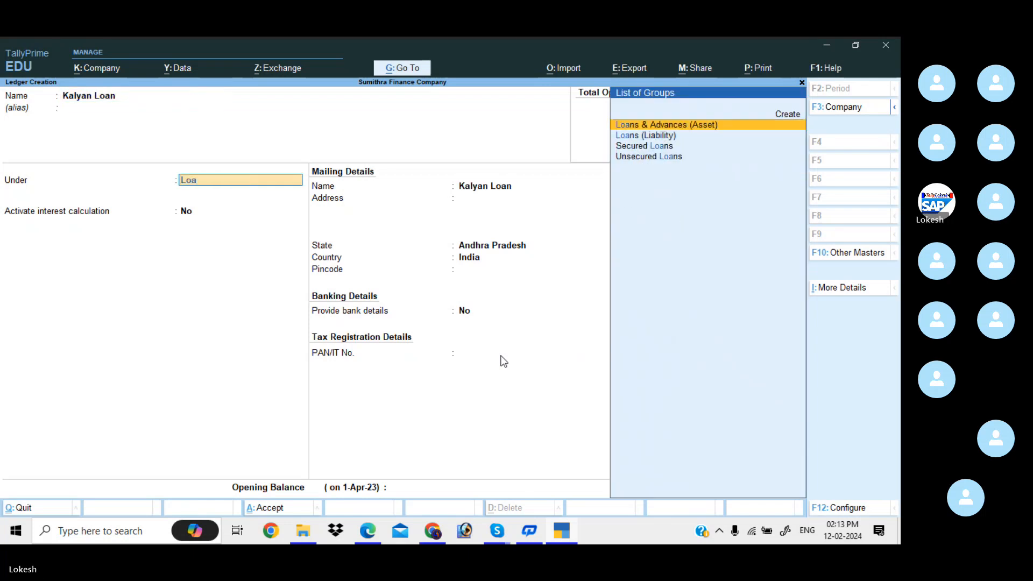
key("Return")
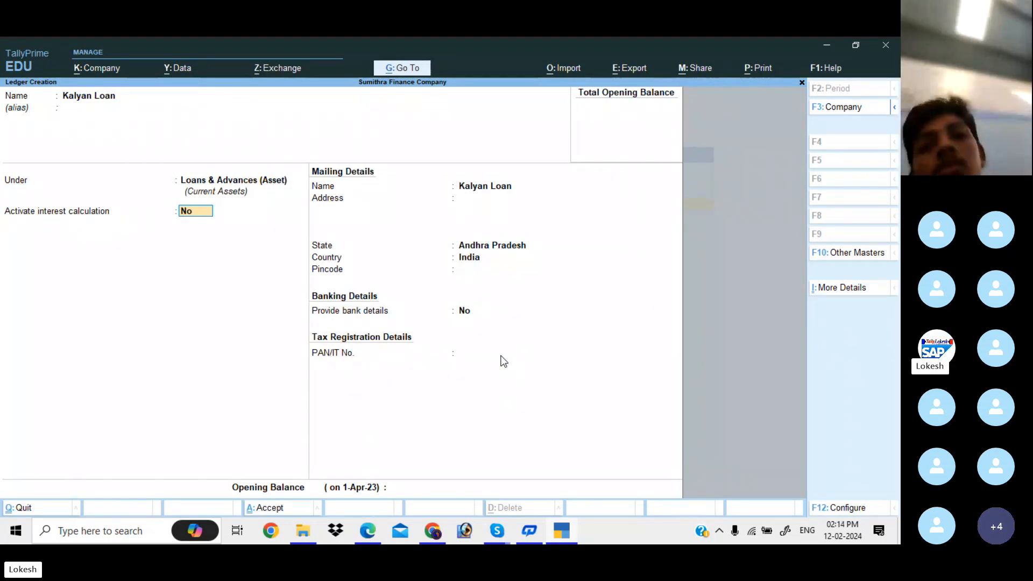
Activate interest calculation for the loan ledger at 15% per 365-Day Year, excluding transaction dates for amounts added and deducted.
type("y")
key("Return")
key("Return")
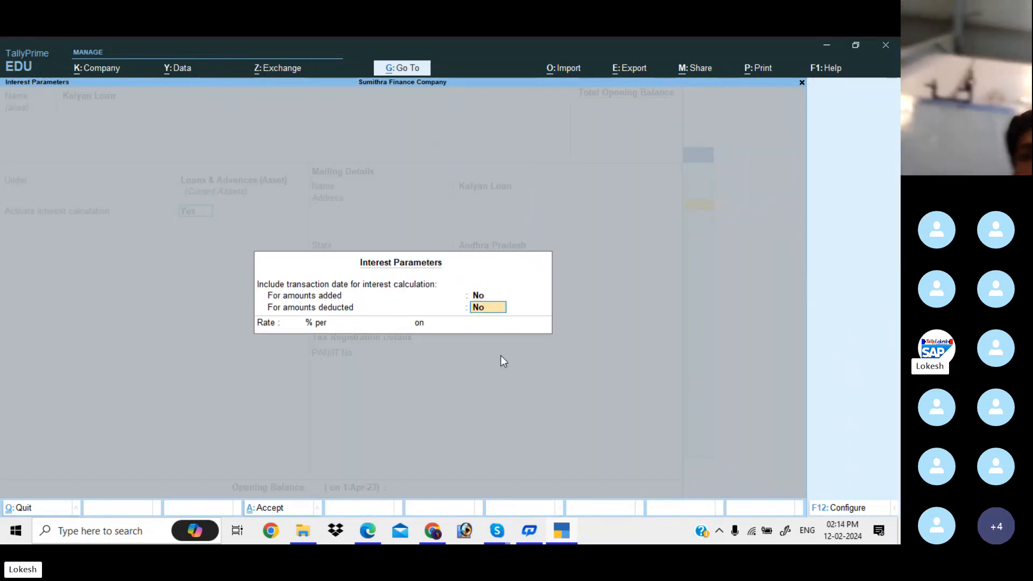
key("Return")
key("alt+Tab")
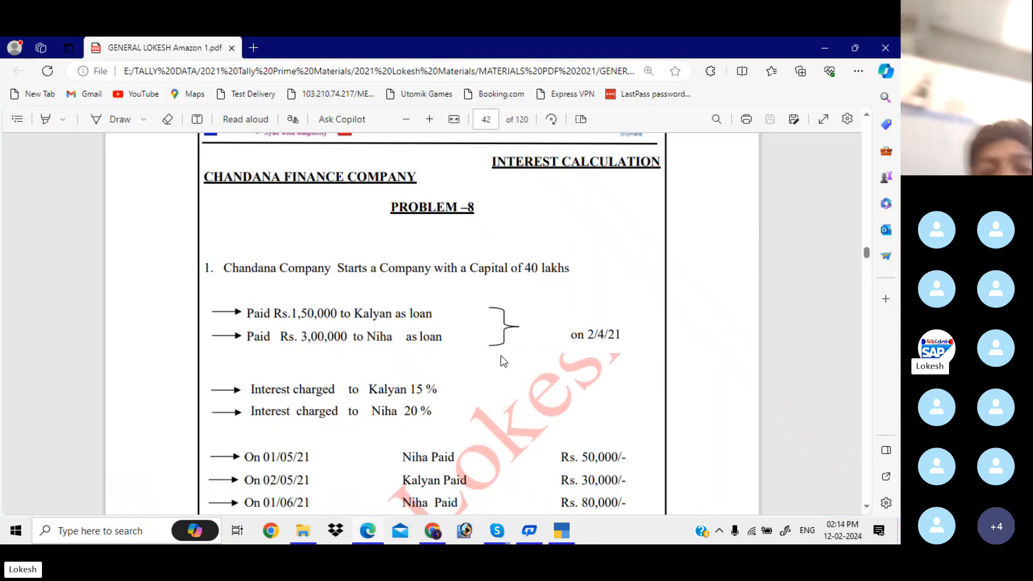
scroll(503, 360, "down", 2)
key("alt+Tab")
type("15")
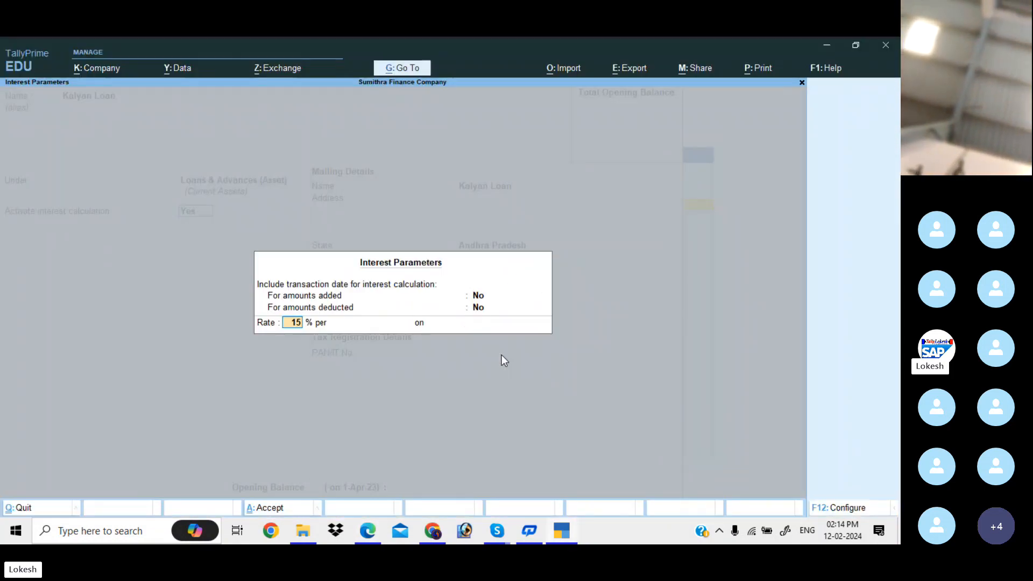
key("Return")
key("Down")
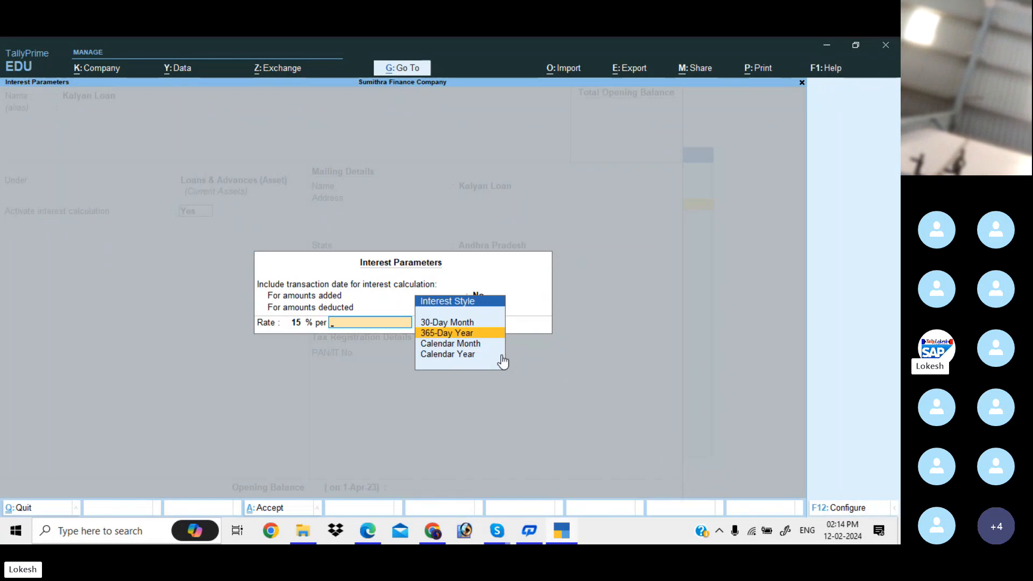
key("Return")
key("Return")
Save the first borrower's loan ledger, keeping the default mailing and banking details and leaving the tax details blank.
key("Return")
key("Return")
key("Return")
key("Return")
key("Return")
key("Return")
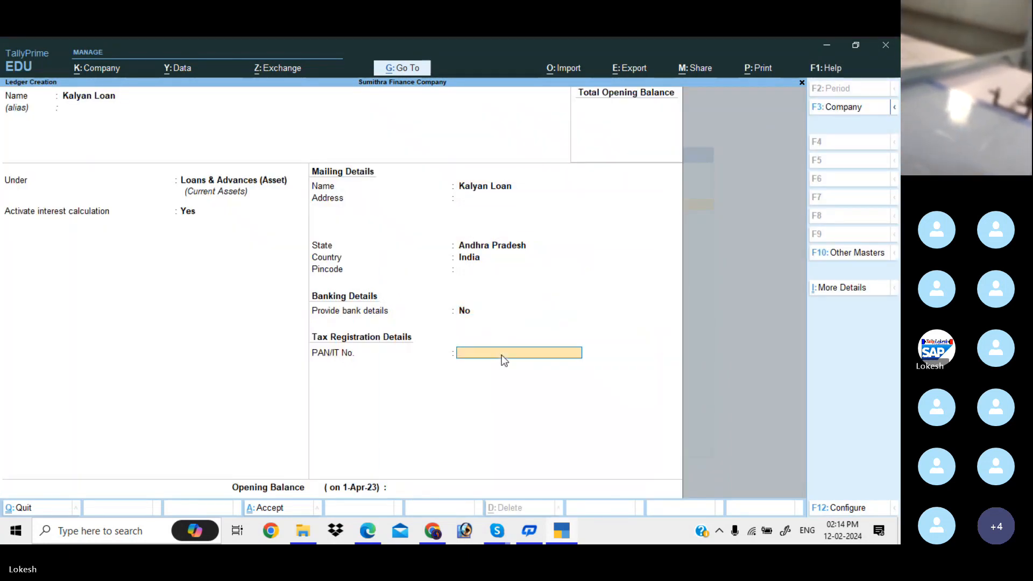
key("Return")
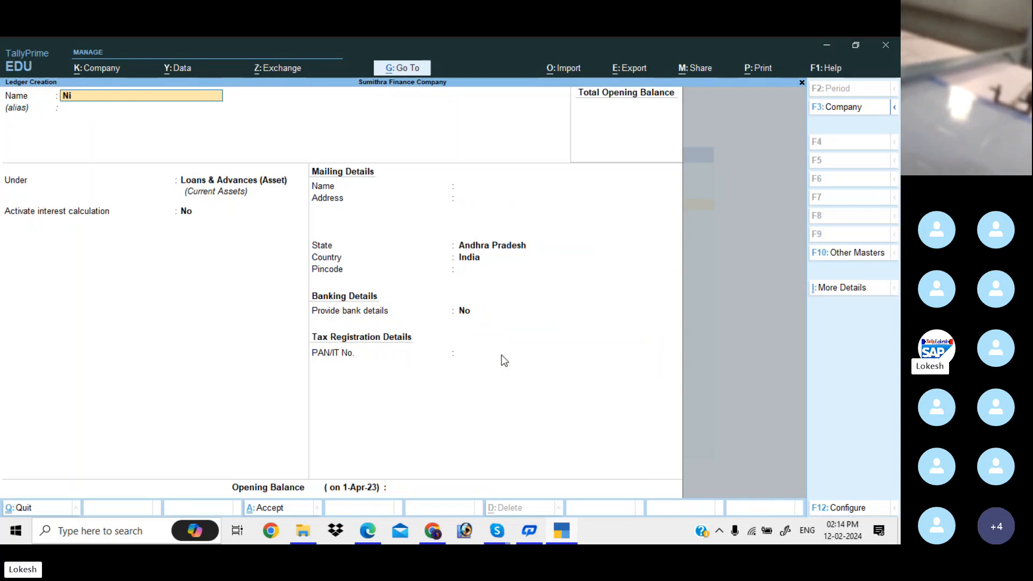
Name the next ledger as the loan of Problem 8's second borrower, keeping it under Loans & Advances (Asset).
type("Niha Loan")
key("Return")
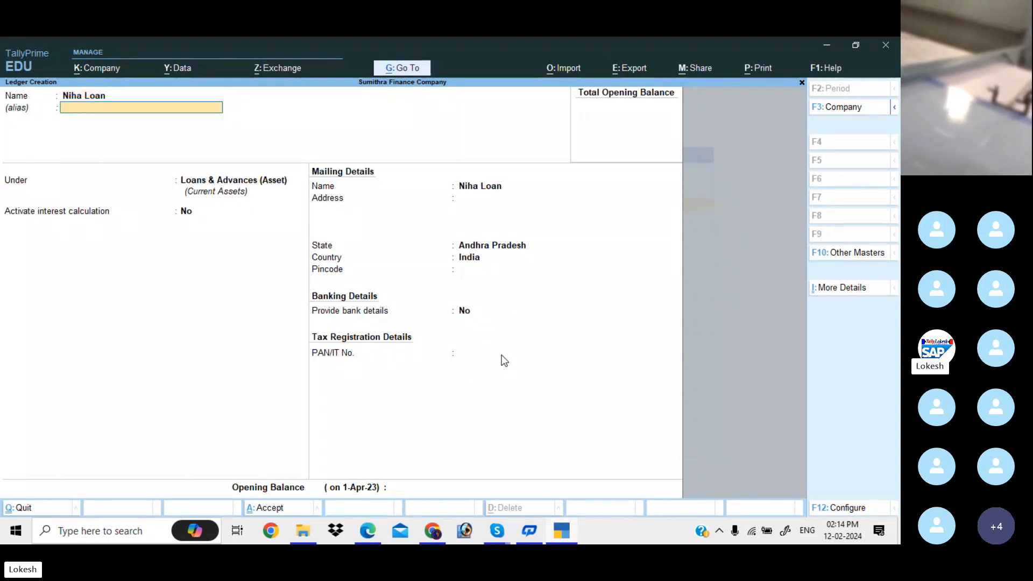
key("Return")
key("Return")
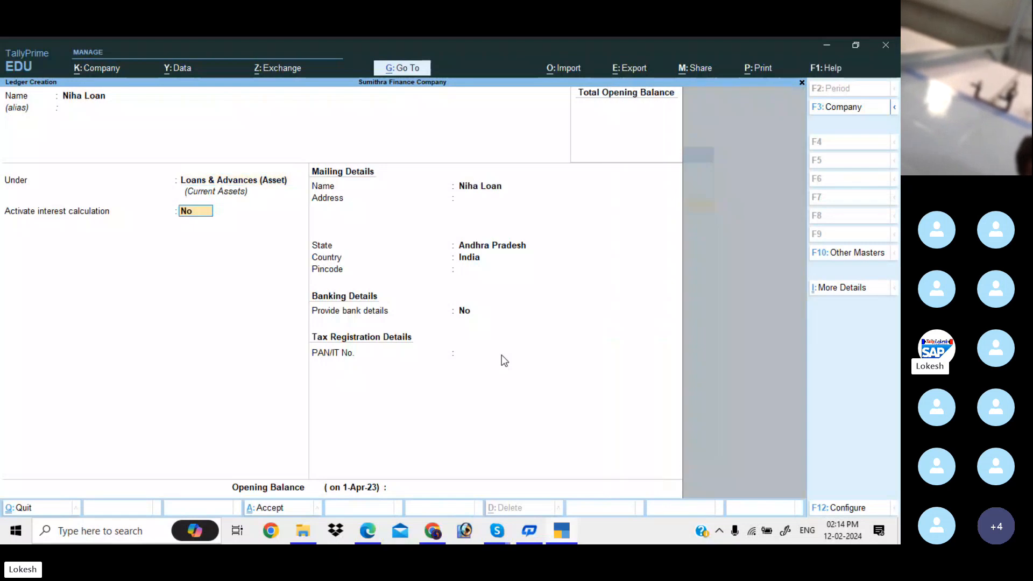
Activate interest calculation for the second borrower's loan at 20% per 365-Day Year, excluding transaction dates for amounts added and deducted.
type("y")
key("Return")
key("Return")
key("Return")
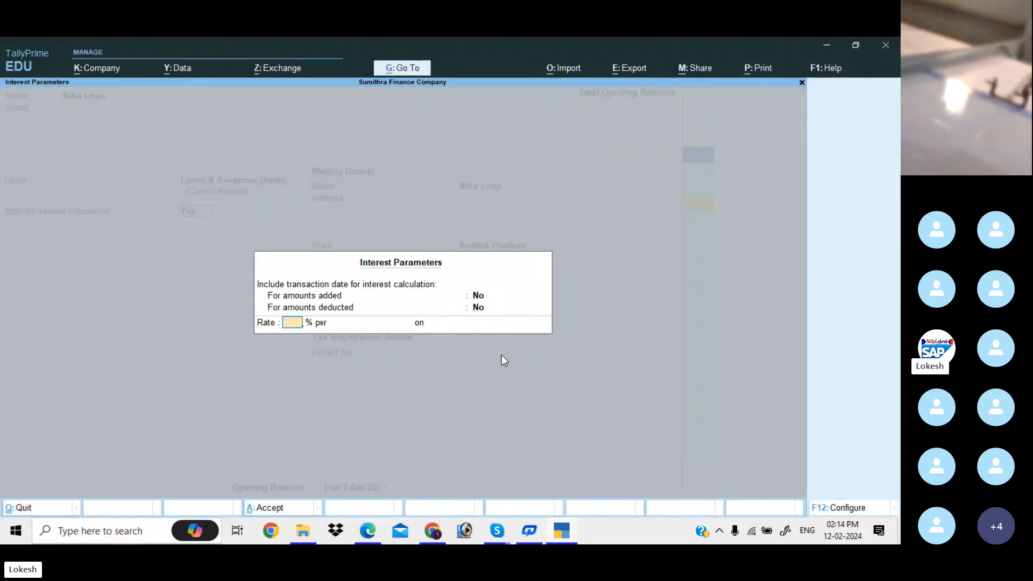
key("alt+Tab")
key("alt+Tab")
type("20")
key("Return")
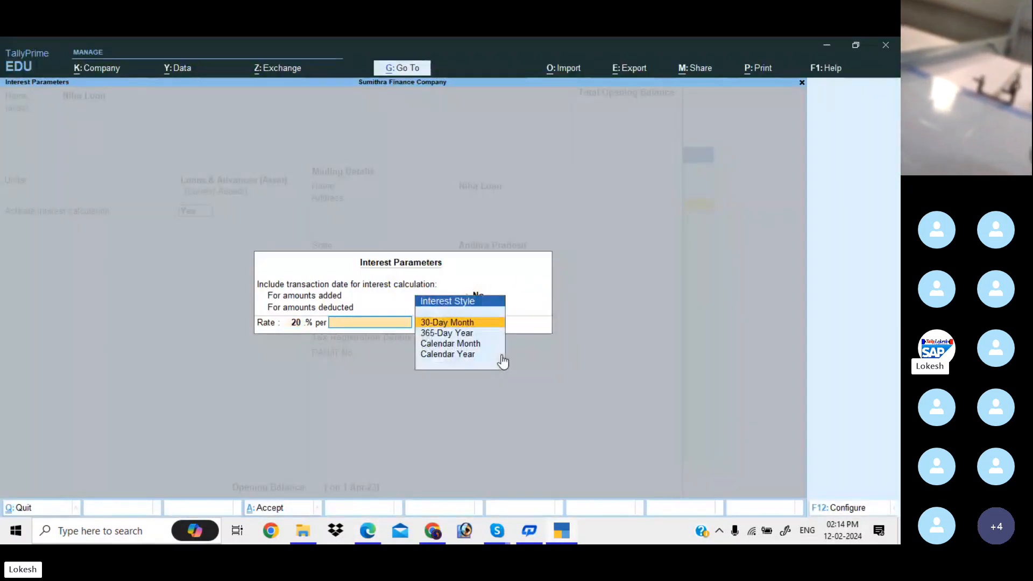
key("Down")
key("Return")
key("Return")
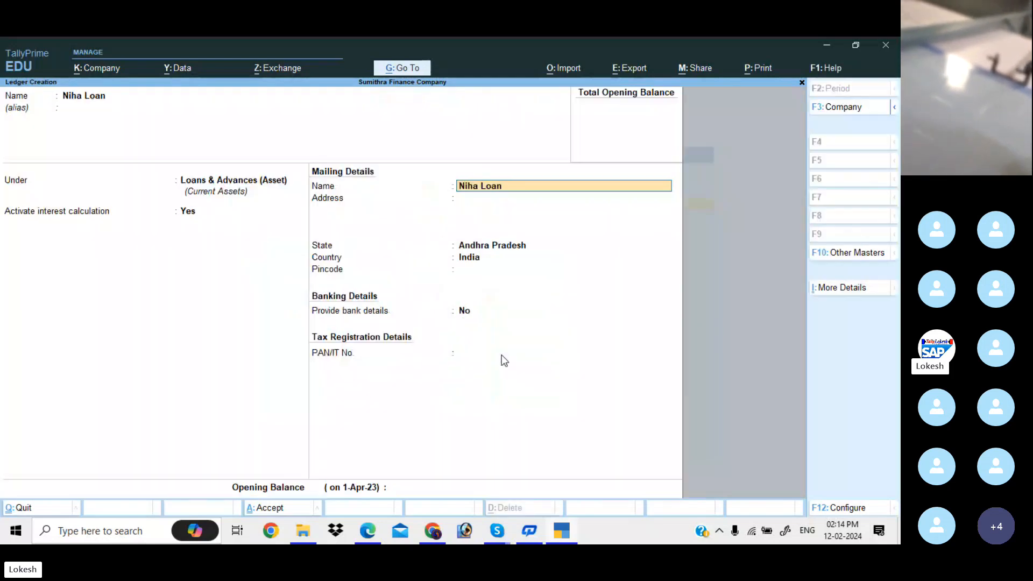
Save the second borrower's loan ledger with default mailing and banking details and no tax details.
key("Return")
key("Return")
key("Return")
key("Return")
key("Return")
key("Return")
key("Return")
key("Return")
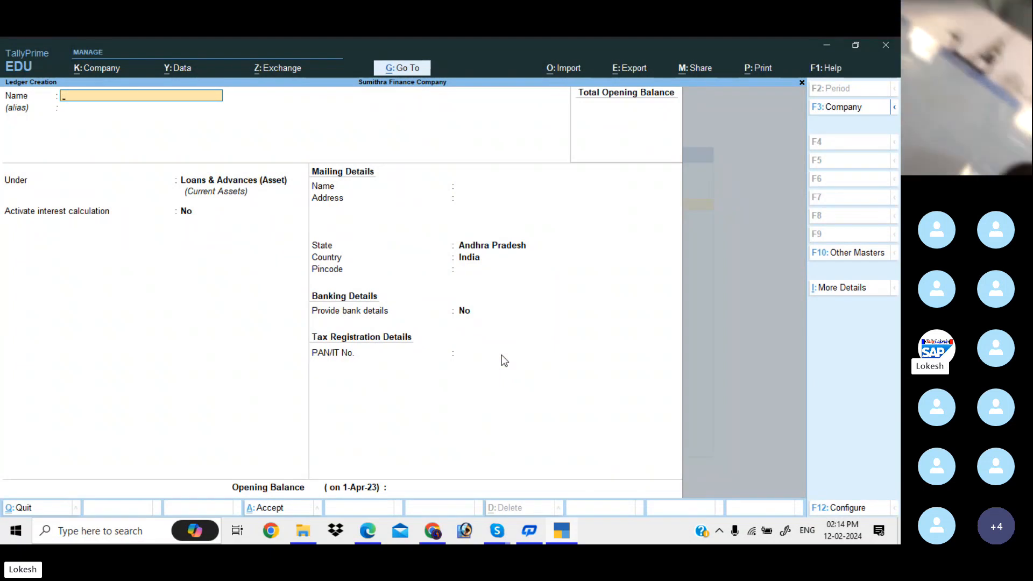
Leave ledger creation and start a receipt voucher dated 1-Apr-23.
key("Escape")
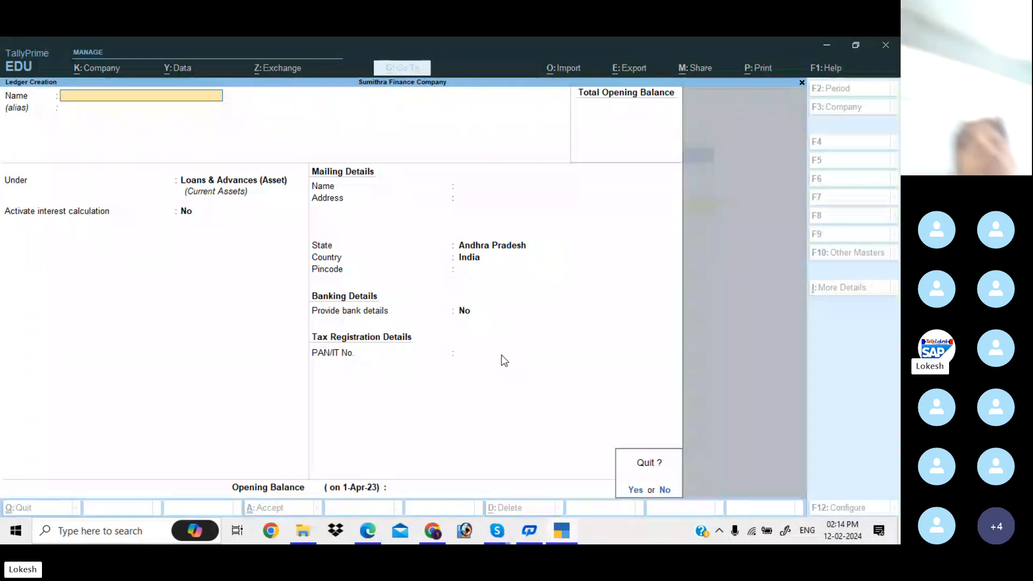
key("Return")
key("Escape")
key("Down")
key("Down")
key("Down")
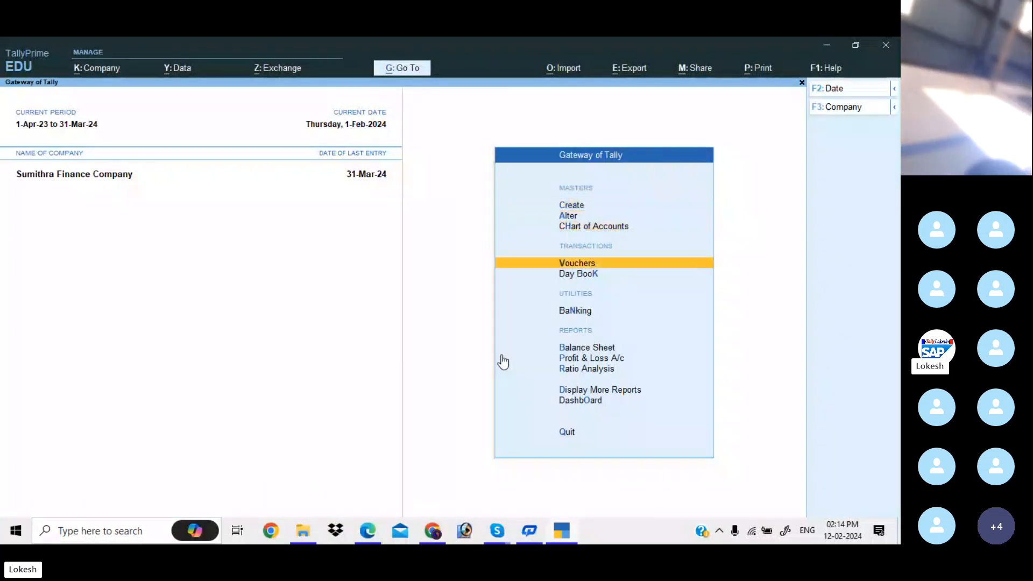
key("Return")
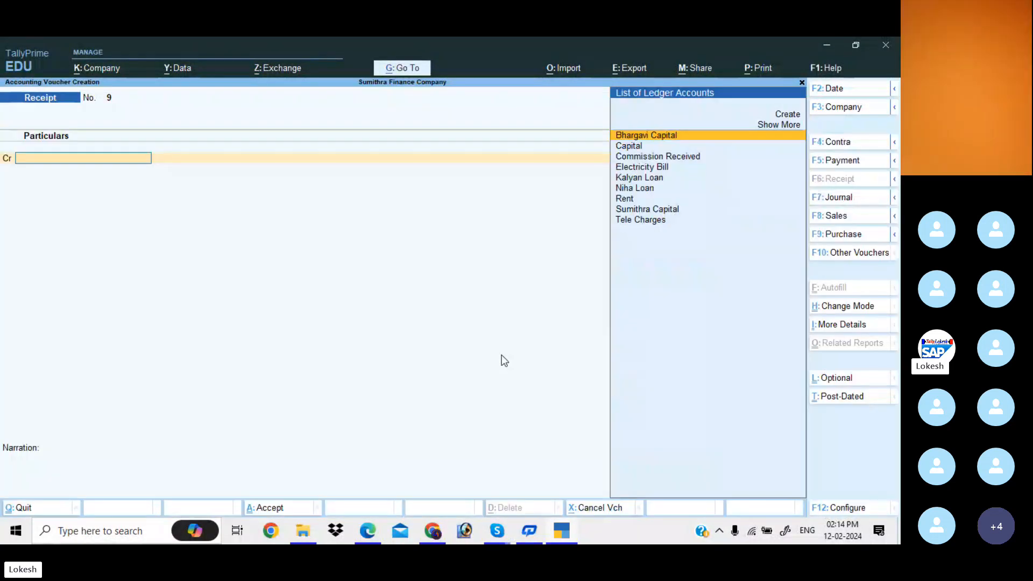
left_click(846, 94)
type("1-4")
key("Return")
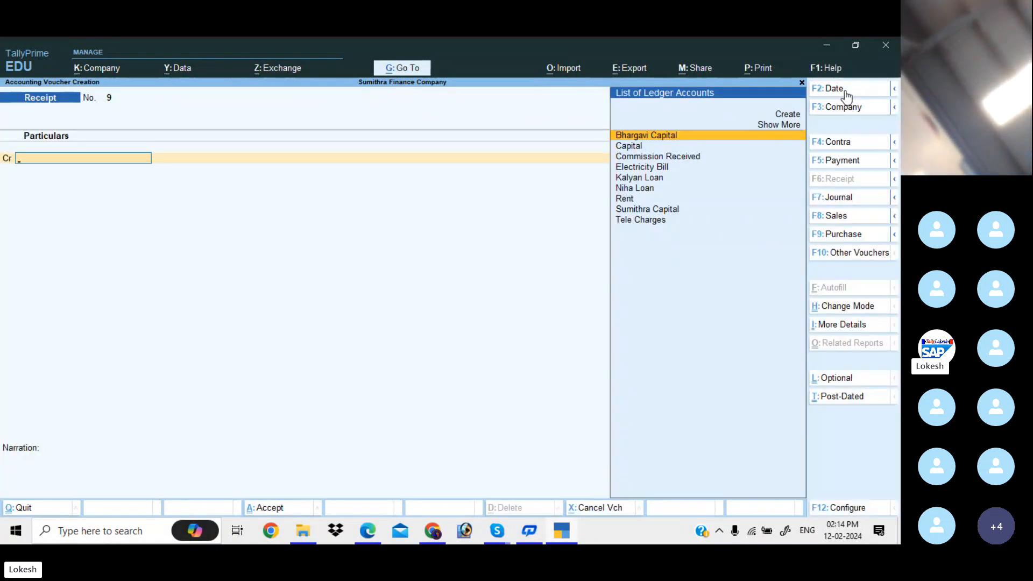
Credit the Capital ledger with 4,00,000 in the receipt voucher, consulting the Problem 8 text in the PDF.
type("cap")
key("Return")
key("alt+Tab")
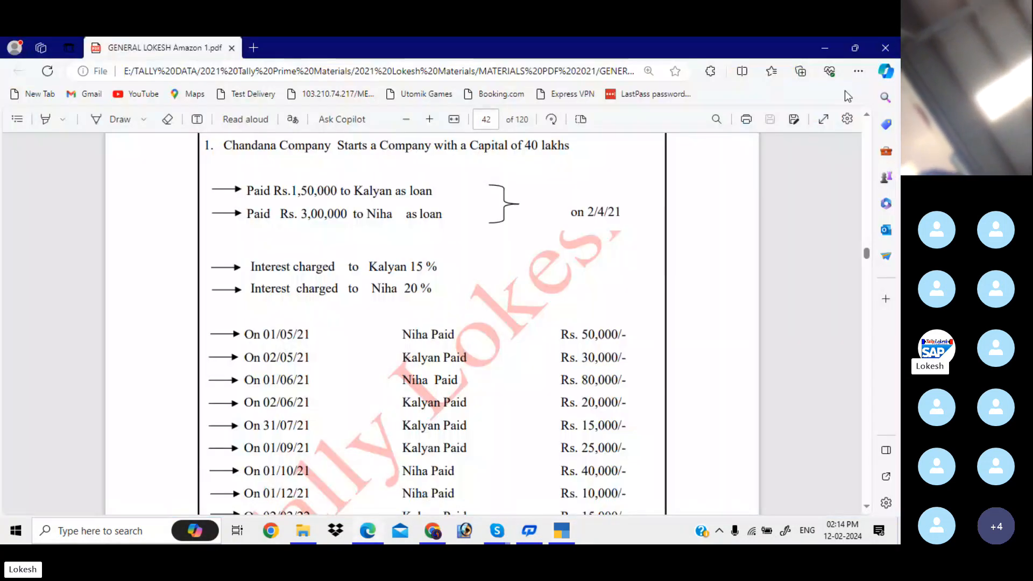
scroll(610, 215, "up", 1)
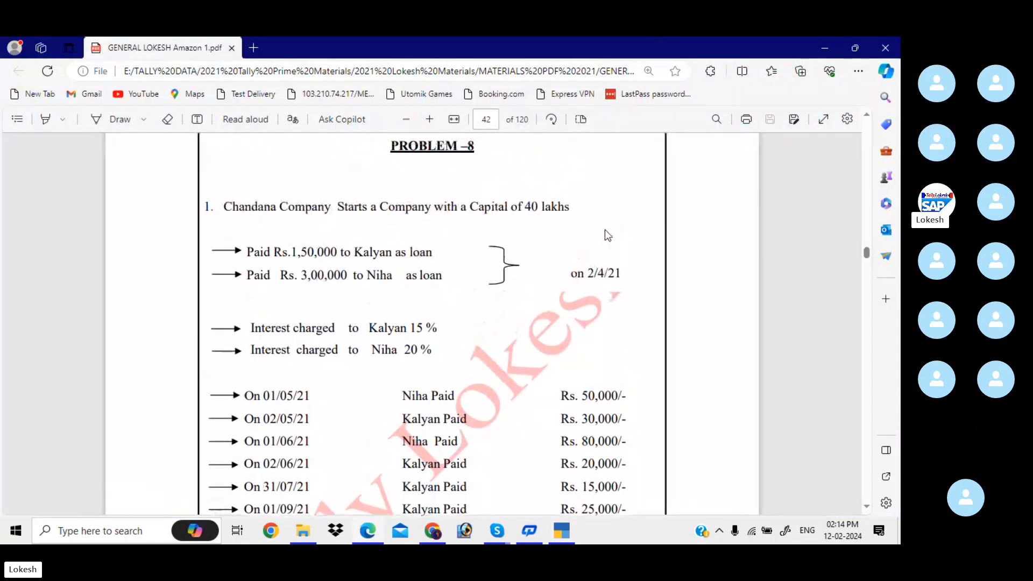
key("alt+Tab")
type("400000")
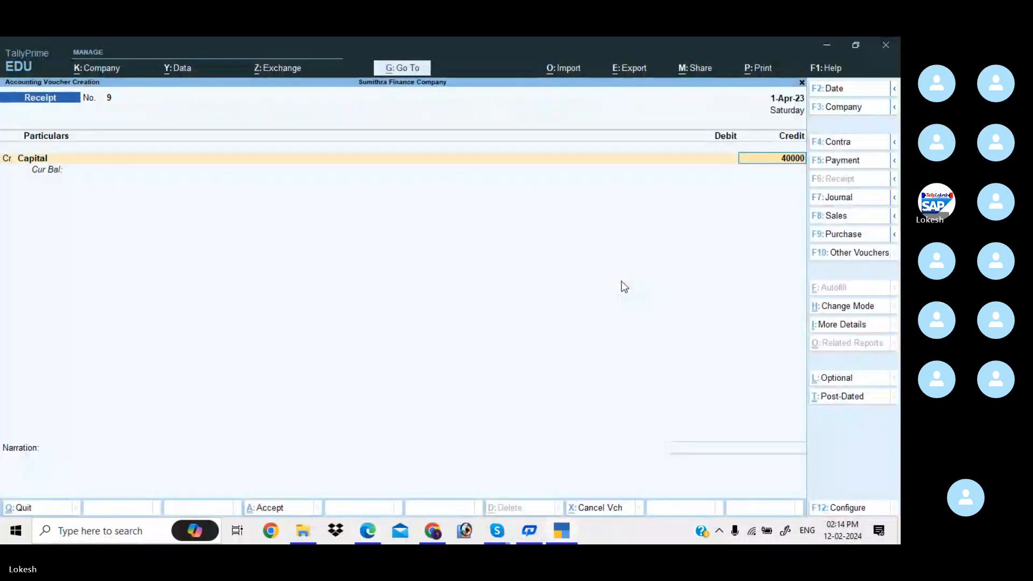
key("Return")
Debit Cash with 4,00,000 and save the capital receipt without a narration.
key("Down")
key("Down")
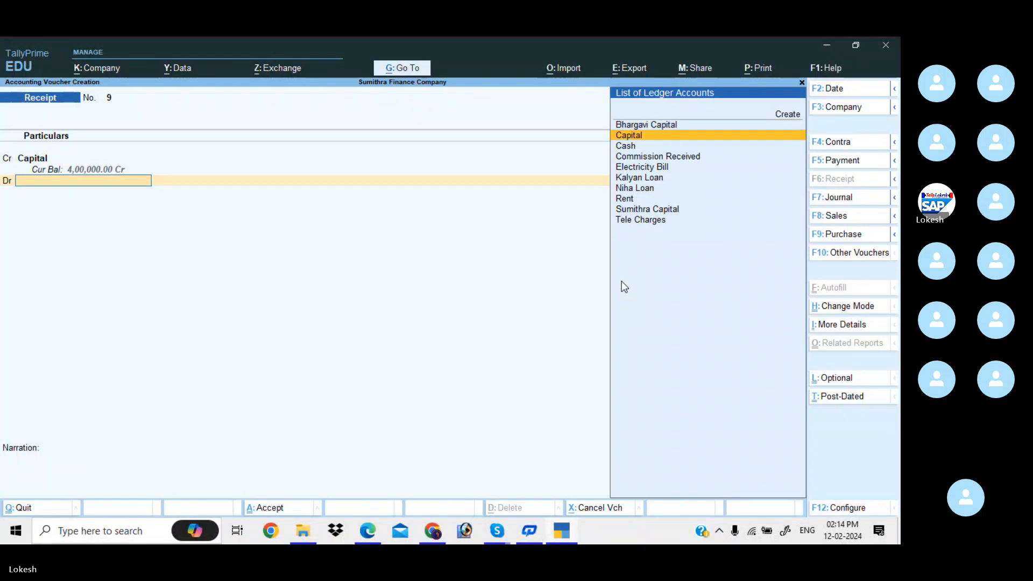
key("Return")
key("Return")
key("Return")
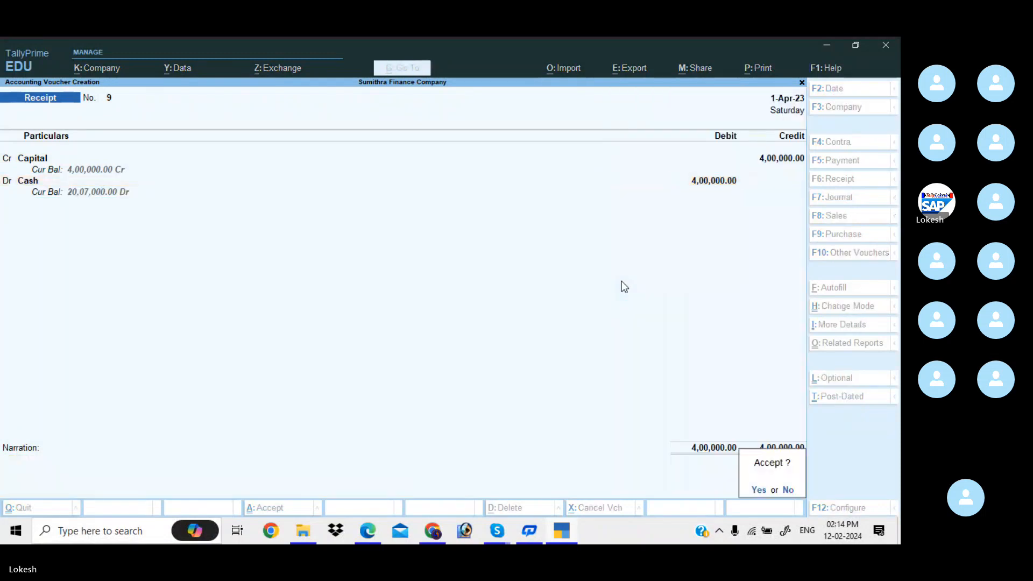
key("Return")
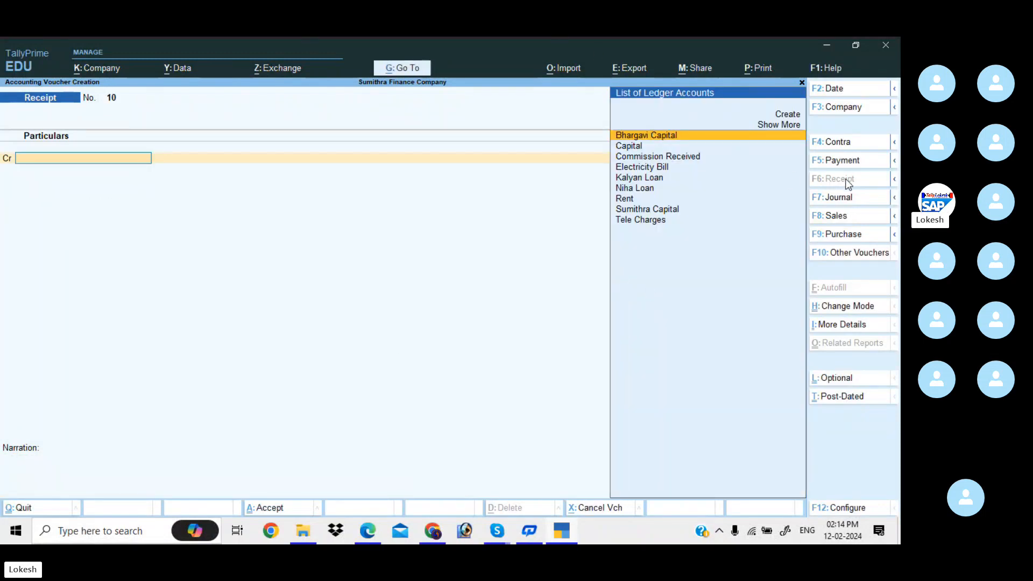
Start a payment voucher dated 2-Apr-23 and debit the first borrower's loan ledger with 1,50,000.
left_click(849, 162)
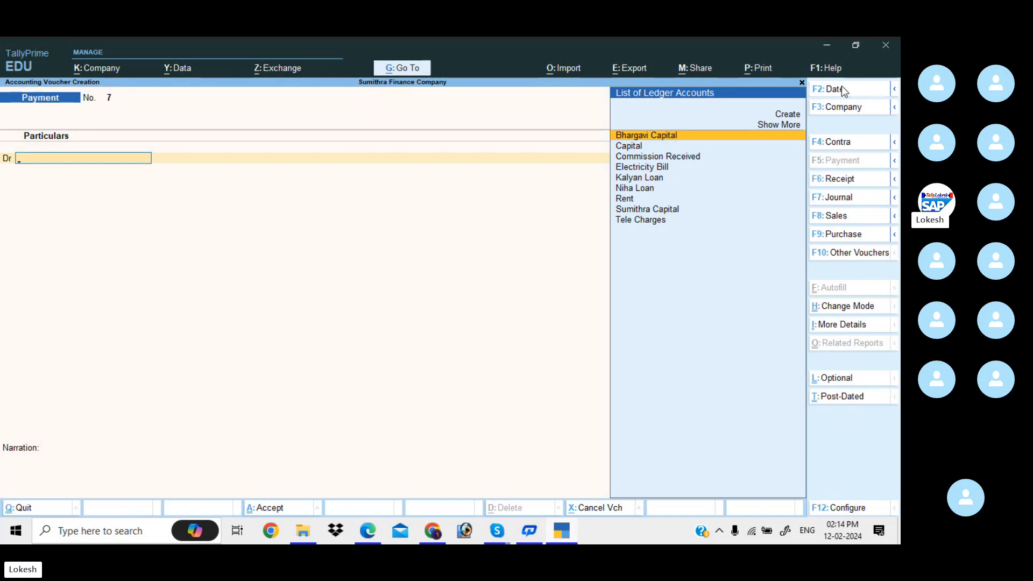
left_click(843, 89)
key("alt+Tab")
key("alt+Tab")
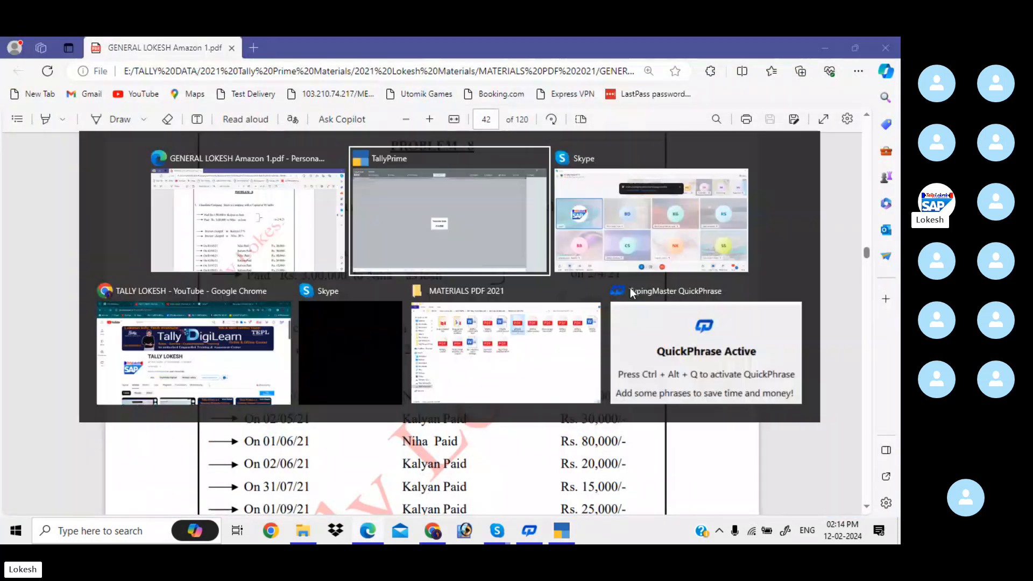
type("k")
key("Return")
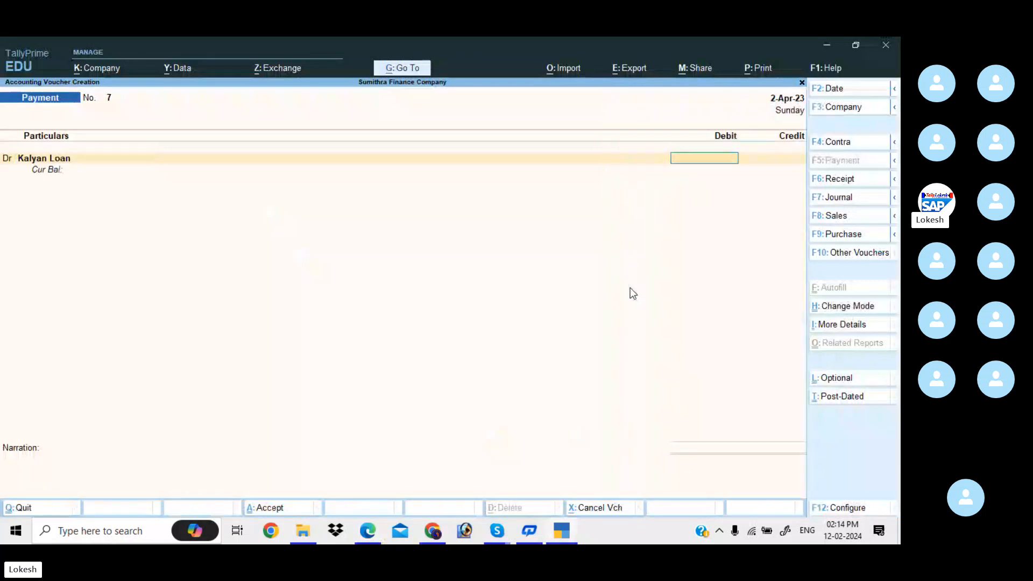
key("alt+Tab")
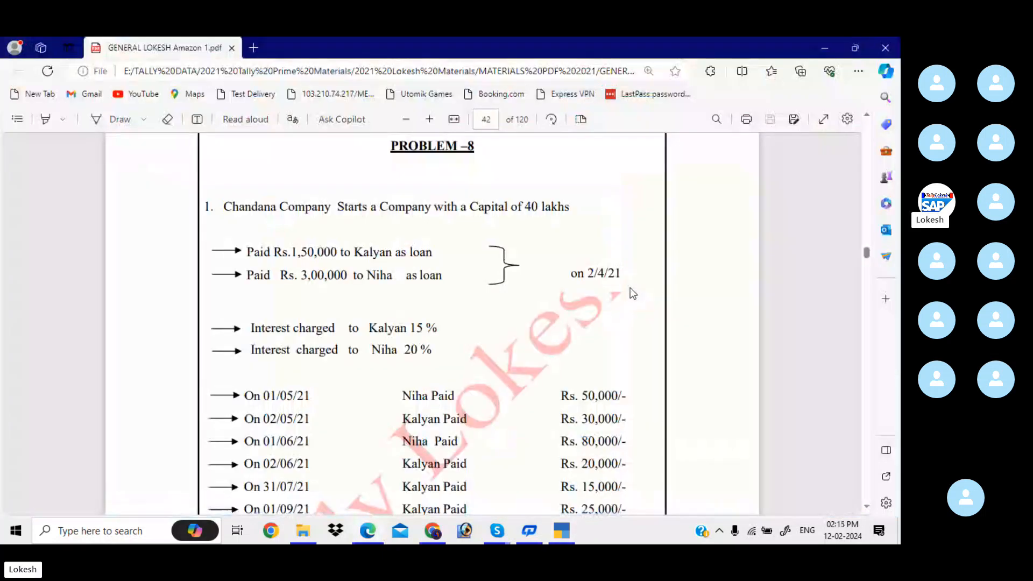
key("alt+Tab")
type("1,50,00")
type("0000")
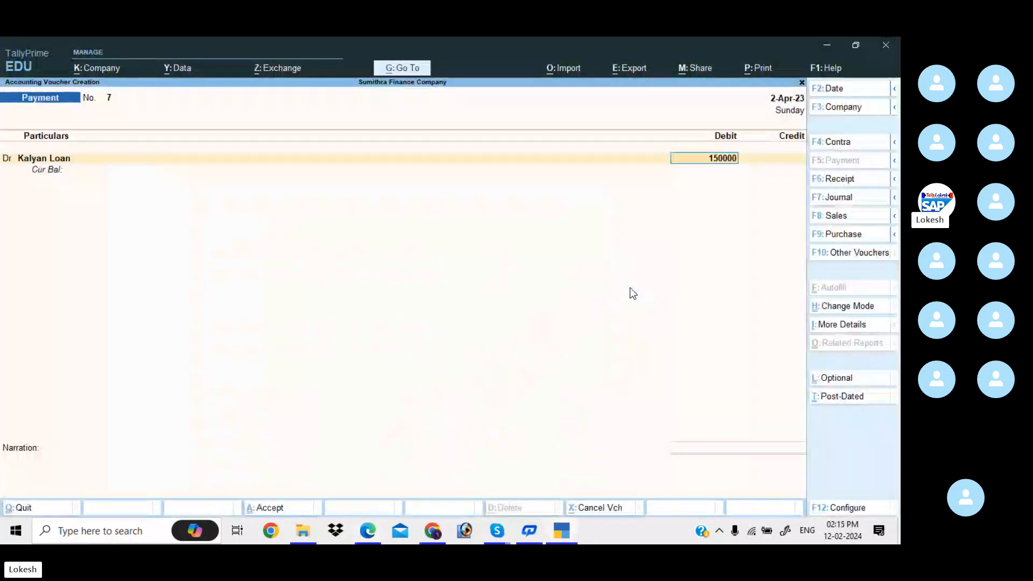
key("Return")
Add a second debit line to the payment voucher for the second borrower's loan with 3,00,000.
key("d")
key("Return")
type("N")
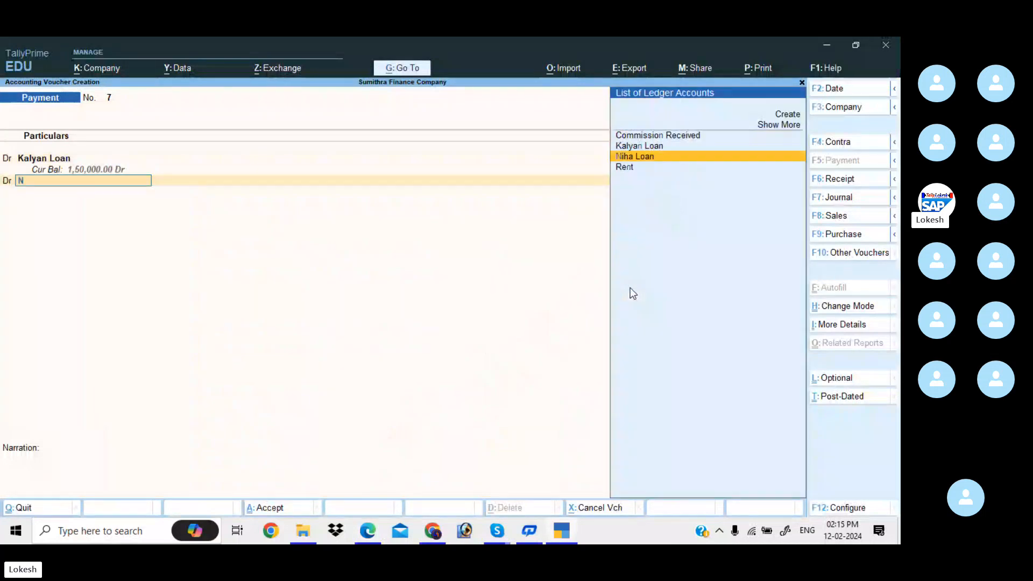
key("Return")
key("alt+Tab")
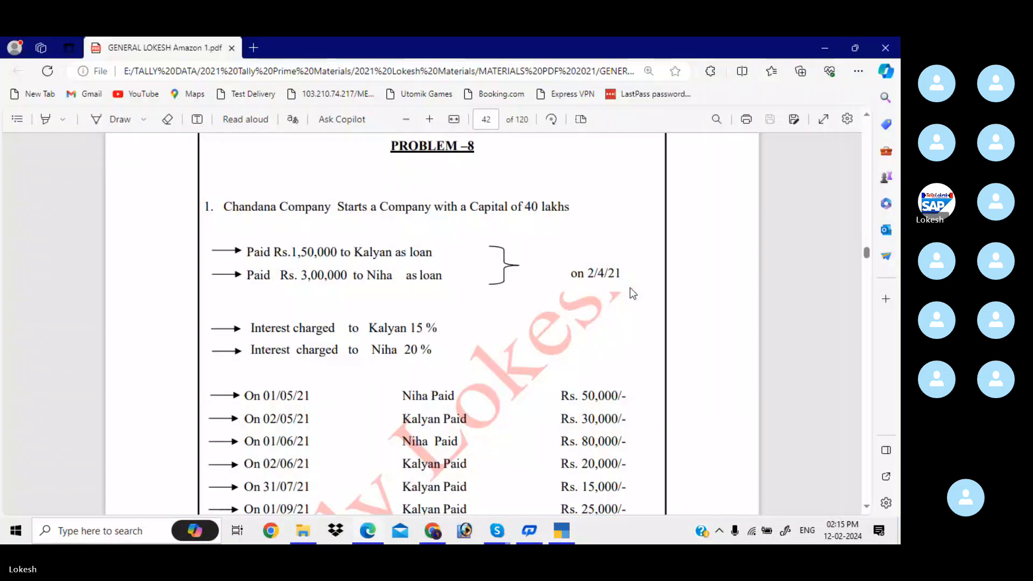
key("alt+Tab")
type("30000")
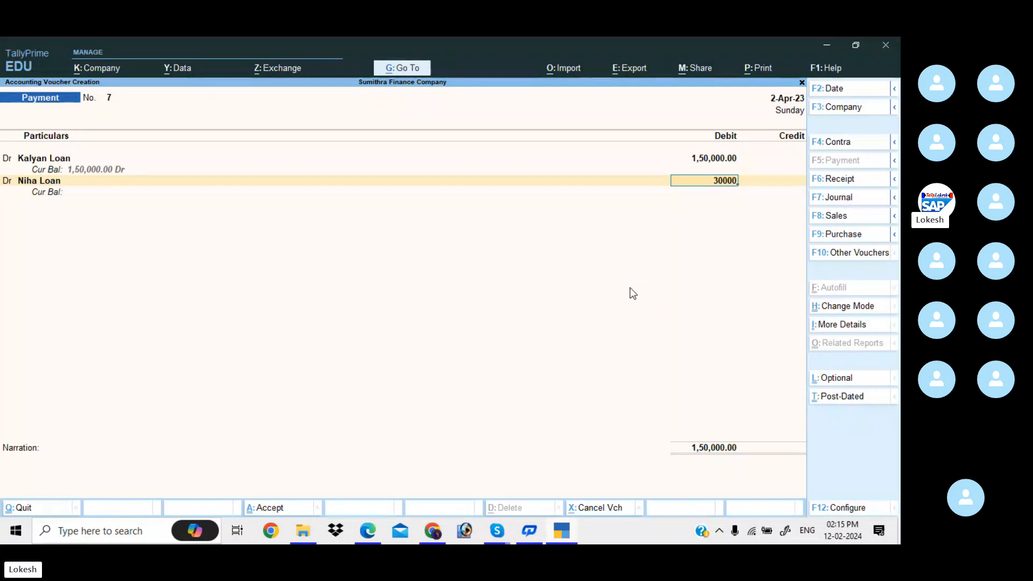
key("Return")
key("BackSpace")
type("3,00,000")
key("Return")
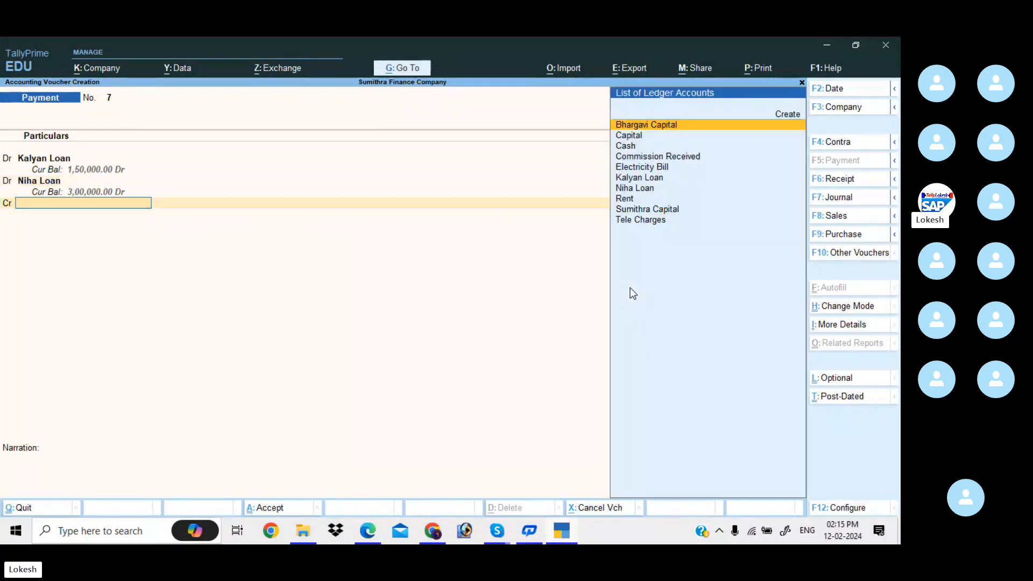
Credit Cash with 4,50,000 and save the loan payment voucher without a narration.
key("Down")
key("Down")
key("Return")
key("Return")
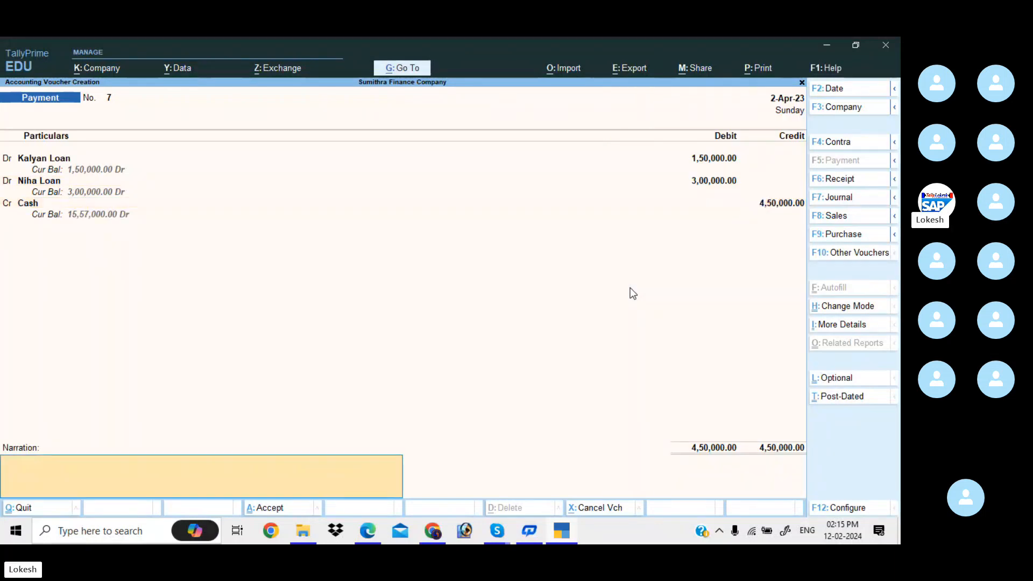
key("Return")
key("Return")
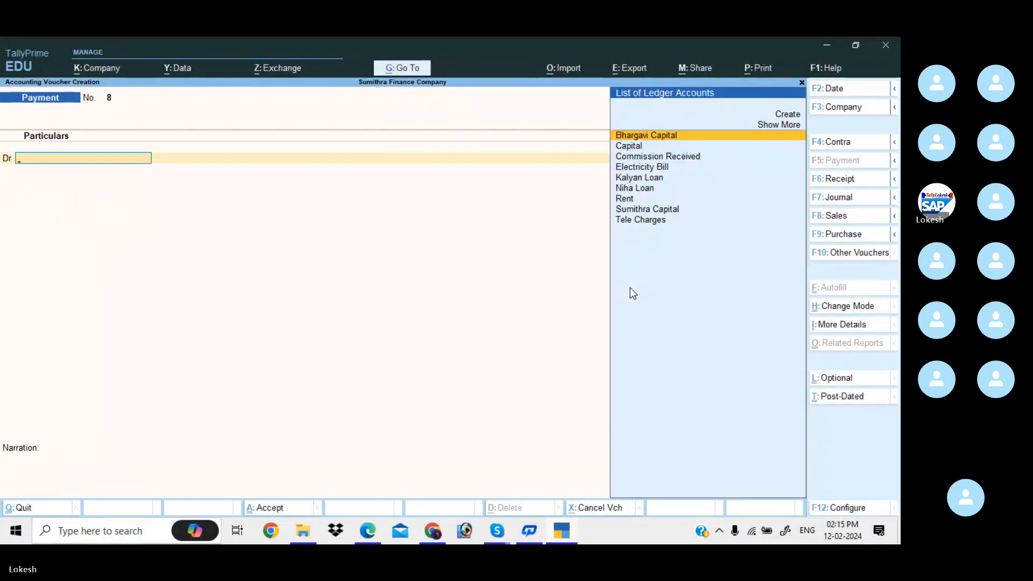
Start a receipt voucher dated 1-May-23 for the first repayment listed in Problem 8.
left_click(851, 177)
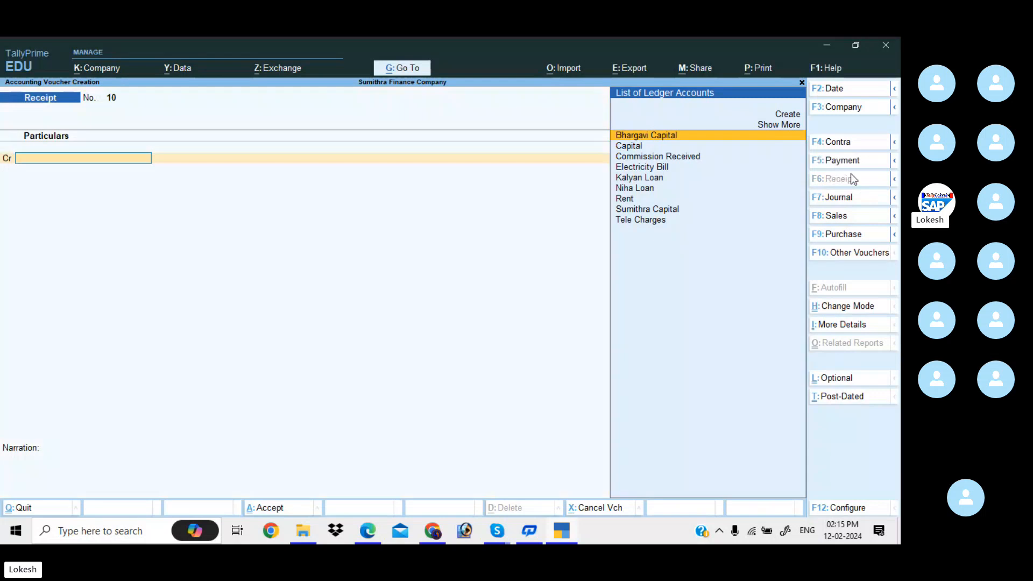
left_click(851, 90)
key("alt+Tab")
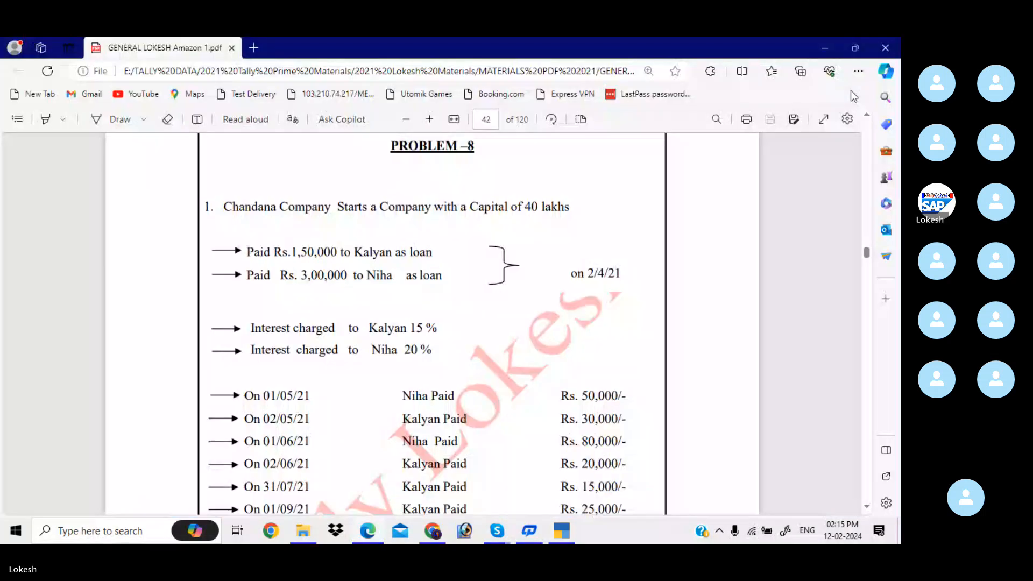
key("alt+Tab")
key("Return")
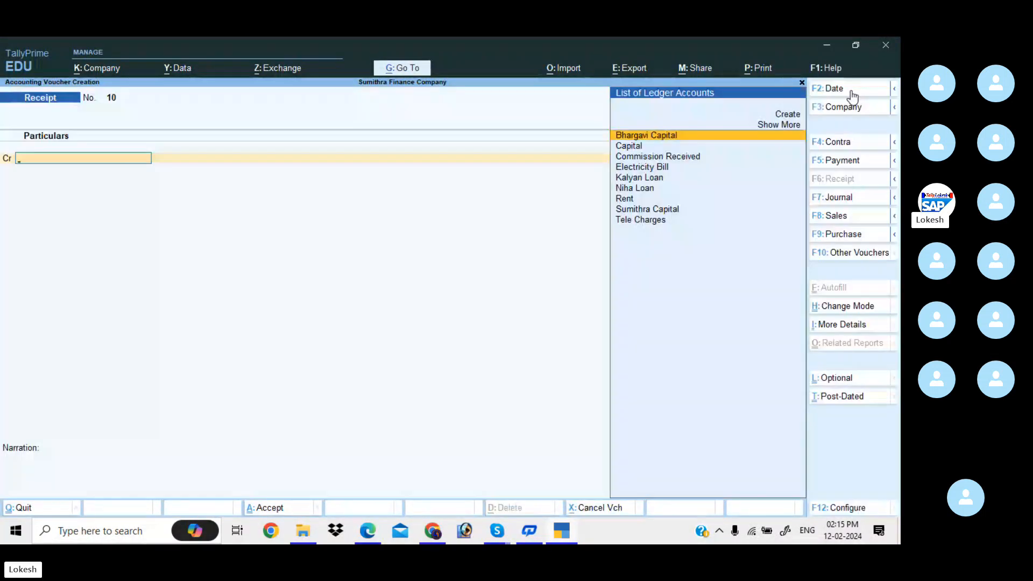
Credit the second borrower's loan ledger with 50,000 in the receipt voucher.
key("alt+Tab")
key("alt+Tab")
type("n")
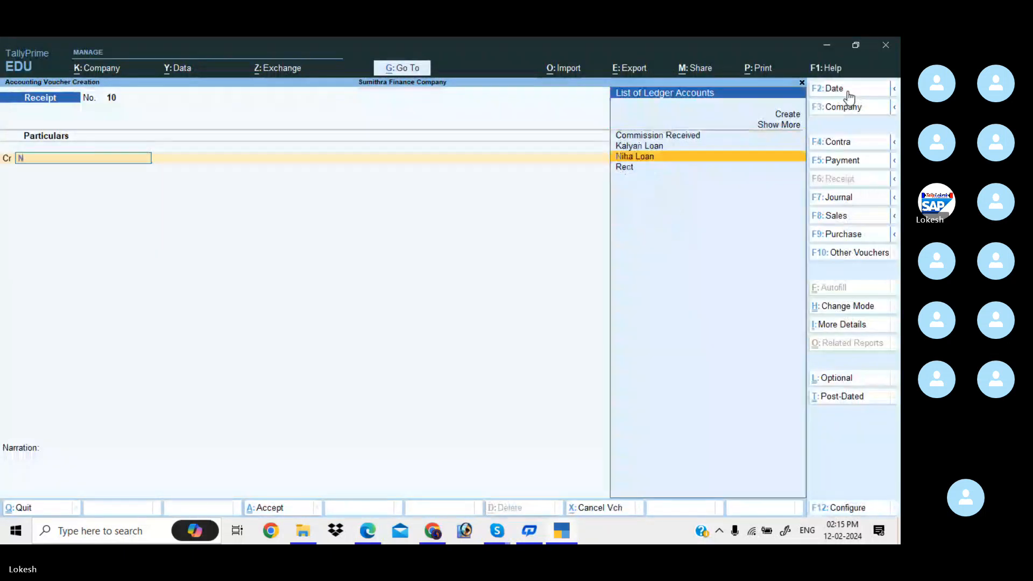
key("Return")
key("alt+Tab")
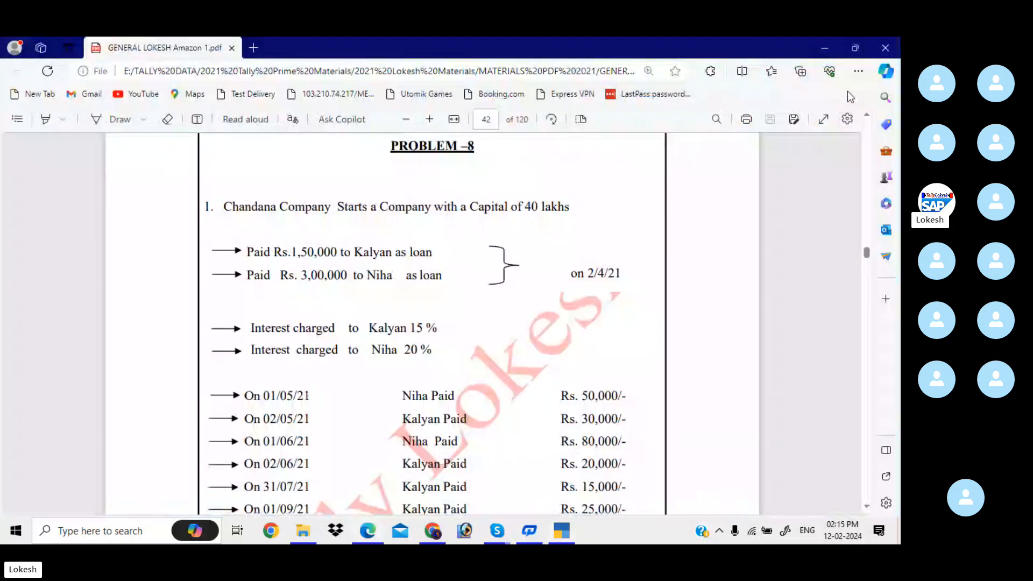
key("alt+Tab")
type("50000")
key("Return")
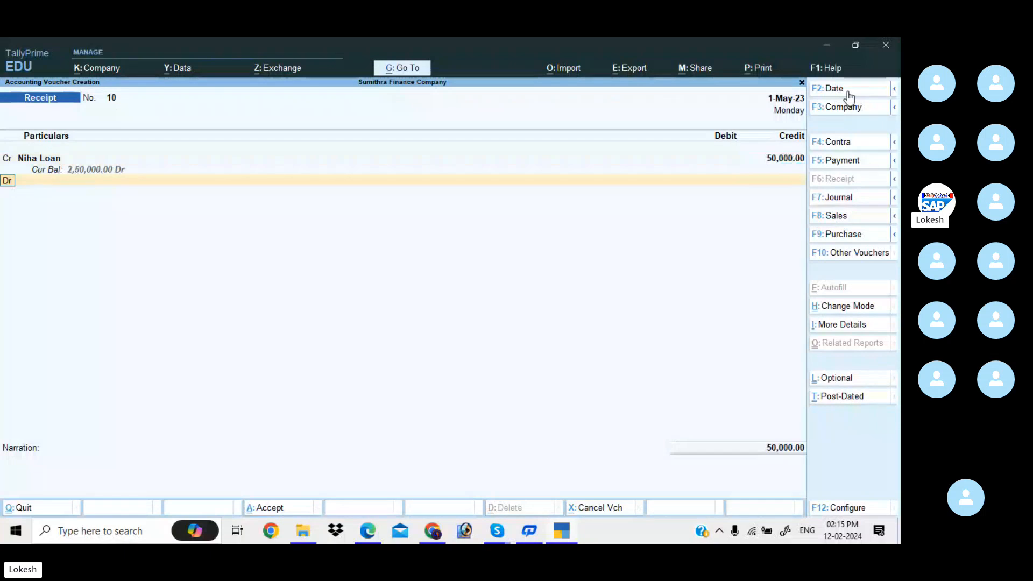
Debit Cash with 50,000 in the receipt voucher and save it without a narration.
key("Down")
key("Down")
key("Return")
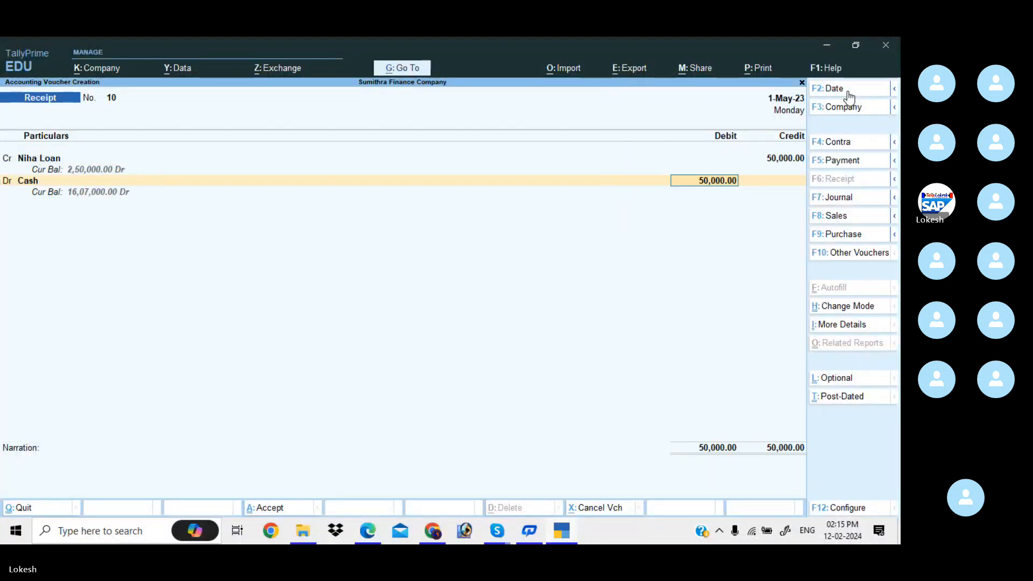
key("Return")
key("Return")
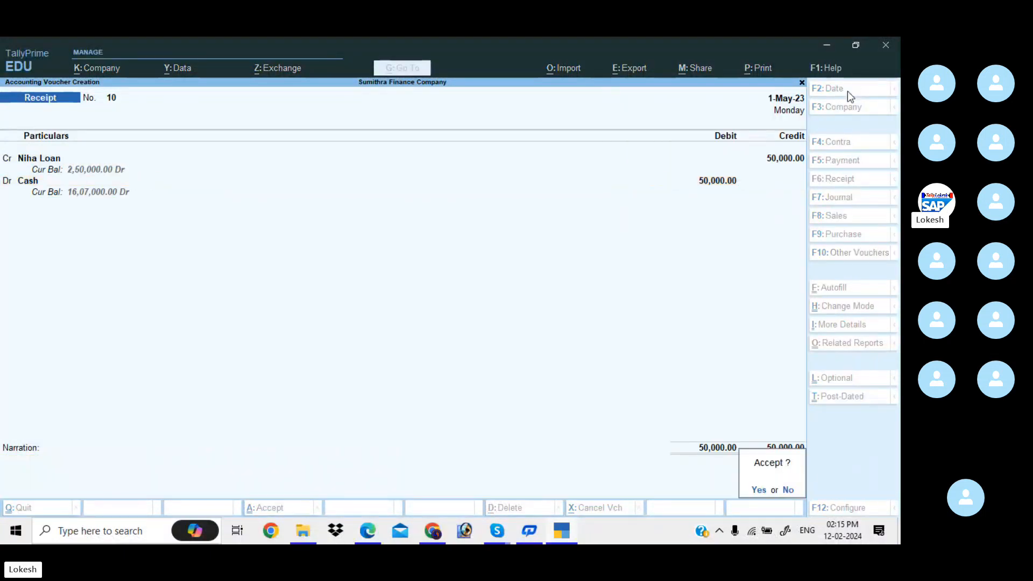
key("Return")
Switch to the PDF and review the remaining repayments and the expected balances and interest of Problem 8.
key("alt+Tab")
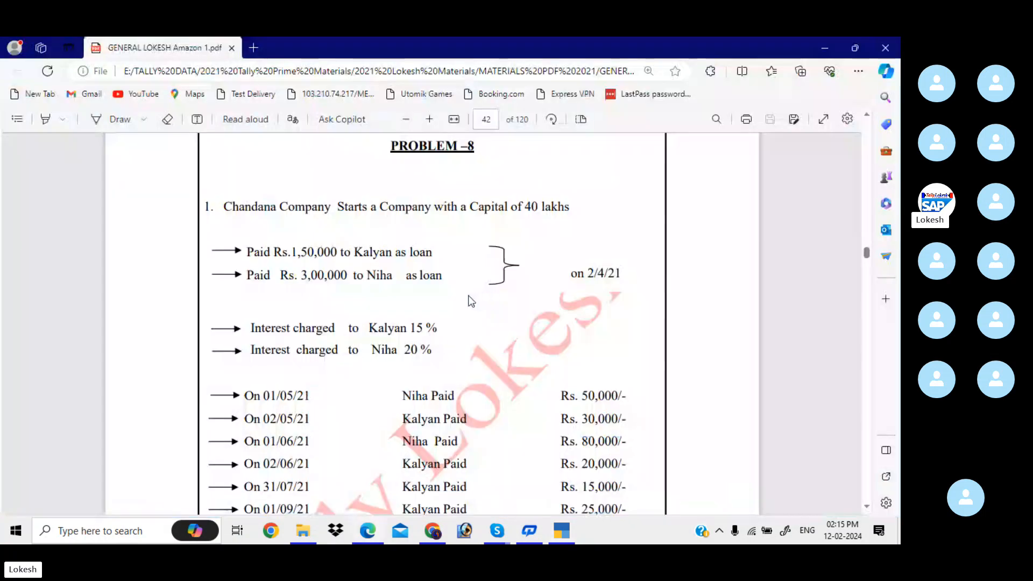
scroll(470, 301, "down", 5)
left_click_drag(263, 173, 637, 378)
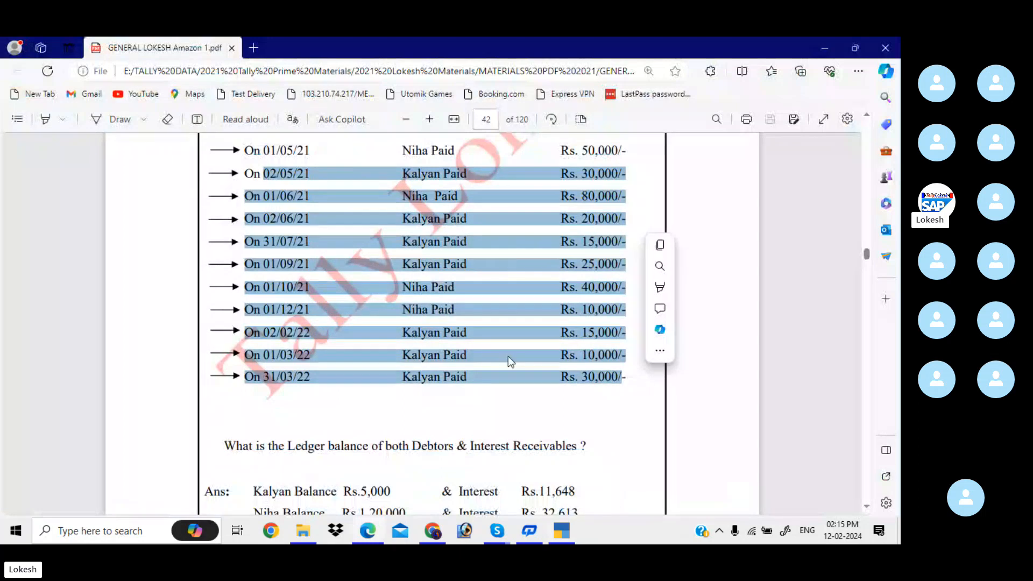
left_click(464, 323)
scroll(450, 335, "down", 2)
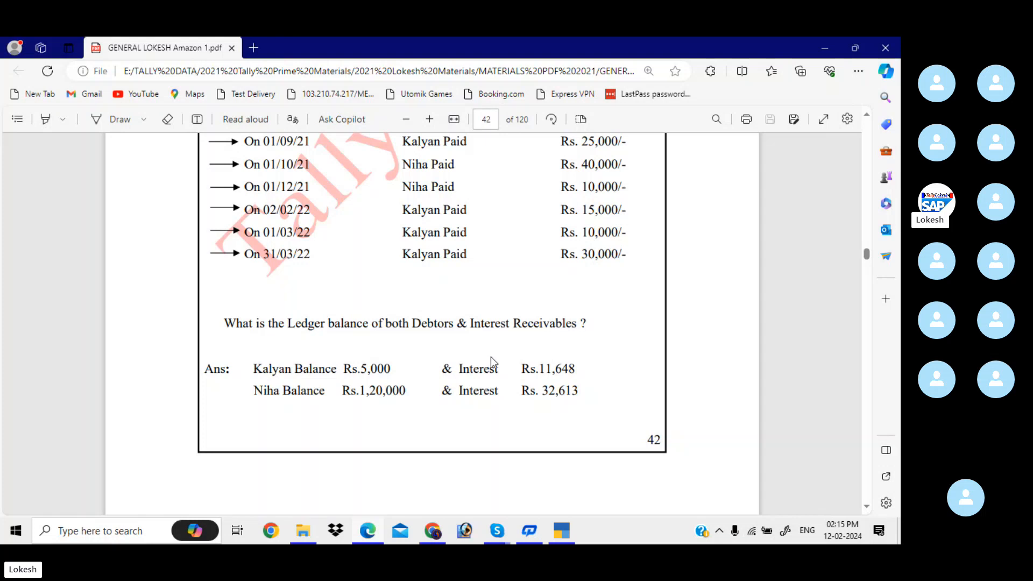
Switch back to TallyPrime and quit the blank receipt voucher to return to the Gateway of Tally.
left_click(561, 532)
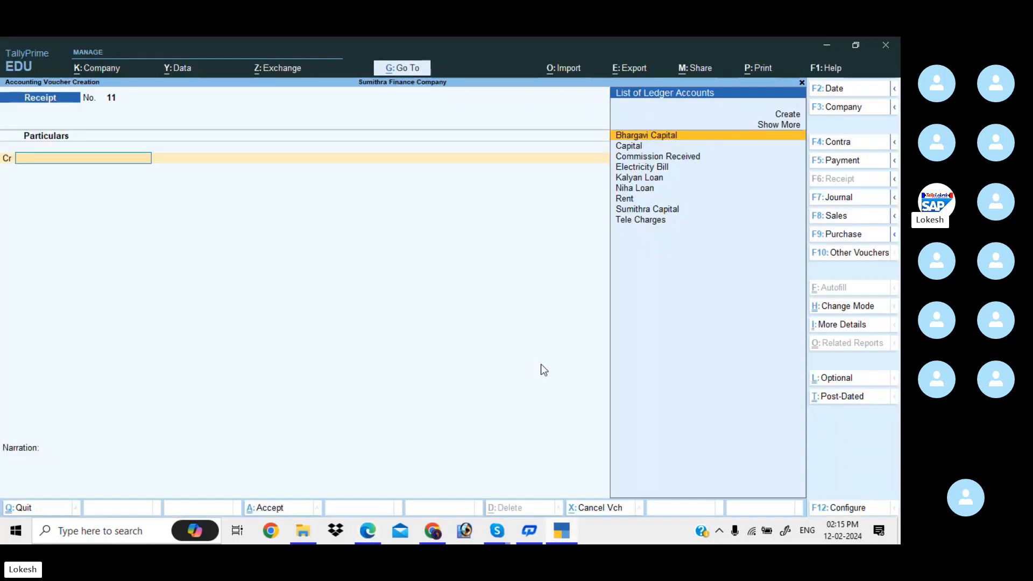
key("Escape")
key("y")
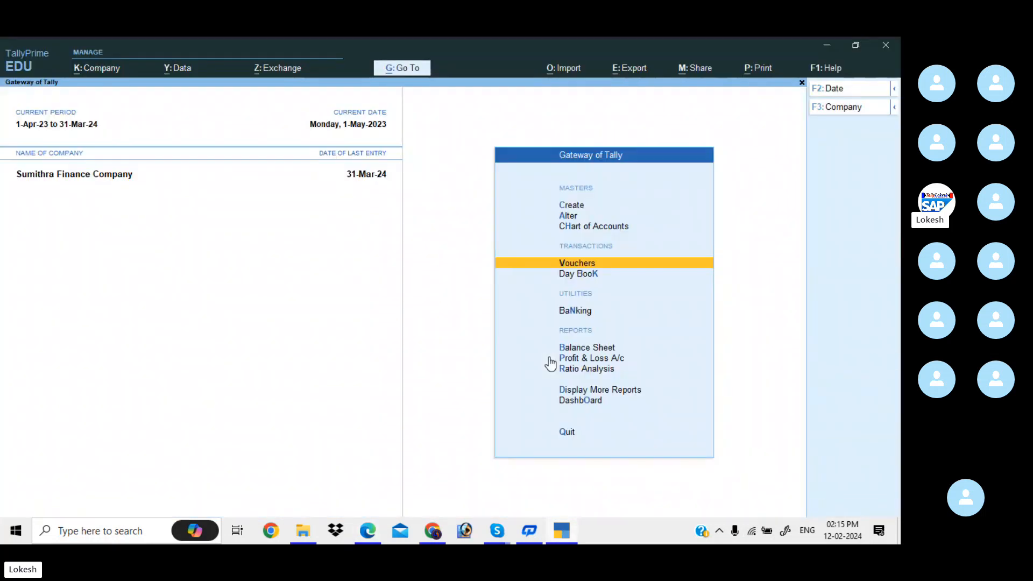
Check the Skype group call window and minimize it to return to TallyPrime.
mouse_move(497, 531)
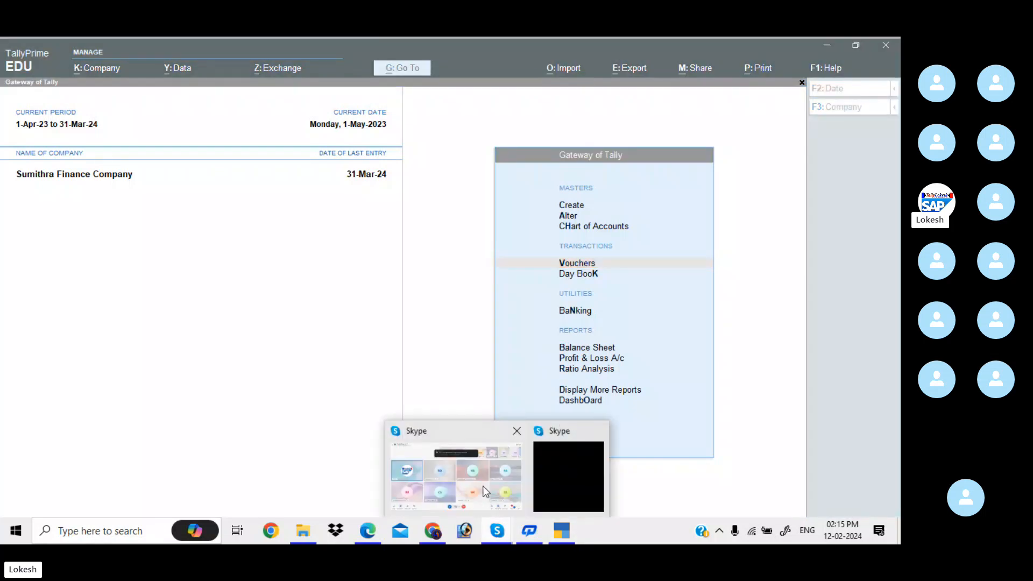
left_click(483, 486)
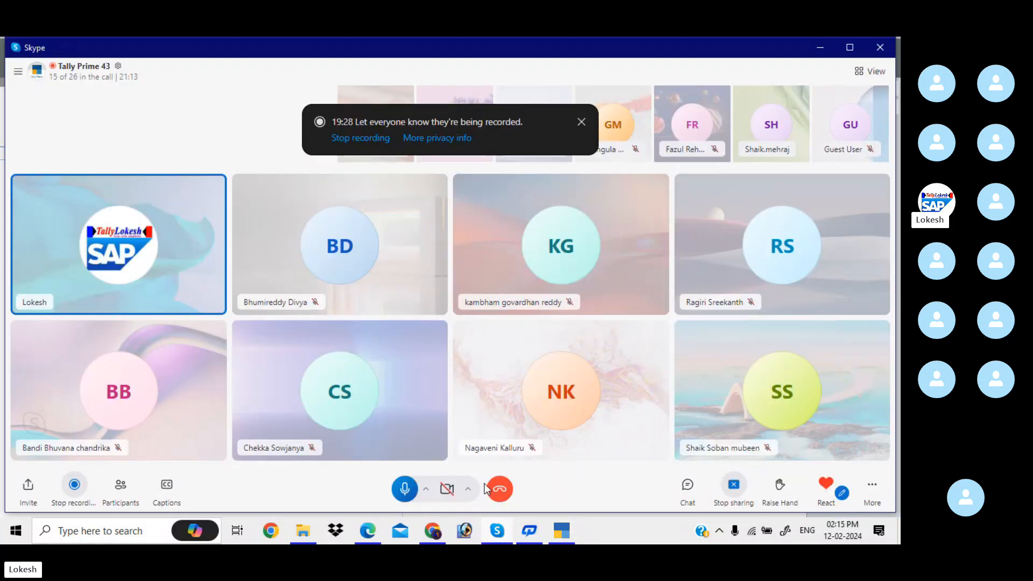
left_click(821, 47)
Open the Interest Receivable report under the interest calculations of the Statements of Accounts.
key("Down")
key("Down")
key("Down")
key("Down")
key("Down")
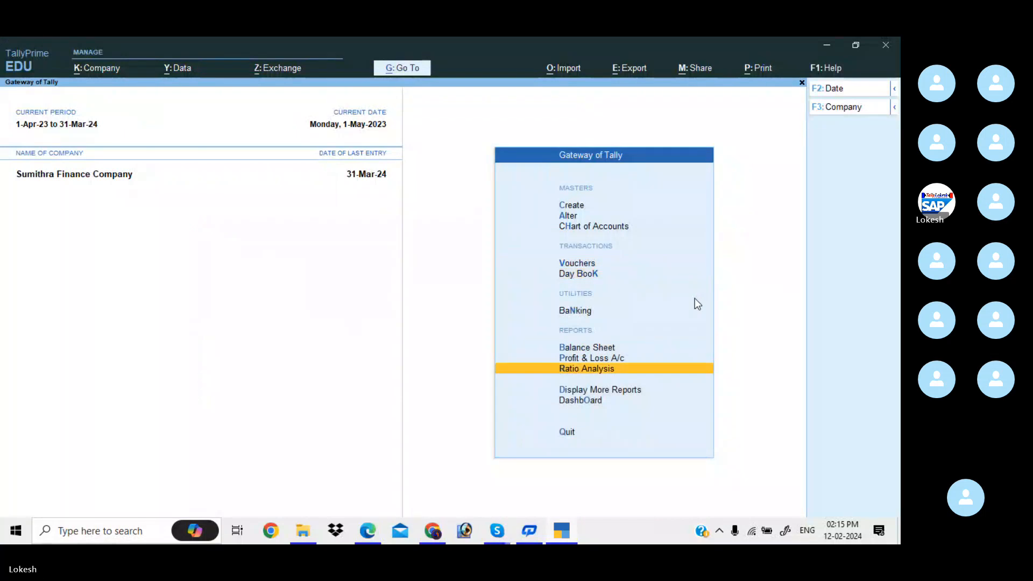
key("Down")
key("Return")
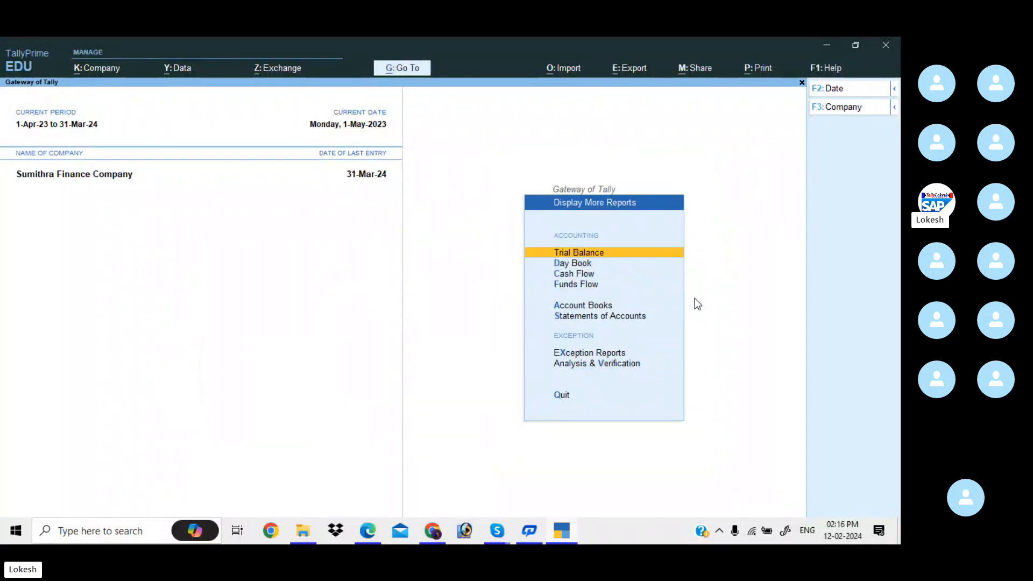
key("Down")
key("Down")
key("Down")
key("Down")
key("Down")
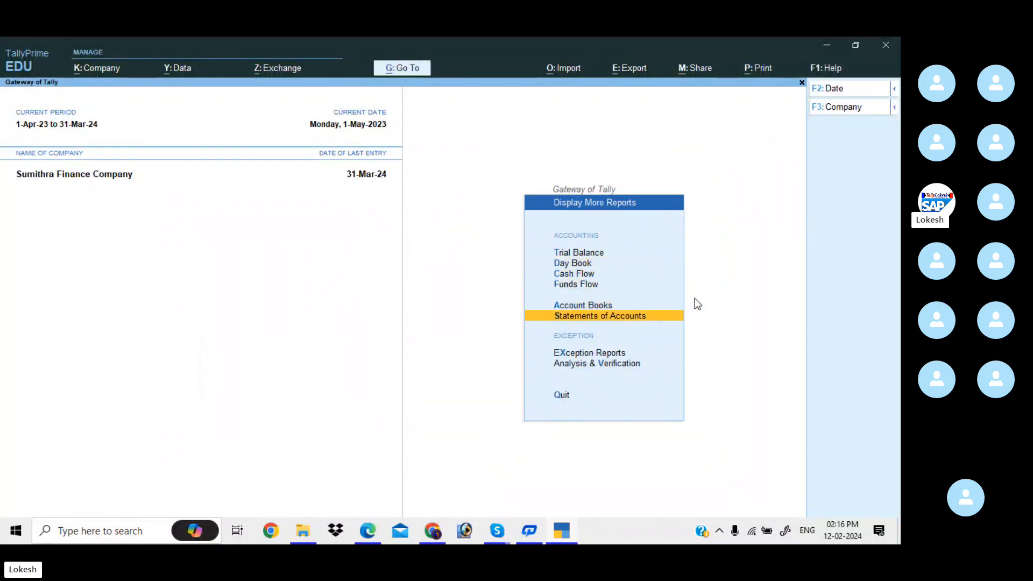
key("Return")
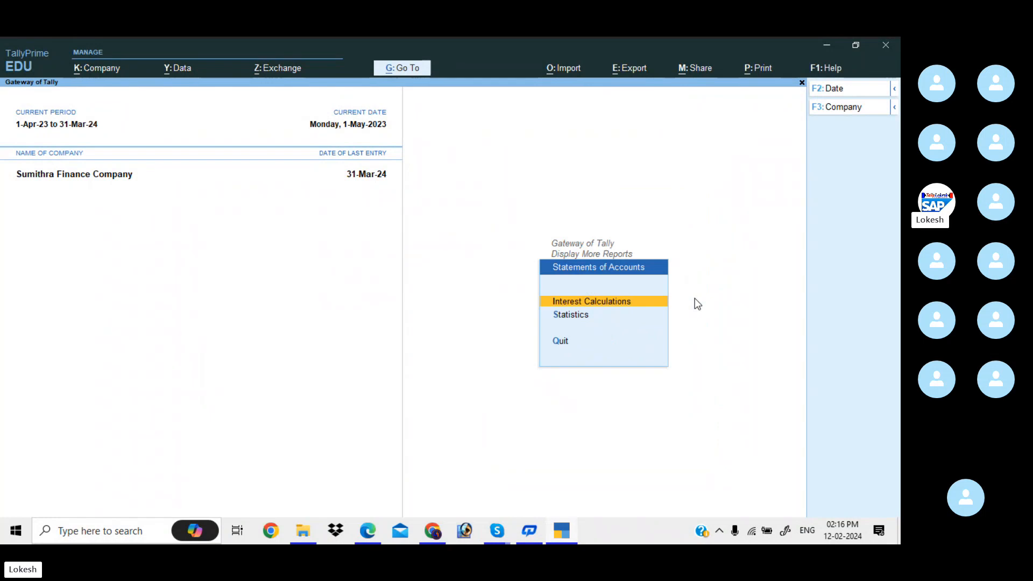
key("Return")
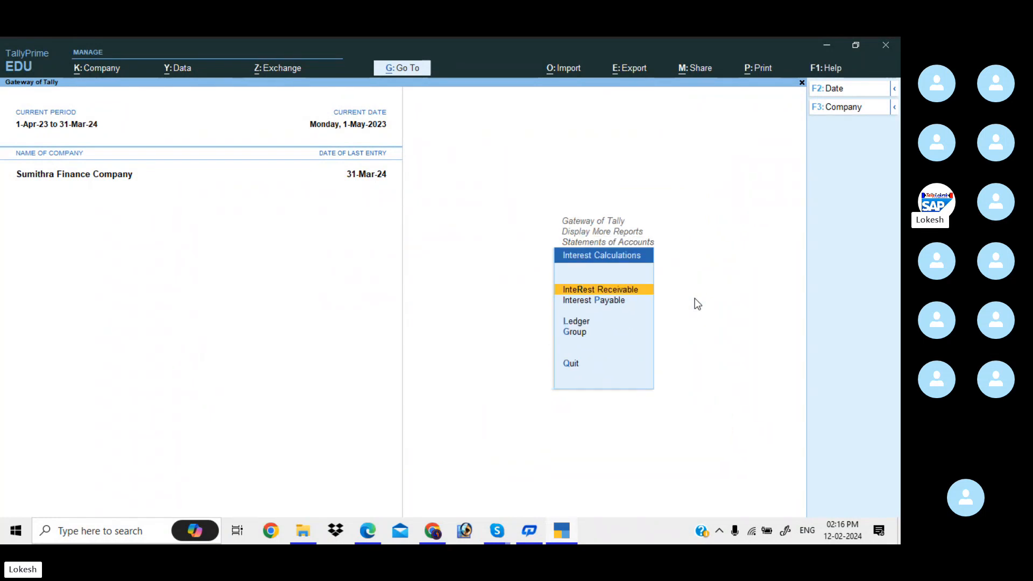
key("Return")
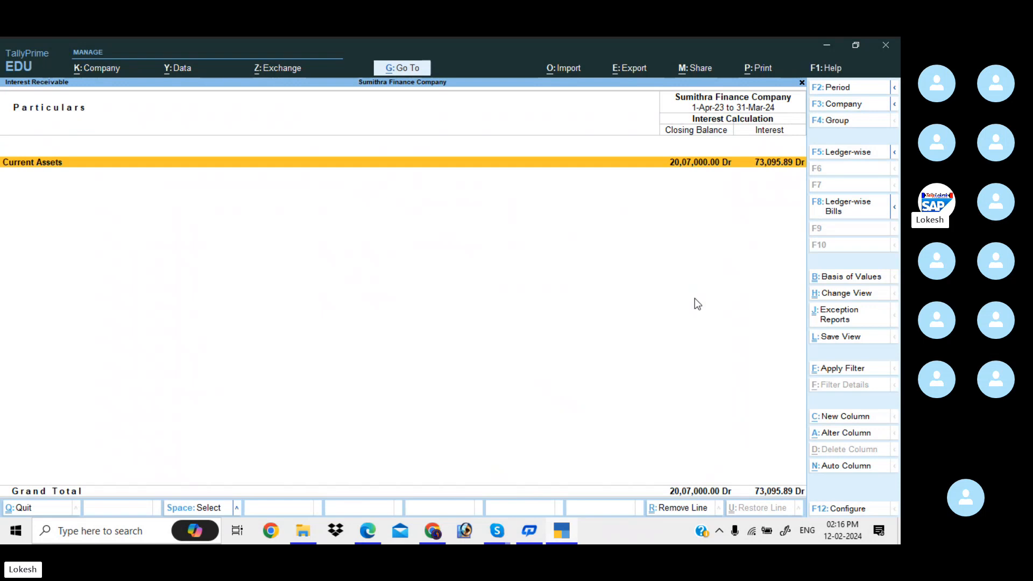
Drill into Current Assets in detailed view and examine the interest calculated on each borrower's loan ledger.
key("Return")
key("alt+F5")
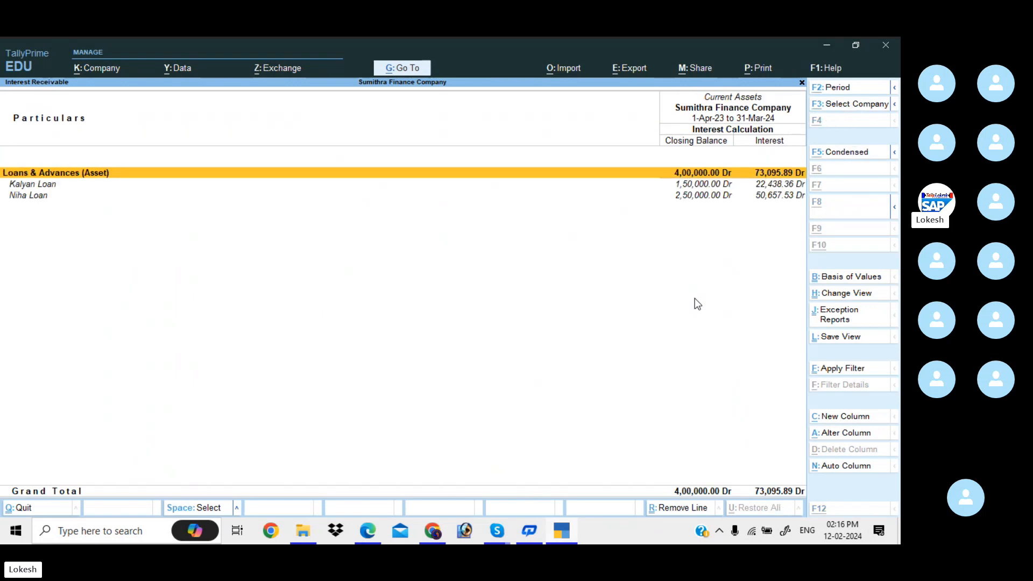
key("Down")
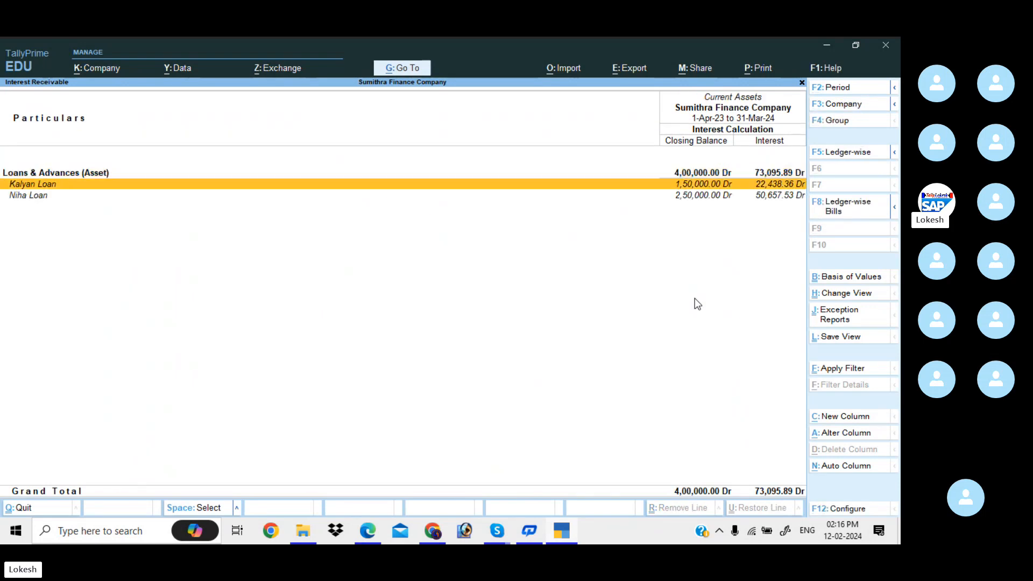
key("Down")
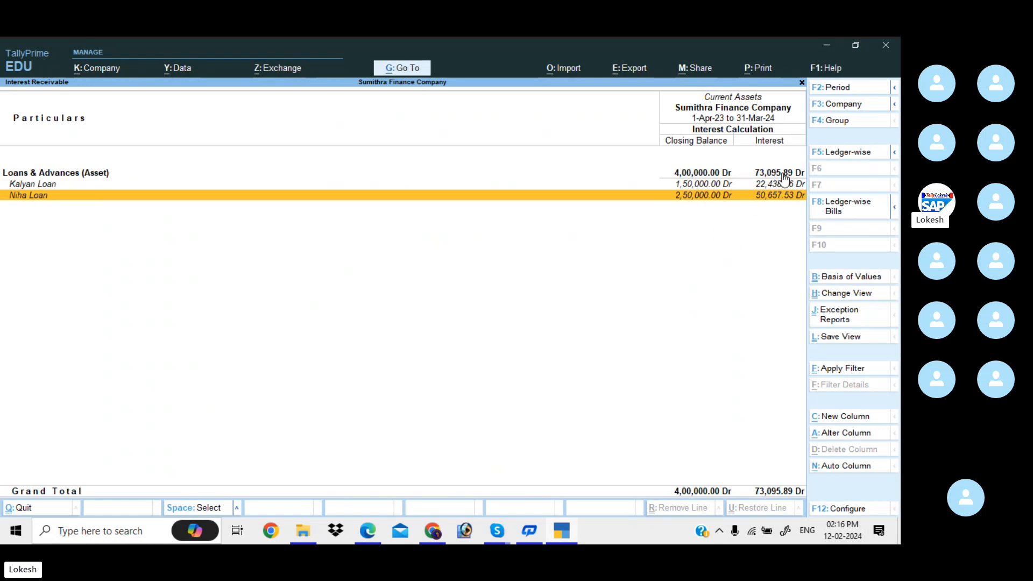
Switch to the PDF and review the last three repayments and the answer lines of Problem 8.
left_click(369, 534)
scroll(352, 398, "up", 1)
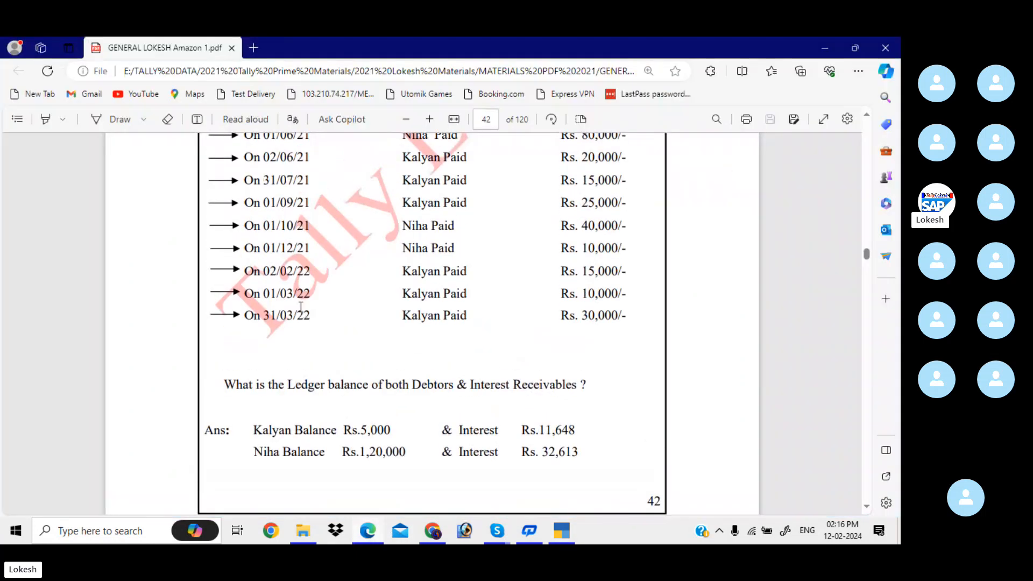
left_click_drag(269, 271, 625, 317)
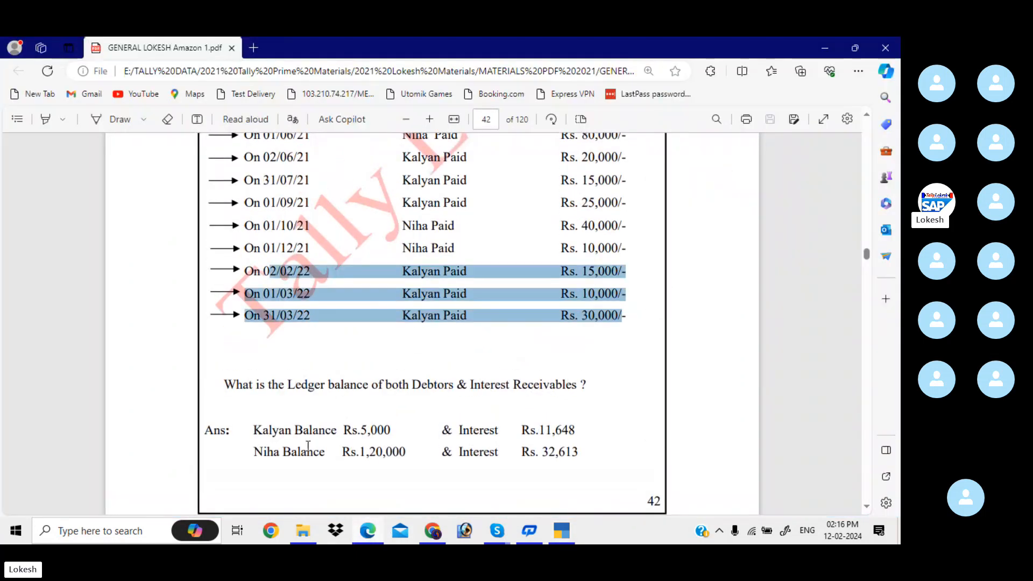
left_click_drag(255, 434, 583, 448)
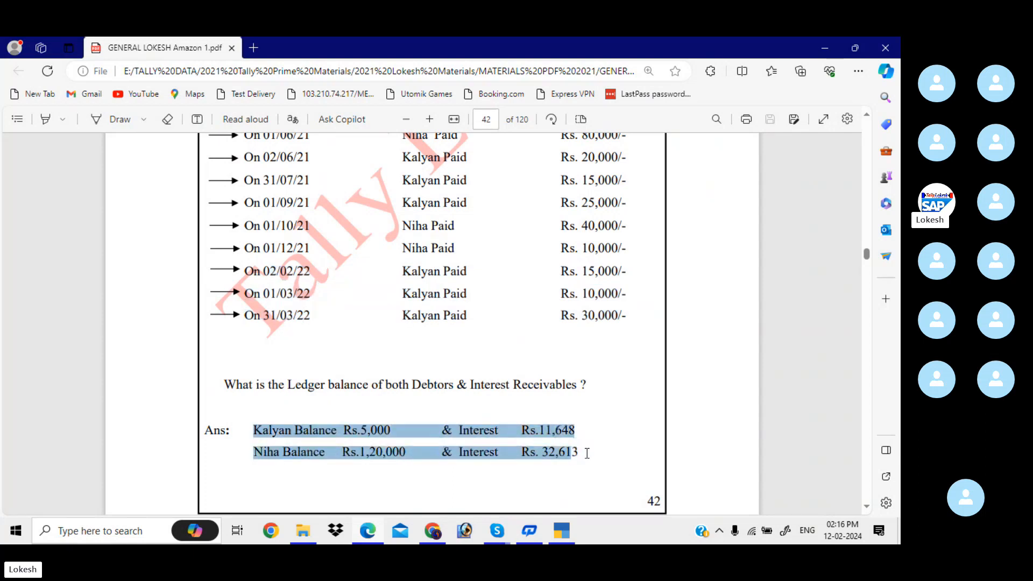
scroll(393, 398, "up", 7)
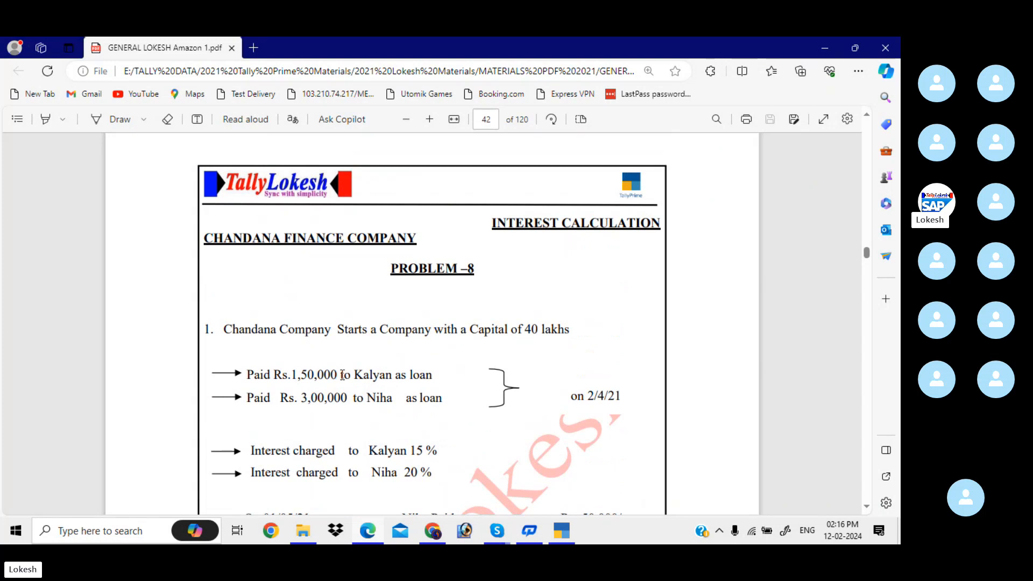
Review Problem 8's loan amounts, the interest rates charged to both borrowers and the starting capital.
scroll(323, 380, "down", 2)
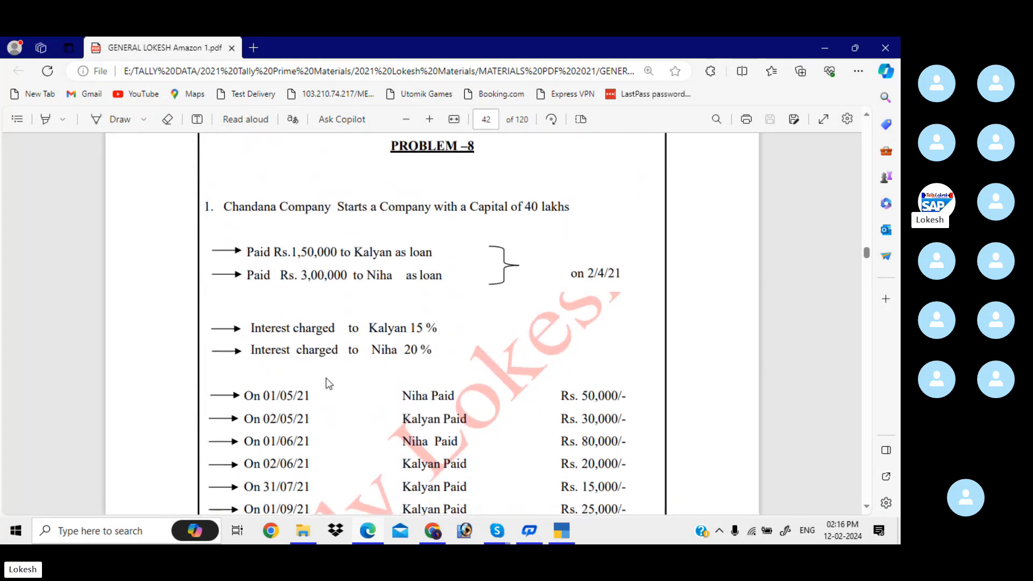
scroll(276, 272, "up", 1)
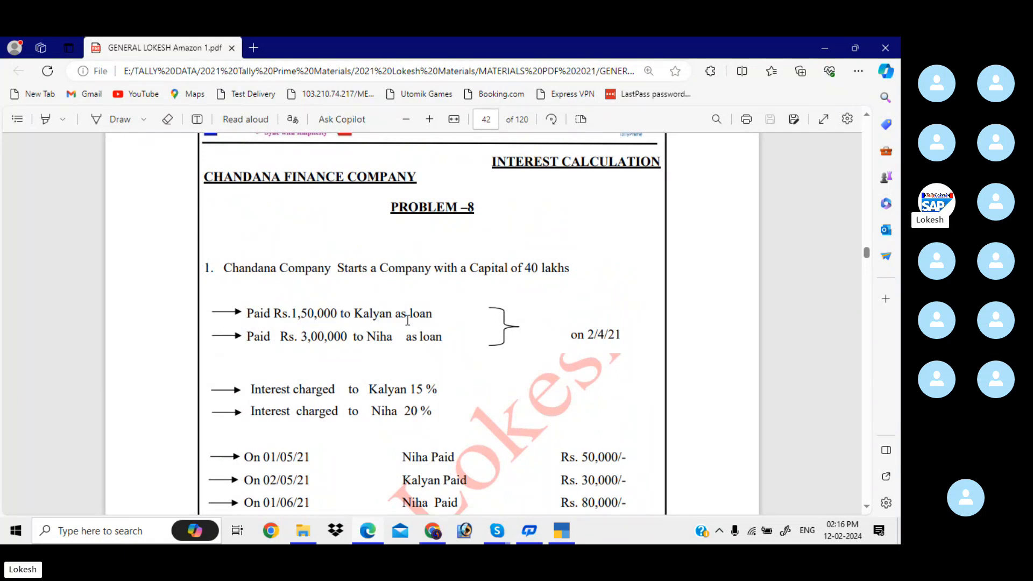
left_click_drag(370, 389, 434, 413)
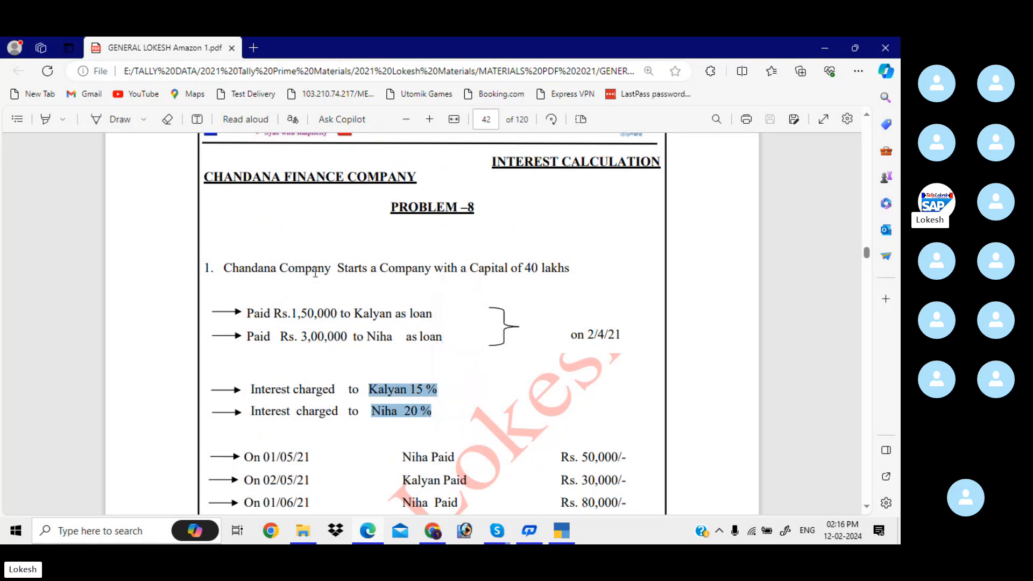
left_click_drag(330, 267, 532, 270)
Go back to Problem 7 on page 41 and review its list of capital additions and withdrawals.
scroll(356, 334, "up", 10)
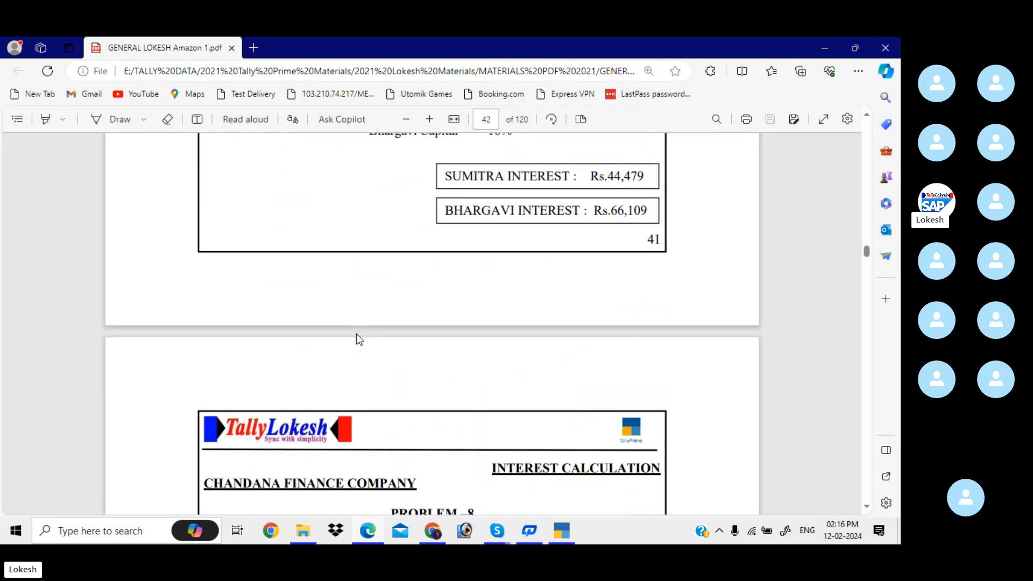
scroll(355, 339, "up", 5)
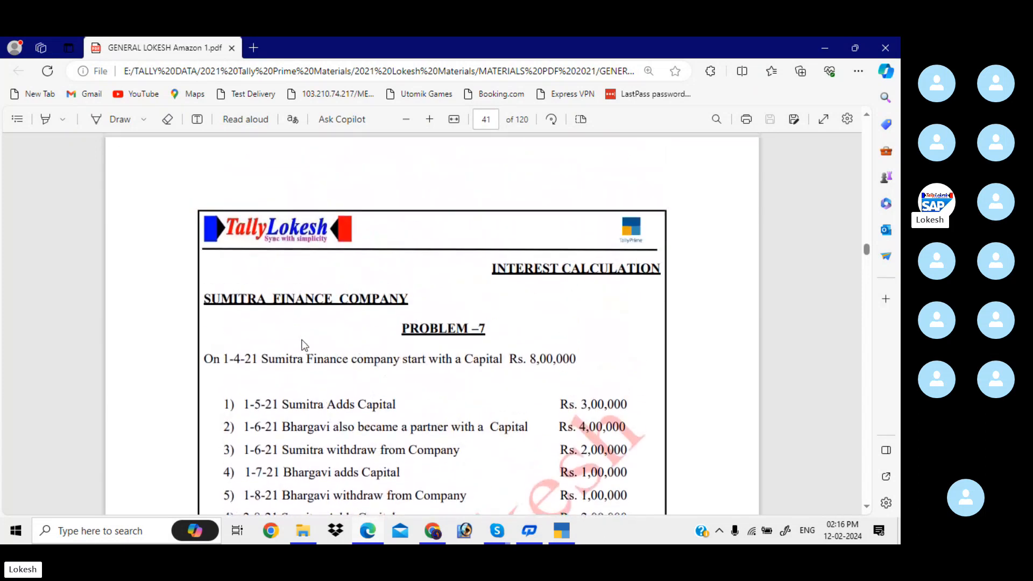
scroll(299, 338, "down", 2)
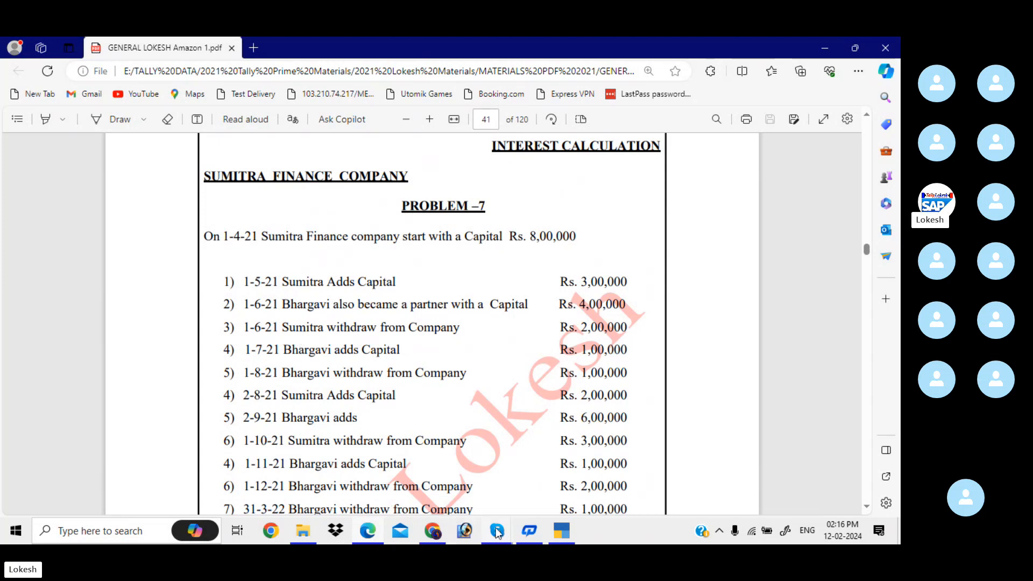
Switch to the Skype group call window.
mouse_move(497, 532)
left_click(488, 497)
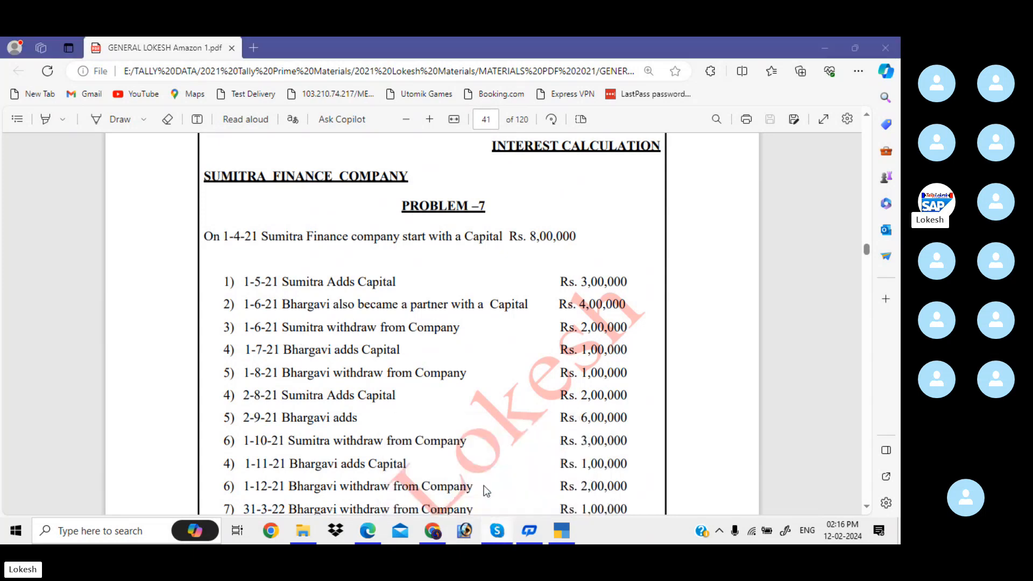